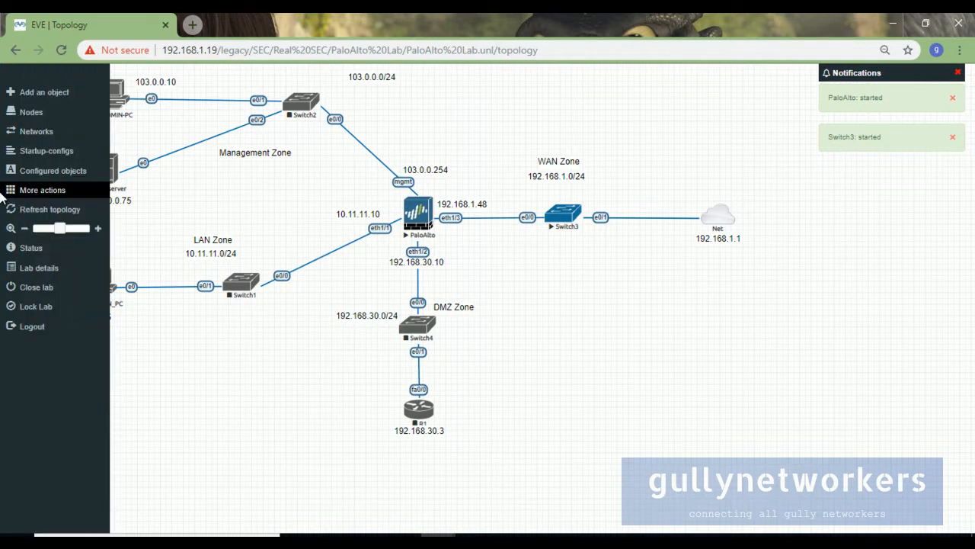
Start all nodes in the PaloAlto Lab from the lab-wide More actions list.
{"action": "left_click", "coordinate": [34, 197]}
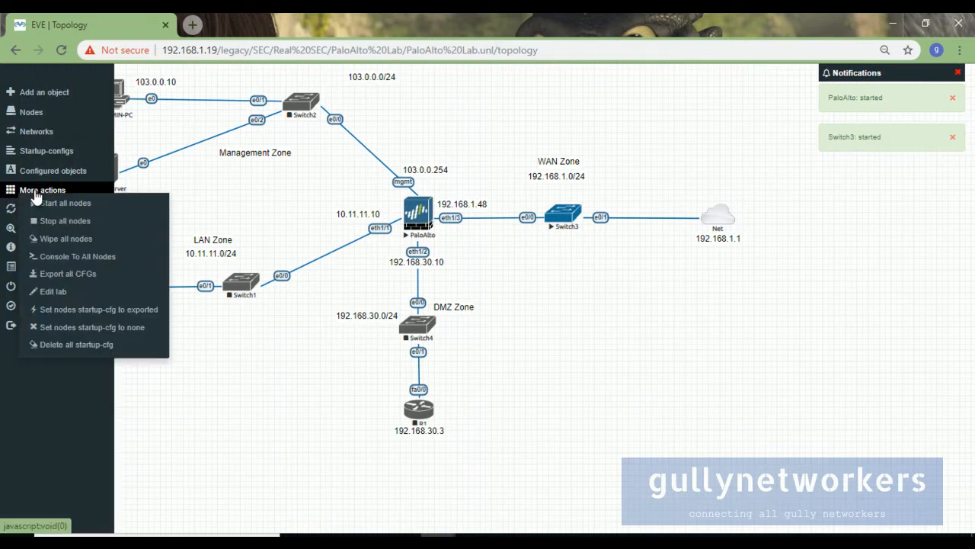
{"action": "left_click", "coordinate": [72, 207]}
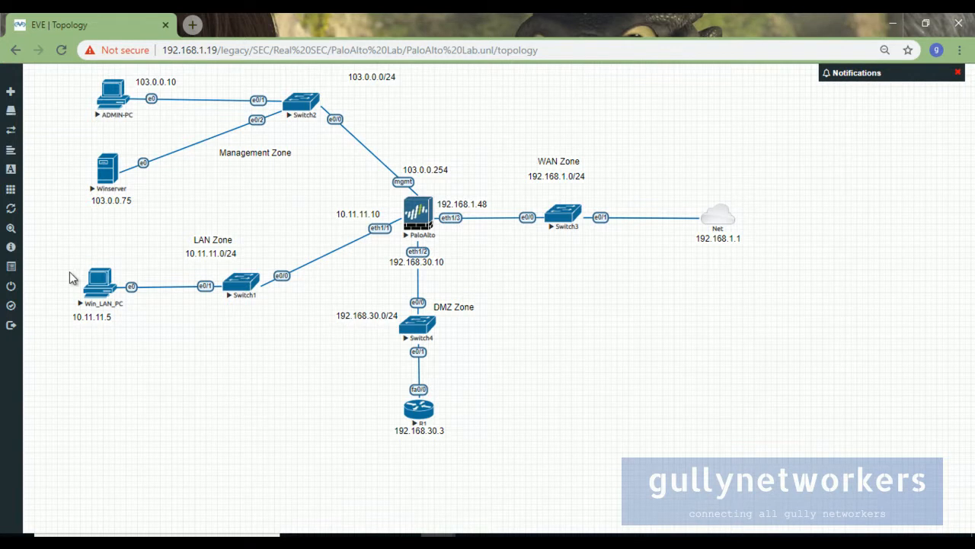
{"action": "left_click", "coordinate": [59, 190]}
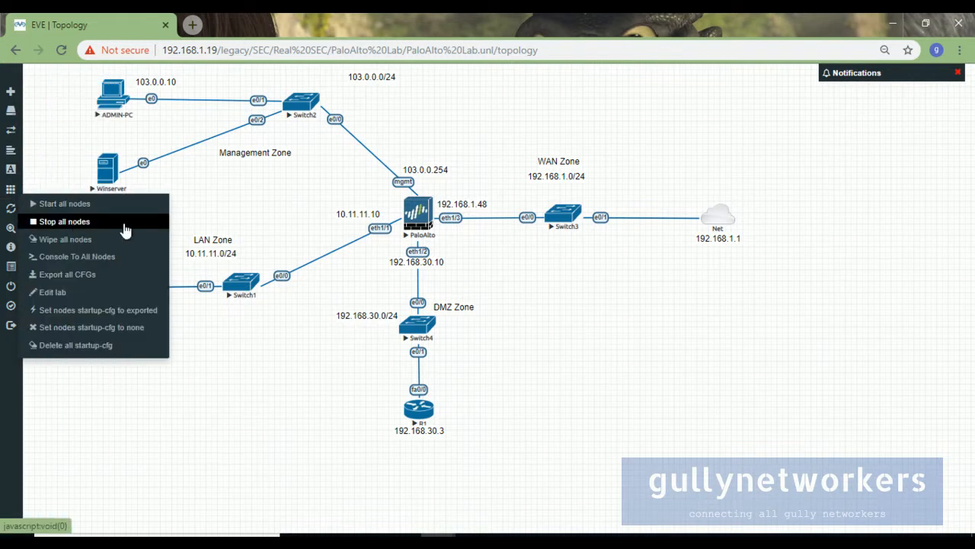
{"action": "left_click", "coordinate": [662, 321]}
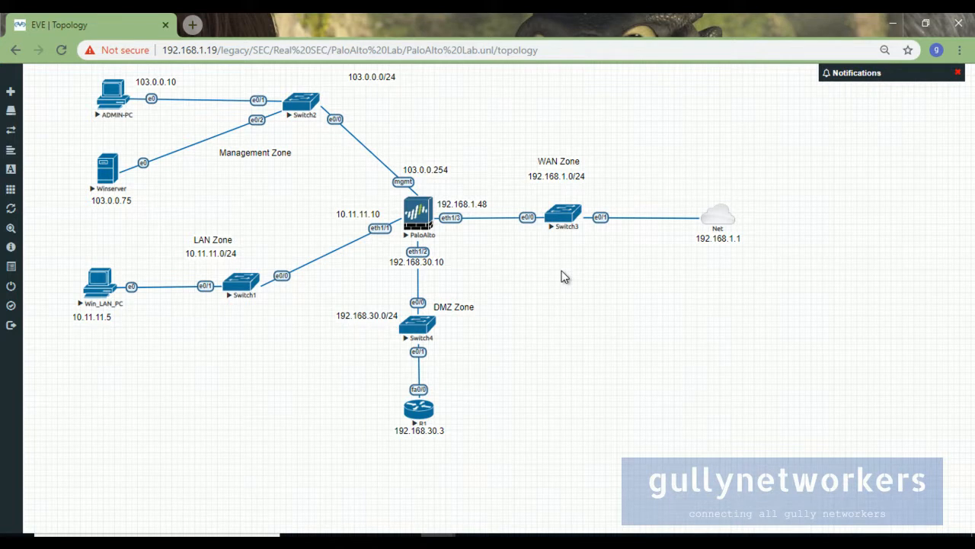
Open the PaloAlto firewall console in its QEMU window and attempt an admin login.
{"action": "left_click", "coordinate": [427, 221]}
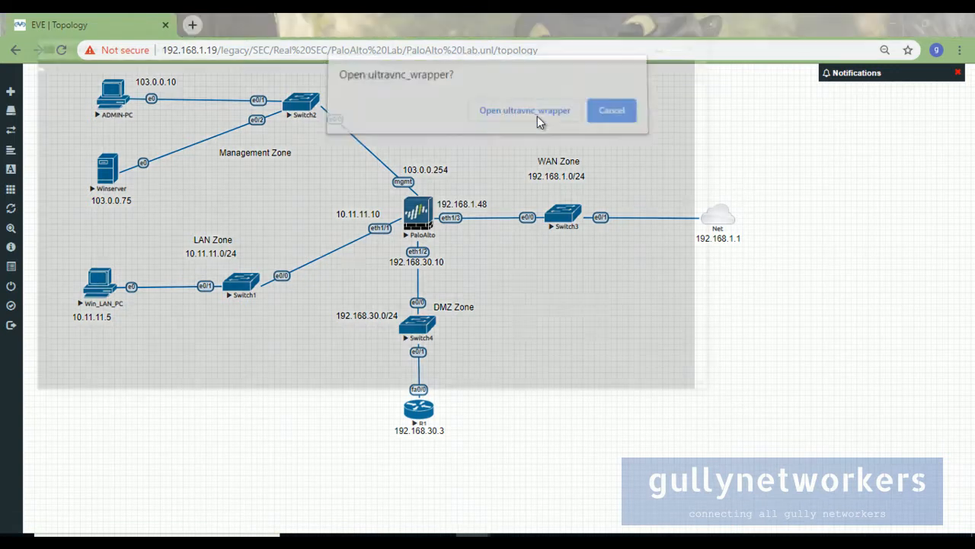
{"action": "left_click", "coordinate": [537, 118]}
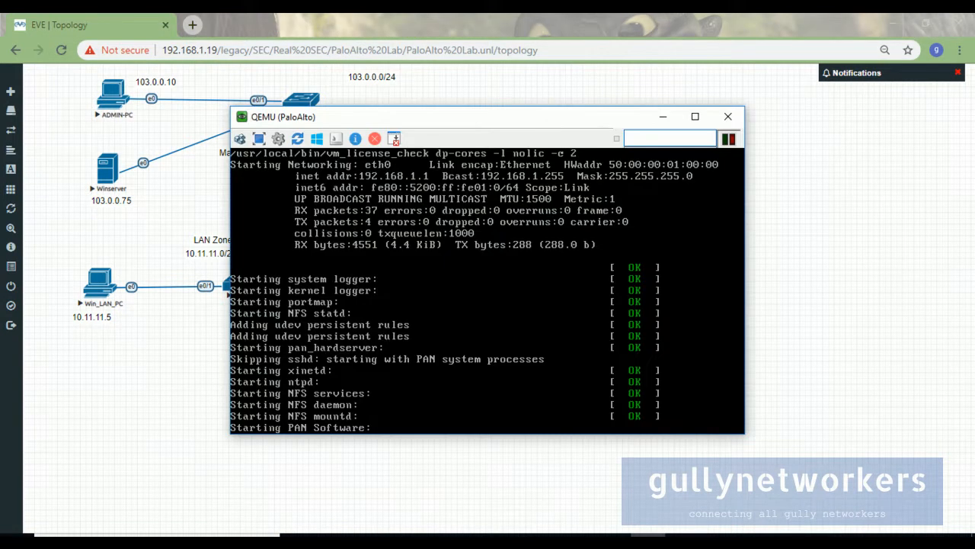
{"action": "left_click_drag", "start_coordinate": [374, 120], "coordinate": [593, 116]}
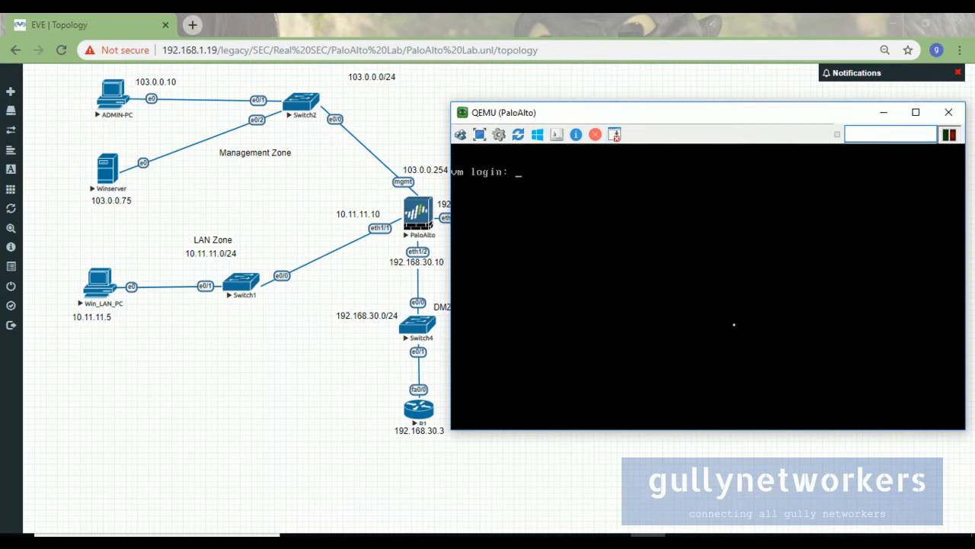
{"action": "left_click_drag", "start_coordinate": [576, 119], "coordinate": [599, 121]}
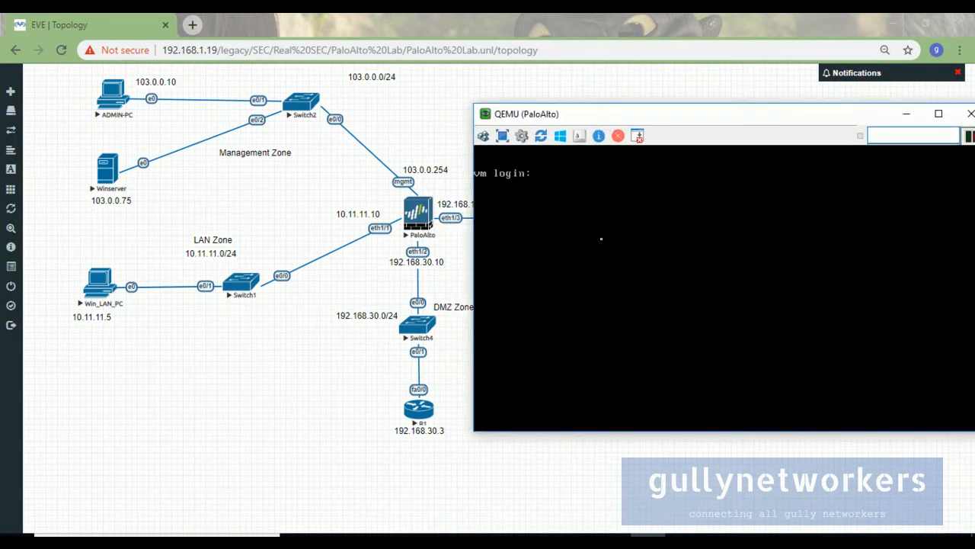
{"action": "type", "text": "admin"}
{"action": "key", "text": "Return"}
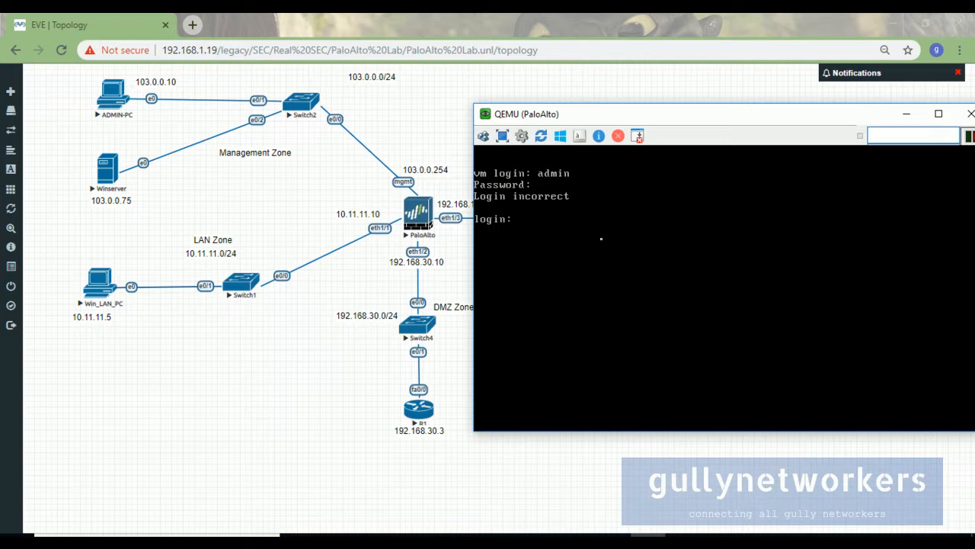
Minimize the firewall console, open ADMIN-PC's console and sign in with the Windows password.
{"action": "left_click", "coordinate": [906, 115]}
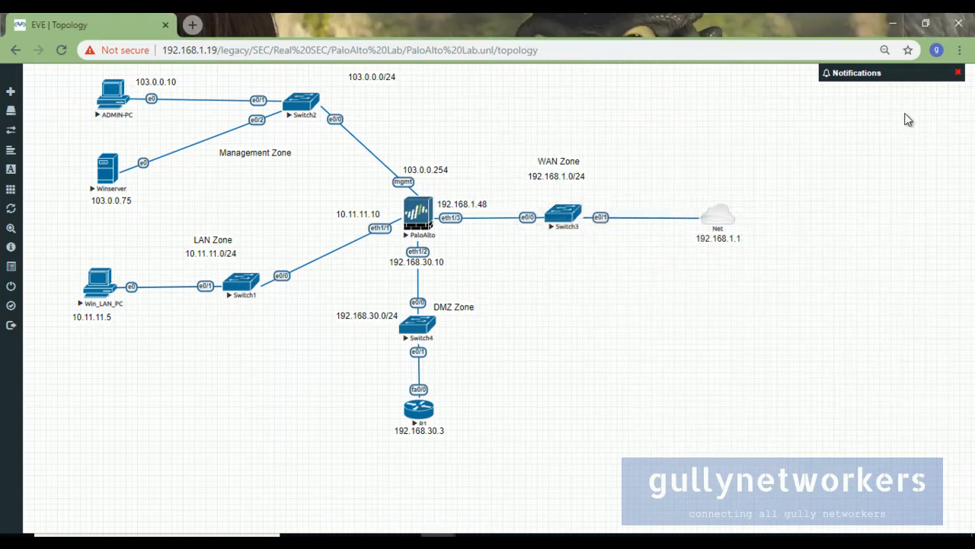
{"action": "left_click", "coordinate": [105, 101]}
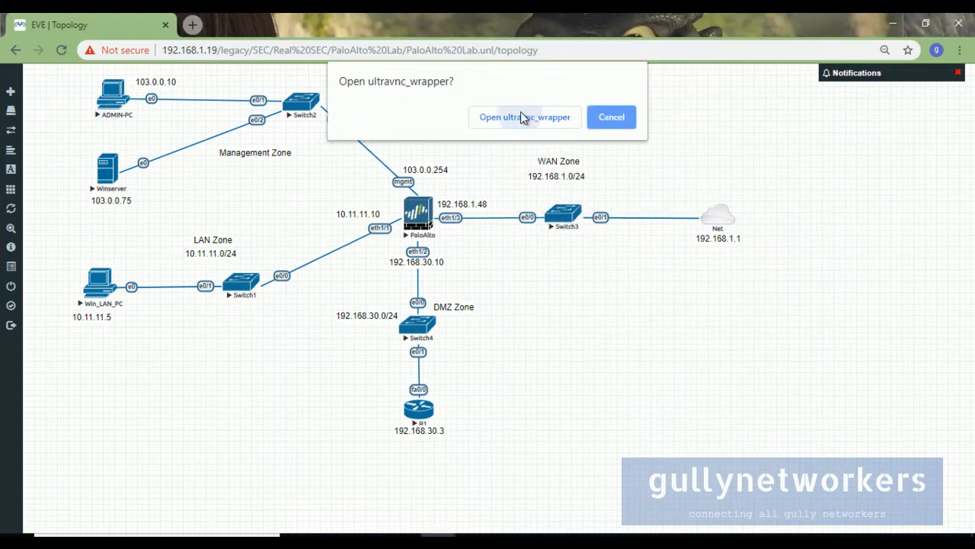
{"action": "left_click", "coordinate": [522, 118]}
{"action": "type", "text": "1234"}
{"action": "key", "text": "Return"}
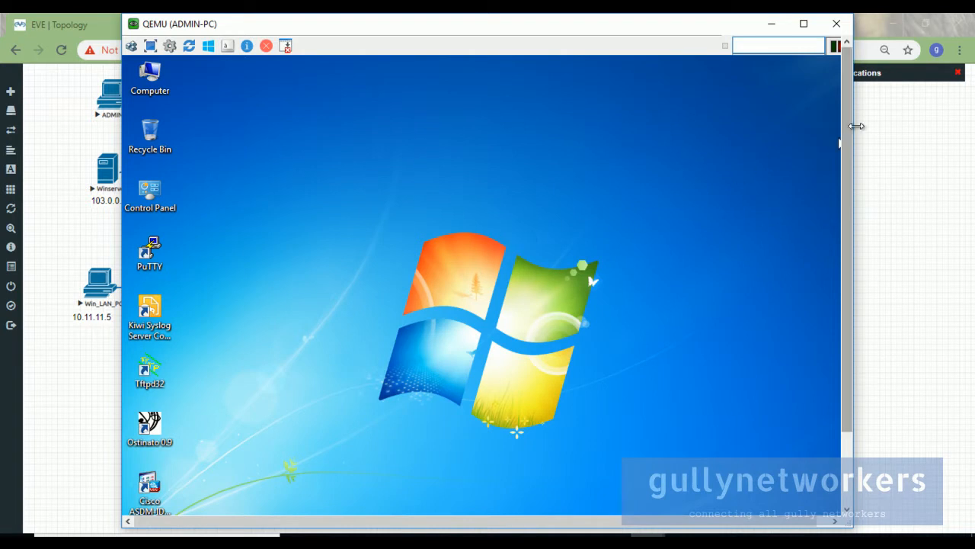
{"action": "left_click_drag", "start_coordinate": [846, 136], "coordinate": [853, 237]}
{"action": "left_click_drag", "start_coordinate": [295, 23], "coordinate": [466, 27]}
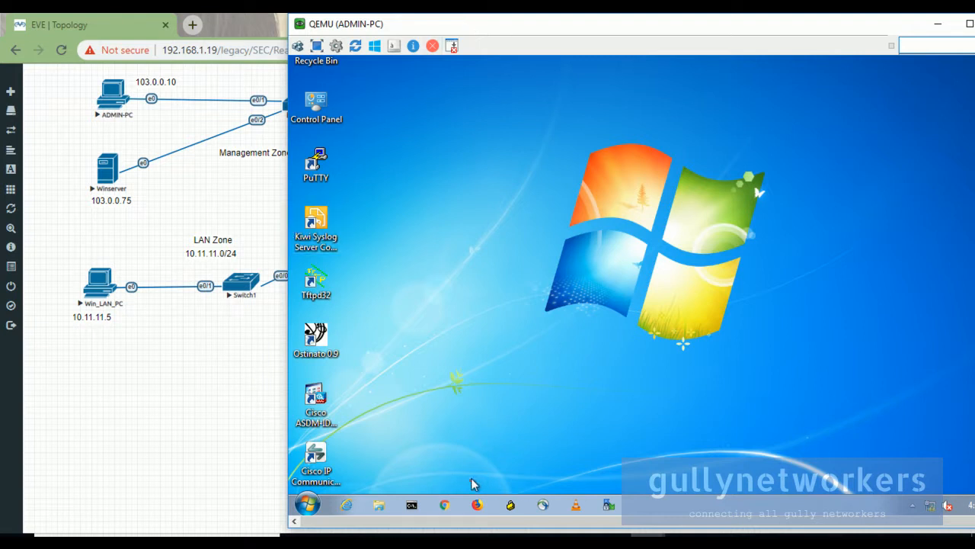
Ping 103.0.0.254 from an ADMIN-PC command prompt, getting 100% packet loss.
{"action": "left_click", "coordinate": [412, 506]}
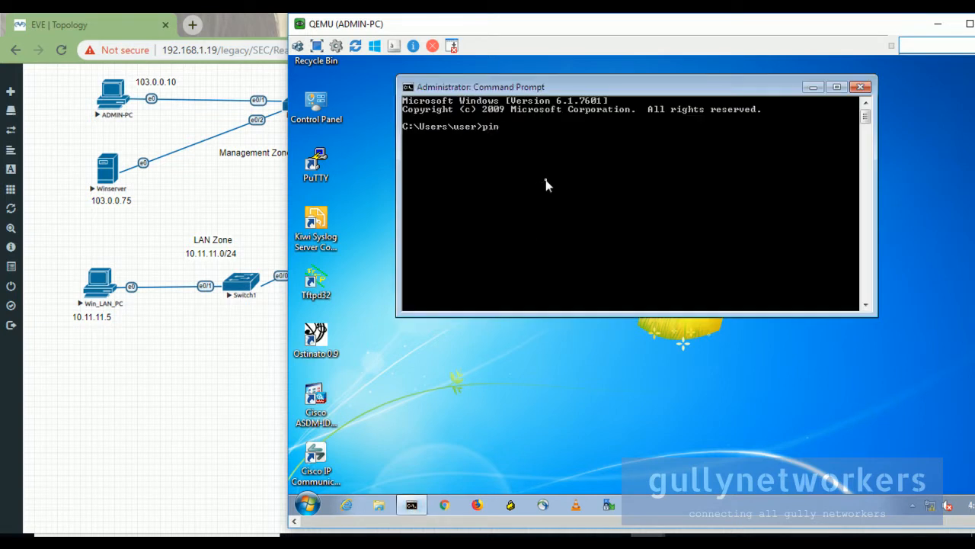
{"action": "left_click_drag", "start_coordinate": [508, 28], "coordinate": [456, 192]}
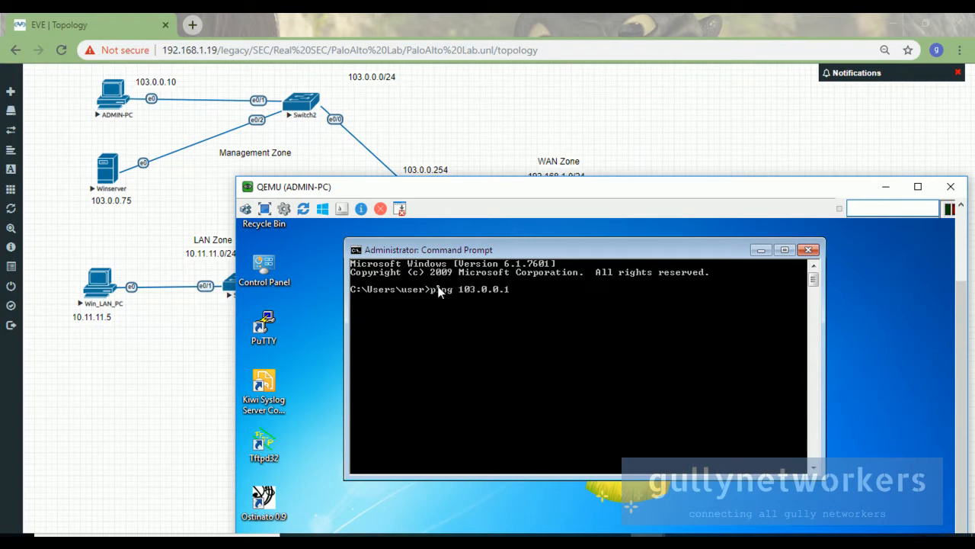
{"action": "type", "text": "ping 103.0.0.254"}
{"action": "key", "text": "Return"}
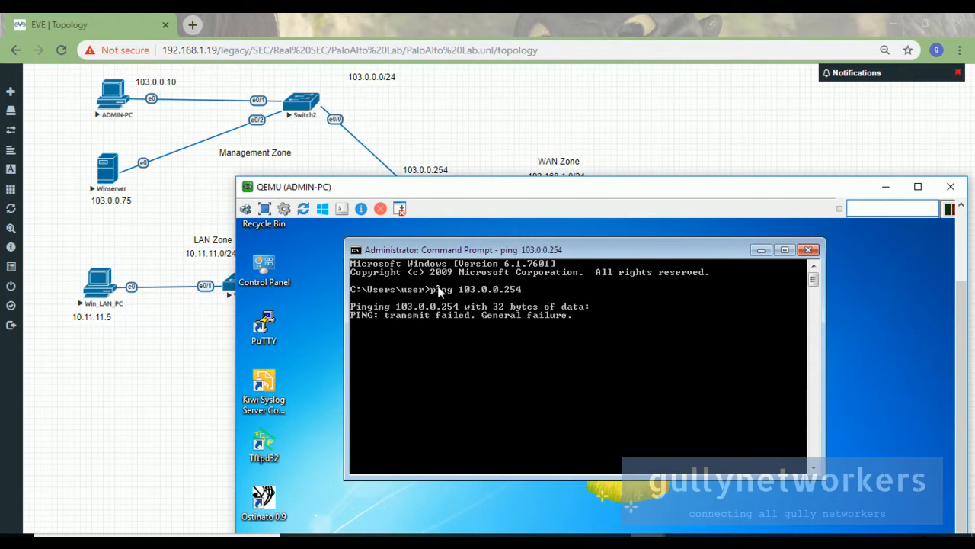
{"action": "left_click_drag", "start_coordinate": [393, 194], "coordinate": [491, 52]}
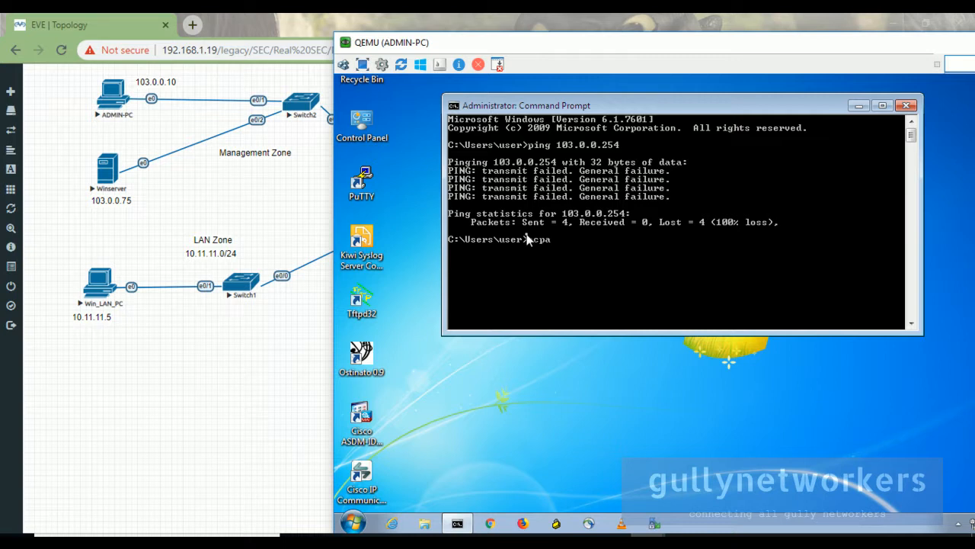
Open Network Connections with ncpa.cpl and inspect the Local Area Connection's TCP/IPv4 properties.
{"action": "type", "text": "ncpa.cpl"}
{"action": "key", "text": "Return"}
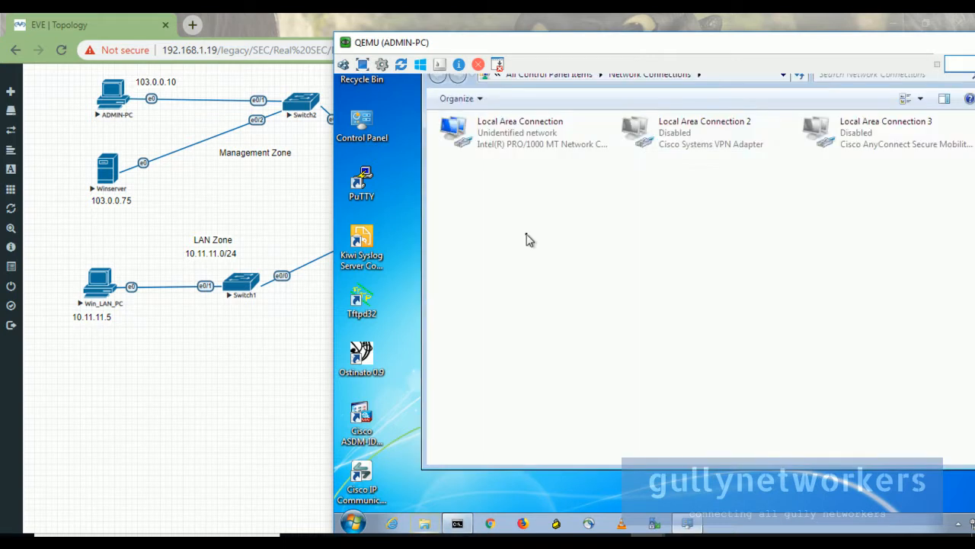
{"action": "left_click_drag", "start_coordinate": [681, 44], "coordinate": [566, 61]}
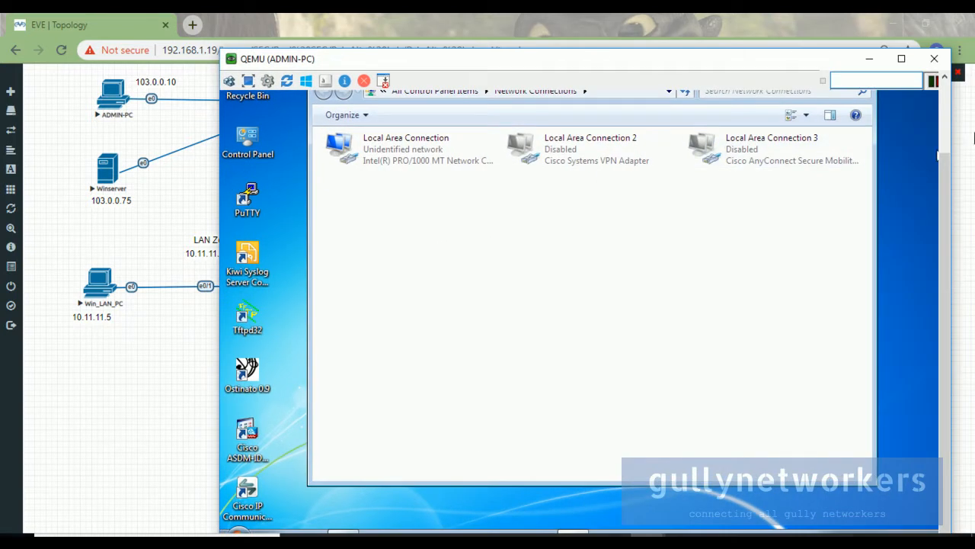
{"action": "left_click", "coordinate": [944, 124]}
{"action": "right_click", "coordinate": [388, 237]}
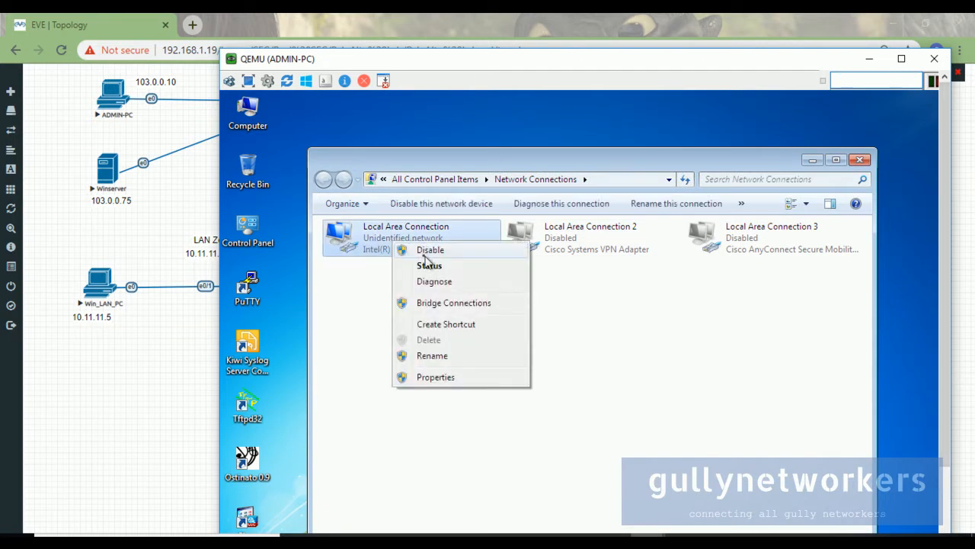
{"action": "left_click", "coordinate": [446, 377]}
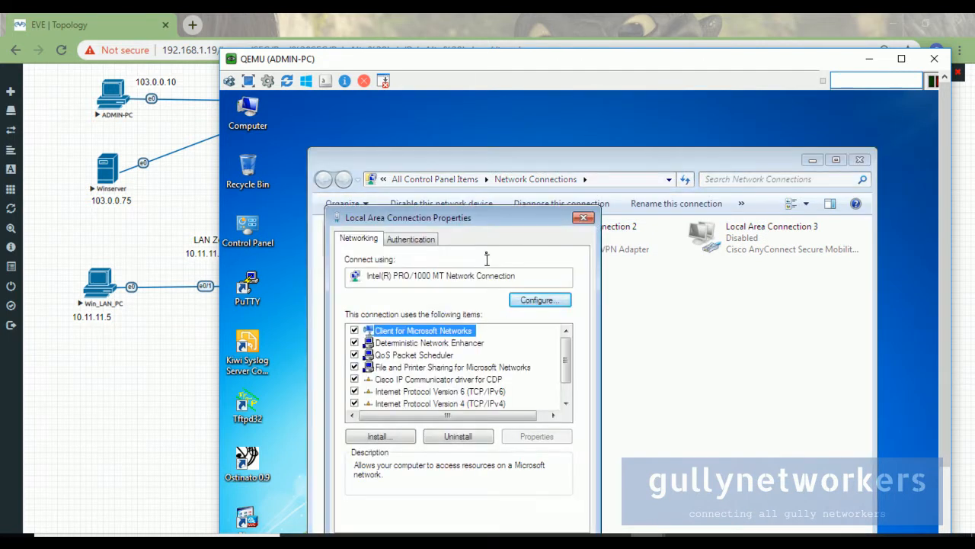
{"action": "left_click_drag", "start_coordinate": [499, 216], "coordinate": [539, 146]}
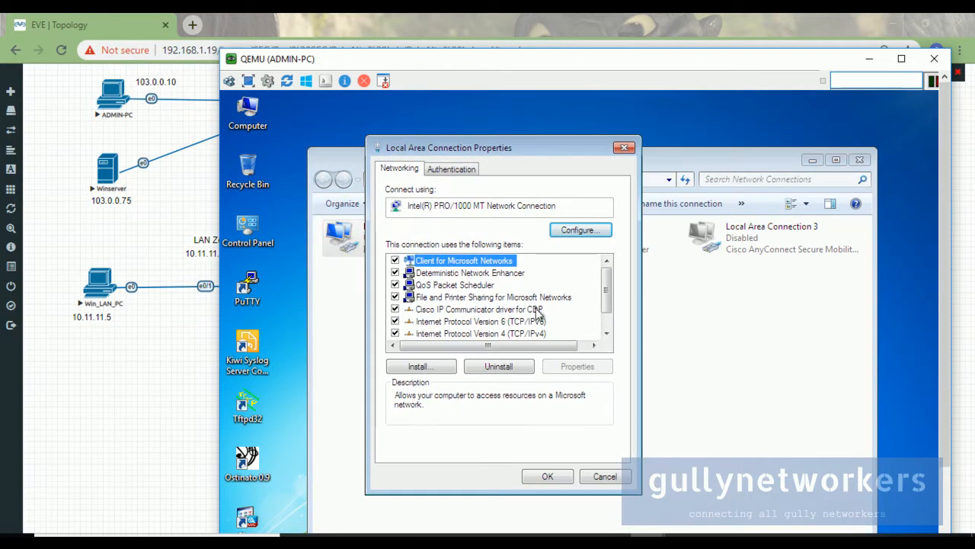
{"action": "left_click", "coordinate": [535, 333]}
{"action": "left_click", "coordinate": [549, 476]}
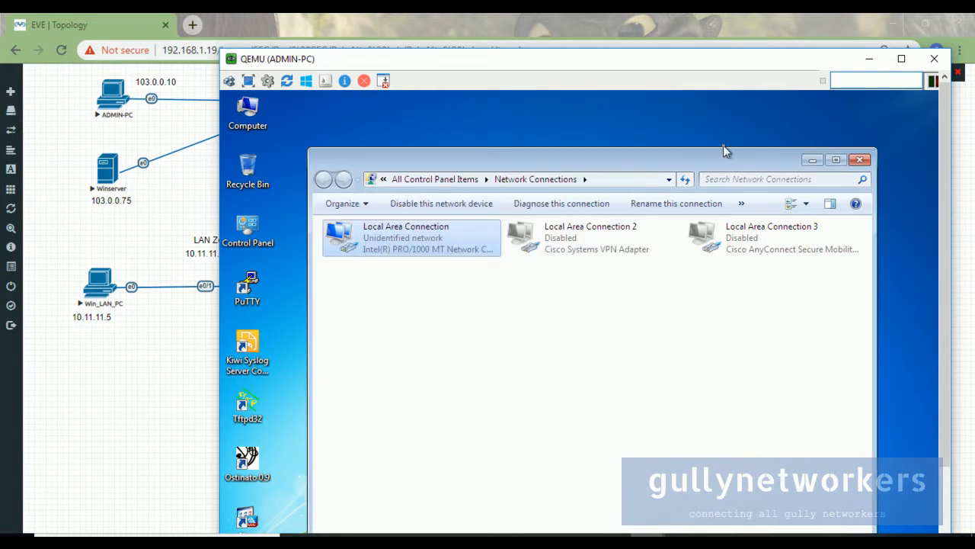
Reopen the Local Area Connection properties, select IPv4, close it and minimize Network Connections.
{"action": "left_click_drag", "start_coordinate": [627, 60], "coordinate": [629, 31]}
{"action": "right_click", "coordinate": [452, 204]}
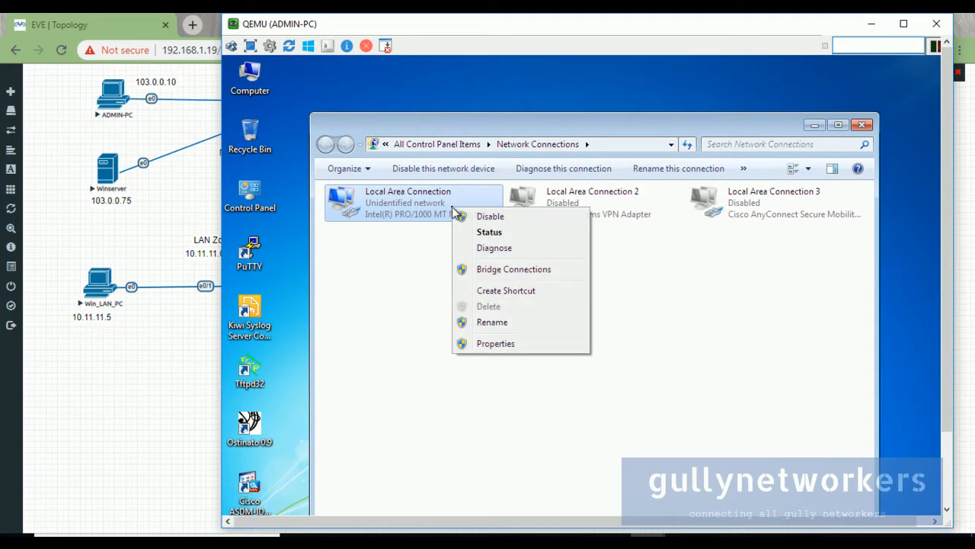
{"action": "left_click", "coordinate": [505, 343]}
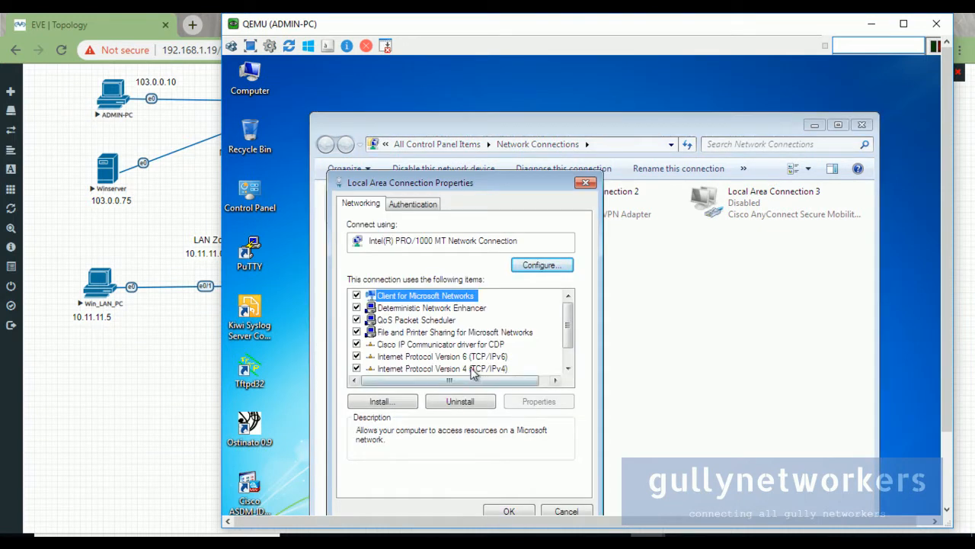
{"action": "left_click", "coordinate": [473, 369]}
{"action": "left_click", "coordinate": [509, 510]}
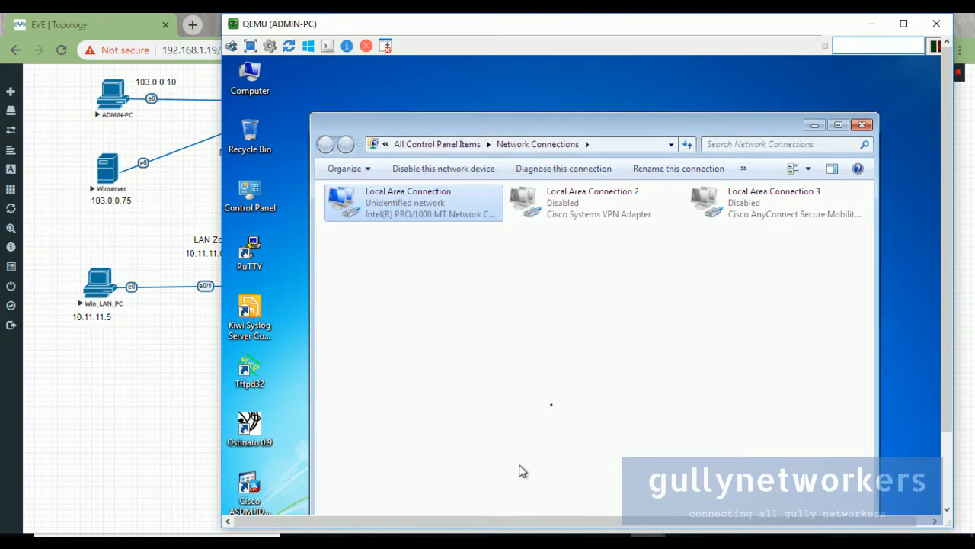
{"action": "left_click", "coordinate": [813, 126]}
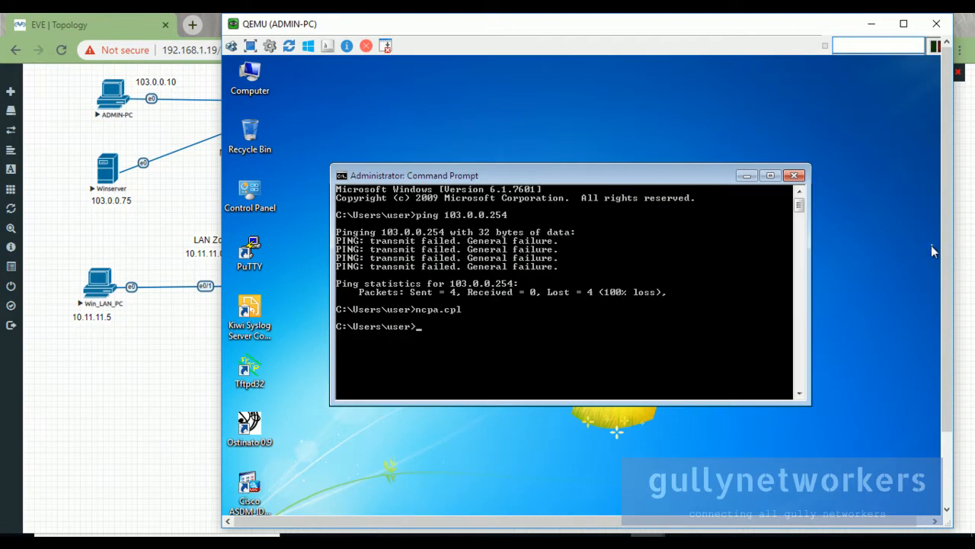
Disable and re-enable the Local Area Connection, then open its Properties.
{"action": "left_click_drag", "start_coordinate": [947, 249], "coordinate": [952, 438]}
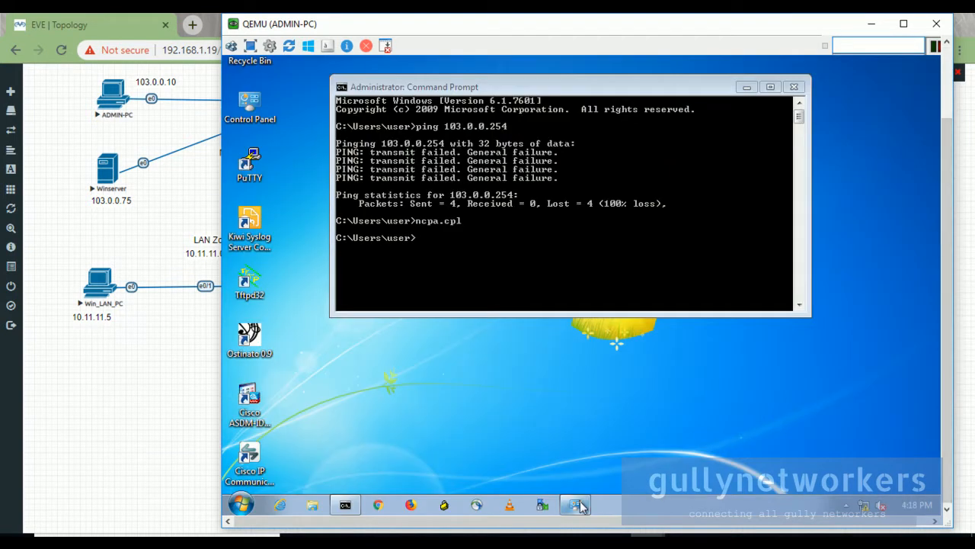
{"action": "left_click", "coordinate": [575, 505]}
{"action": "right_click", "coordinate": [432, 131]}
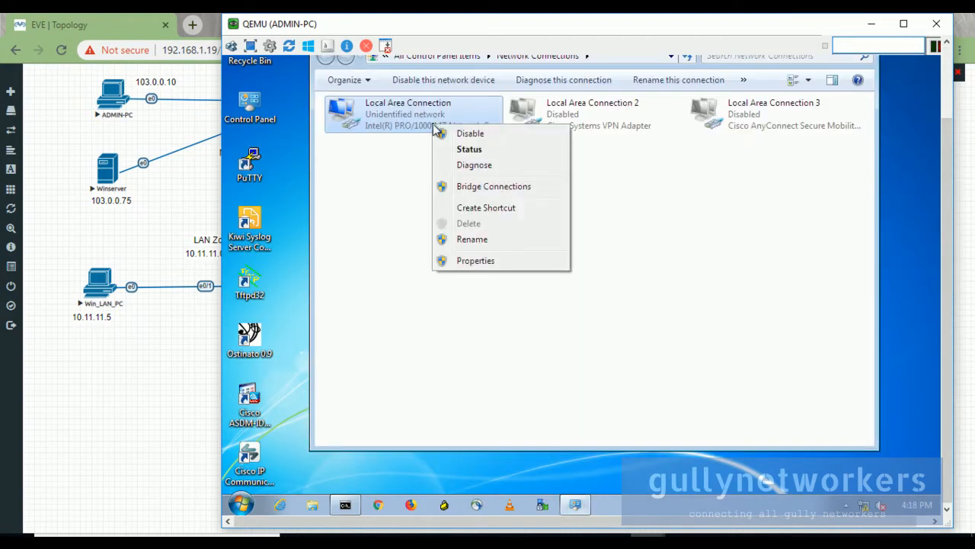
{"action": "left_click", "coordinate": [460, 134]}
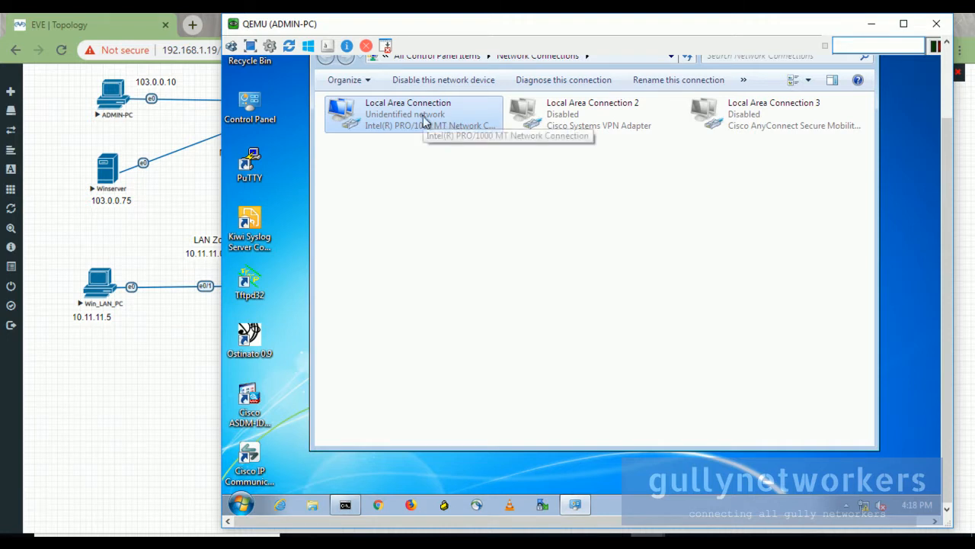
{"action": "double_click", "coordinate": [427, 125]}
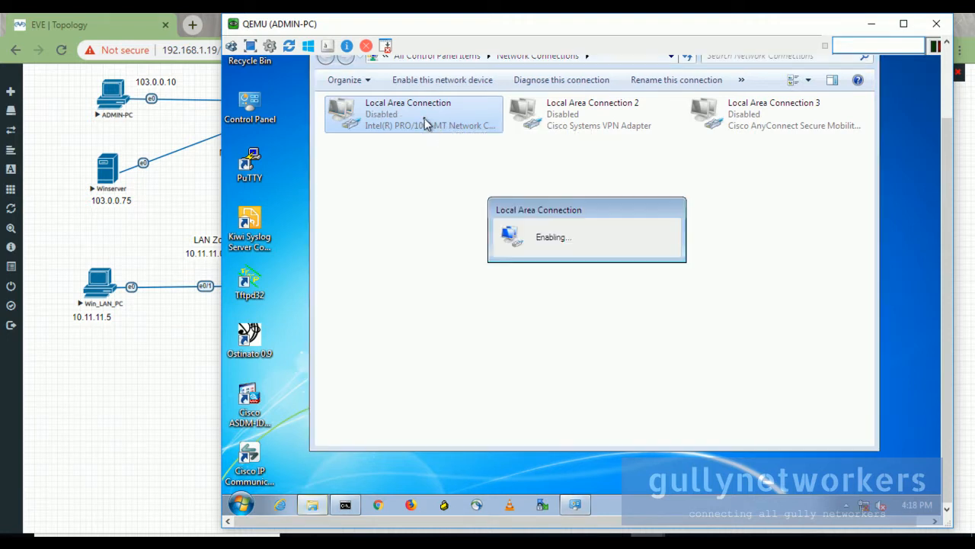
{"action": "right_click", "coordinate": [427, 124]}
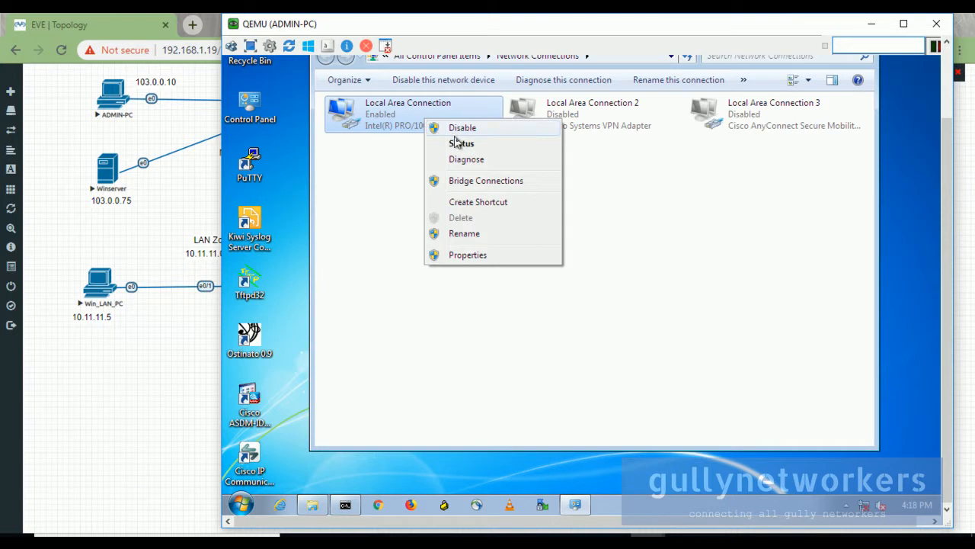
{"action": "left_click", "coordinate": [473, 254]}
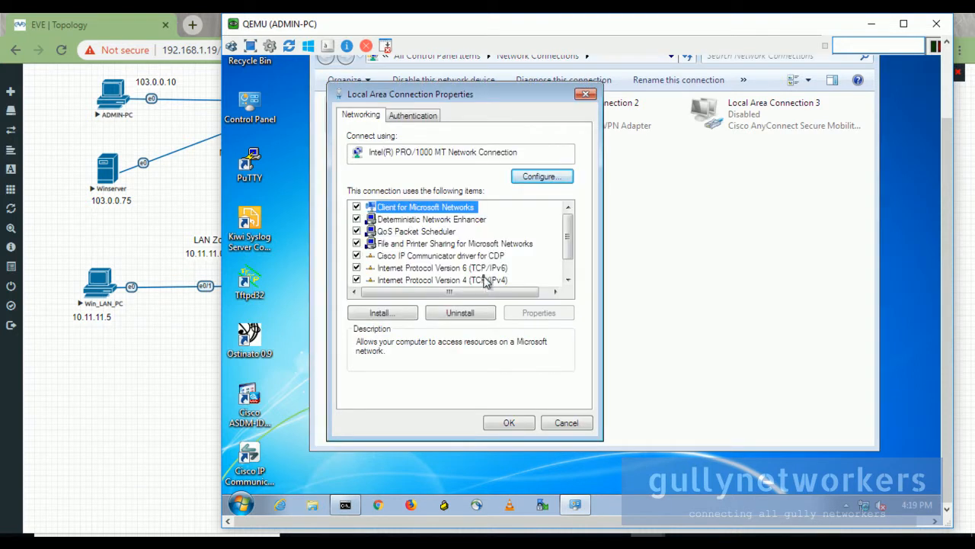
In IPv4 settings, switch to a static address 103.0.0.10 with mask 255.255.255.0.
{"action": "left_click", "coordinate": [478, 279]}
{"action": "left_click", "coordinate": [536, 314]}
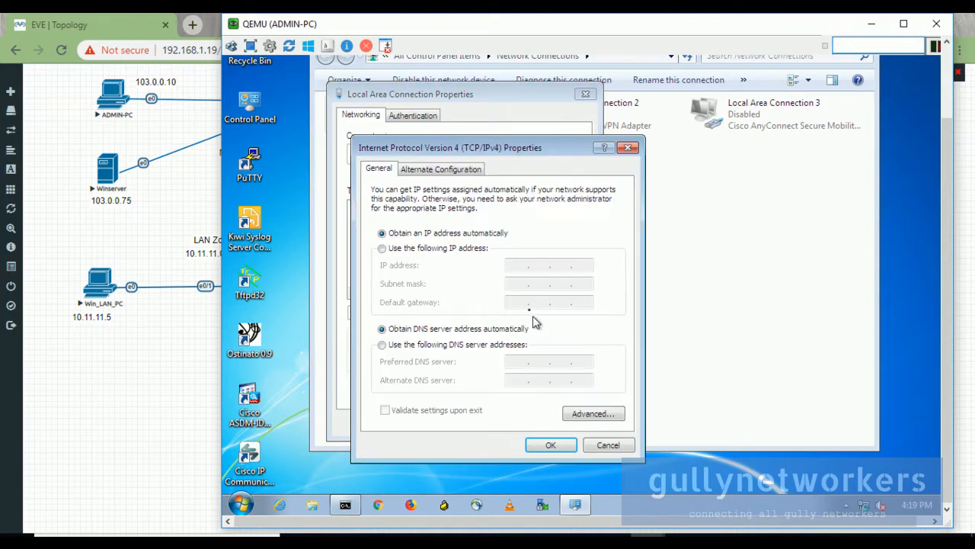
{"action": "left_click", "coordinate": [448, 251]}
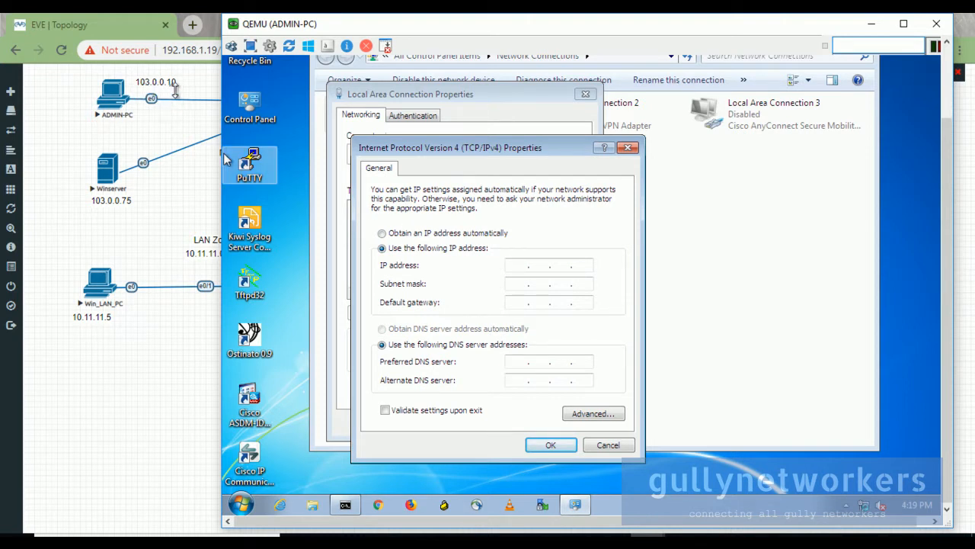
{"action": "left_click", "coordinate": [526, 264]}
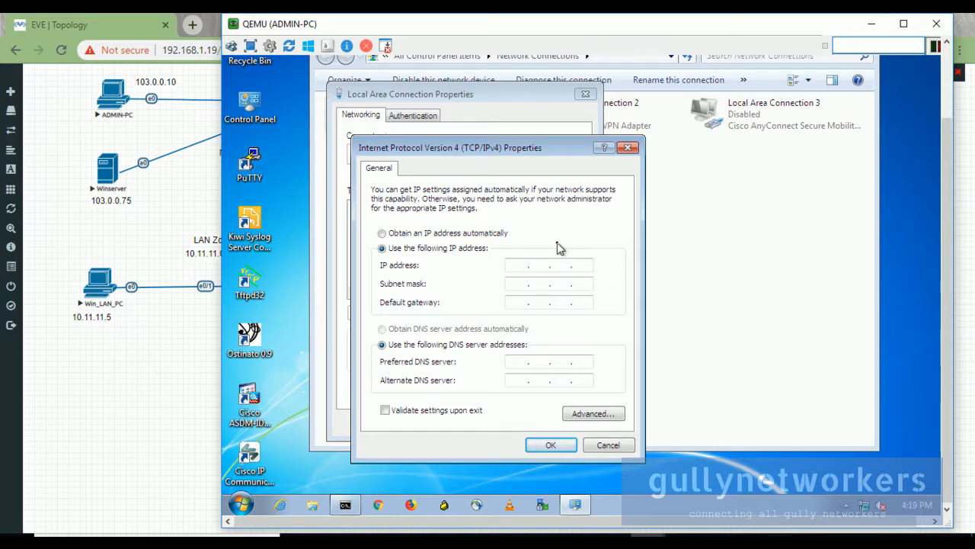
{"action": "type", "text": "103 . 0 . 0 . 10"}
{"action": "key", "text": "Tab"}
{"action": "type", "text": "255 . 255 . 255 . 0"}
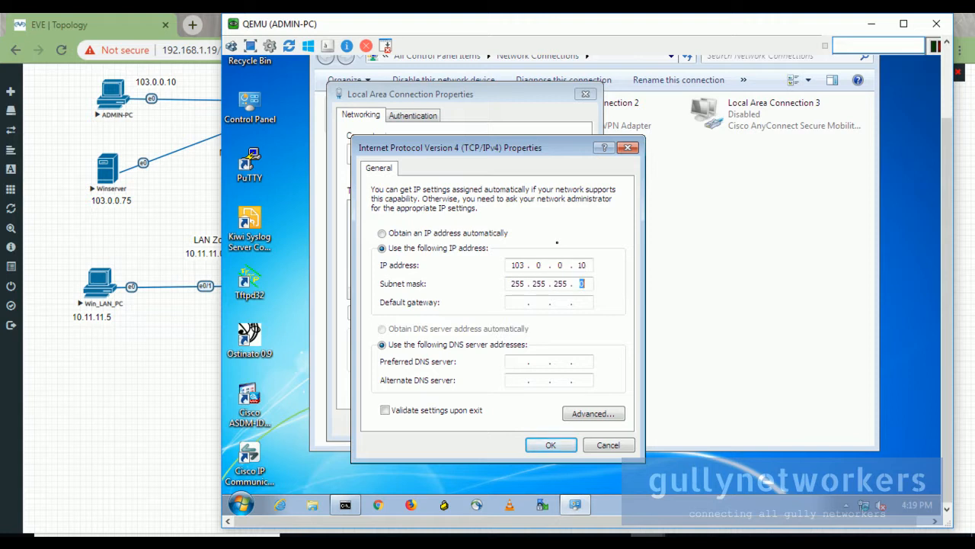
{"action": "key", "text": "Tab"}
Enter default gateway 103.0.0.254 and confirm the new IPv4 settings.
{"action": "left_click_drag", "start_coordinate": [333, 29], "coordinate": [609, 37]}
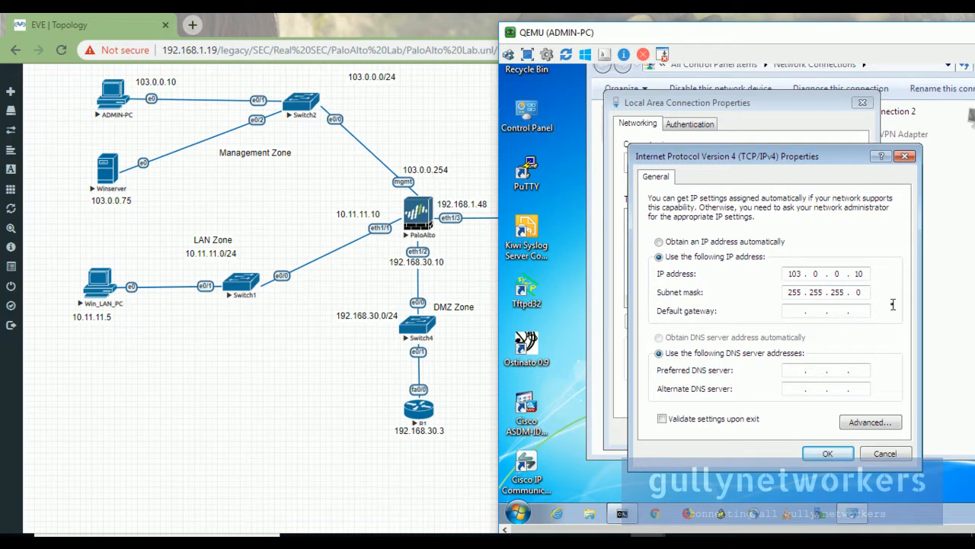
{"action": "type", "text": "10300254"}
{"action": "key", "text": "BackSpace"}
{"action": "key", "text": "BackSpace"}
{"action": "key", "text": "BackSpace"}
{"action": "type", "text": "254"}
{"action": "left_click", "coordinate": [828, 455]}
{"action": "left_click", "coordinate": [799, 434]}
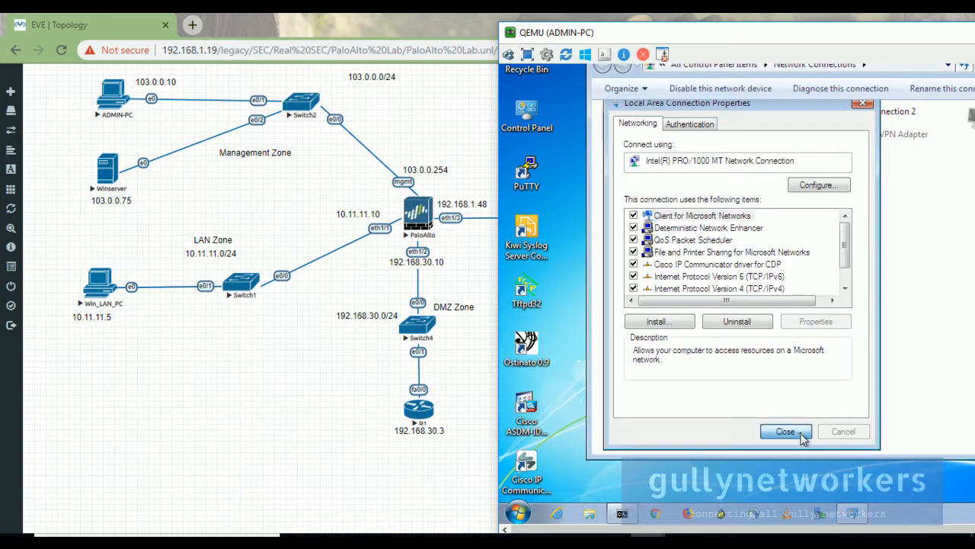
Minimize the ADMIN-PC window and bring up the PaloAlto console.
{"action": "left_click_drag", "start_coordinate": [778, 37], "coordinate": [598, 86]}
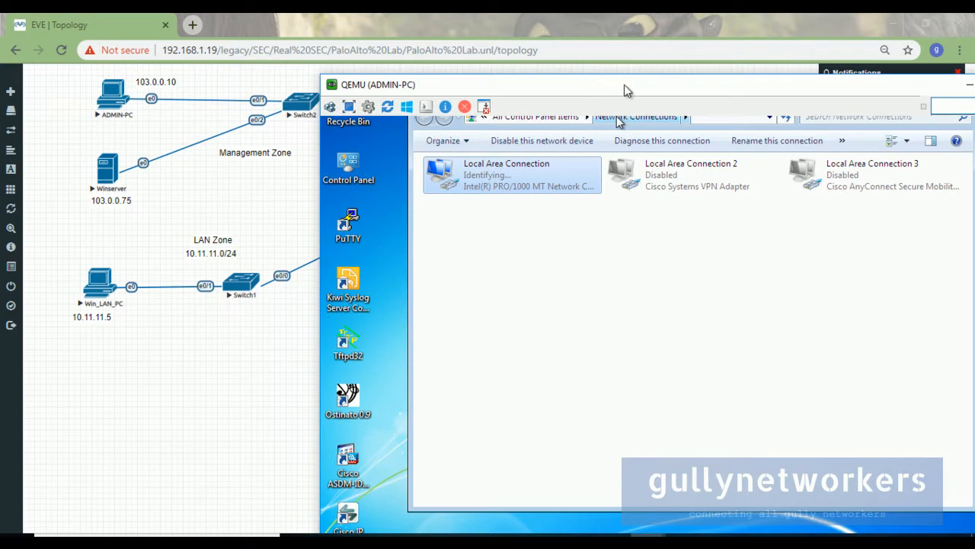
{"action": "left_click_drag", "start_coordinate": [624, 85], "coordinate": [532, 99]}
{"action": "left_click", "coordinate": [854, 108]}
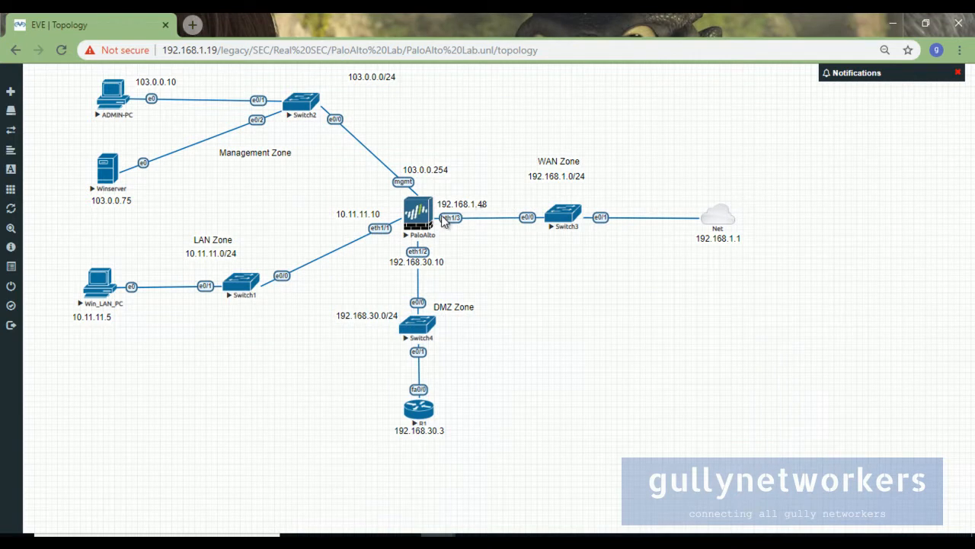
{"action": "mouse_move", "coordinate": [668, 525]}
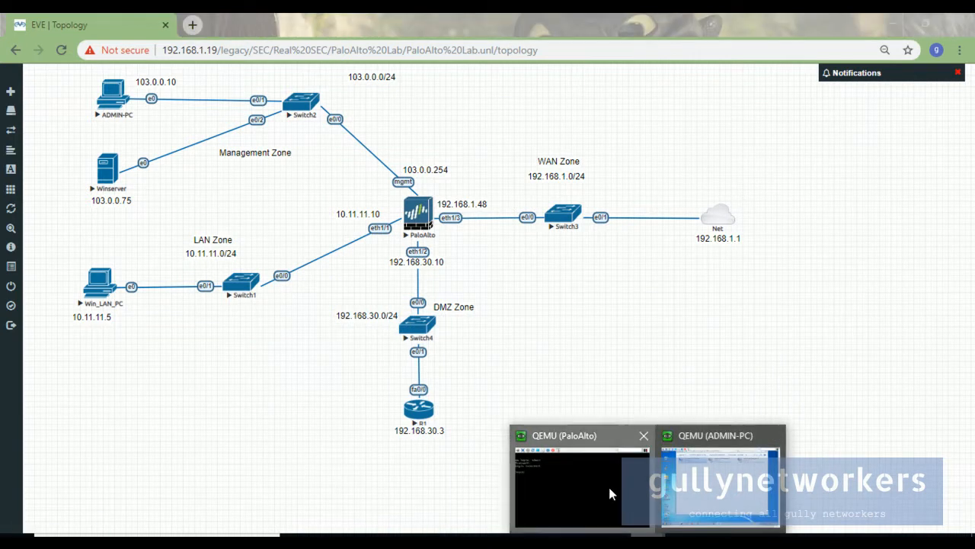
{"action": "left_click", "coordinate": [608, 487]}
Log in to the PaloAlto console as admin and run show system info.
{"action": "type", "text": "admin"}
{"action": "key", "text": "Return"}
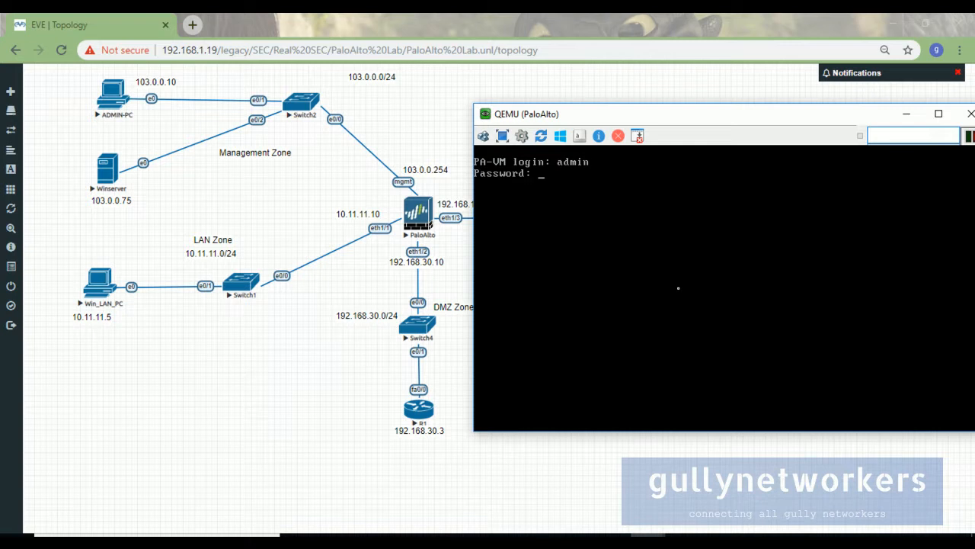
{"action": "key", "text": "Return"}
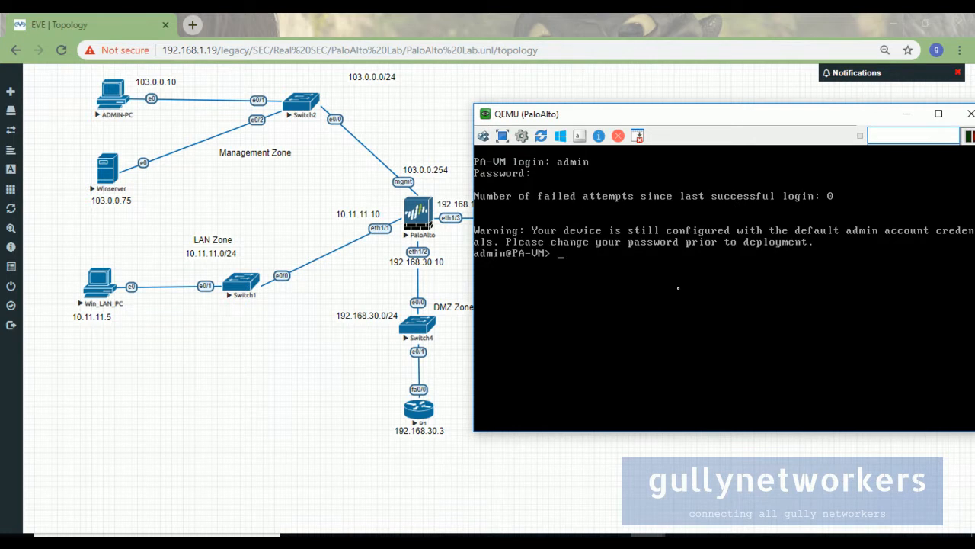
{"action": "key", "text": "Return"}
{"action": "type", "text": "show "}
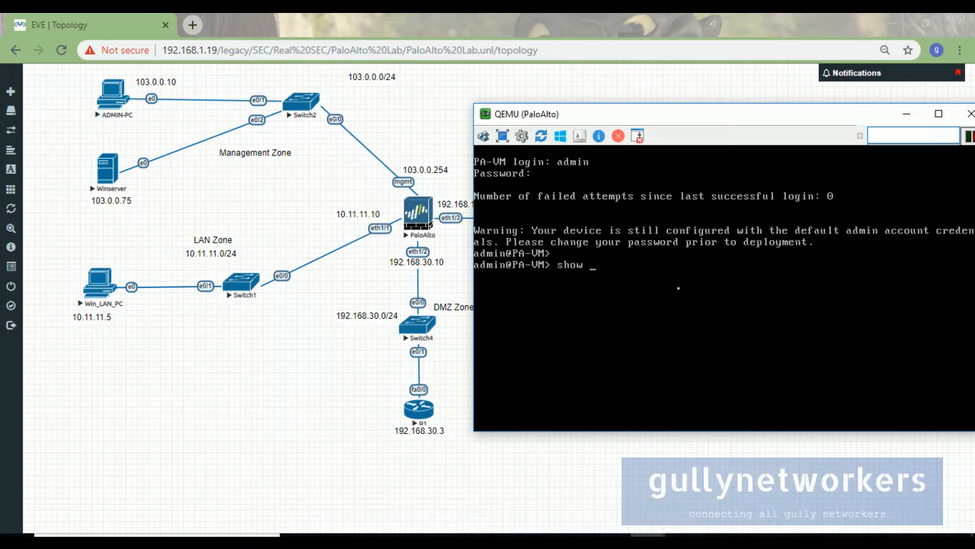
{"action": "type", "text": "system info"}
{"action": "key", "text": "Return"}
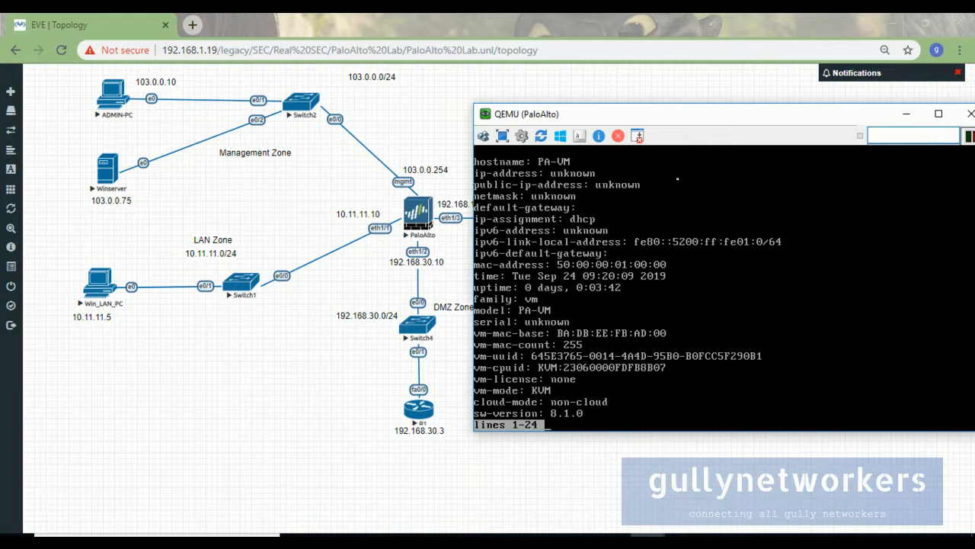
Quit the system info pager and try clearing the console screen.
{"action": "key", "text": "q"}
{"action": "key", "text": "BackSpace"}
{"action": "key", "text": "BackSpace"}
{"action": "key", "text": "BackSpace"}
{"action": "key", "text": "BackSpace"}
{"action": "key", "text": "BackSpace"}
{"action": "key", "text": "BackSpace"}
{"action": "key", "text": "BackSpace"}
{"action": "key", "text": "BackSpace"}
{"action": "key", "text": "BackSpace"}
{"action": "key", "text": "BackSpace"}
{"action": "key", "text": "BackSpace"}
{"action": "key", "text": "BackSpace"}
{"action": "key", "text": "BackSpace"}
{"action": "key", "text": "BackSpace"}
{"action": "key", "text": "BackSpace"}
{"action": "key", "text": "BackSpace"}
{"action": "key", "text": "BackSpace"}
{"action": "key", "text": "BackSpace"}
{"action": "key", "text": "BackSpace"}
{"action": "key", "text": "BackSpace"}
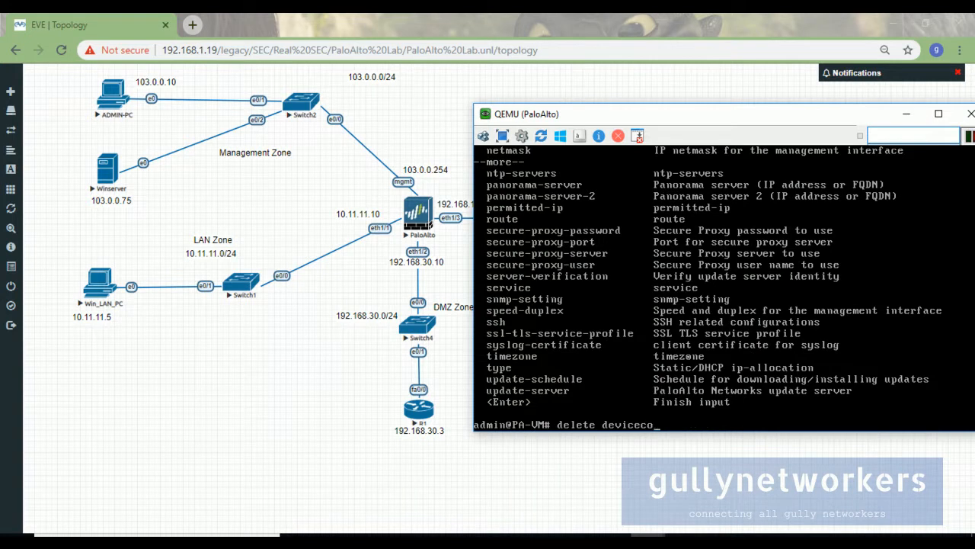
{"action": "key", "text": "Return"}
{"action": "type", "text": "clear"}
{"action": "key", "text": "Return"}
{"action": "key", "text": "Return"}
{"action": "key", "text": "Return"}
{"action": "key", "text": "Return"}
{"action": "key", "text": "Return"}
{"action": "key", "text": "Return"}
{"action": "key", "text": "Return"}
{"action": "key", "text": "Return"}
{"action": "key", "text": "Return"}
{"action": "key", "text": "Return"}
{"action": "key", "text": "Return"}
{"action": "key", "text": "Return"}
{"action": "key", "text": "Return"}
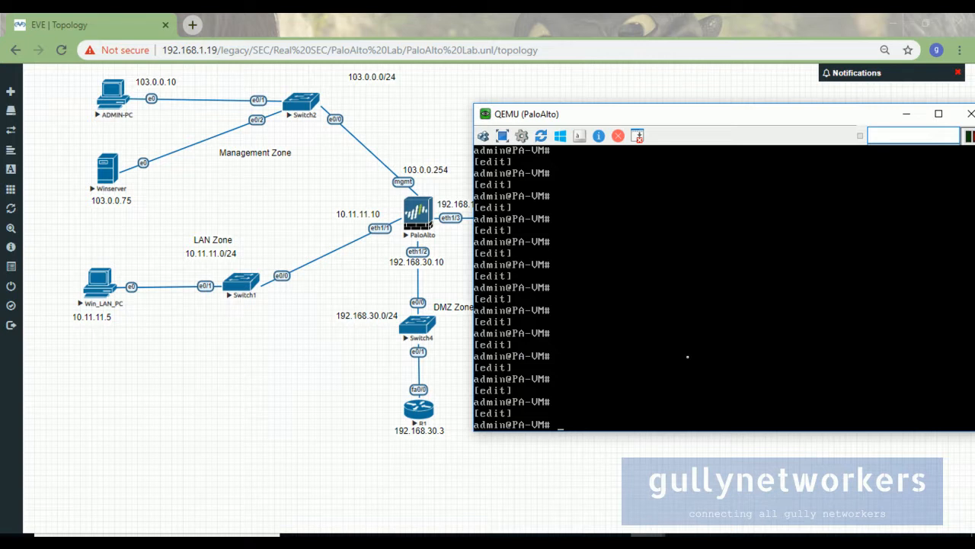
Run set deviceconfig system type static to make management addressing static.
{"action": "type", "text": "set deviceconfig system "}
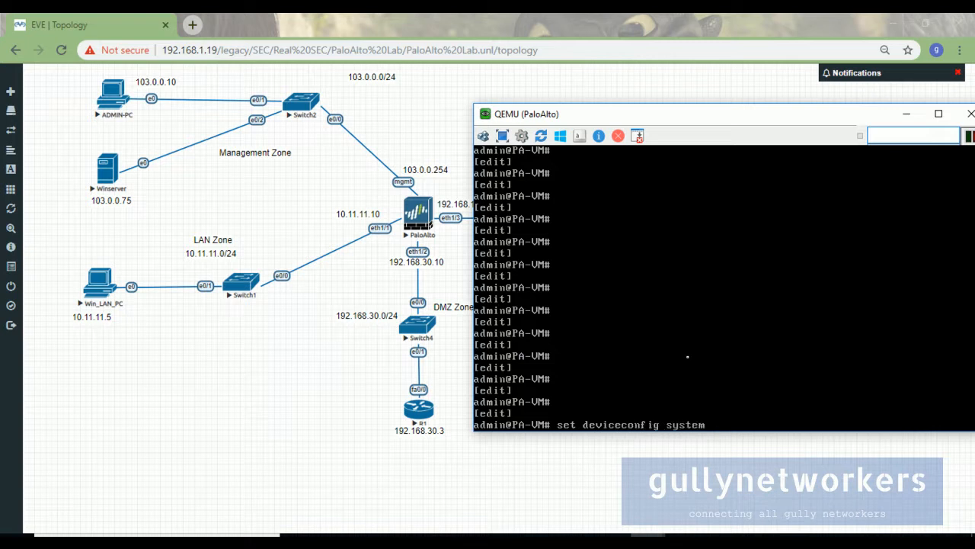
{"action": "type", "text": "?"}
{"action": "key", "text": "space"}
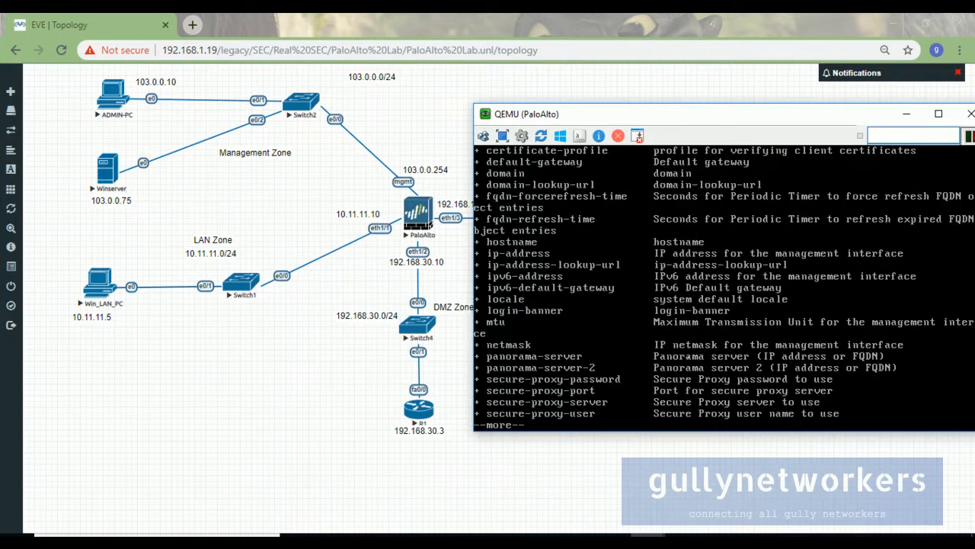
{"action": "type", "text": "ty"}
{"action": "type", "text": "pe ?"}
{"action": "type", "text": "stst"}
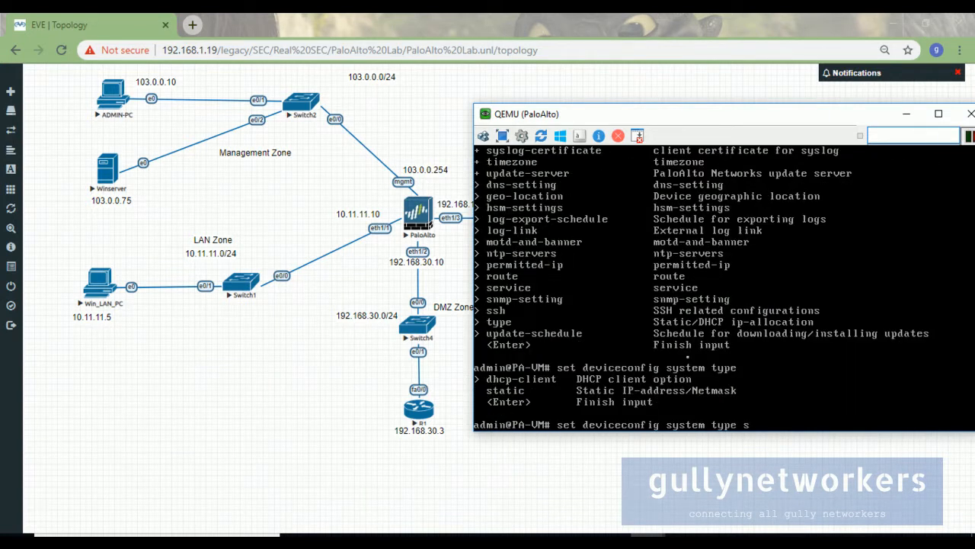
{"action": "key", "text": "BackSpace"}
{"action": "key", "text": "BackSpace"}
{"action": "type", "text": "atic"}
{"action": "key", "text": "Return"}
Exit configuration mode and rerun show system info.
{"action": "key", "text": "Return"}
{"action": "key", "text": "Return"}
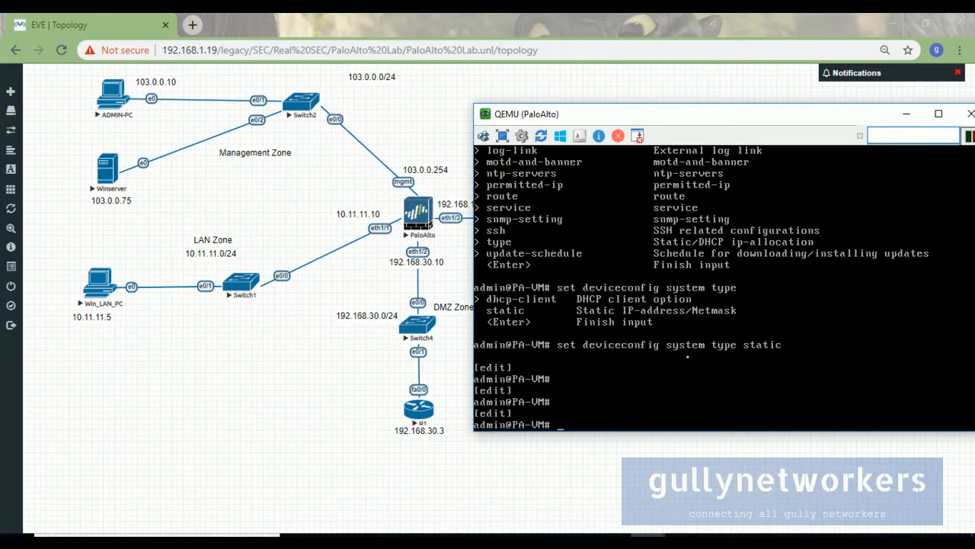
{"action": "type", "text": "show system"}
{"action": "key", "text": "BackSpace"}
{"action": "key", "text": "BackSpace"}
{"action": "key", "text": "BackSpace"}
{"action": "key", "text": "BackSpace"}
{"action": "key", "text": "BackSpace"}
{"action": "key", "text": "BackSpace"}
{"action": "key", "text": "BackSpace"}
{"action": "key", "text": "BackSpace"}
{"action": "key", "text": "BackSpace"}
{"action": "key", "text": "BackSpace"}
{"action": "key", "text": "BackSpace"}
{"action": "type", "text": "exit"}
{"action": "key", "text": "Return"}
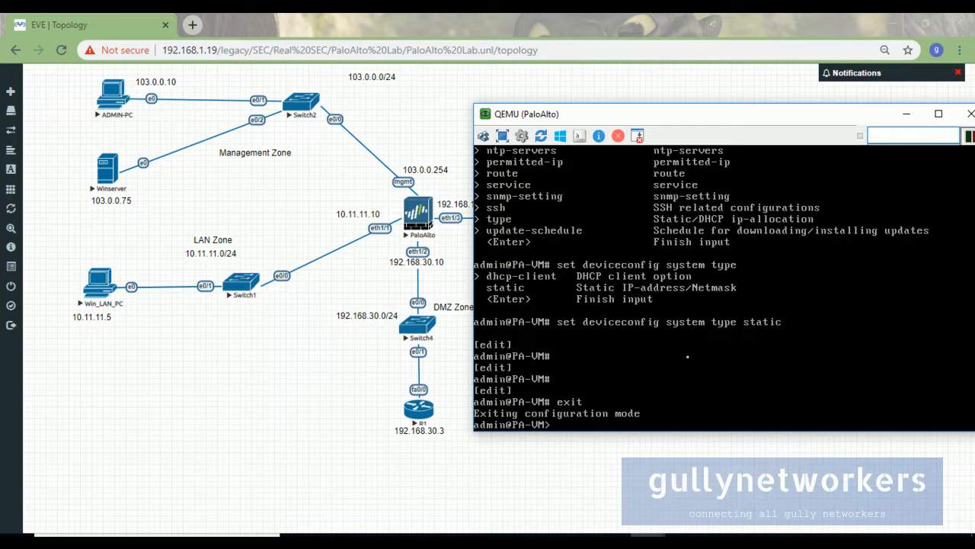
{"action": "type", "text": "show system info"}
{"action": "key", "text": "Return"}
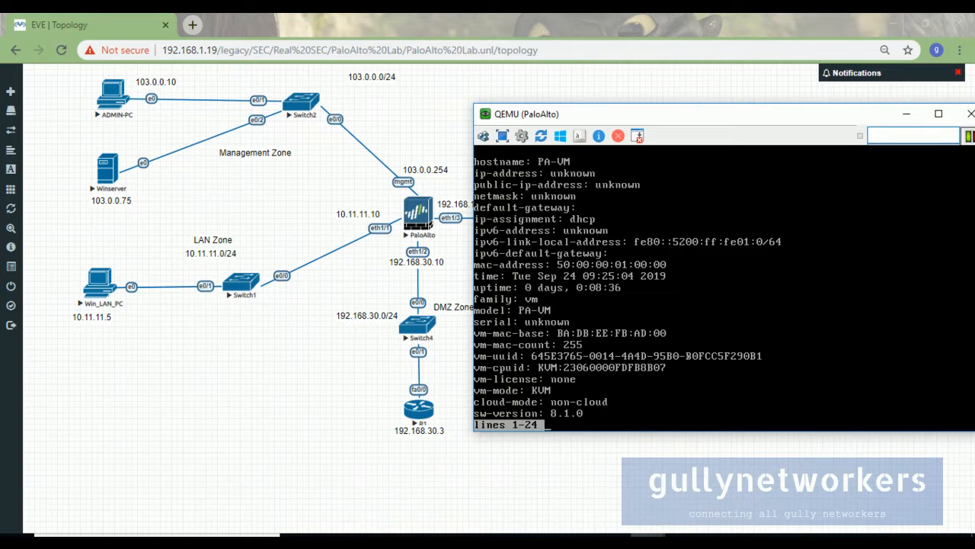
Enter configuration mode and commit the static addressing change successfully.
{"action": "key", "text": "space"}
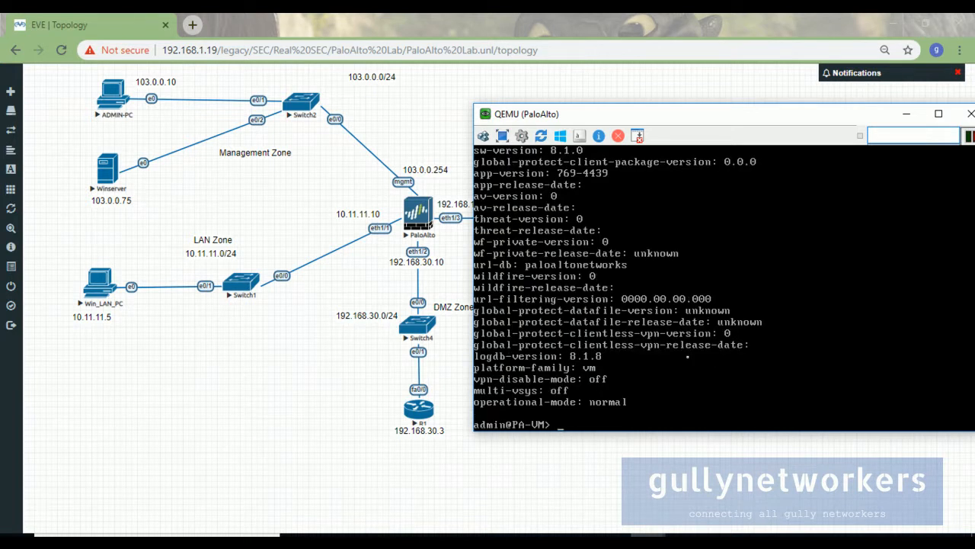
{"action": "type", "text": "commit"}
{"action": "key", "text": "Return"}
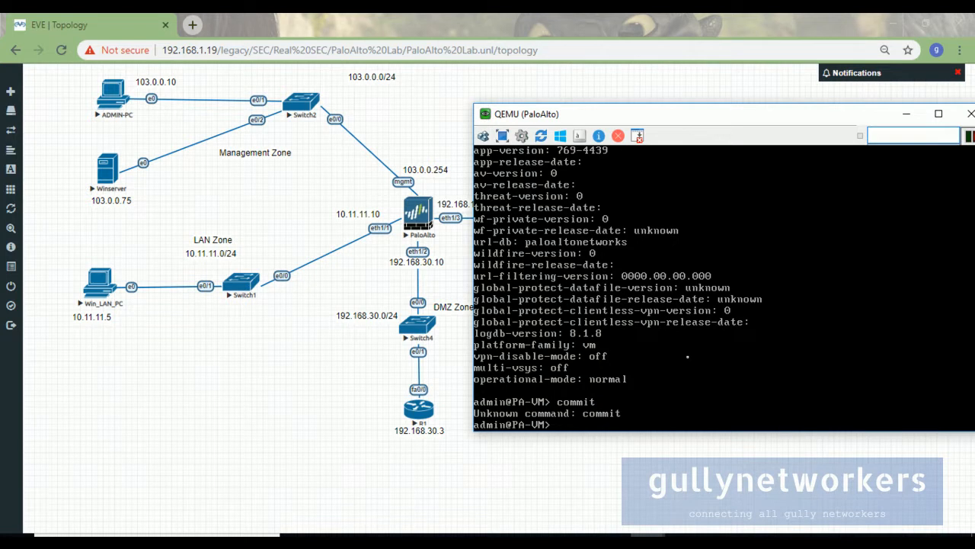
{"action": "type", "text": "configure"}
{"action": "key", "text": "Return"}
{"action": "type", "text": "commit"}
{"action": "key", "text": "Return"}
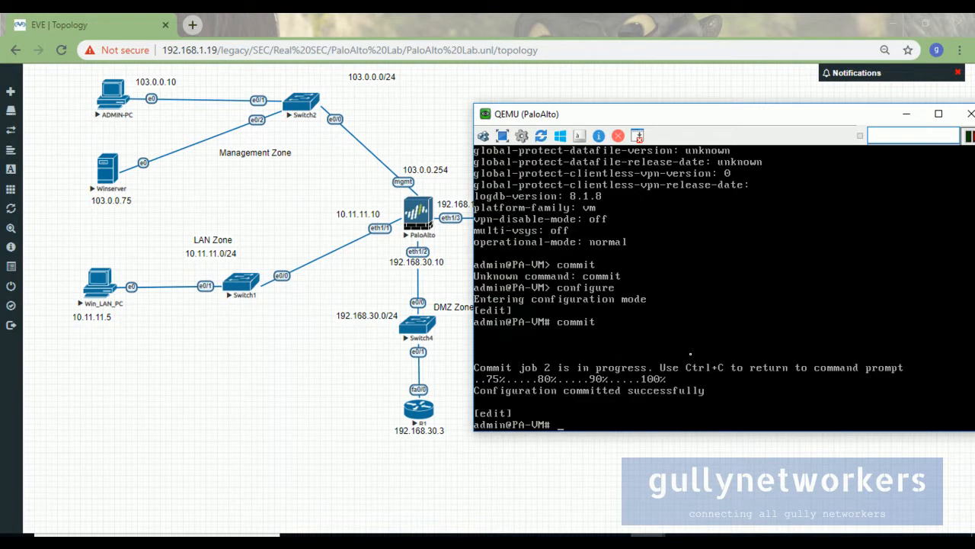
Exit configuration mode and type show system info to check the result.
{"action": "type", "text": "configure"}
{"action": "key", "text": "BackSpace"}
{"action": "key", "text": "BackSpace"}
{"action": "key", "text": "BackSpace"}
{"action": "key", "text": "BackSpace"}
{"action": "key", "text": "BackSpace"}
{"action": "key", "text": "BackSpace"}
{"action": "key", "text": "BackSpace"}
{"action": "key", "text": "BackSpace"}
{"action": "key", "text": "BackSpace"}
{"action": "type", "text": "exit"}
{"action": "key", "text": "Return"}
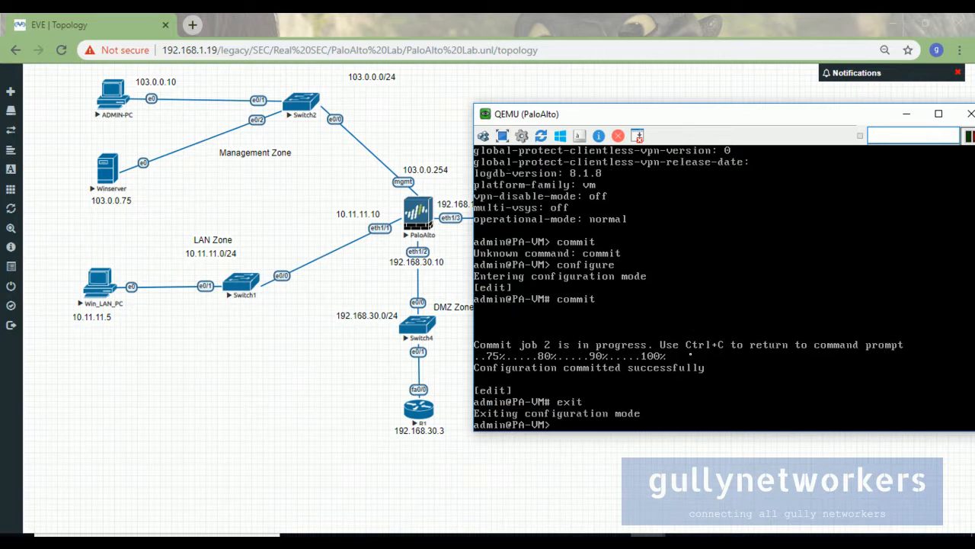
{"action": "type", "text": "show system info"}
Verify static ip-assignment in show system info, then enter configuration mode.
{"action": "key", "text": "Return"}
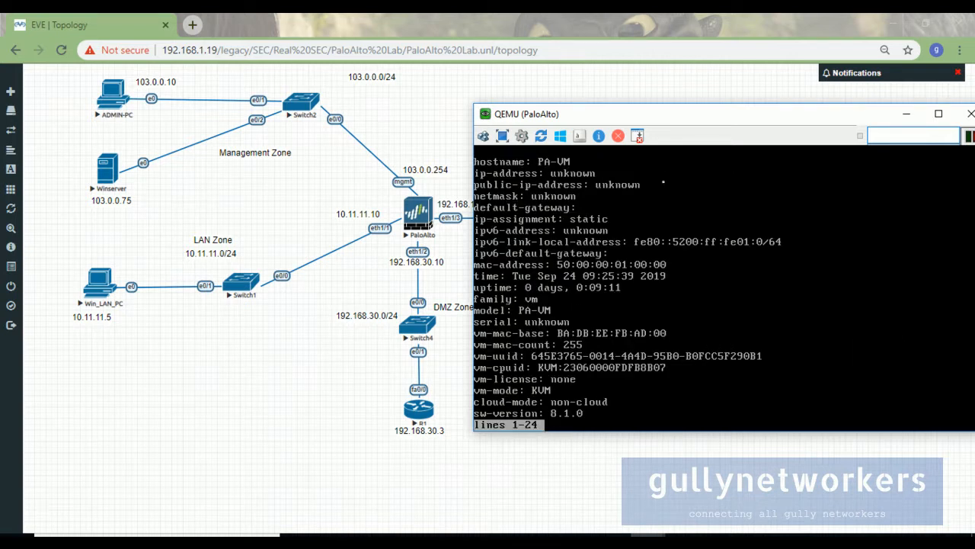
{"action": "key", "text": "space"}
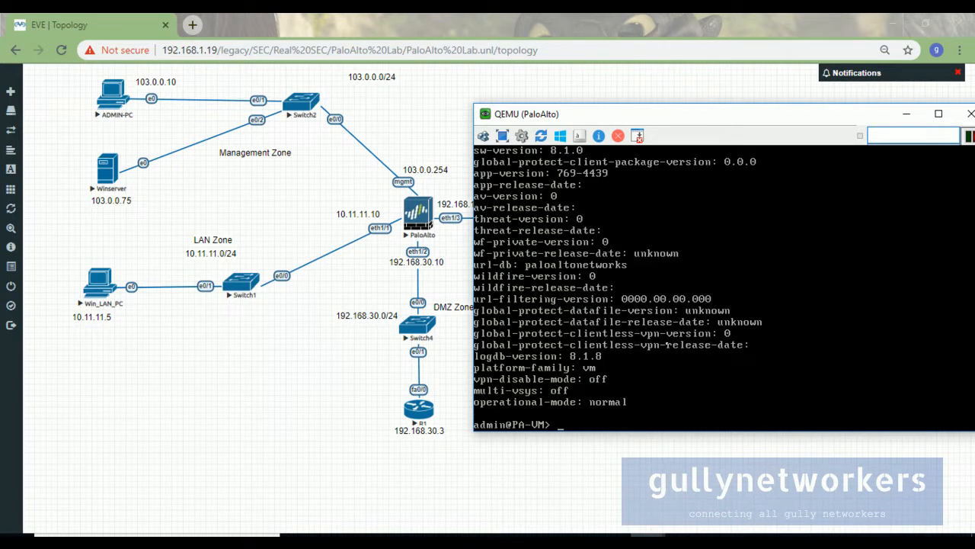
{"action": "type", "text": "set"}
{"action": "key", "text": "BackSpace"}
{"action": "key", "text": "BackSpace"}
{"action": "key", "text": "BackSpace"}
{"action": "type", "text": "configure"}
{"action": "key", "text": "Return"}
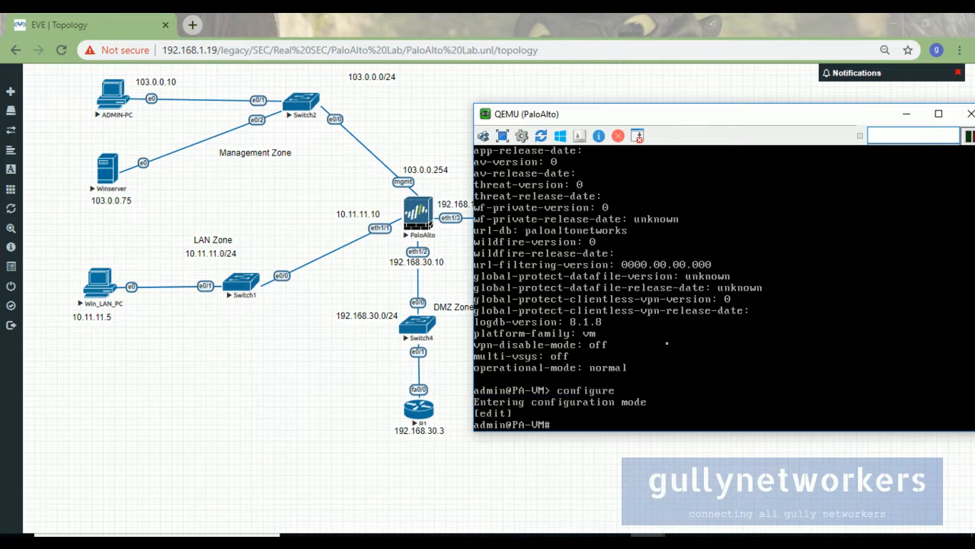
{"action": "key", "text": "Return"}
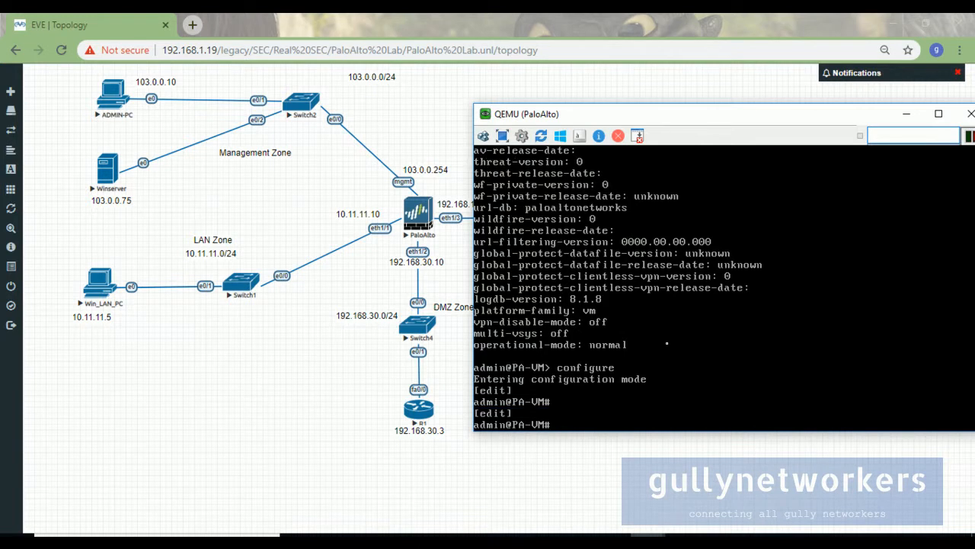
Type set deviceconfig system ip-address 103.0.0.254 netmask 255.255.255.0 at the configure prompt.
{"action": "type", "text": "set deviceconfig"}
{"action": "key", "text": "question"}
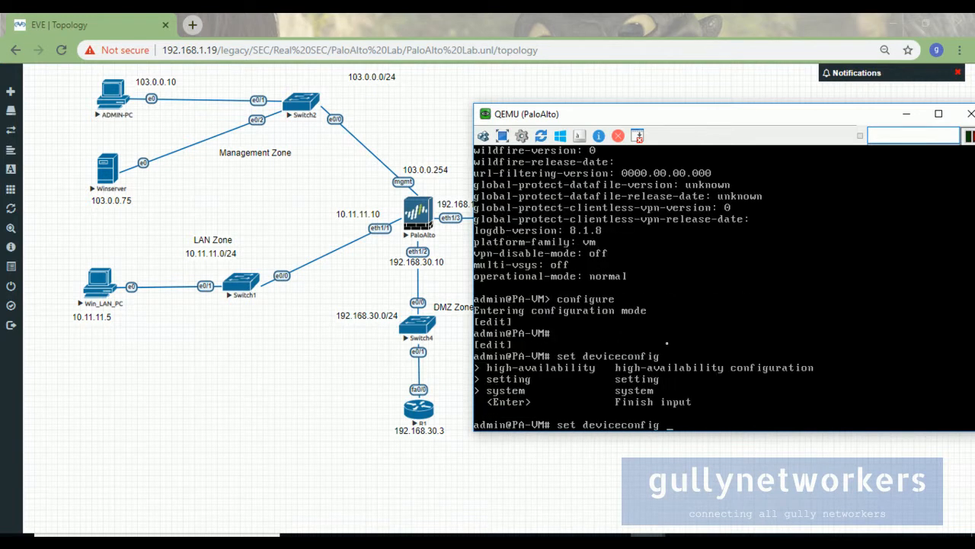
{"action": "type", "text": "system"}
{"action": "key", "text": "question"}
{"action": "key", "text": "space"}
{"action": "type", "text": "ip"}
{"action": "type", "text": "v6-"}
{"action": "key", "text": "BackSpace"}
{"action": "key", "text": "BackSpace"}
{"action": "key", "text": "BackSpace"}
{"action": "type", "text": "-"}
{"action": "key", "text": "Tab"}
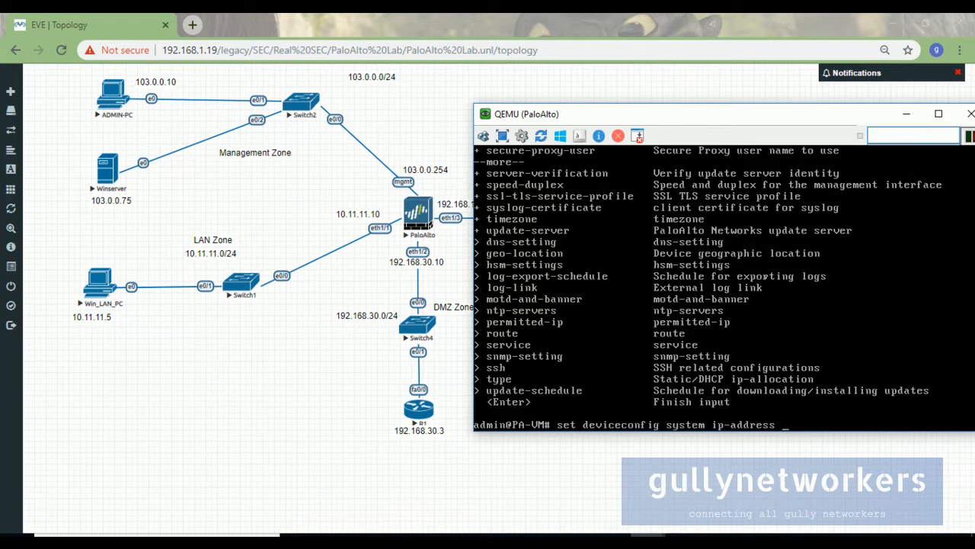
{"action": "type", "text": "103.0.0.254"}
{"action": "key", "text": "question"}
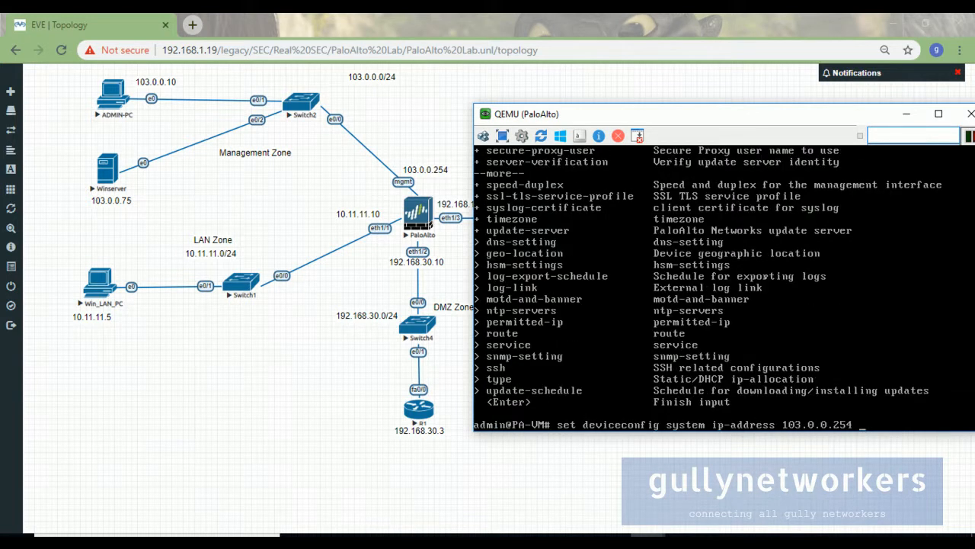
{"action": "type", "text": "netmask 255.255.250"}
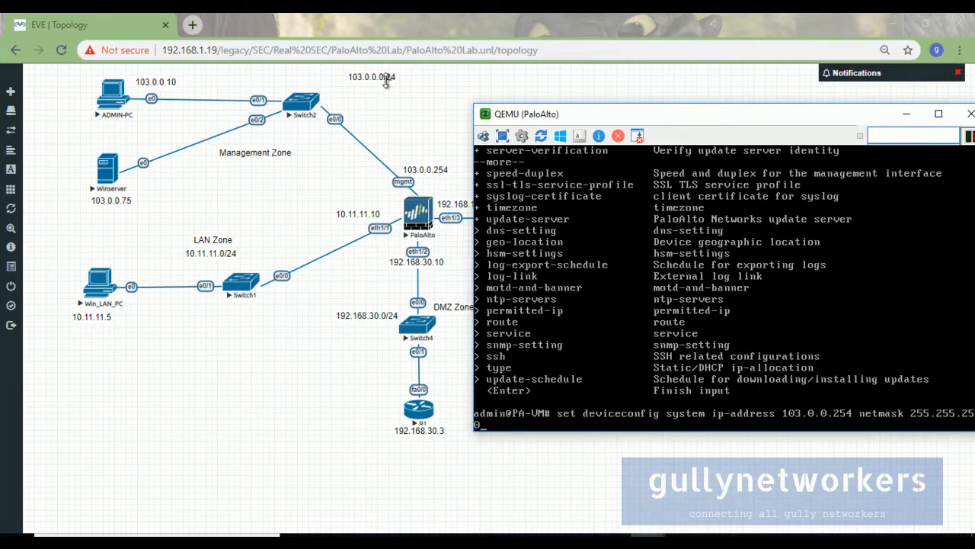
Apply the management address 103.0.0.254/255.255.255.0 and commit the change.
{"action": "left_click_drag", "start_coordinate": [576, 103], "coordinate": [513, 105]}
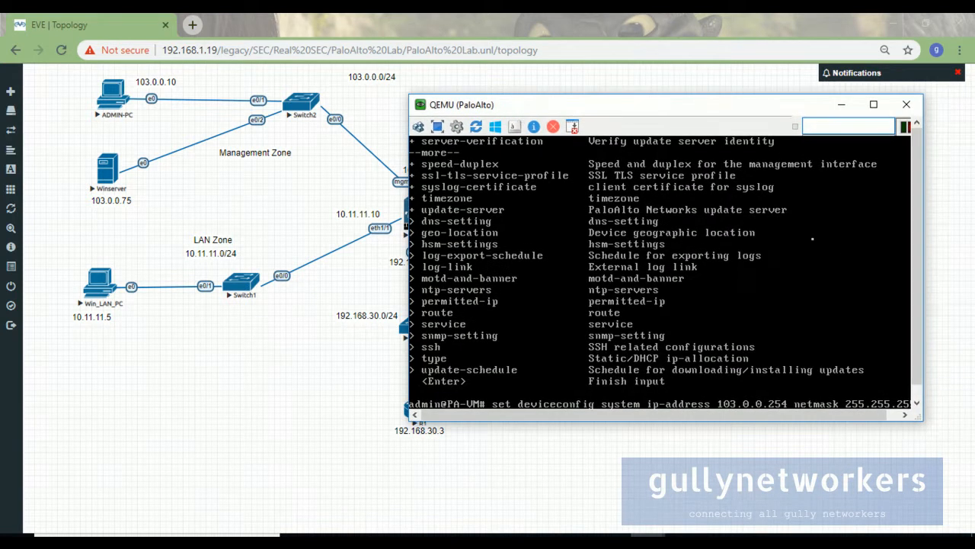
{"action": "left_click_drag", "start_coordinate": [928, 416], "coordinate": [929, 417]}
{"action": "key", "text": "Return"}
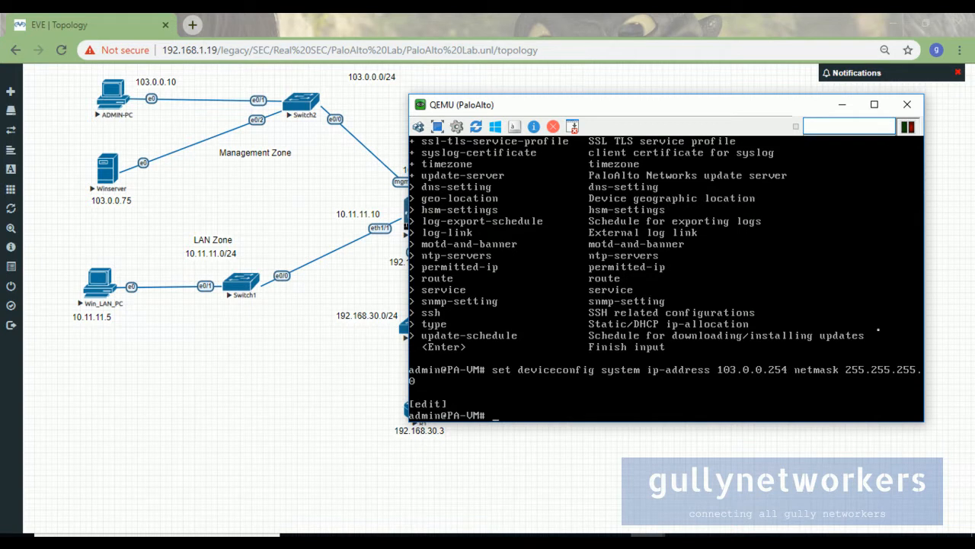
{"action": "type", "text": "commit"}
{"action": "key", "text": "Return"}
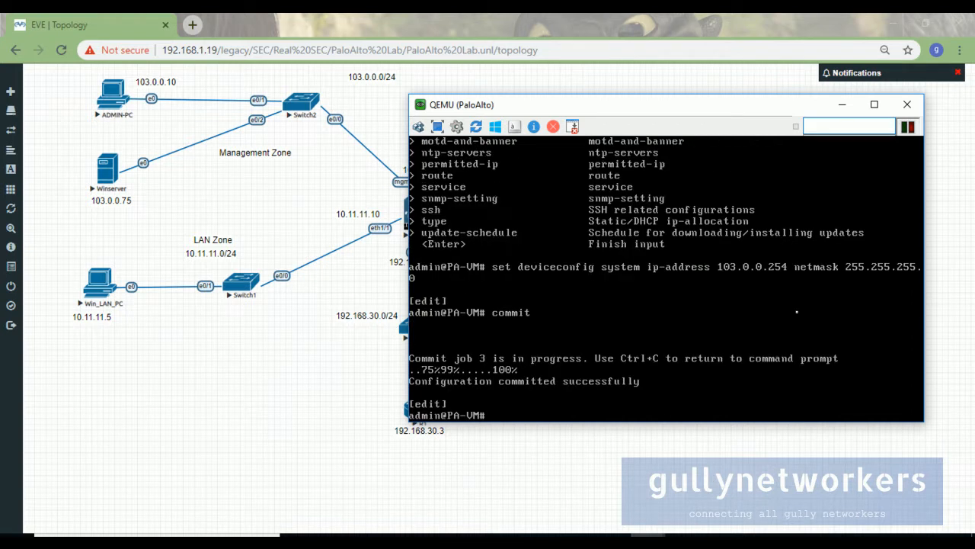
Exit configuration mode and display the management interface details to verify the IP and netmask.
{"action": "type", "text": "show"}
{"action": "key", "text": "BackSpace"}
{"action": "key", "text": "BackSpace"}
{"action": "key", "text": "BackSpace"}
{"action": "key", "text": "BackSpace"}
{"action": "key", "text": "BackSpace"}
{"action": "type", "text": "exit"}
{"action": "key", "text": "Return"}
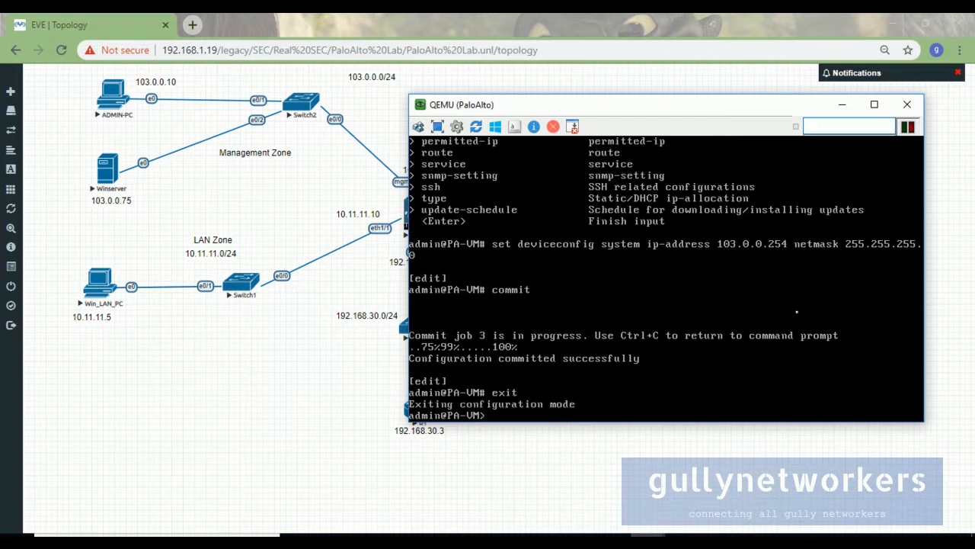
{"action": "type", "text": "show interface ?"}
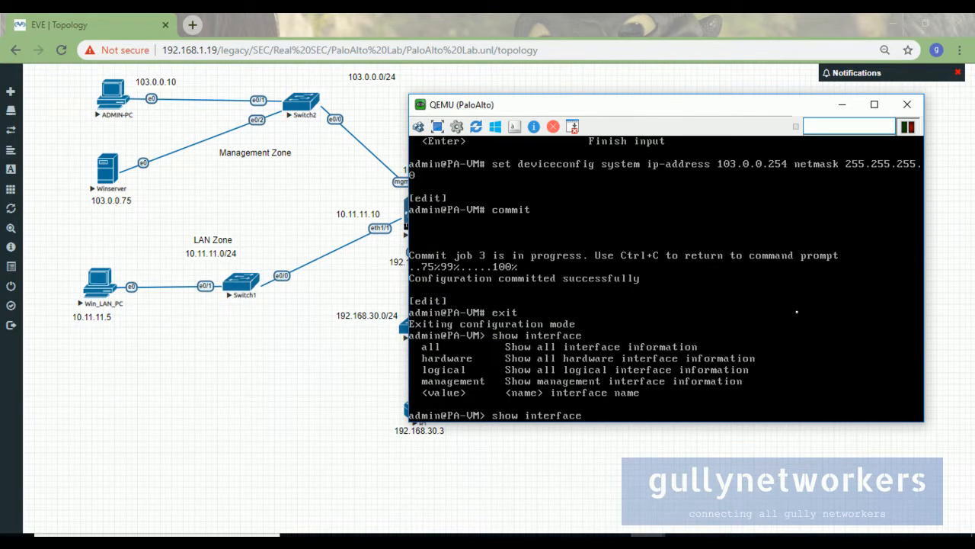
{"action": "type", "text": "management"}
{"action": "key", "text": "Return"}
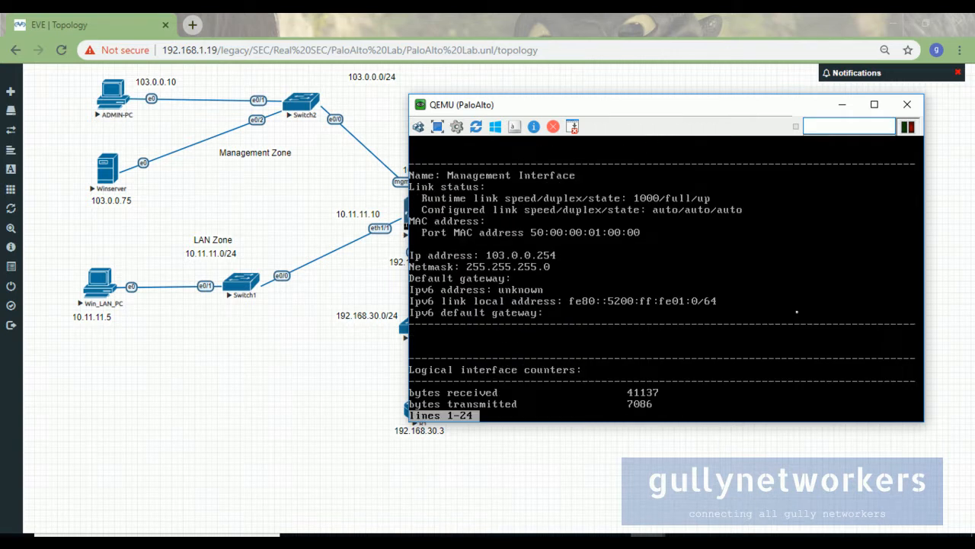
{"action": "left_click_drag", "start_coordinate": [489, 100], "coordinate": [587, 96]}
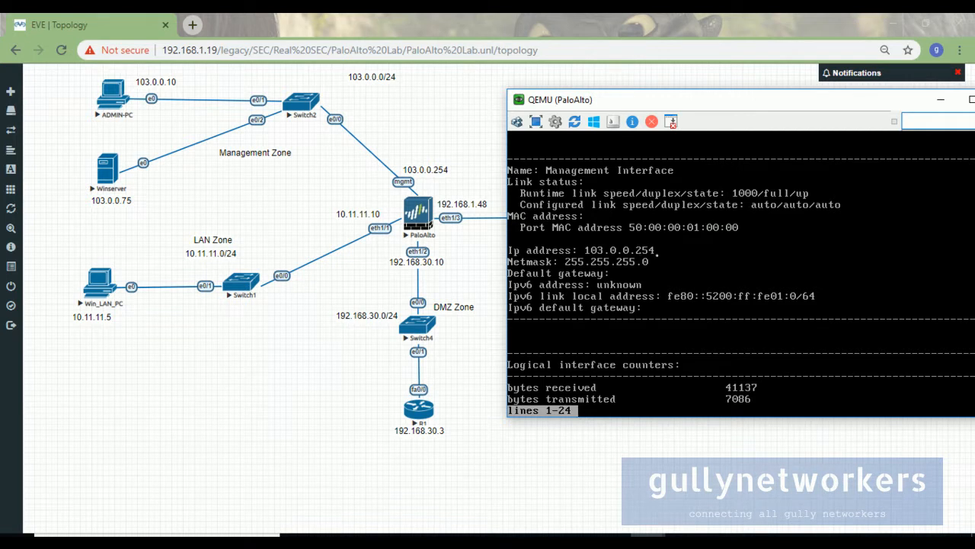
Disable and re-enable ADMIN-PC's Local Area Connection, dismissing the network location prompt.
{"action": "mouse_move", "coordinate": [666, 532]}
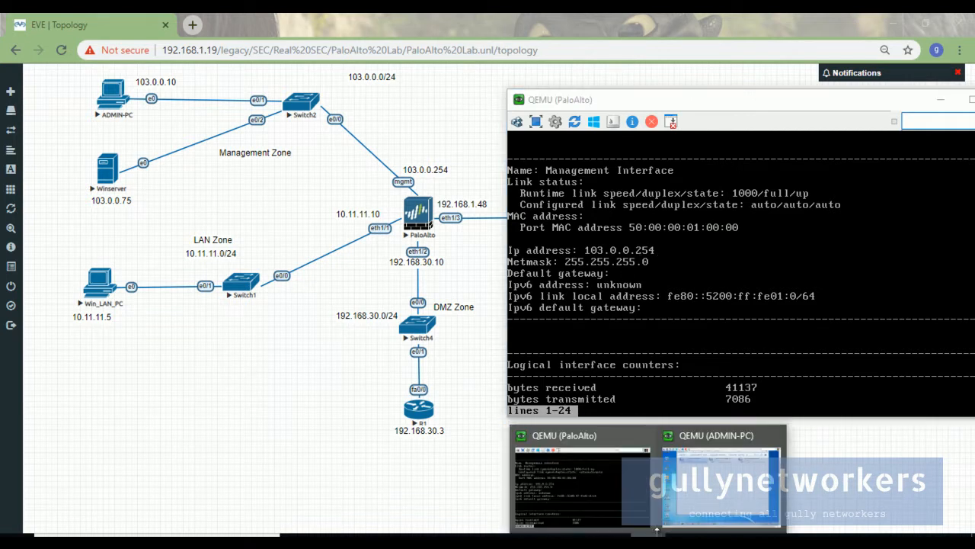
{"action": "left_click", "coordinate": [729, 497]}
{"action": "right_click", "coordinate": [418, 203]}
{"action": "left_click", "coordinate": [426, 211]}
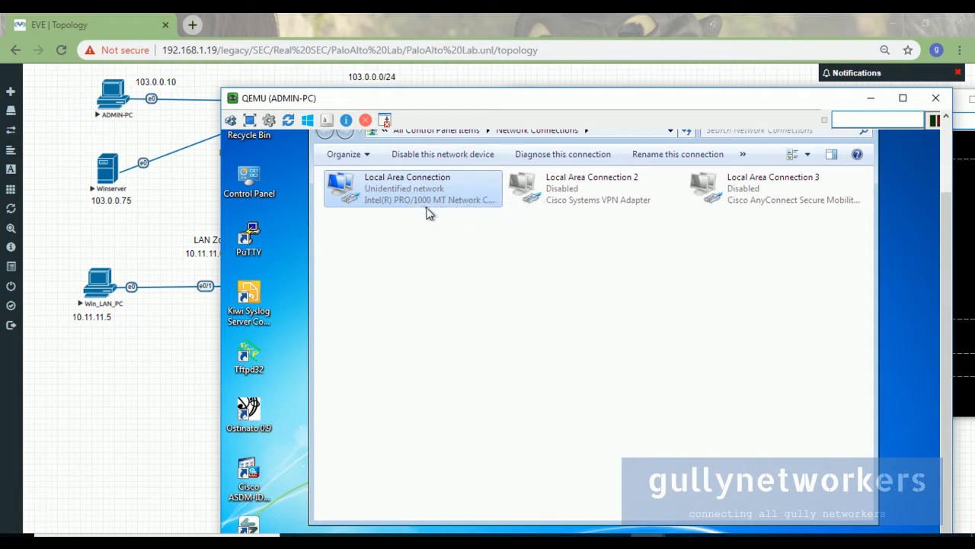
{"action": "double_click", "coordinate": [440, 202]}
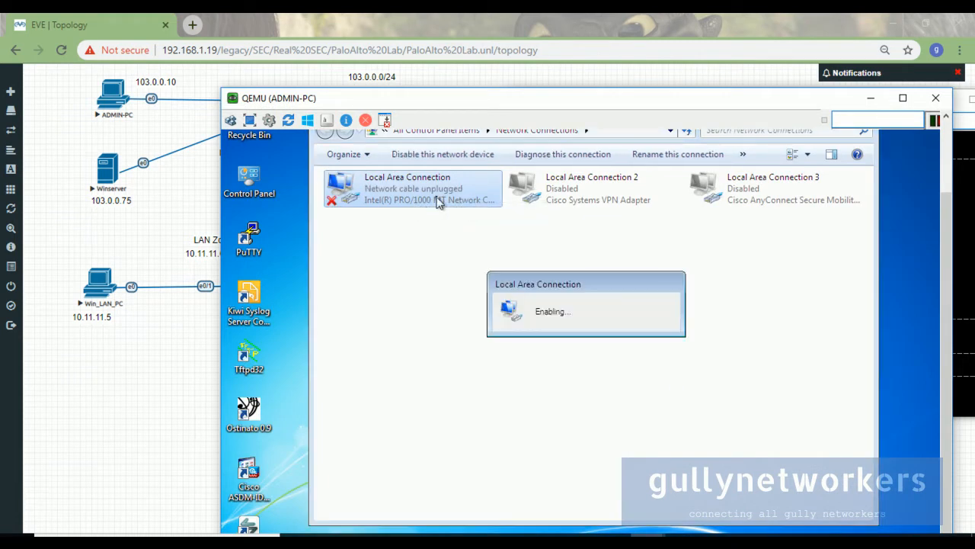
{"action": "left_click_drag", "start_coordinate": [423, 99], "coordinate": [493, 52]}
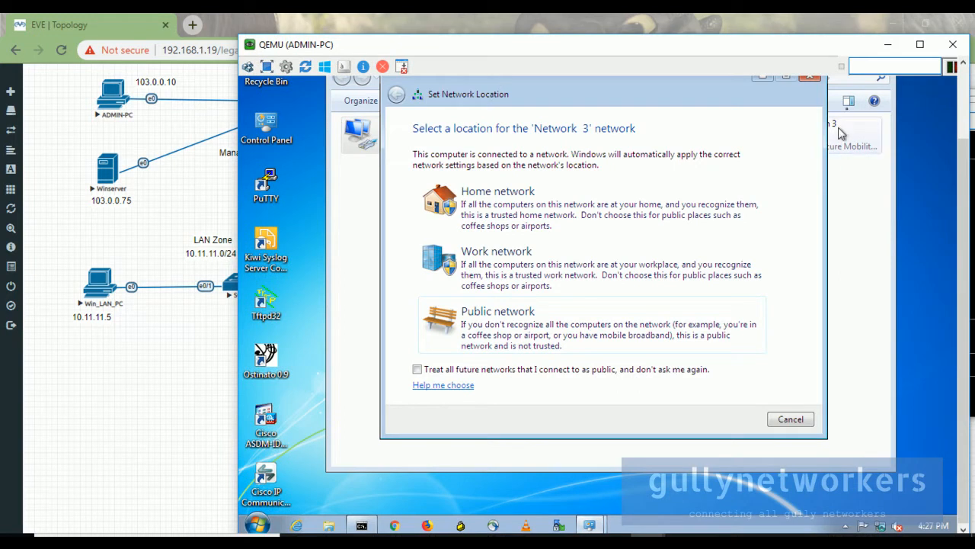
{"action": "scroll", "coordinate": [964, 150], "scroll_direction": "up", "scroll_amount": 1}
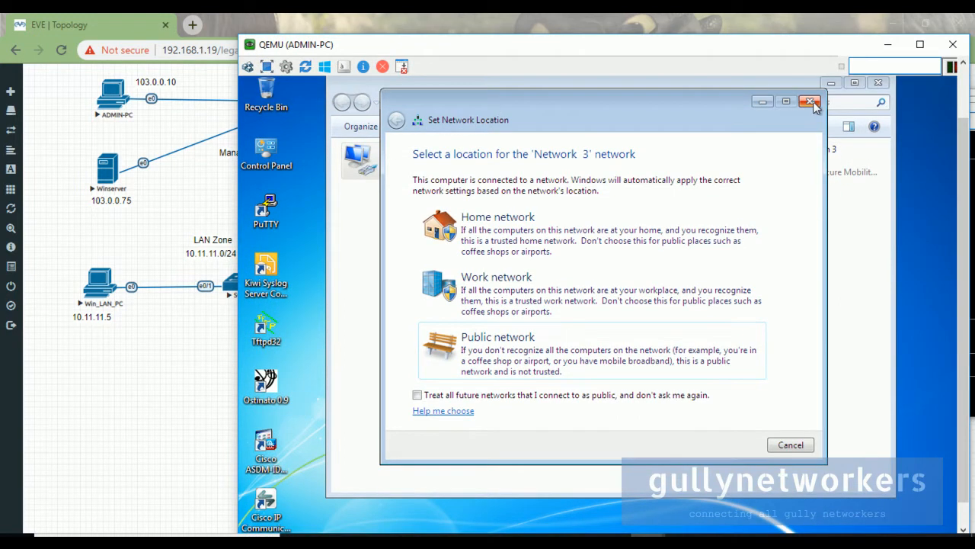
{"action": "left_click", "coordinate": [809, 101]}
{"action": "scroll", "coordinate": [965, 152], "scroll_direction": "down", "scroll_amount": 1}
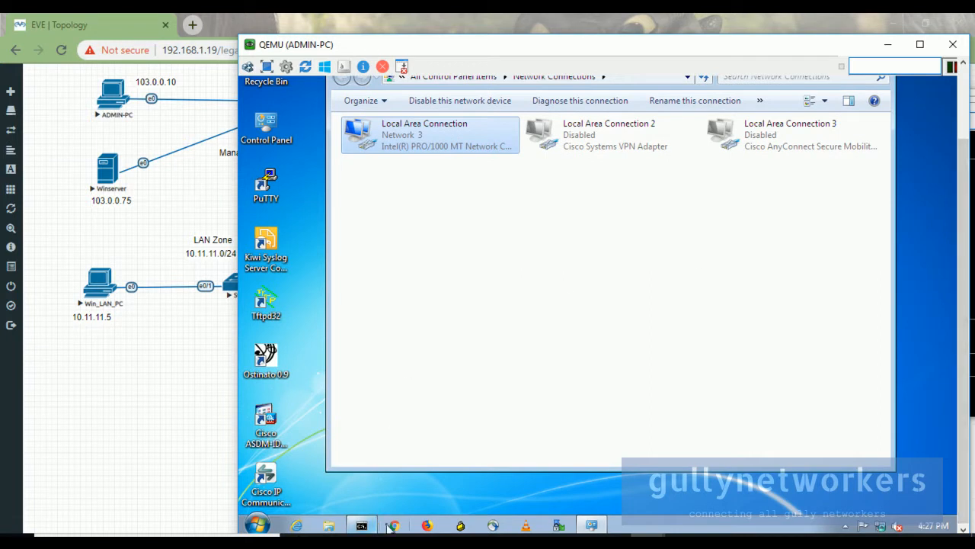
Rerun ping 103.0.0.254 from the command prompt and minimize the network connections window.
{"action": "left_click", "coordinate": [364, 525]}
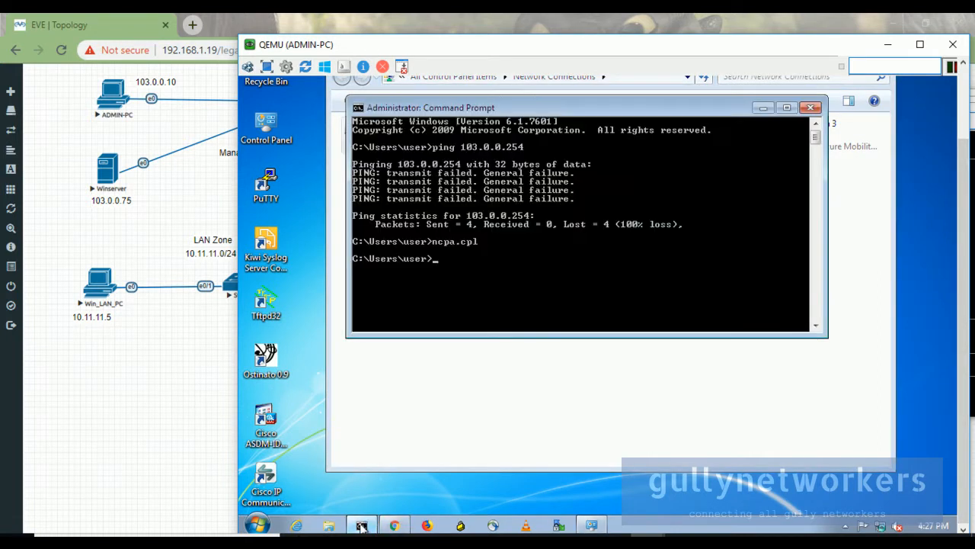
{"action": "key", "text": "Up"}
{"action": "key", "text": "Return"}
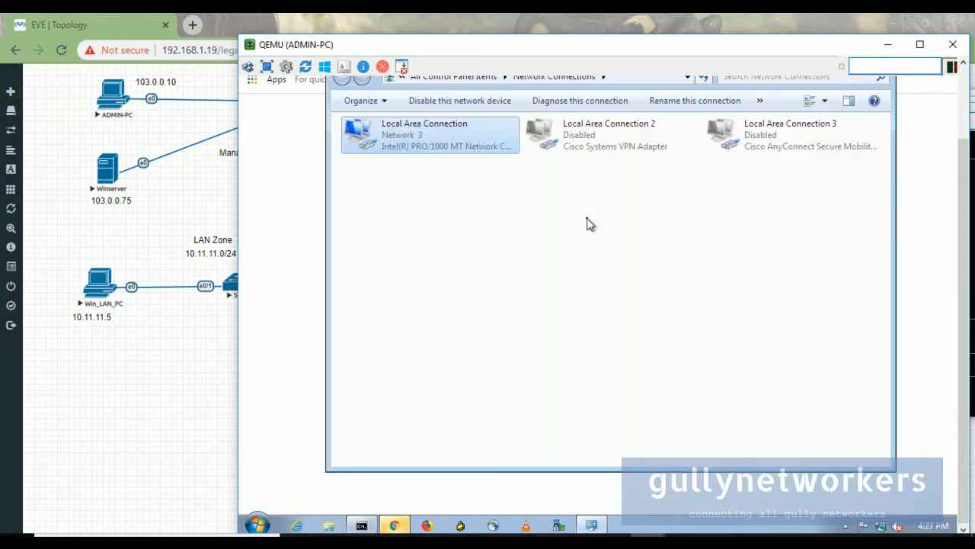
{"action": "left_click", "coordinate": [361, 526]}
{"action": "key", "text": "Up"}
{"action": "key", "text": "Up"}
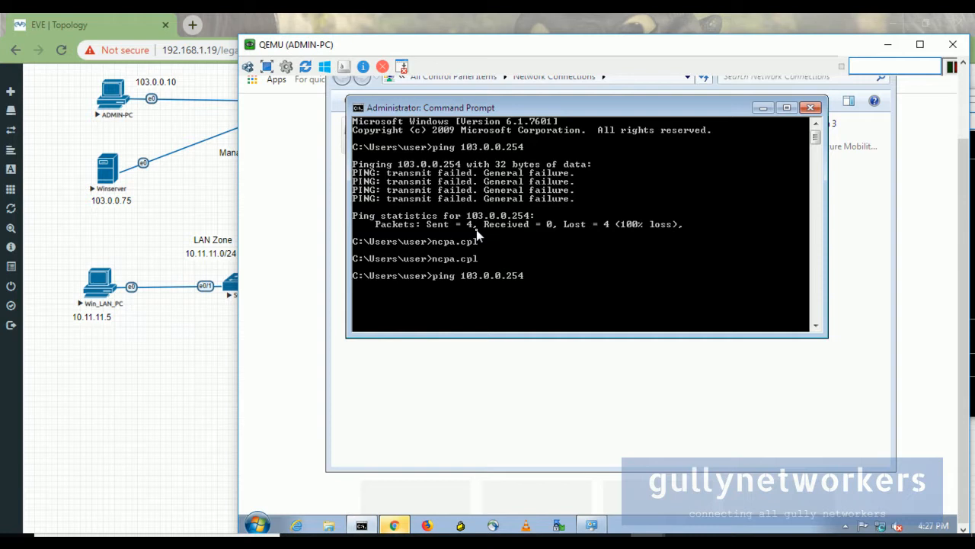
{"action": "key", "text": "Return"}
{"action": "left_click", "coordinate": [878, 180]}
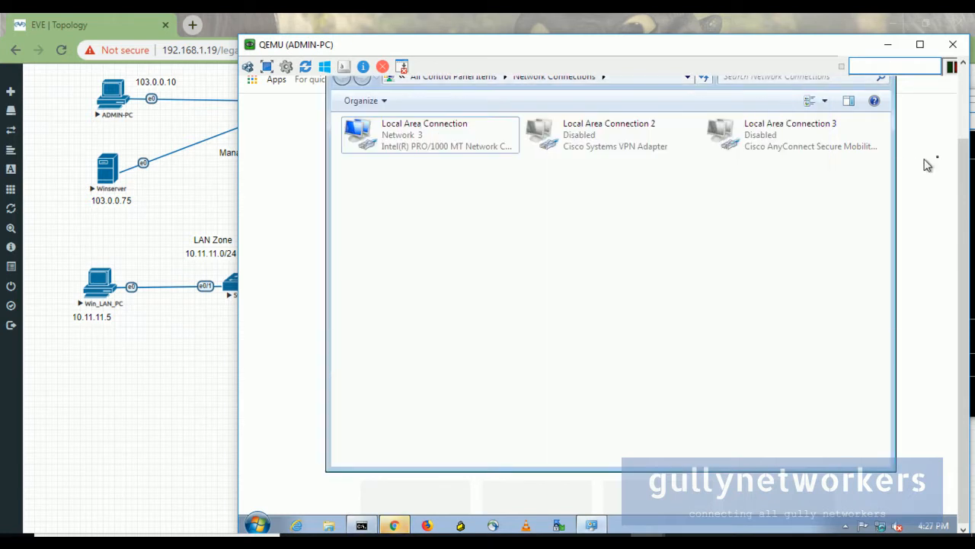
{"action": "left_click_drag", "start_coordinate": [961, 167], "coordinate": [962, 132]}
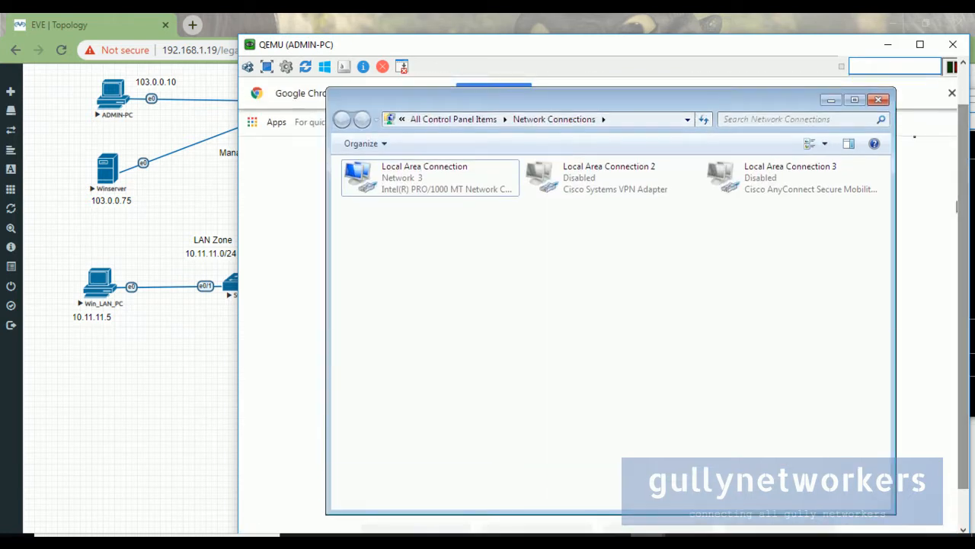
{"action": "left_click", "coordinate": [838, 103]}
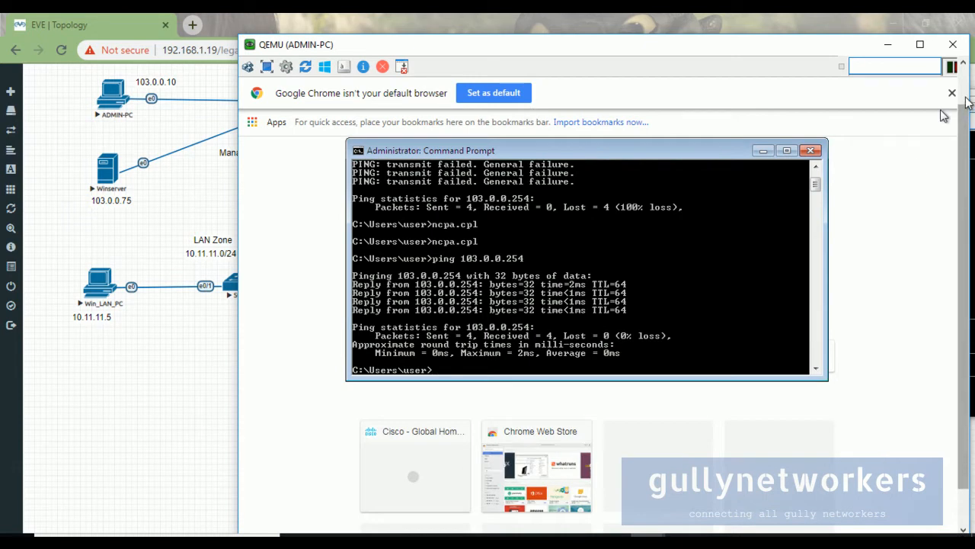
{"action": "left_click", "coordinate": [423, 115]}
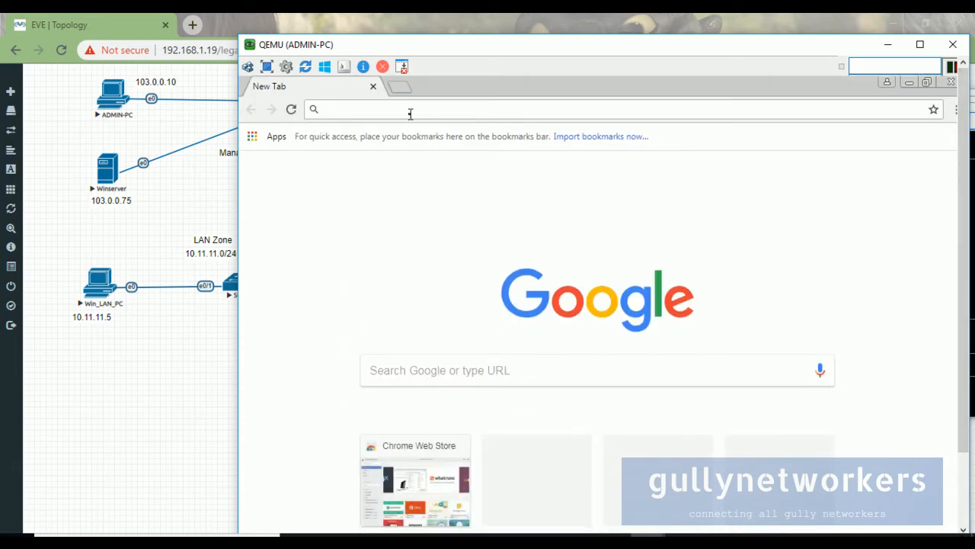
{"action": "left_click_drag", "start_coordinate": [301, 38], "coordinate": [532, 54]}
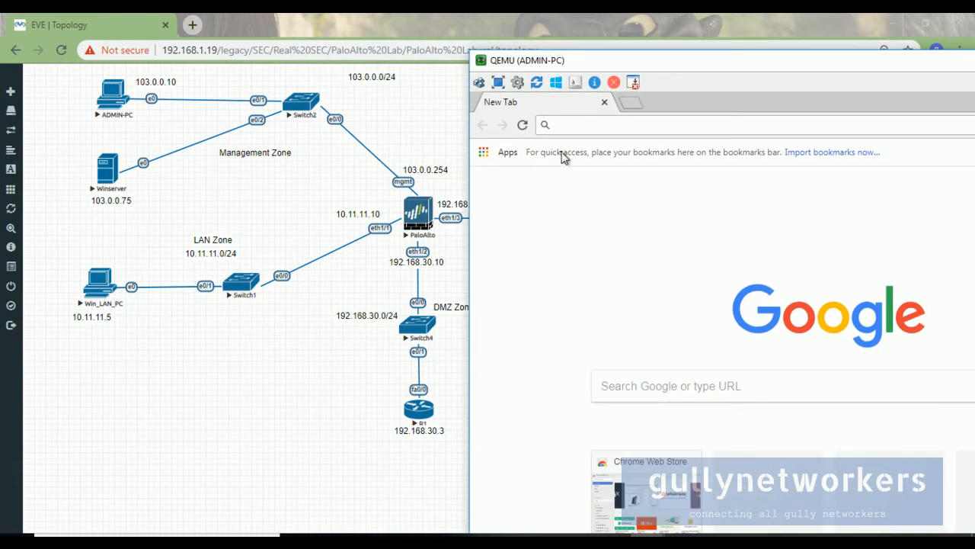
{"action": "type", "text": "https://103.0.0."}
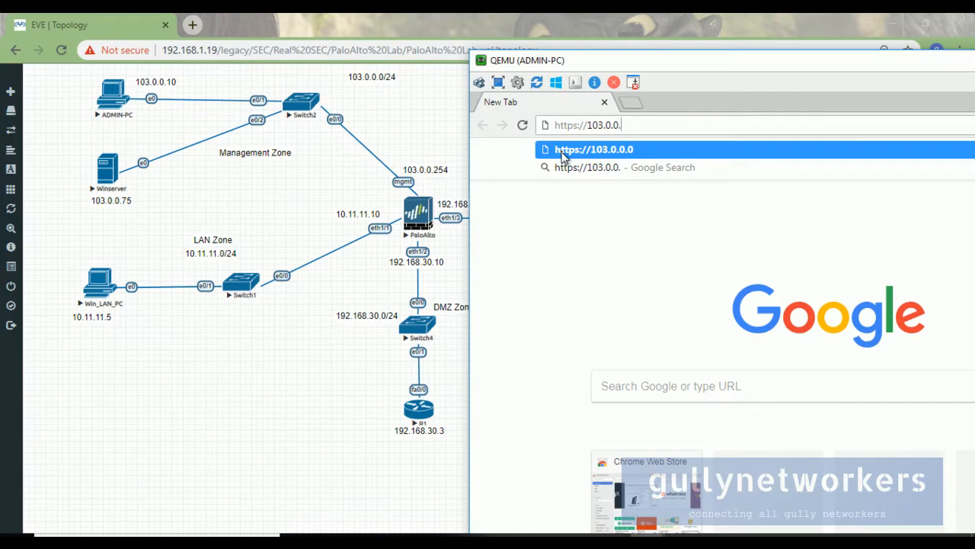
{"action": "type", "text": "254"}
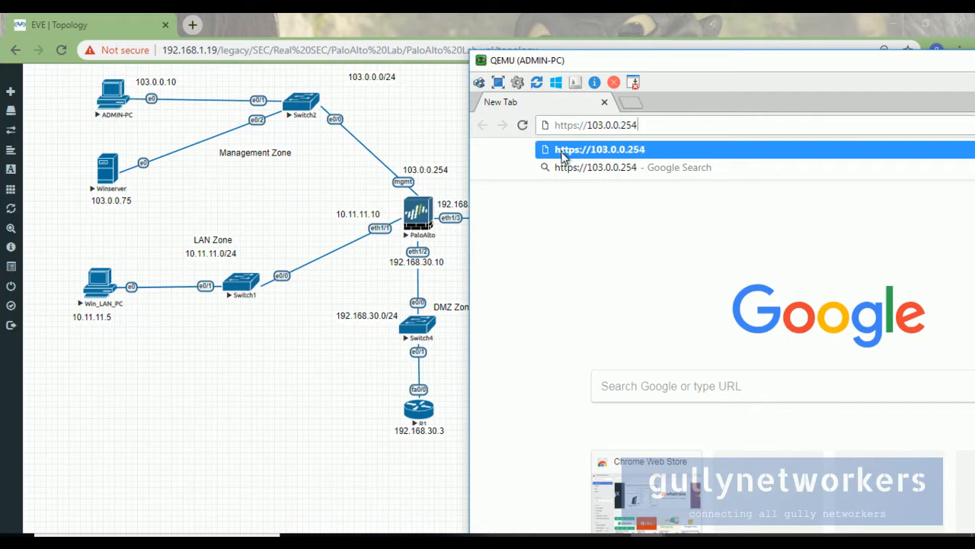
{"action": "left_click", "coordinate": [561, 152]}
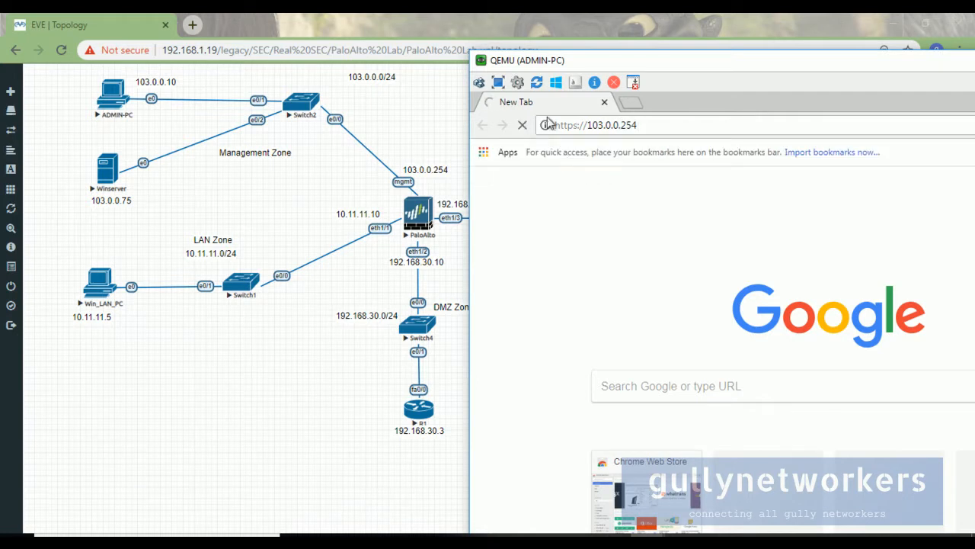
{"action": "left_click_drag", "start_coordinate": [706, 67], "coordinate": [459, 68]}
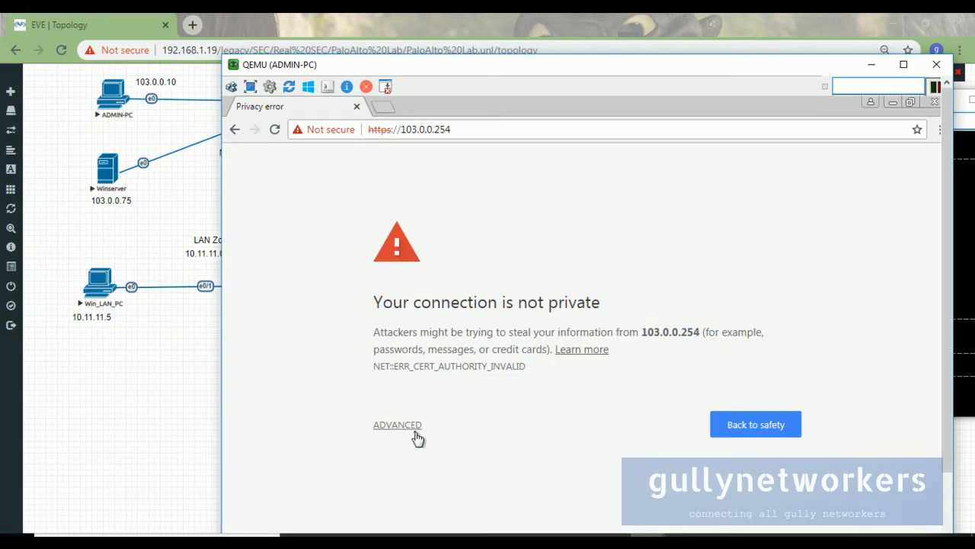
Inspect the site's certificate details, then proceed past the warning to 103.0.0.254 (unsafe).
{"action": "left_click", "coordinate": [418, 425]}
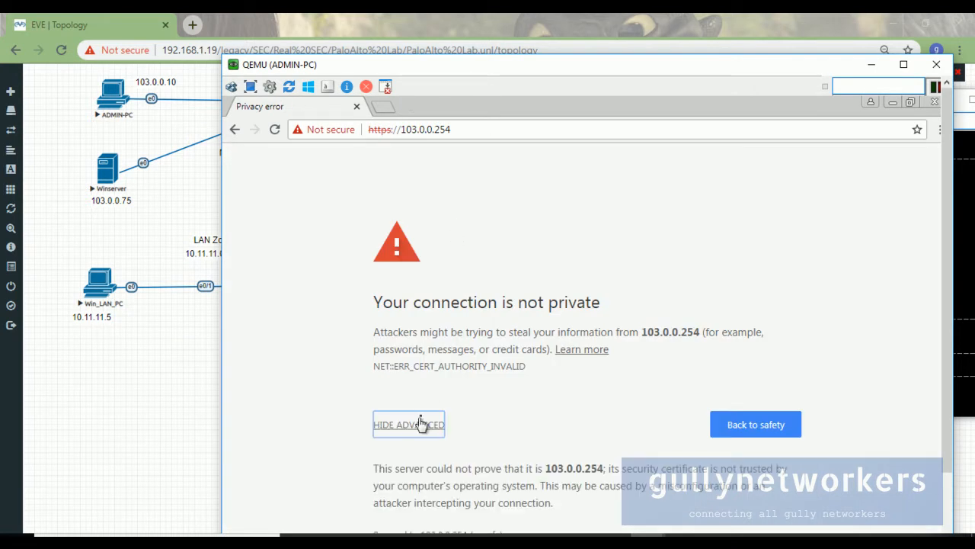
{"action": "left_click", "coordinate": [304, 136]}
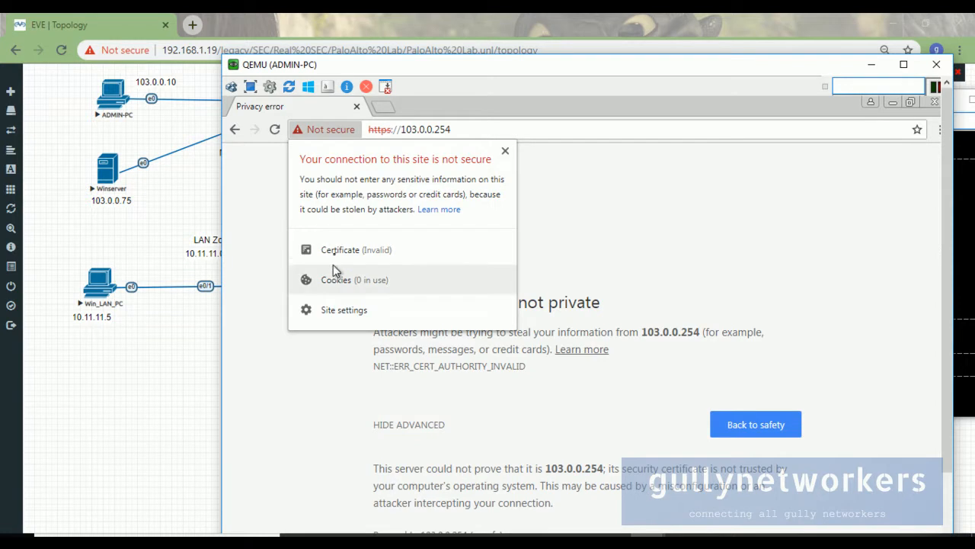
{"action": "left_click", "coordinate": [339, 255]}
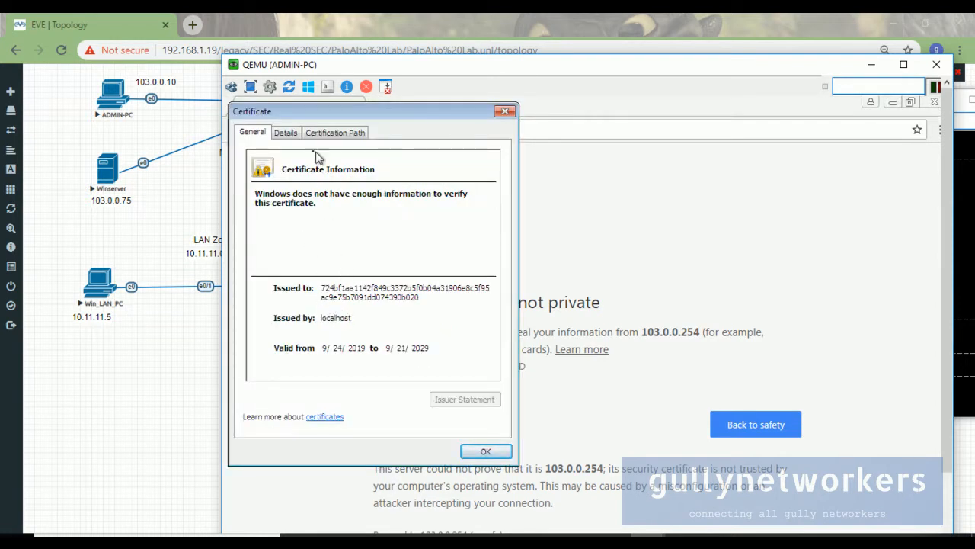
{"action": "left_click", "coordinate": [296, 136]}
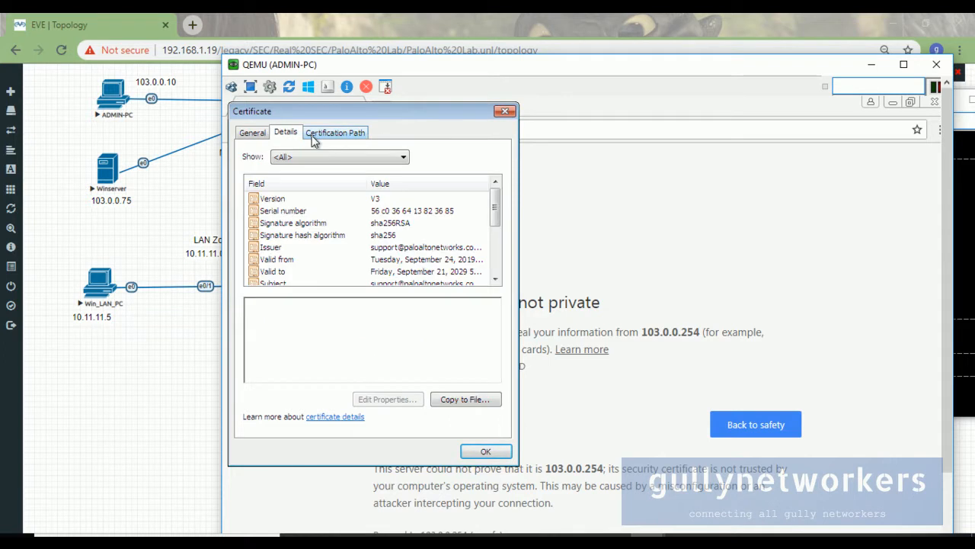
{"action": "left_click", "coordinate": [320, 139]}
{"action": "left_click", "coordinate": [260, 133]}
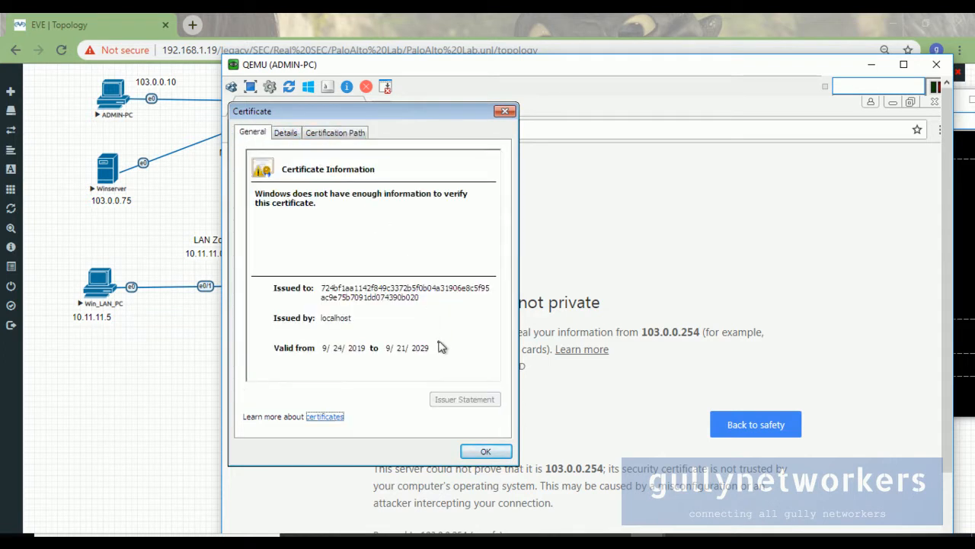
{"action": "left_click", "coordinate": [481, 453]}
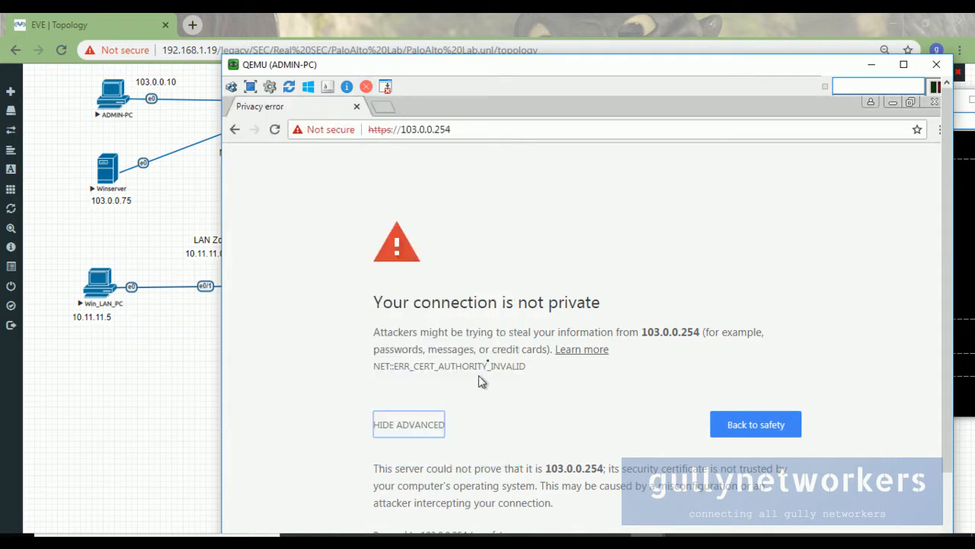
{"action": "scroll", "coordinate": [940, 337], "scroll_direction": "down", "scroll_amount": 2}
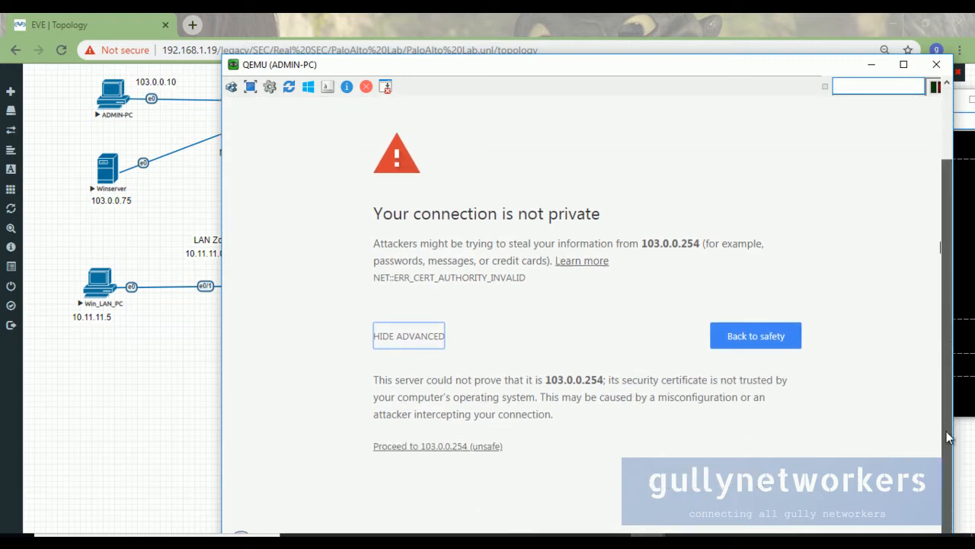
{"action": "left_click", "coordinate": [439, 448]}
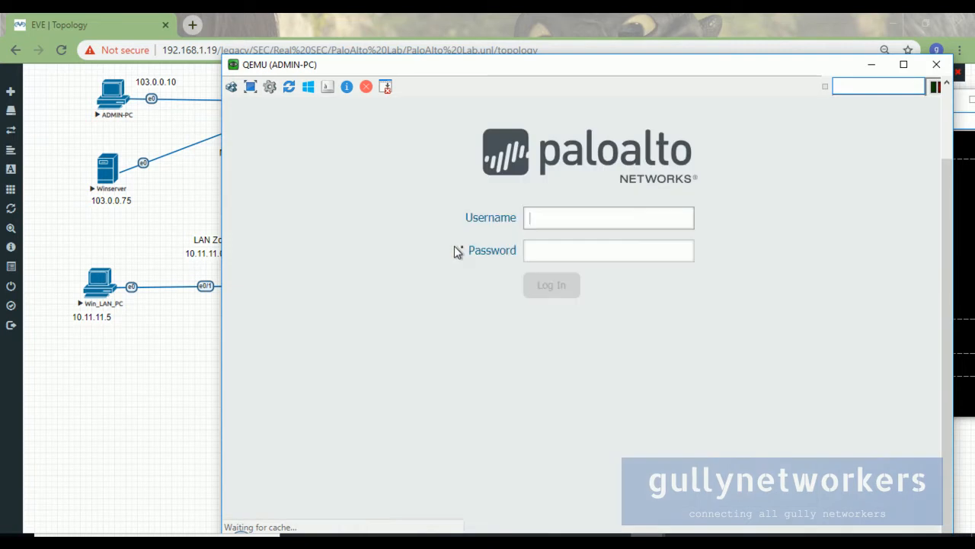
Enable 'Scale to window' in the VNC connection options and resize the console window.
{"action": "scroll", "coordinate": [936, 180], "scroll_direction": "up", "scroll_amount": 2}
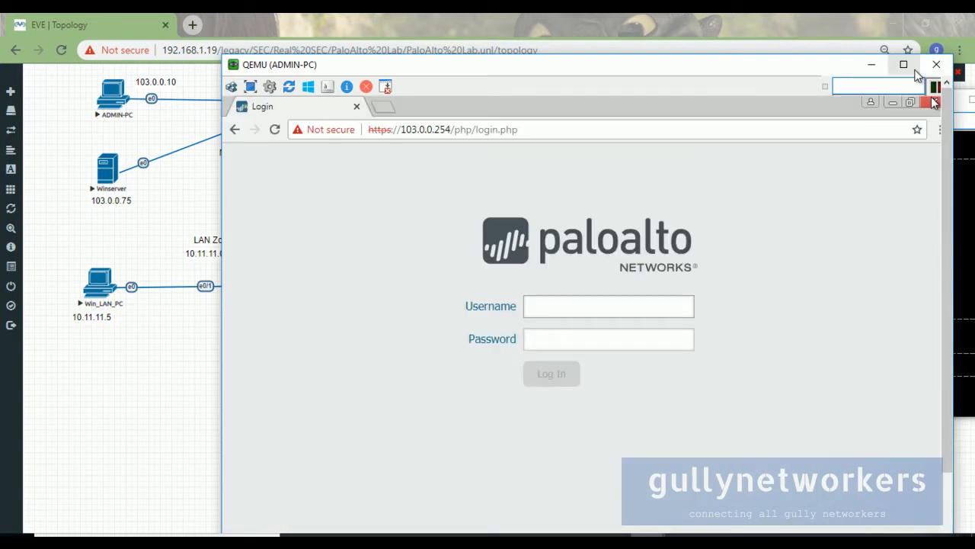
{"action": "left_click", "coordinate": [269, 86]}
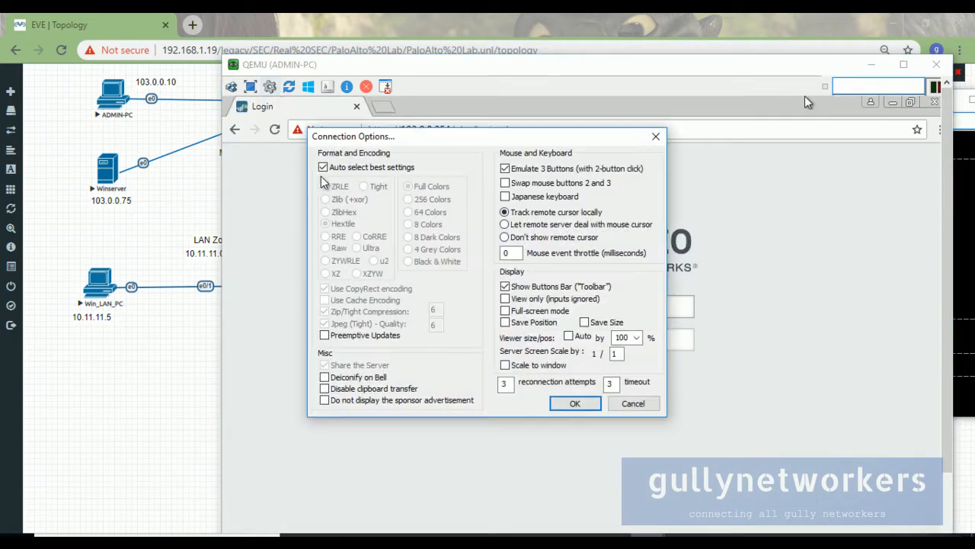
{"action": "left_click", "coordinate": [505, 365]}
{"action": "left_click", "coordinate": [575, 403]}
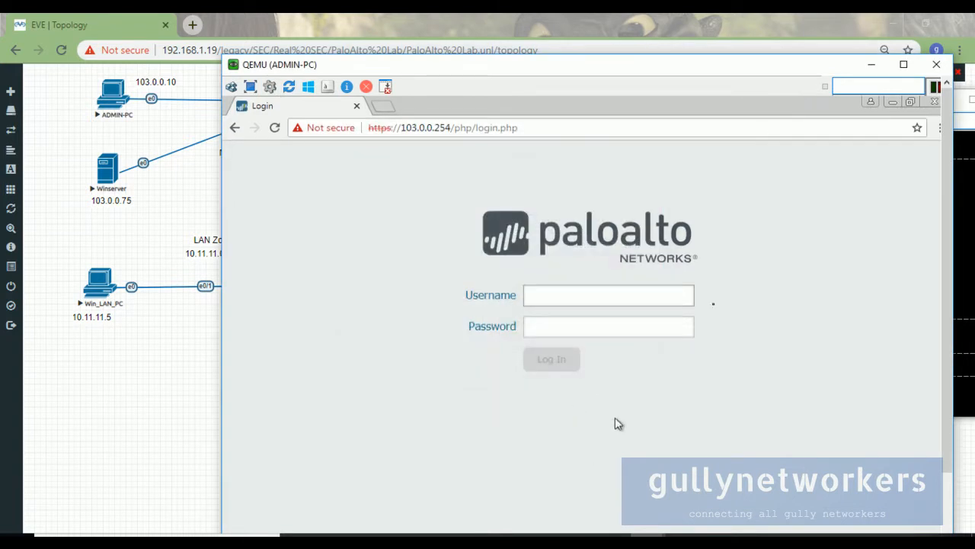
{"action": "left_click_drag", "start_coordinate": [584, 64], "coordinate": [562, 49]}
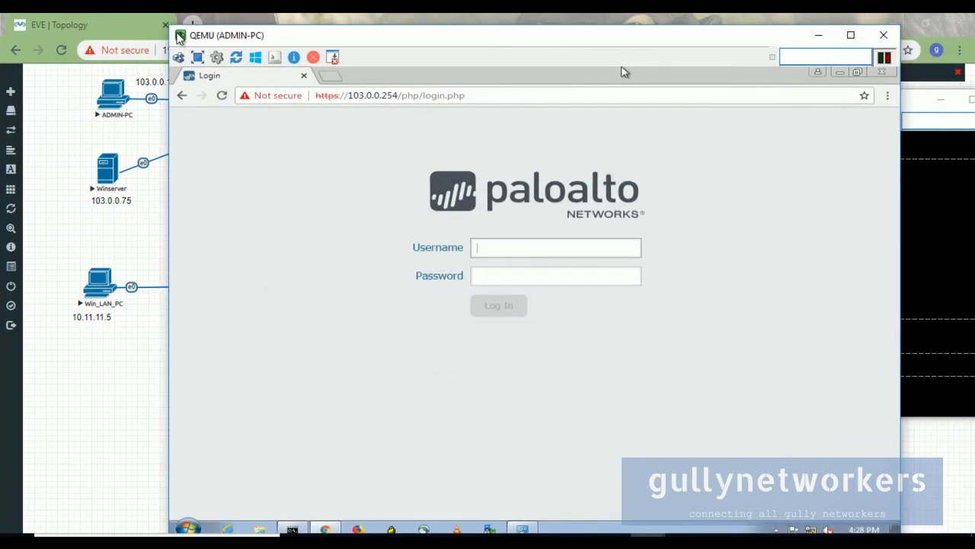
{"action": "left_click_drag", "start_coordinate": [170, 28], "coordinate": [181, 81]}
{"action": "left_click_drag", "start_coordinate": [250, 91], "coordinate": [328, 77]}
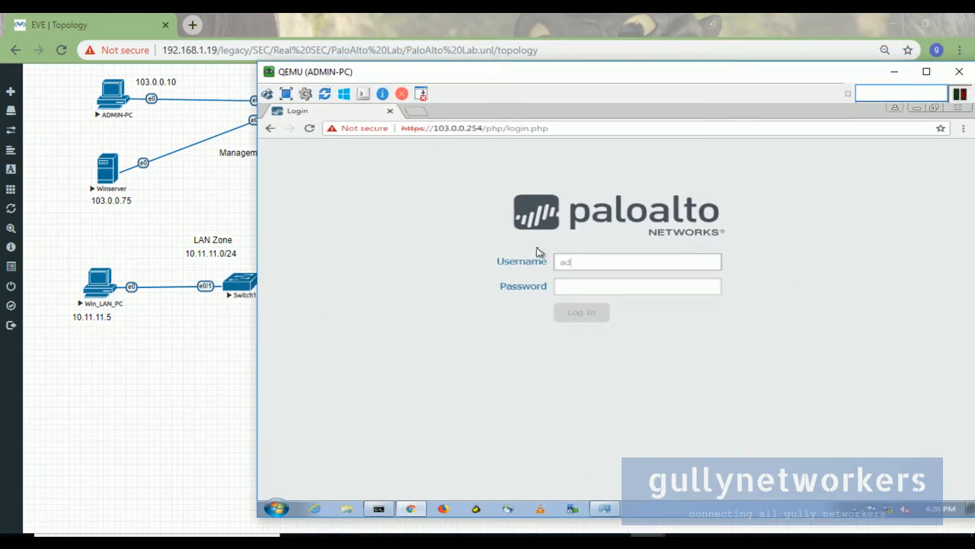
Log in to the PAN-OS web UI as admin with the default credentials.
{"action": "key", "text": "Tab"}
{"action": "type", "text": "ad"}
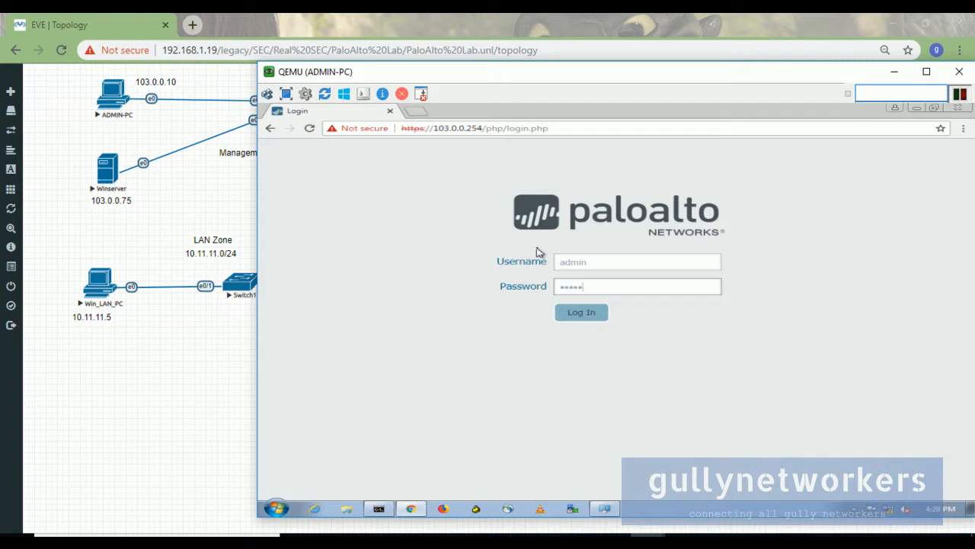
{"action": "left_click", "coordinate": [602, 316]}
{"action": "left_click_drag", "start_coordinate": [678, 78], "coordinate": [624, 79]}
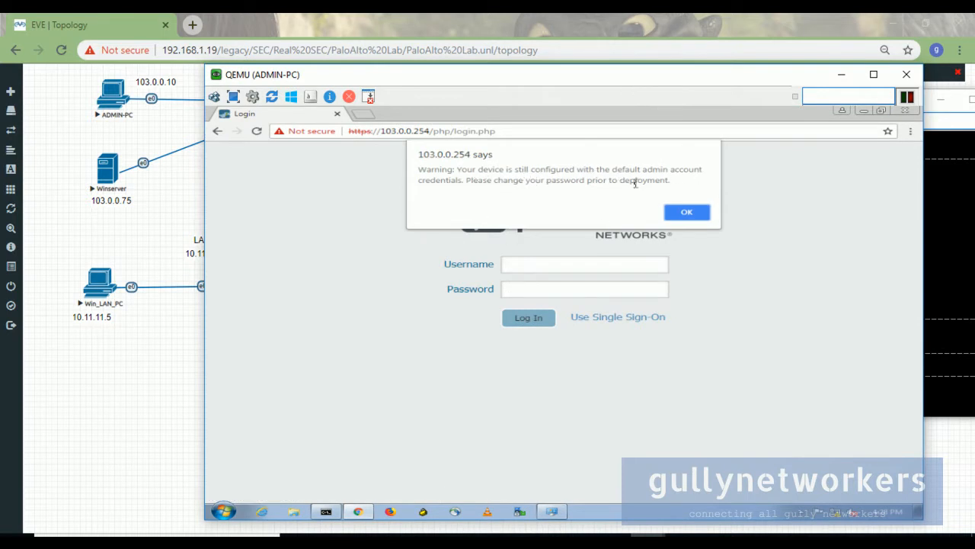
Dismiss the default-credentials warning and the Welcome dialog, then go to the Device tab.
{"action": "left_click", "coordinate": [688, 214]}
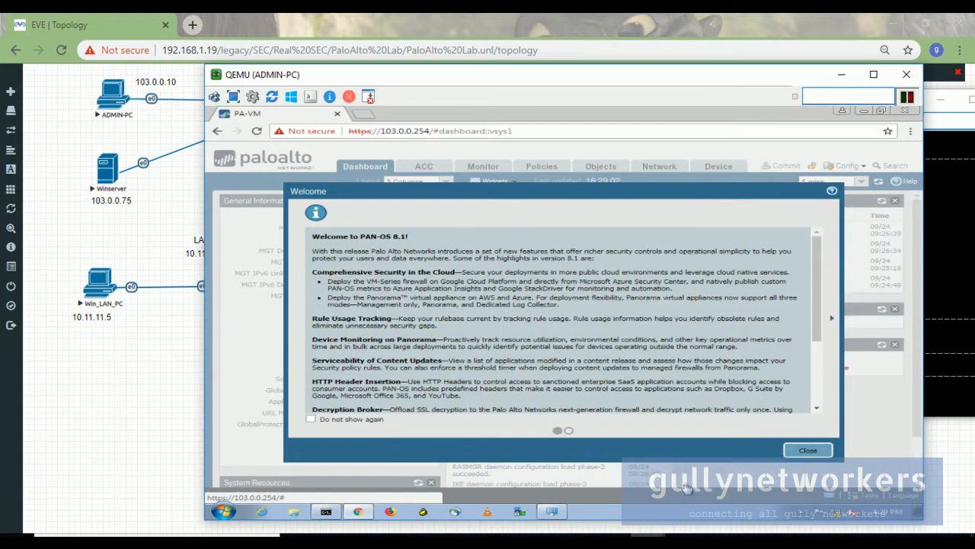
{"action": "left_click", "coordinate": [808, 451]}
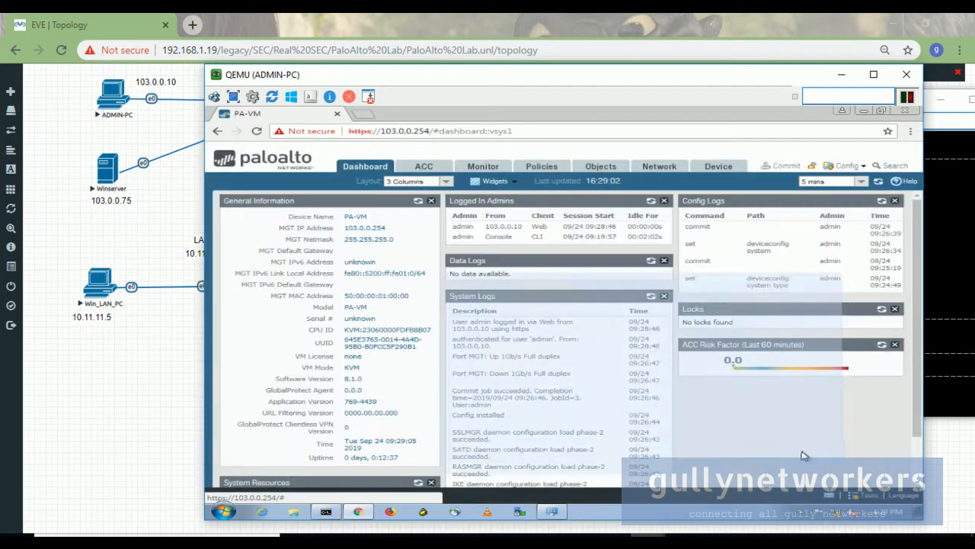
{"action": "left_click", "coordinate": [706, 168]}
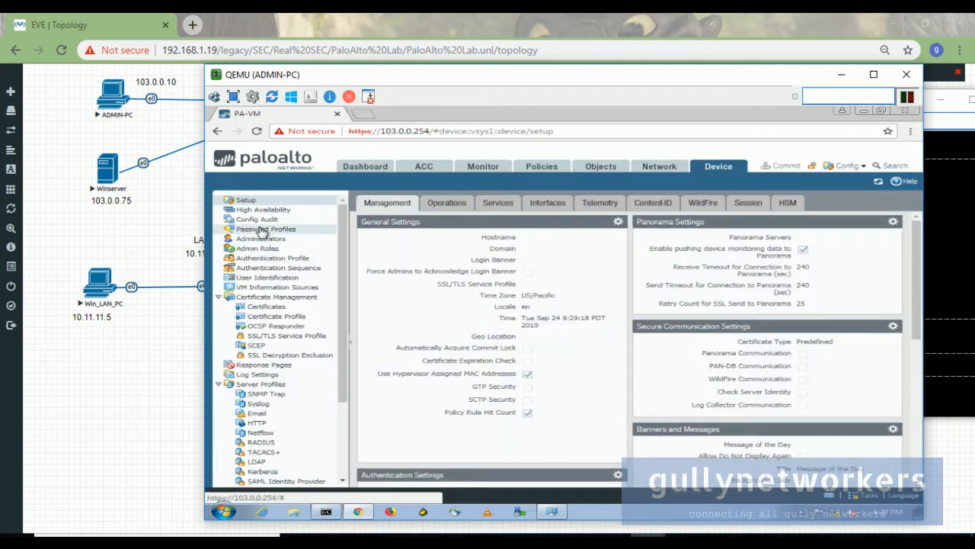
Open the admin account under Administrators and begin filling the password fields.
{"action": "left_click", "coordinate": [272, 240]}
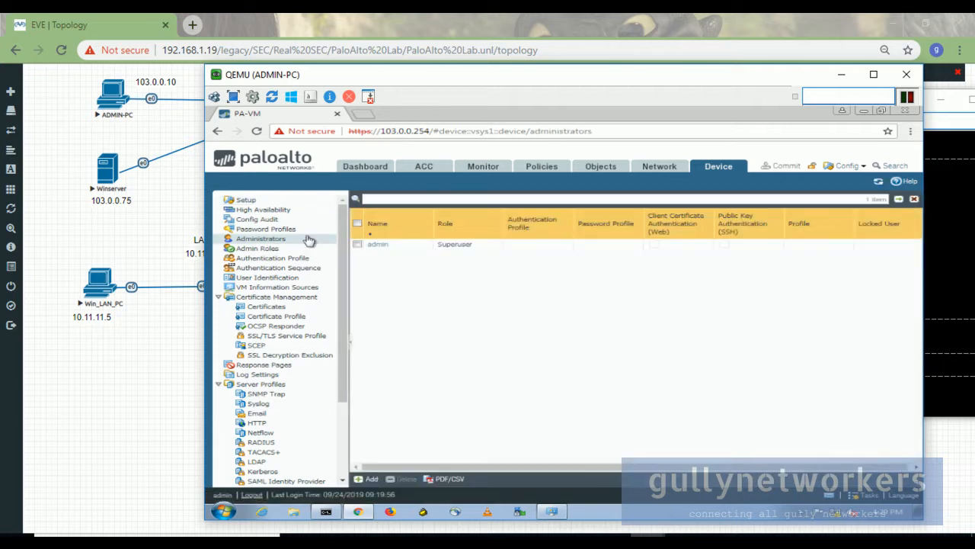
{"action": "left_click", "coordinate": [376, 245]}
{"action": "left_click", "coordinate": [562, 286]}
{"action": "key", "text": "Tab"}
{"action": "type", "text": "pa"}
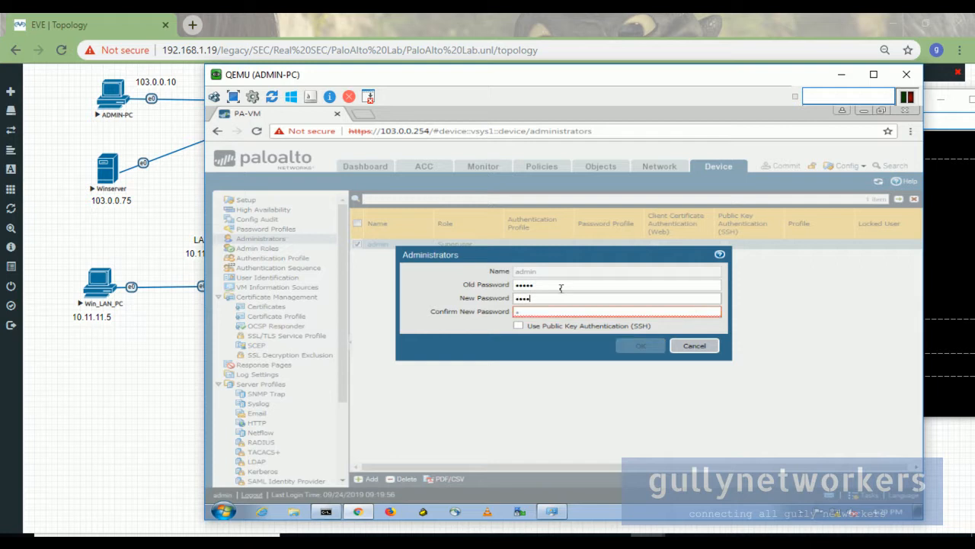
{"action": "key", "text": "BackSpace"}
{"action": "key", "text": "BackSpace"}
{"action": "key", "text": "BackSpace"}
{"action": "type", "text": "pa"}
Re-enter the old and new admin passwords correctly and save the account.
{"action": "left_click_drag", "start_coordinate": [561, 287], "coordinate": [487, 286]}
{"action": "type", "text": "••••••••"}
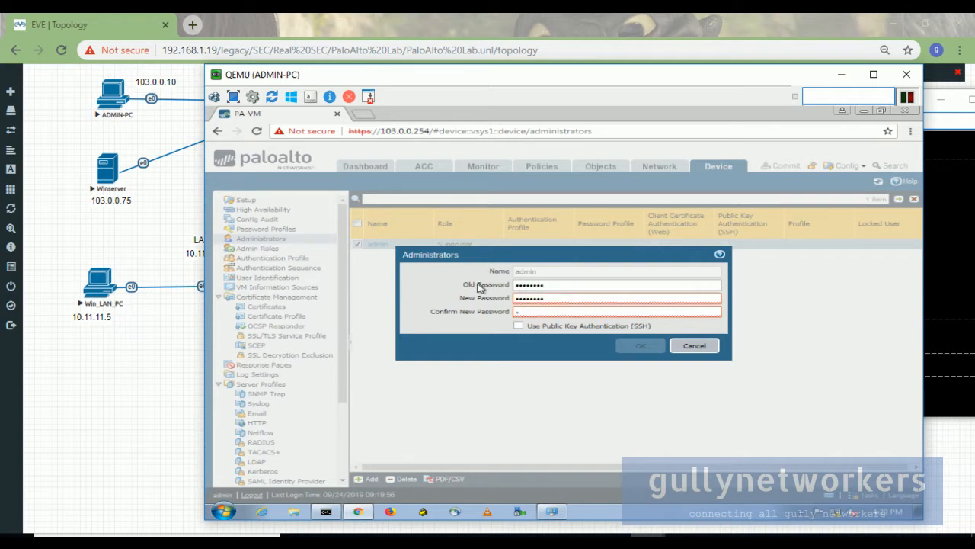
{"action": "left_click_drag", "start_coordinate": [542, 284], "coordinate": [476, 290]}
{"action": "type", "text": "admin"}
{"action": "key", "text": "Tab"}
{"action": "key", "text": "Tab"}
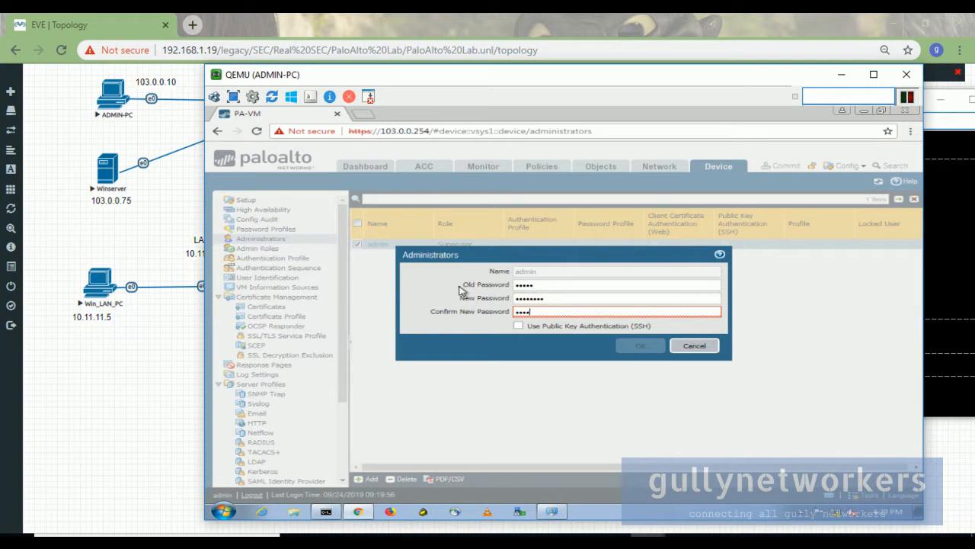
{"action": "type", "text": "•••••••••"}
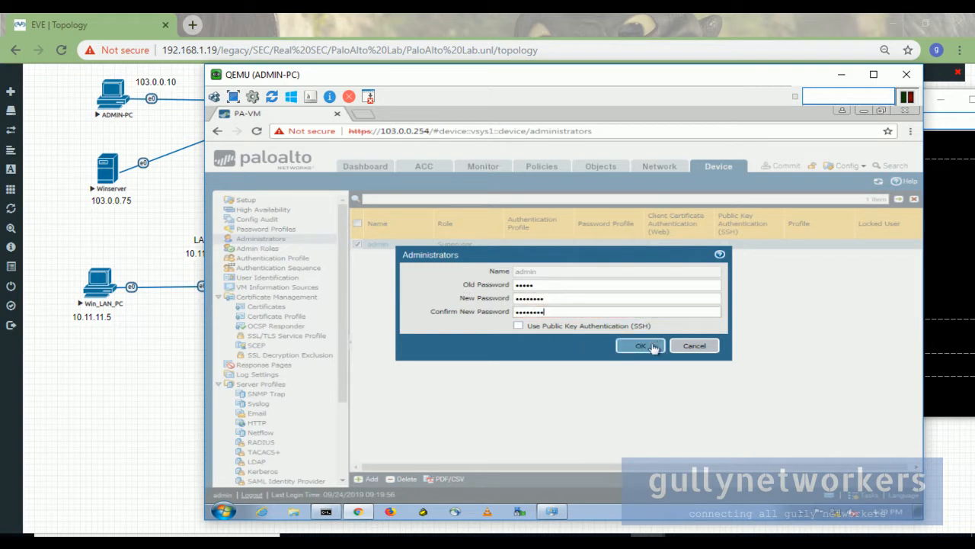
{"action": "left_click", "coordinate": [660, 345]}
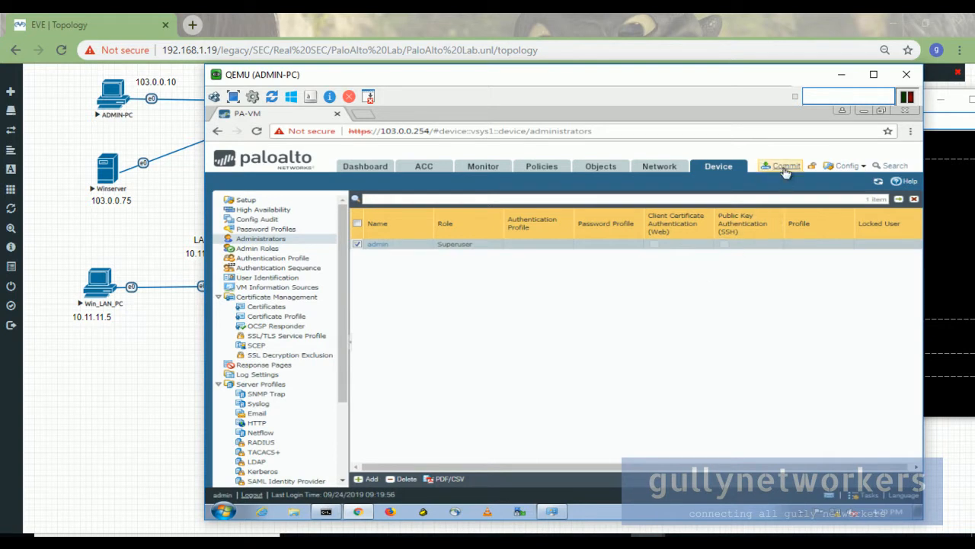
Commit only the admin's changes and close the successful Commit Status dialog.
{"action": "left_click", "coordinate": [785, 168]}
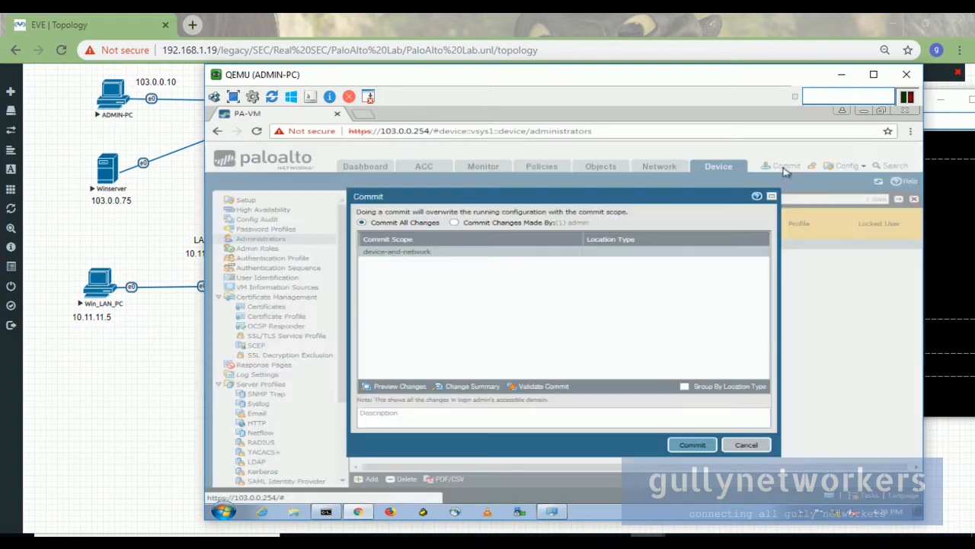
{"action": "left_click", "coordinate": [455, 223]}
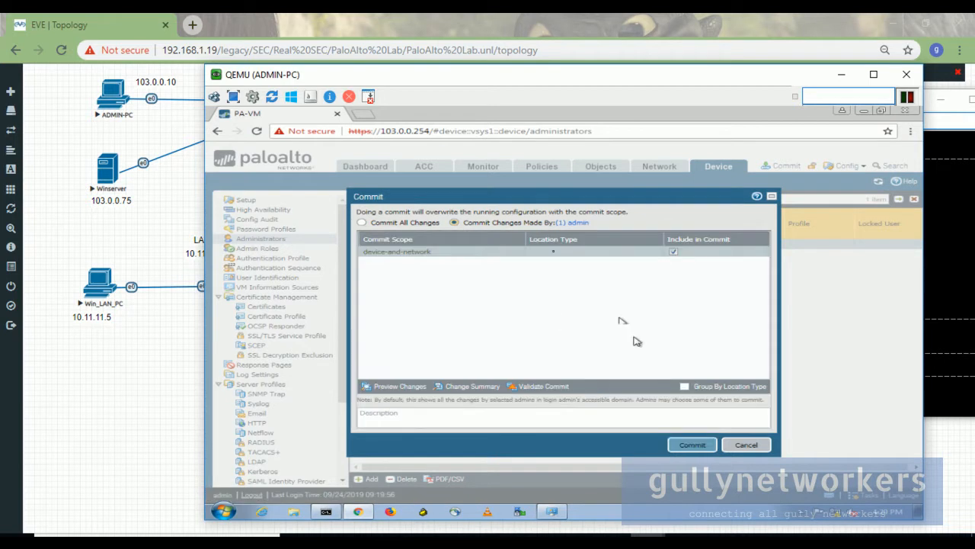
{"action": "left_click", "coordinate": [693, 445]}
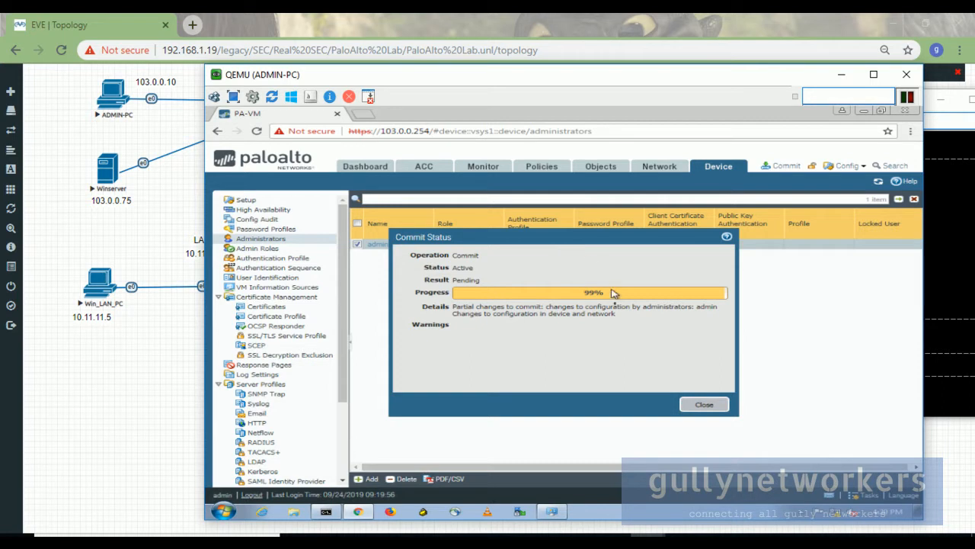
{"action": "left_click", "coordinate": [705, 405]}
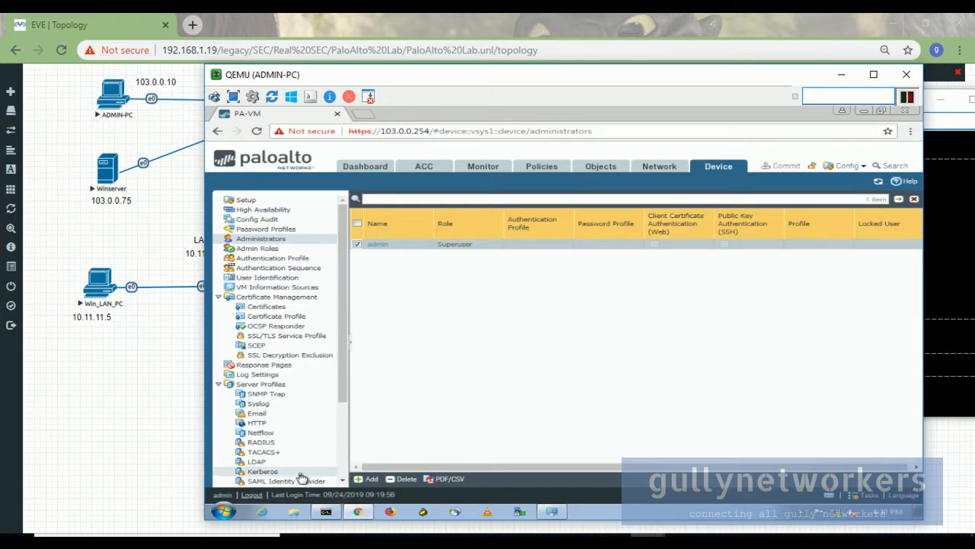
Log out, sign back in as admin with the new password, and close the Welcome dialog.
{"action": "left_click", "coordinate": [253, 495]}
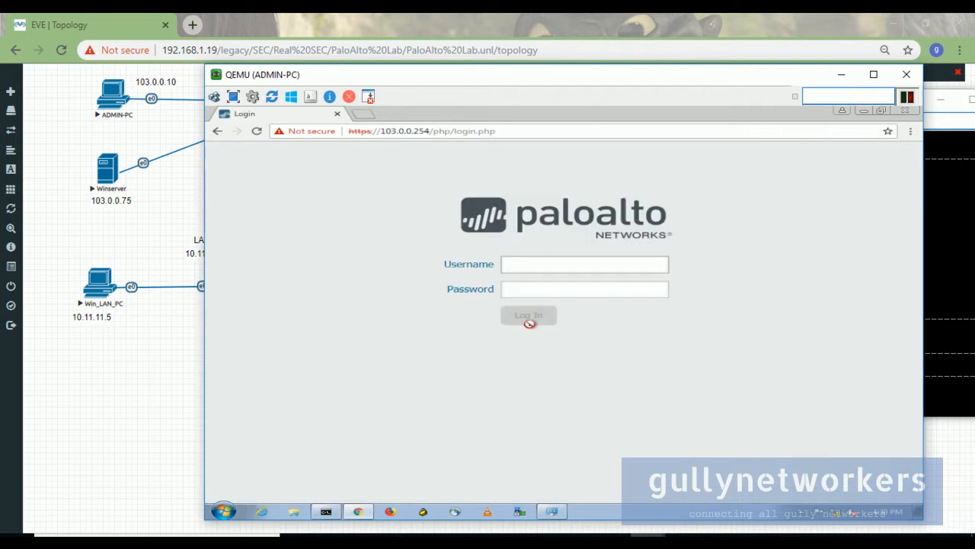
{"action": "type", "text": "in"}
{"action": "key", "text": "Tab"}
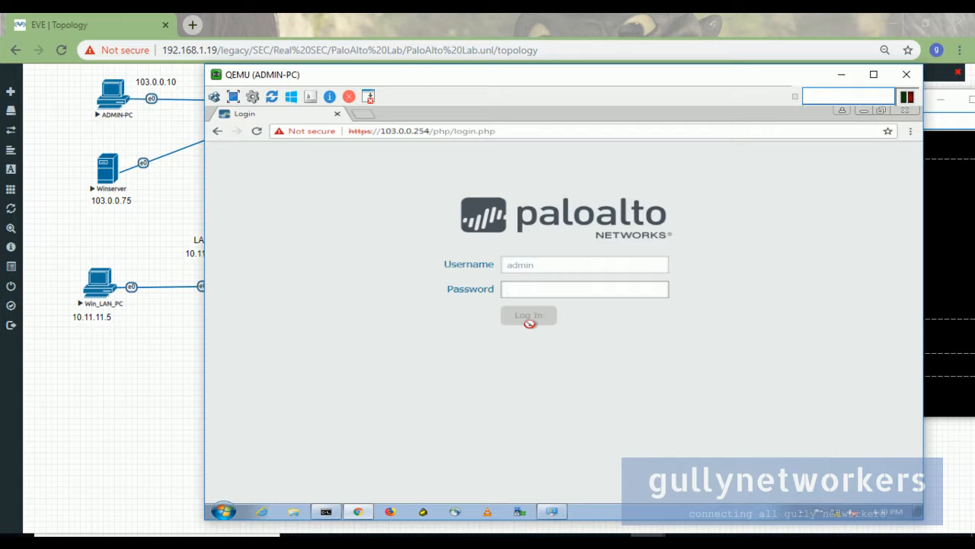
{"action": "type", "text": "a"}
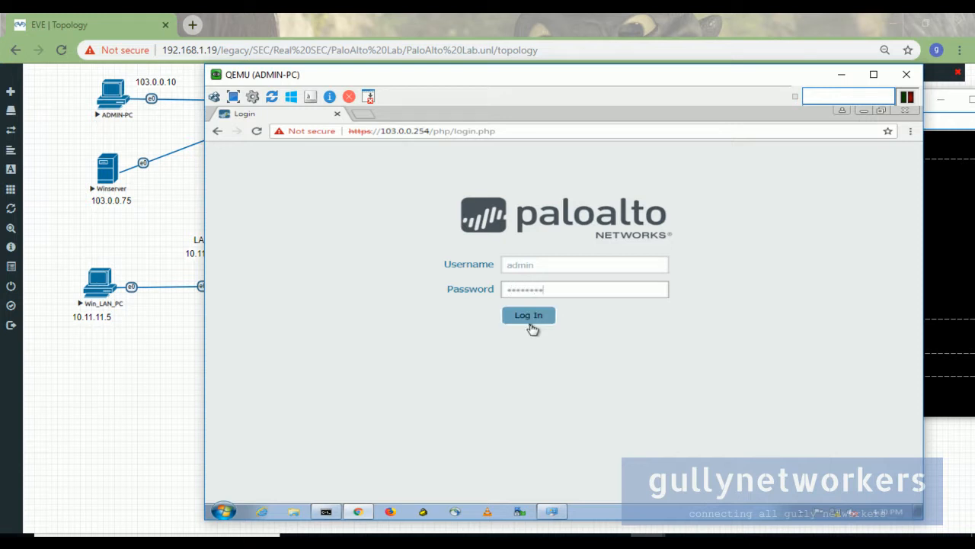
{"action": "left_click", "coordinate": [529, 315]}
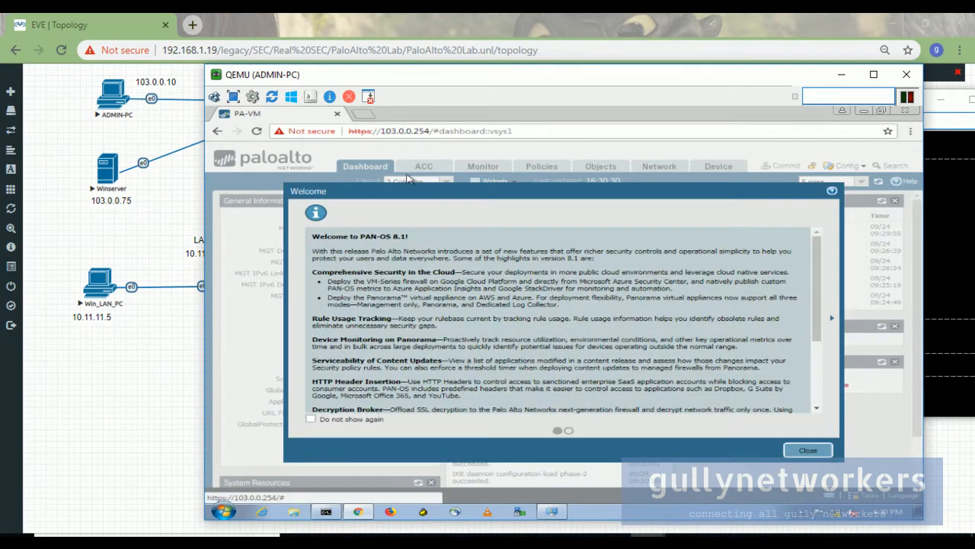
{"action": "left_click", "coordinate": [804, 453]}
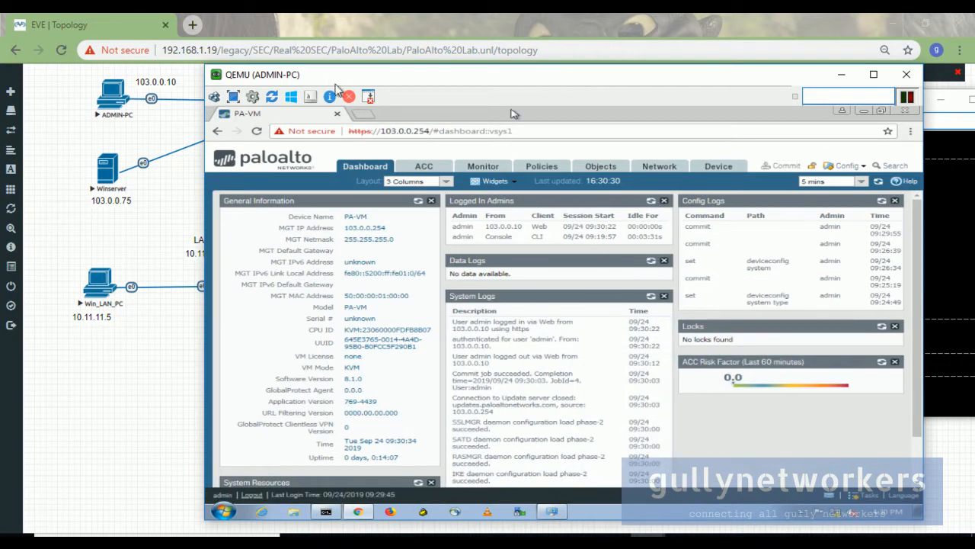
{"action": "left_click_drag", "start_coordinate": [320, 76], "coordinate": [522, 67]}
{"action": "left_click", "coordinate": [162, 416]}
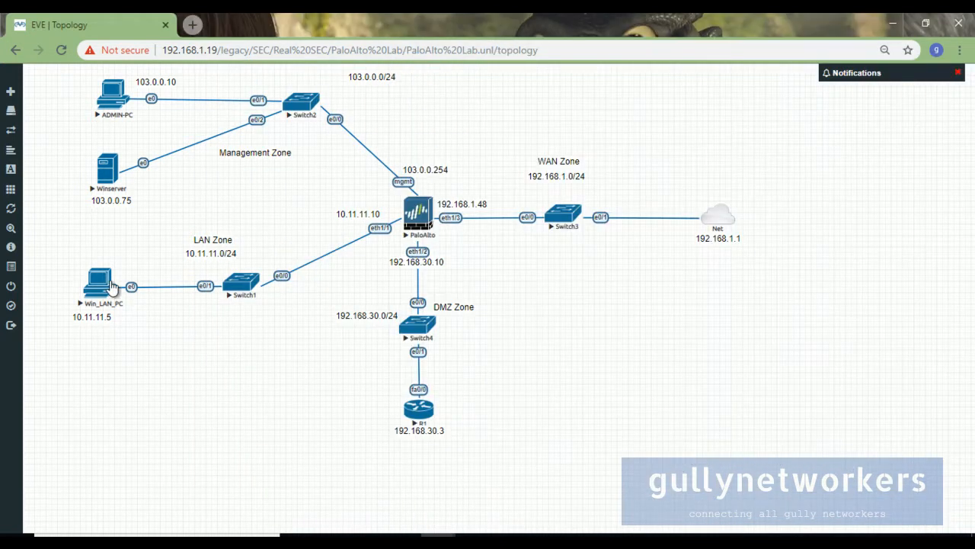
Open the Win_LAN_PC console, log on to Windows 7, and position the window fully visible.
{"action": "left_click", "coordinate": [102, 283]}
{"action": "left_click", "coordinate": [508, 118]}
{"action": "double_click", "coordinate": [260, 28]}
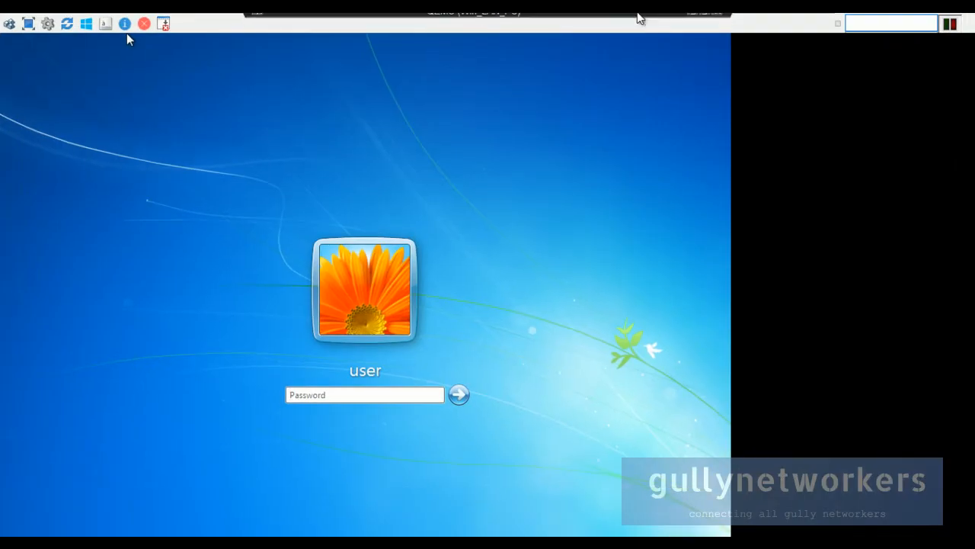
{"action": "left_click", "coordinate": [701, 18]}
{"action": "type", "text": "••••••"}
{"action": "key", "text": "Return"}
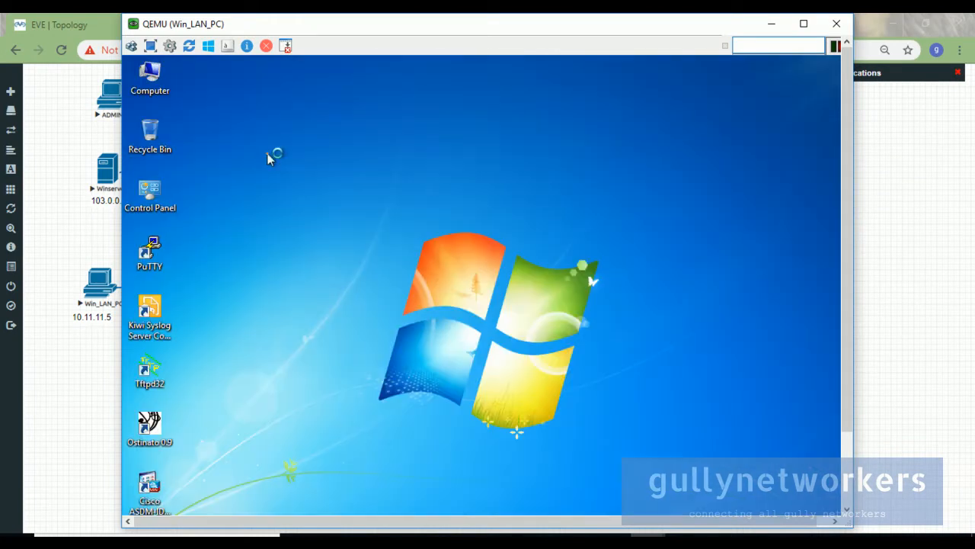
{"action": "left_click_drag", "start_coordinate": [306, 17], "coordinate": [473, 35]}
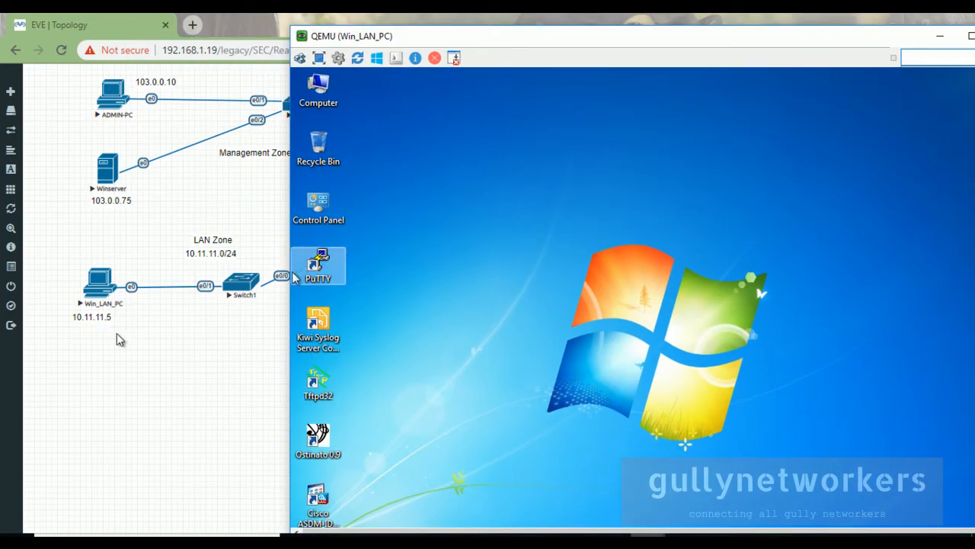
{"action": "left_click_drag", "start_coordinate": [656, 36], "coordinate": [600, 26]}
On Win_LAN_PC, run ncpa.cpl and open the Local Area Connection properties.
{"action": "left_click_drag", "start_coordinate": [960, 327], "coordinate": [966, 429]}
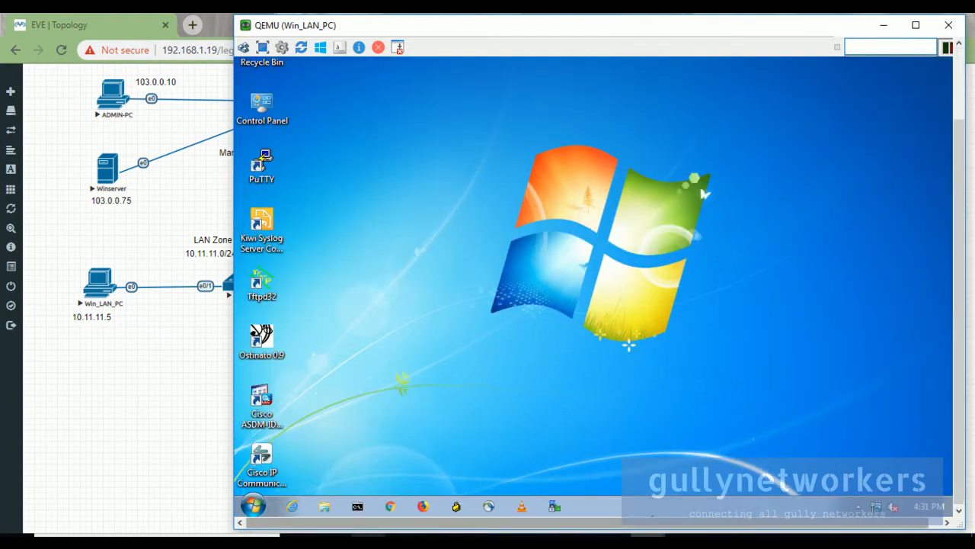
{"action": "left_click", "coordinate": [358, 506]}
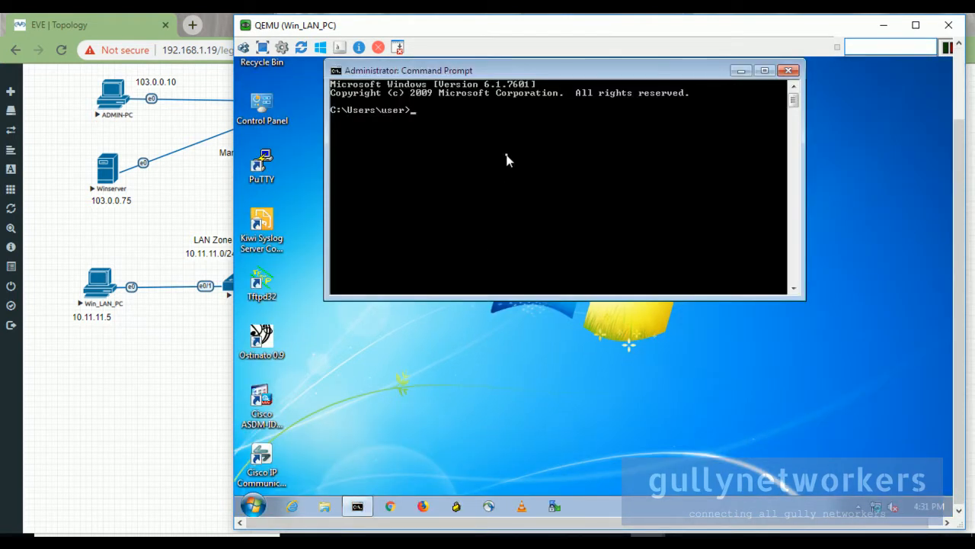
{"action": "type", "text": "ncpa.cpl"}
{"action": "key", "text": "Return"}
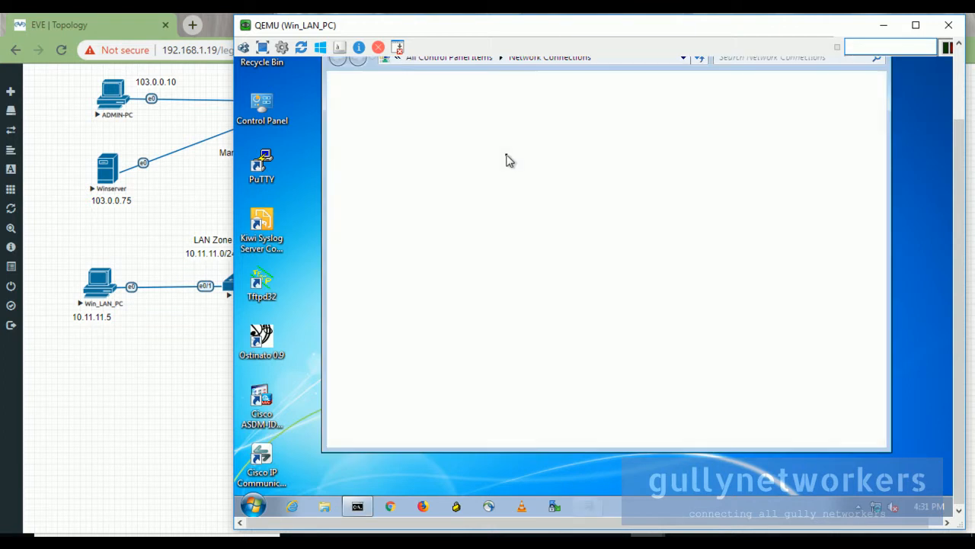
{"action": "right_click", "coordinate": [433, 124]}
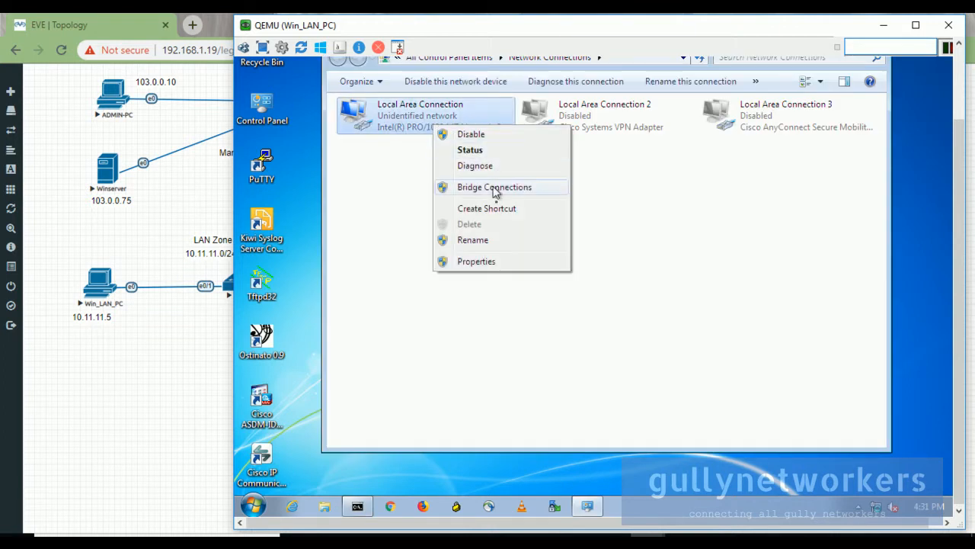
{"action": "left_click", "coordinate": [496, 266]}
Set IPv4 to static 10.11.11.5, mask 255.255.255.0, gateway 10.11.11.10, and close.
{"action": "left_click", "coordinate": [496, 283]}
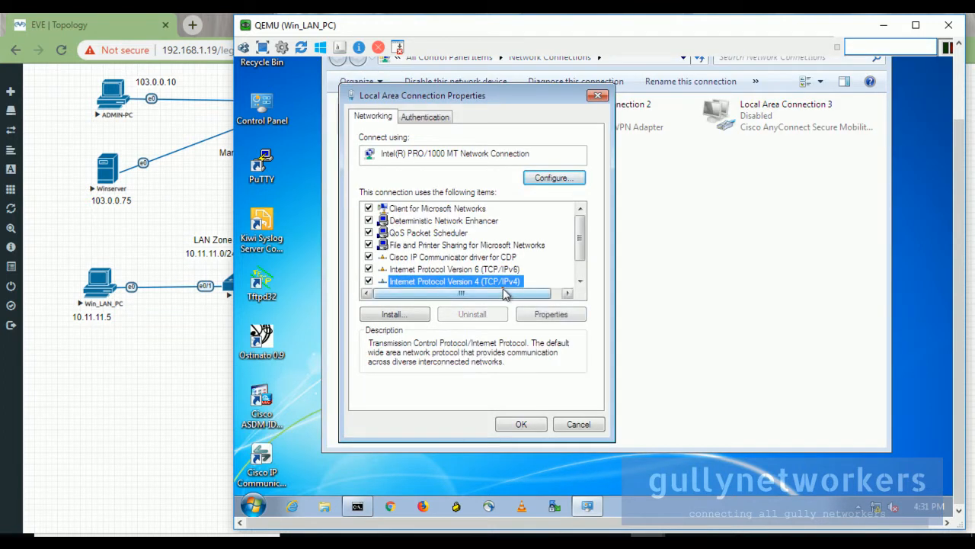
{"action": "left_click", "coordinate": [548, 314]}
{"action": "left_click", "coordinate": [450, 251]}
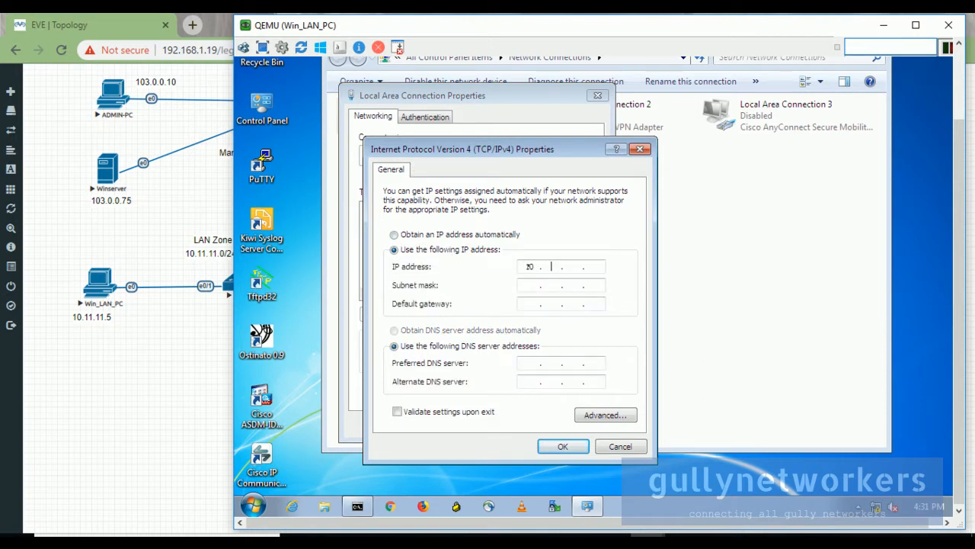
{"action": "type", "text": "10 . 11 . 11 . 5"}
{"action": "key", "text": "Tab"}
{"action": "left_click_drag", "start_coordinate": [279, 27], "coordinate": [514, 80]}
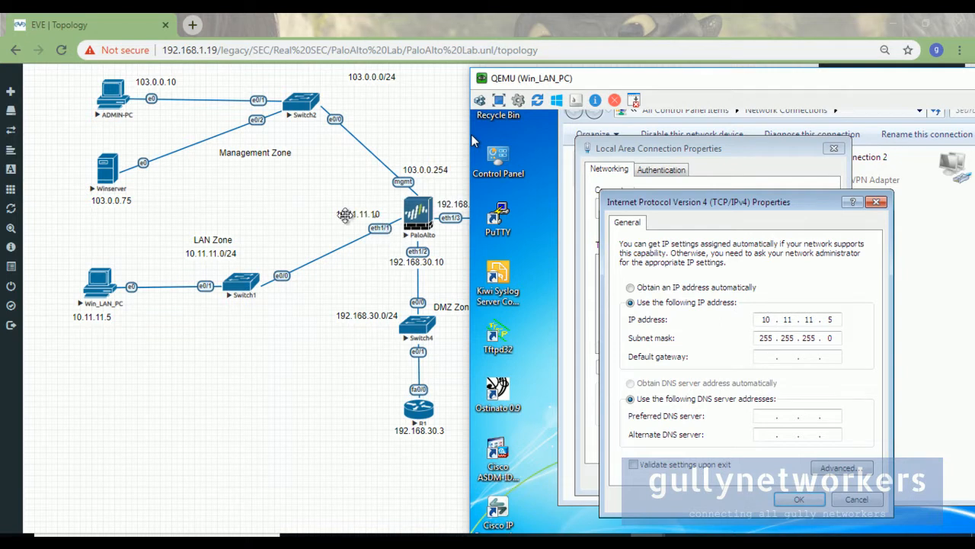
{"action": "left_click_drag", "start_coordinate": [647, 79], "coordinate": [619, 35]}
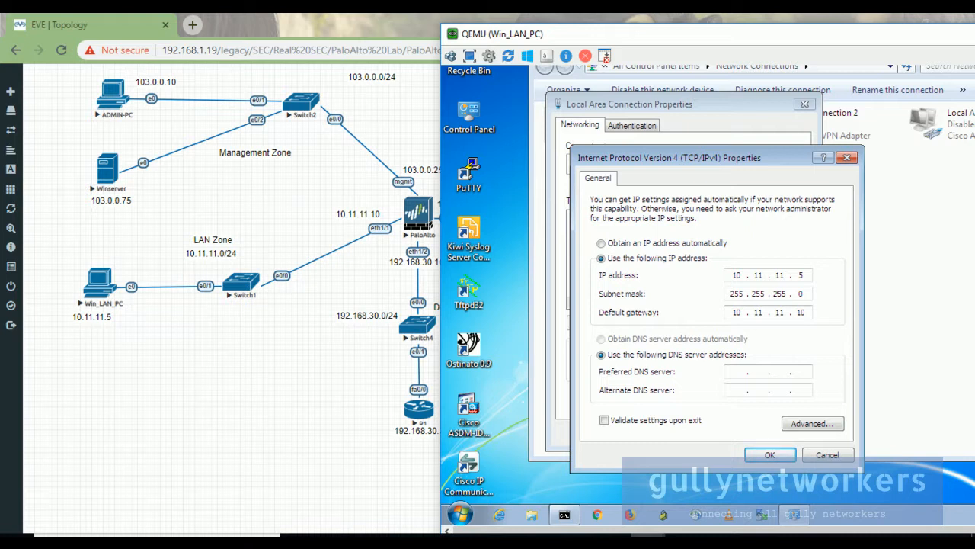
{"action": "left_click", "coordinate": [783, 457]}
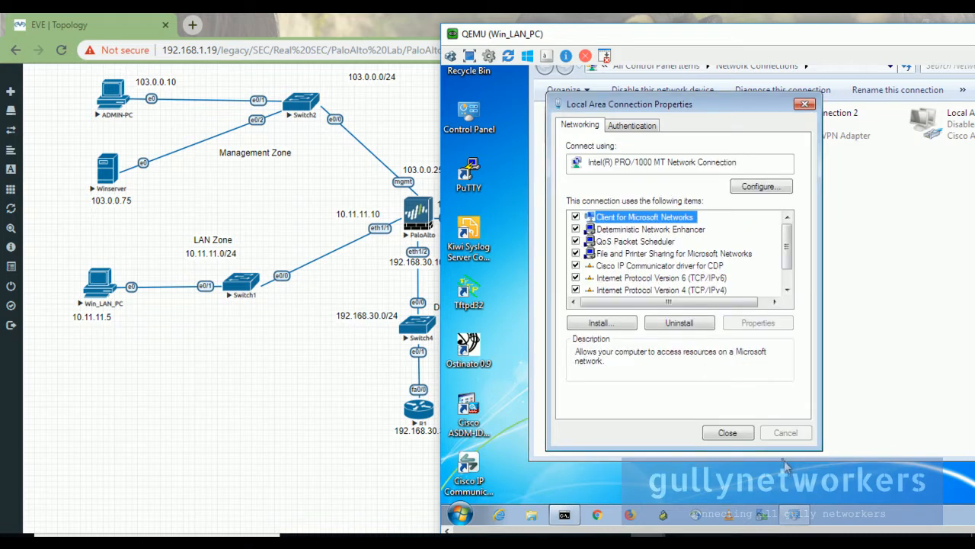
{"action": "left_click", "coordinate": [728, 433]}
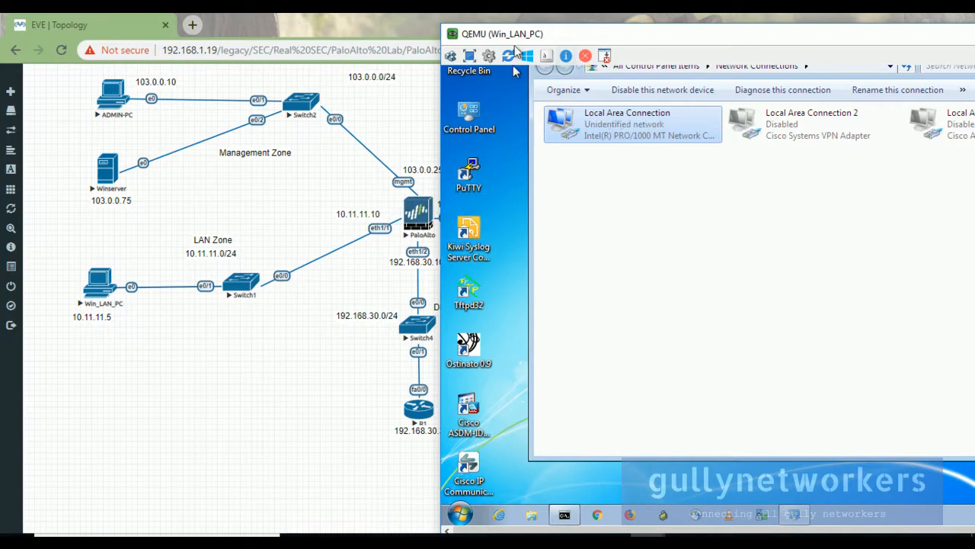
Minimise the Win_LAN_PC console and return to the EVE-NG topology in Chrome.
{"action": "left_click_drag", "start_coordinate": [519, 37], "coordinate": [623, 50]}
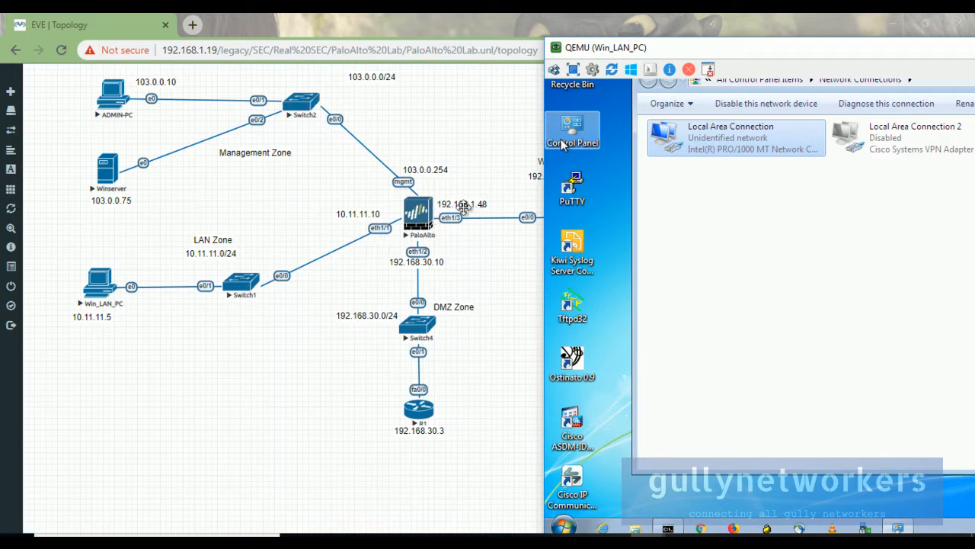
{"action": "left_click_drag", "start_coordinate": [705, 55], "coordinate": [431, 128]}
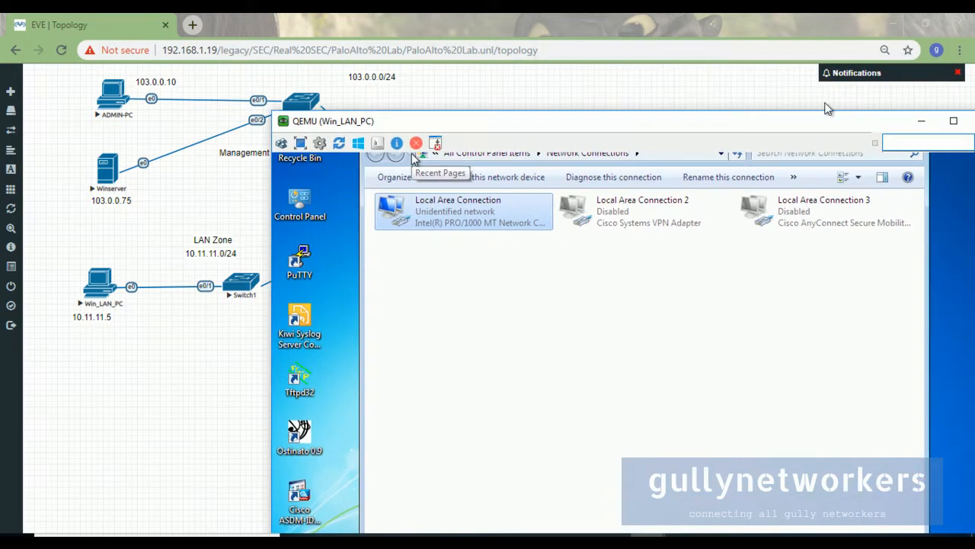
{"action": "left_click", "coordinate": [913, 121]}
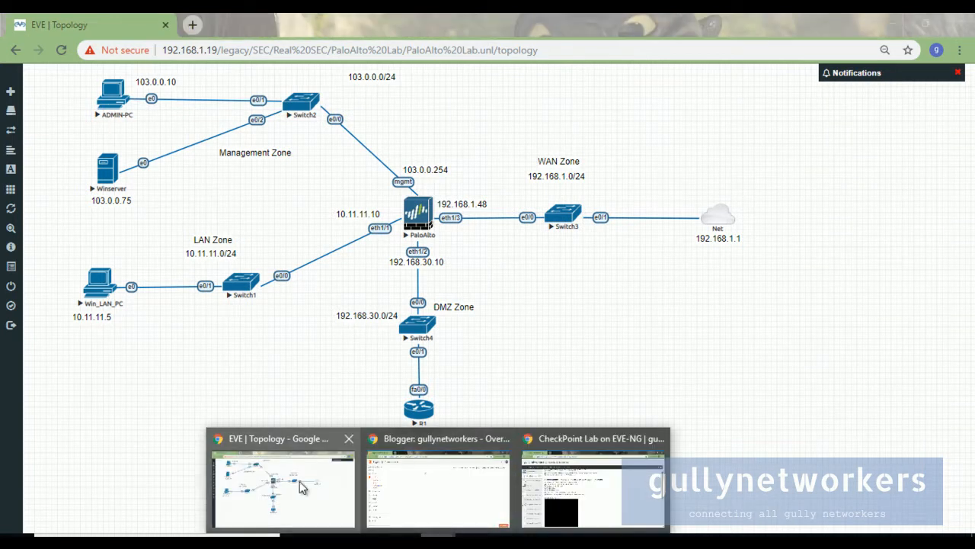
{"action": "left_click", "coordinate": [851, 384]}
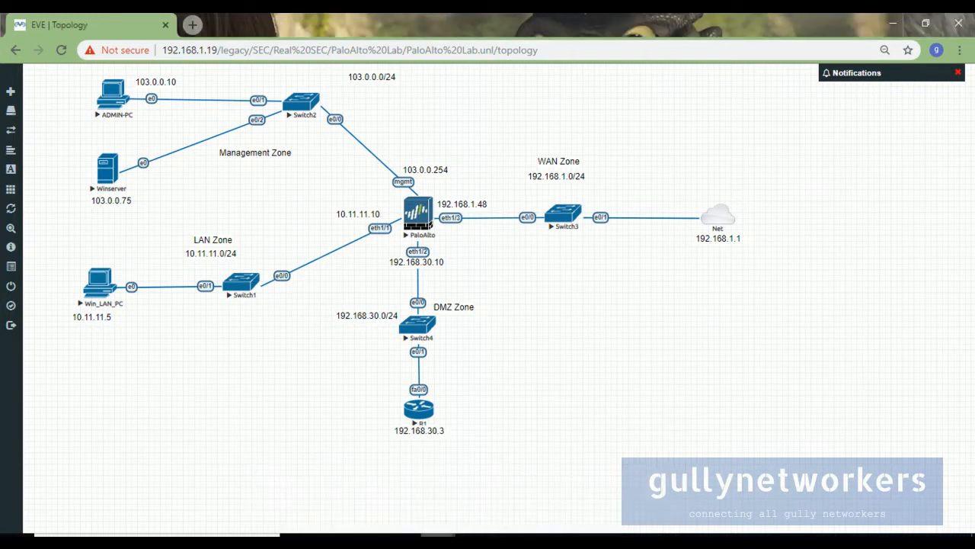
{"action": "mouse_move", "coordinate": [623, 533]}
{"action": "mouse_move", "coordinate": [789, 484]}
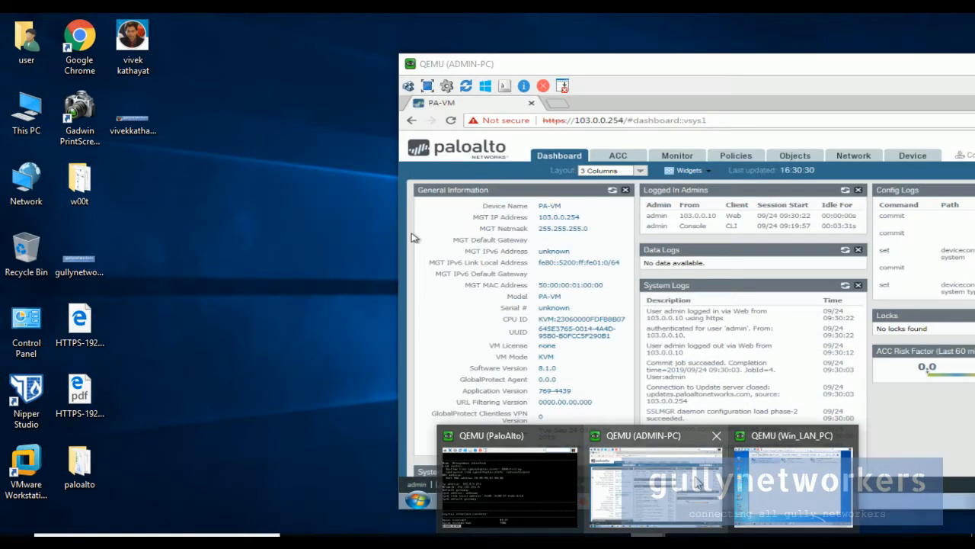
Bring up the ADMIN-PC console and maximise it.
{"action": "left_click", "coordinate": [695, 481]}
{"action": "left_click_drag", "start_coordinate": [749, 69], "coordinate": [509, 53]}
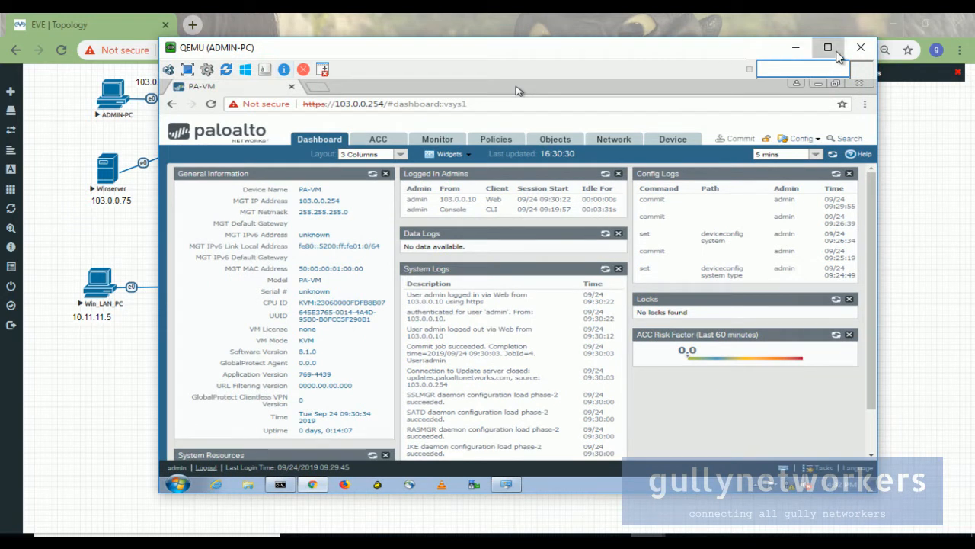
{"action": "left_click", "coordinate": [828, 47]}
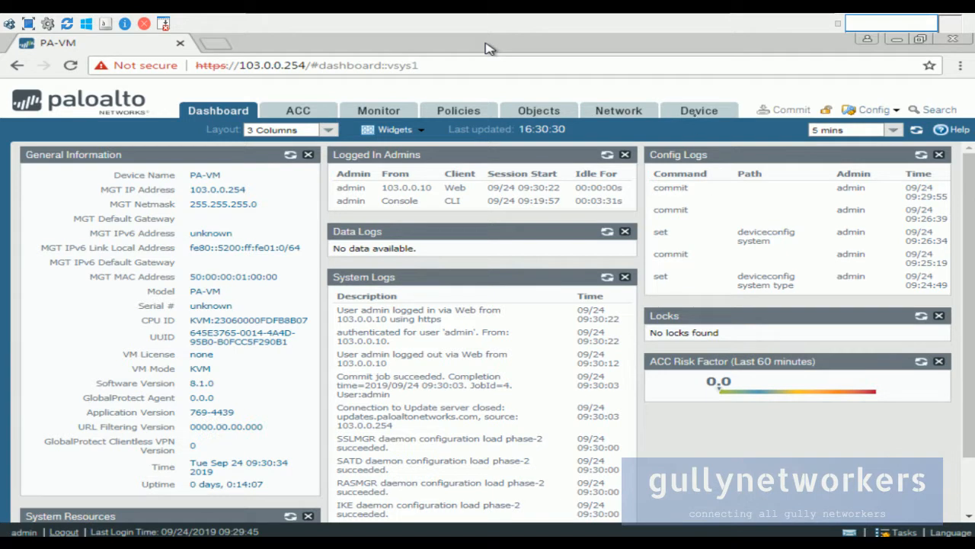
Review ethernet1/1 on Network > Interfaces without changes, then minimise the ADMIN-PC console.
{"action": "left_click", "coordinate": [623, 112]}
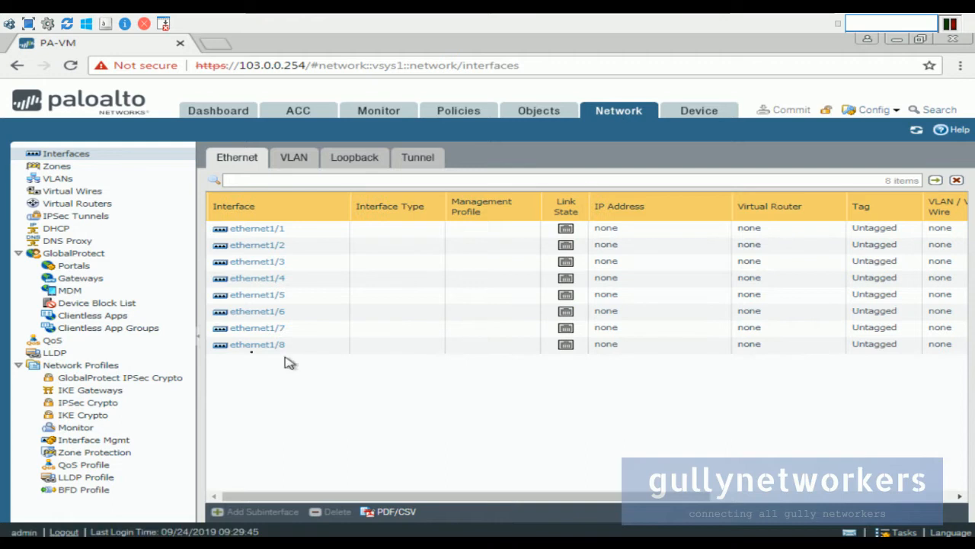
{"action": "left_click", "coordinate": [260, 233]}
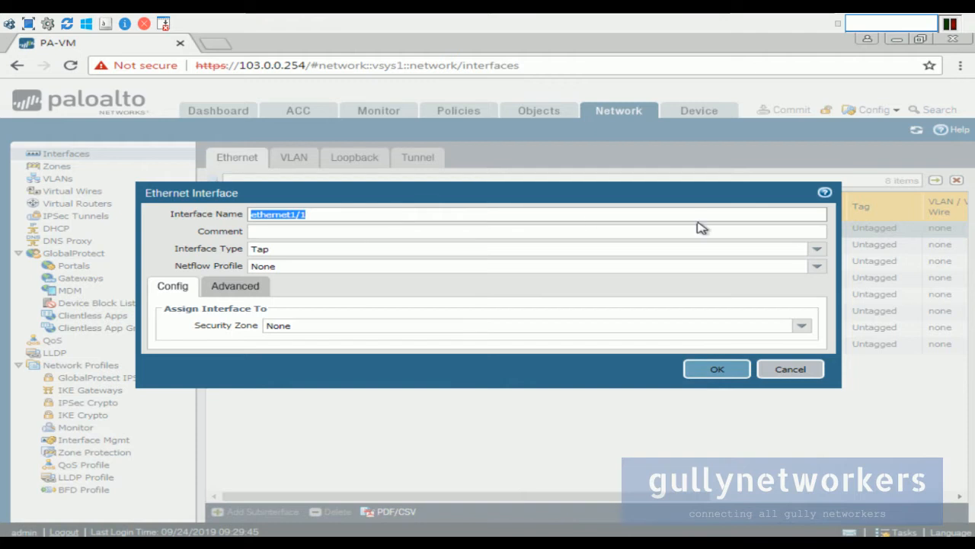
{"action": "left_click", "coordinate": [790, 370]}
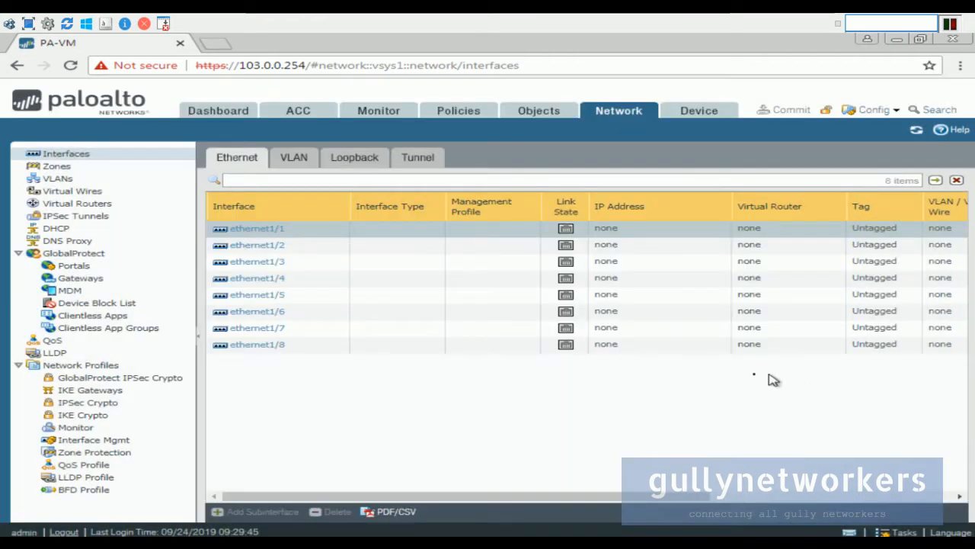
{"action": "mouse_move", "coordinate": [644, 16]}
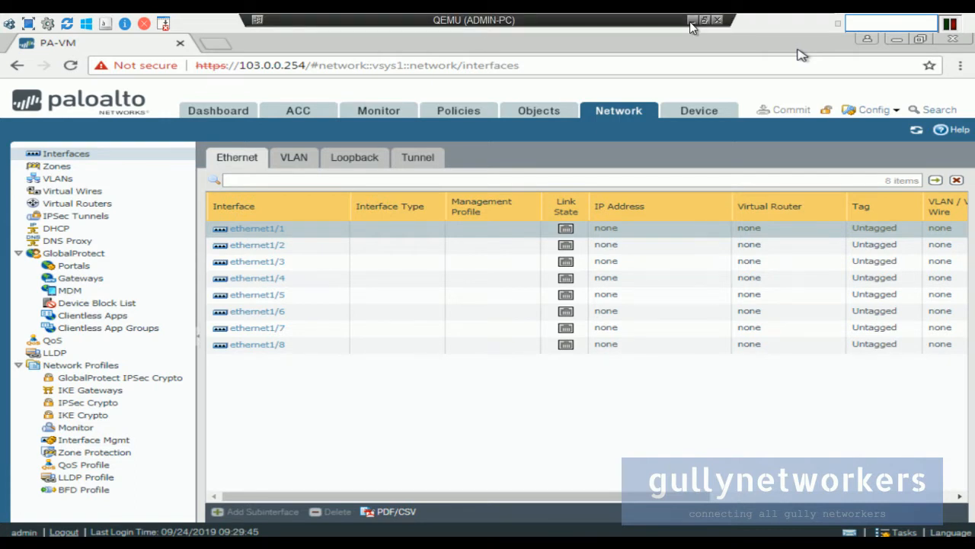
{"action": "left_click", "coordinate": [691, 21]}
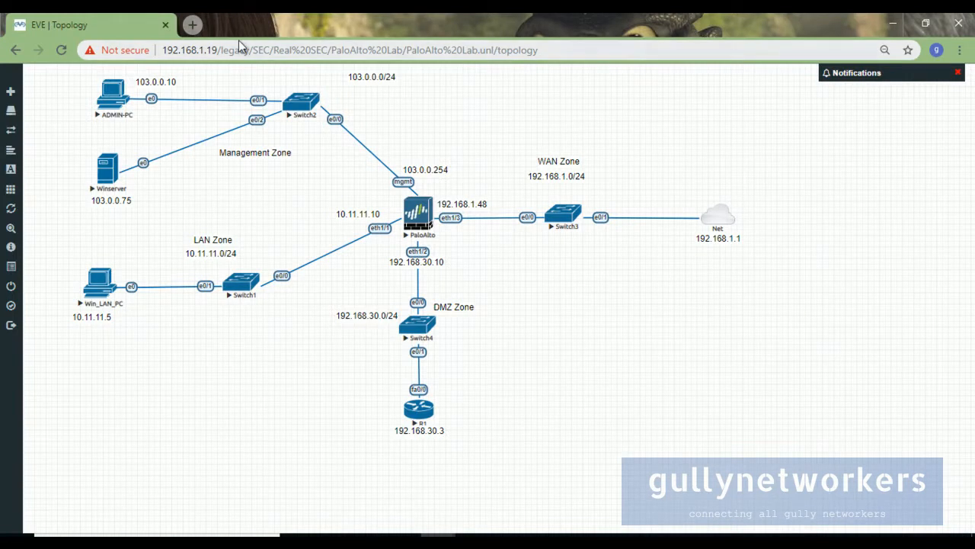
Load gullynetworkers.com in a new Chrome tab.
{"action": "left_click", "coordinate": [194, 26]}
{"action": "type", "text": "gu"}
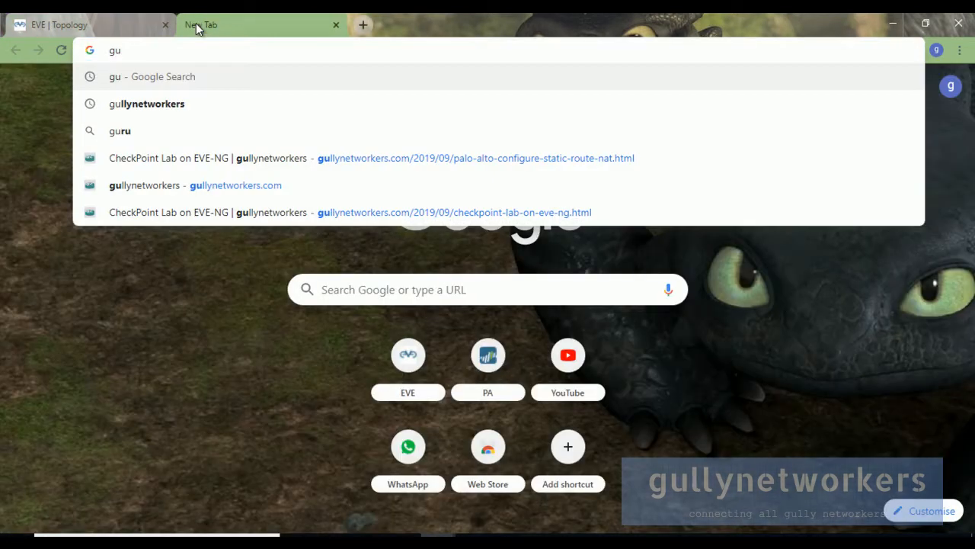
{"action": "type", "text": "llynetworkers.com"}
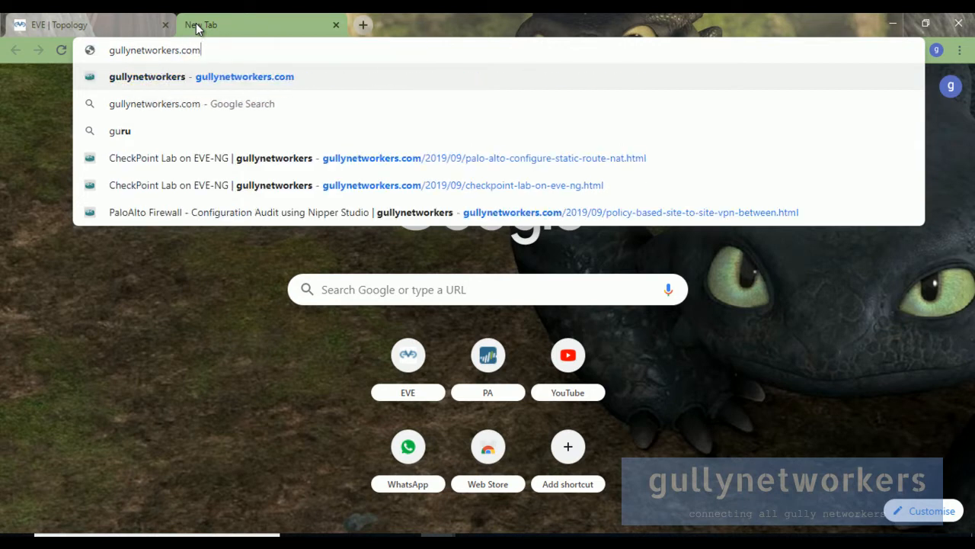
{"action": "key", "text": "Return"}
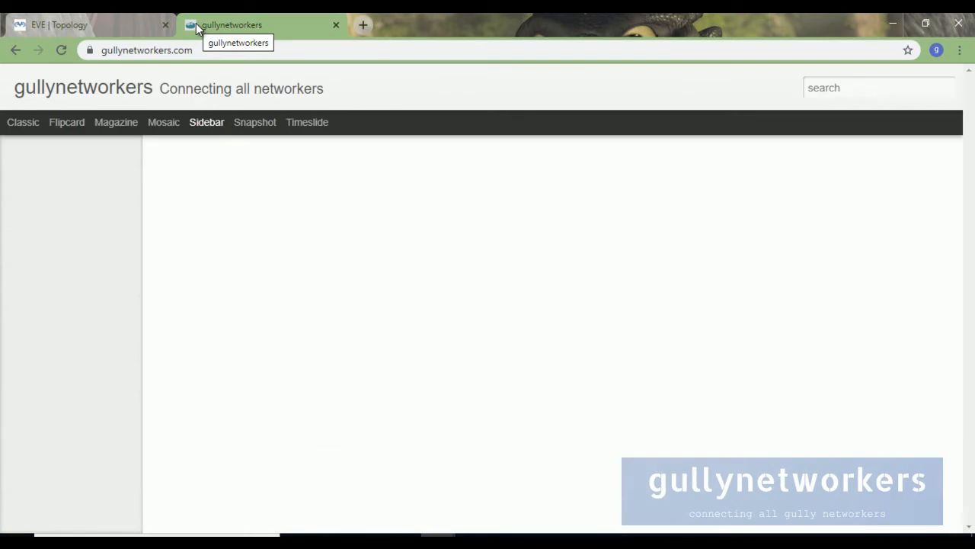
Open the 'Configure Palo Alto Firewall' post on the blog.
{"action": "scroll", "coordinate": [115, 320], "scroll_direction": "down", "scroll_amount": 2}
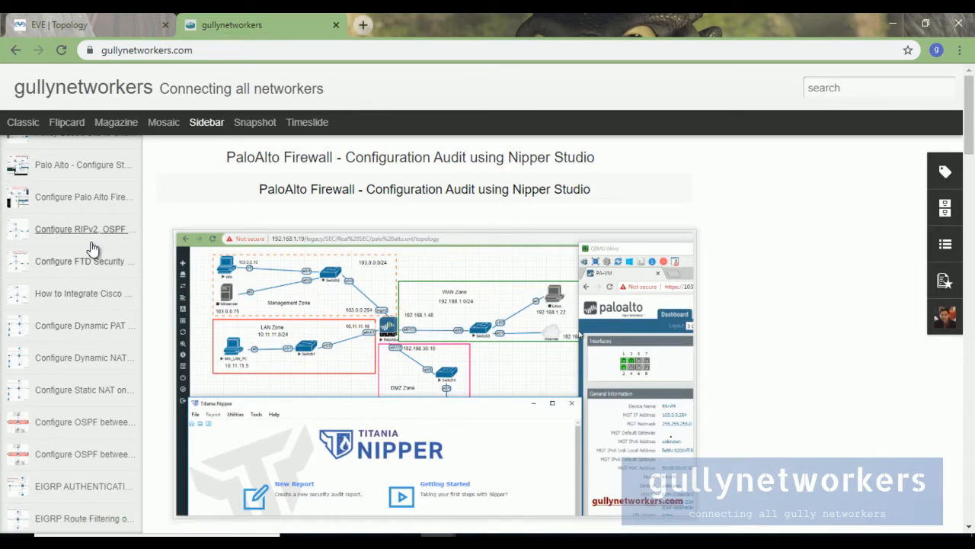
{"action": "left_click", "coordinate": [96, 196]}
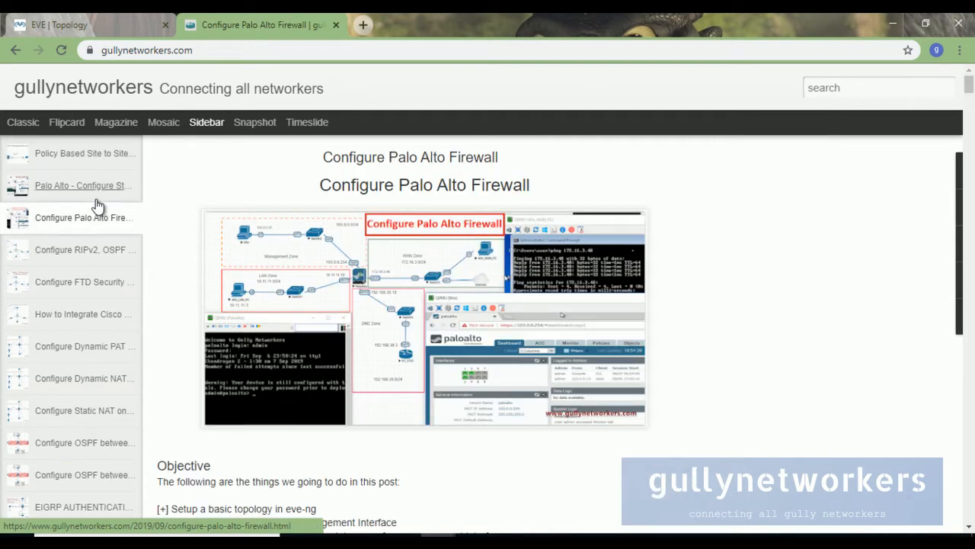
{"action": "scroll", "coordinate": [442, 318], "scroll_direction": "down", "scroll_amount": 5}
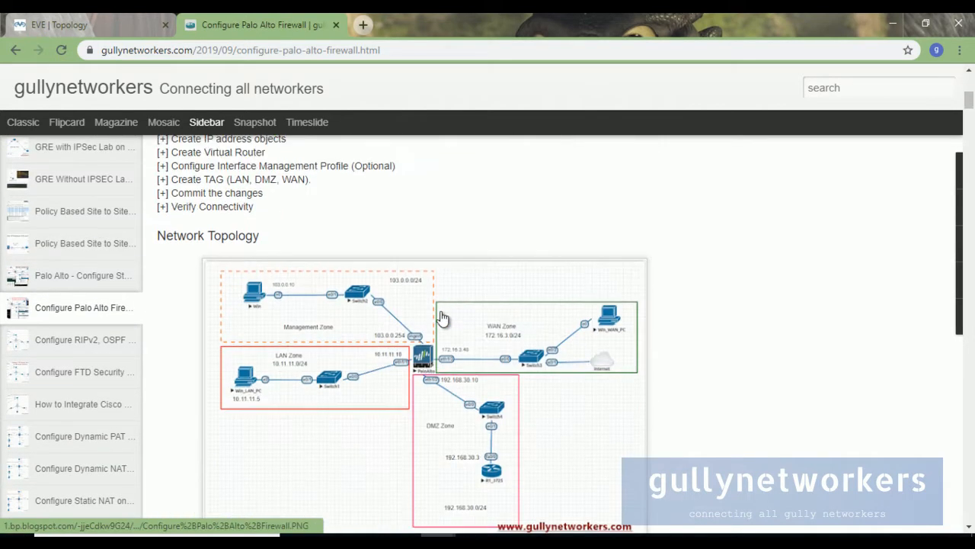
{"action": "scroll", "coordinate": [442, 318], "scroll_direction": "up", "scroll_amount": 3}
{"action": "left_click_drag", "start_coordinate": [172, 283], "coordinate": [311, 424]}
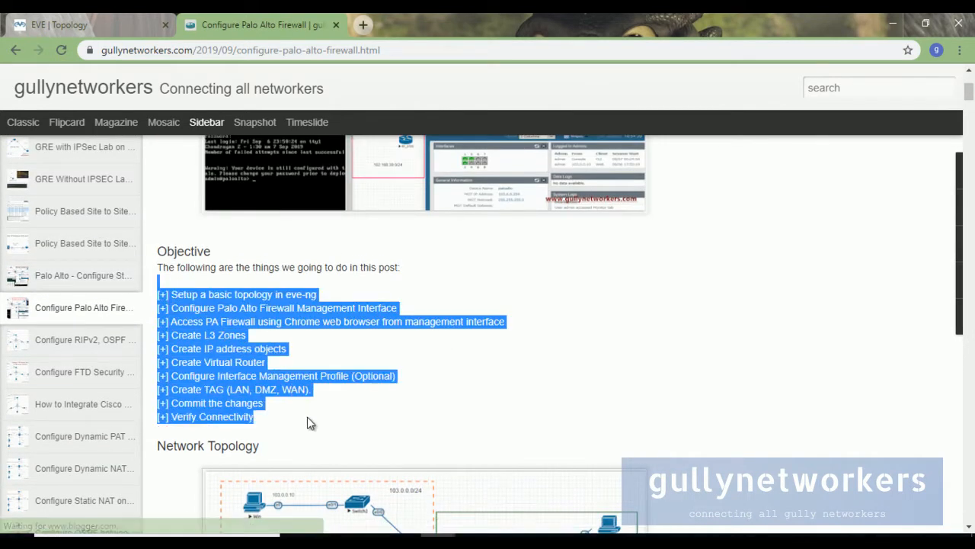
{"action": "left_click", "coordinate": [389, 421]}
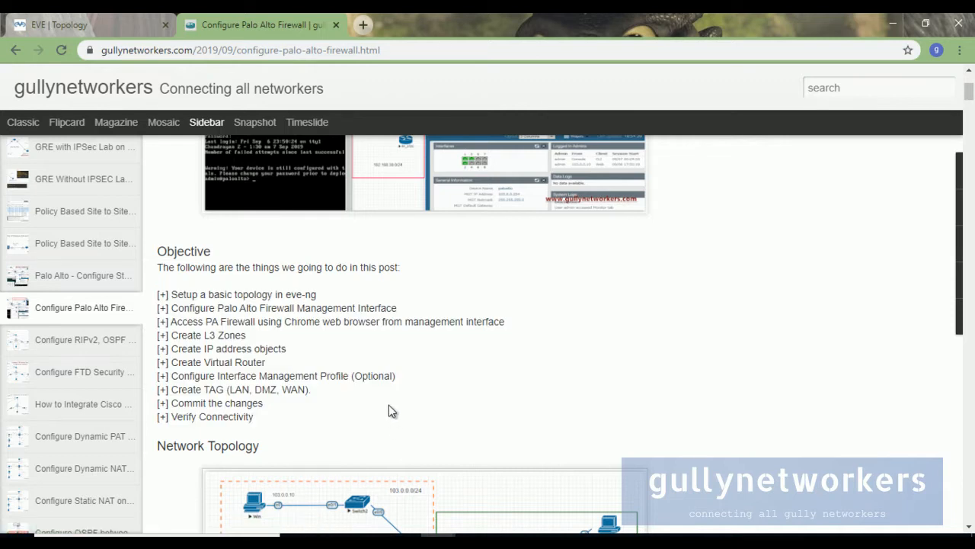
Highlight each objective, from Create L3 Zones to Verify Connectivity, then scroll toward the topology.
{"action": "left_click_drag", "start_coordinate": [161, 335], "coordinate": [251, 340]}
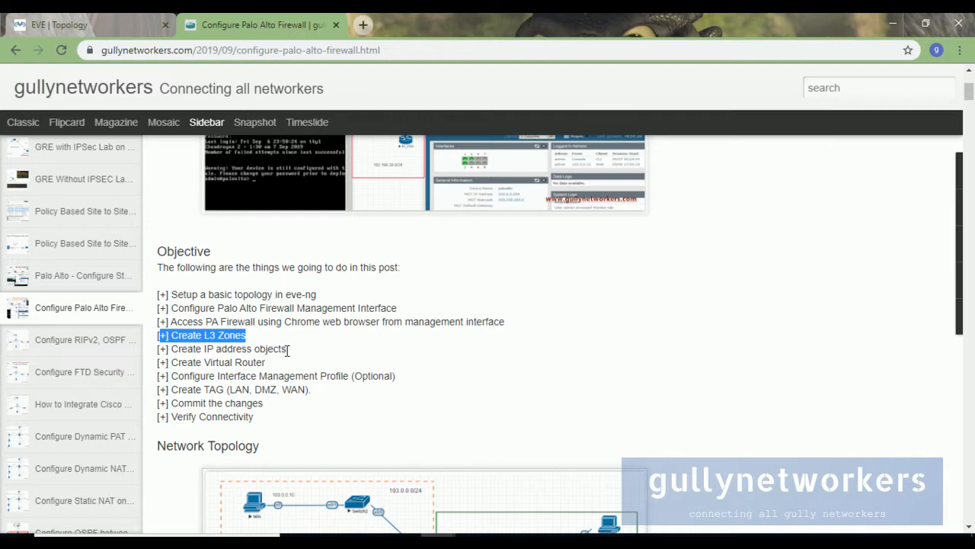
{"action": "left_click_drag", "start_coordinate": [158, 349], "coordinate": [308, 360]}
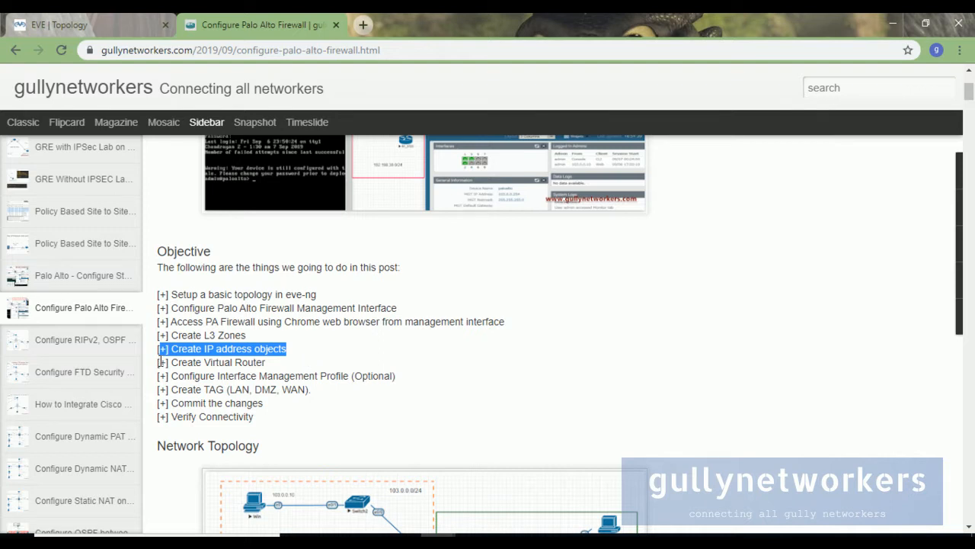
{"action": "left_click_drag", "start_coordinate": [159, 362], "coordinate": [280, 361]}
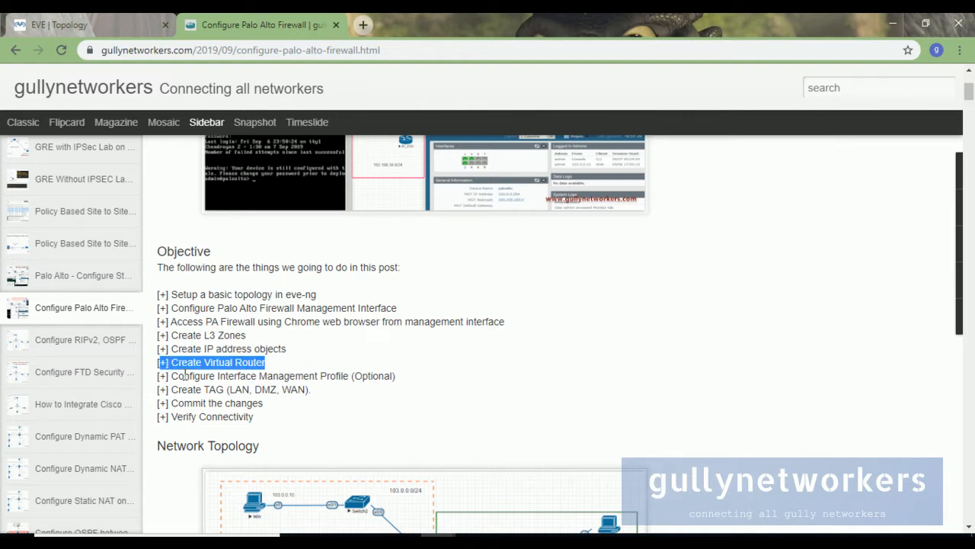
{"action": "left_click_drag", "start_coordinate": [160, 378], "coordinate": [404, 379]}
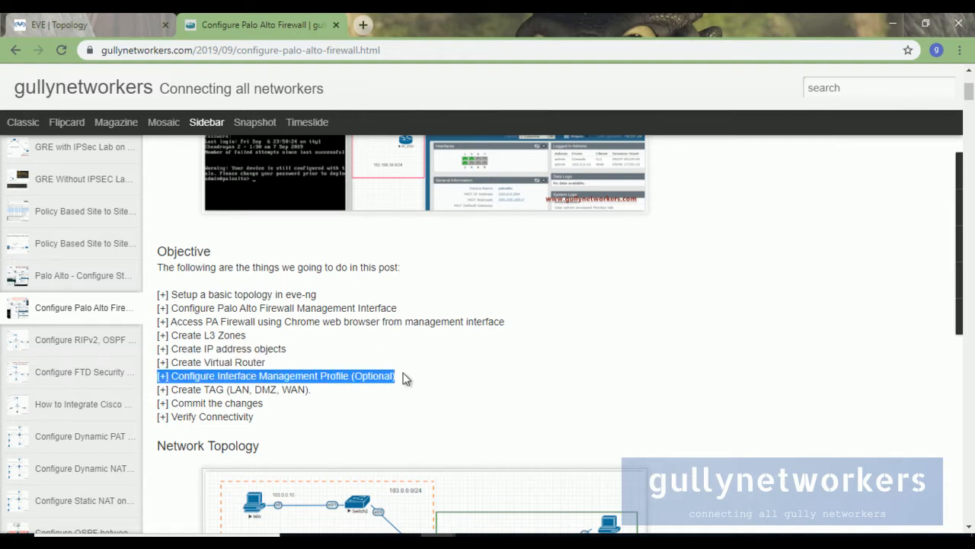
{"action": "left_click_drag", "start_coordinate": [159, 390], "coordinate": [339, 390]}
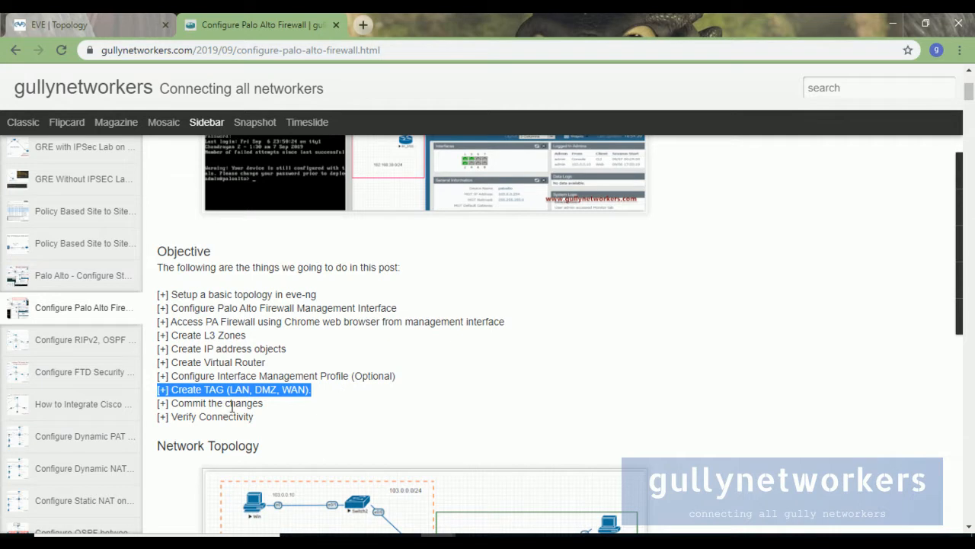
{"action": "left_click_drag", "start_coordinate": [254, 418], "coordinate": [172, 415]}
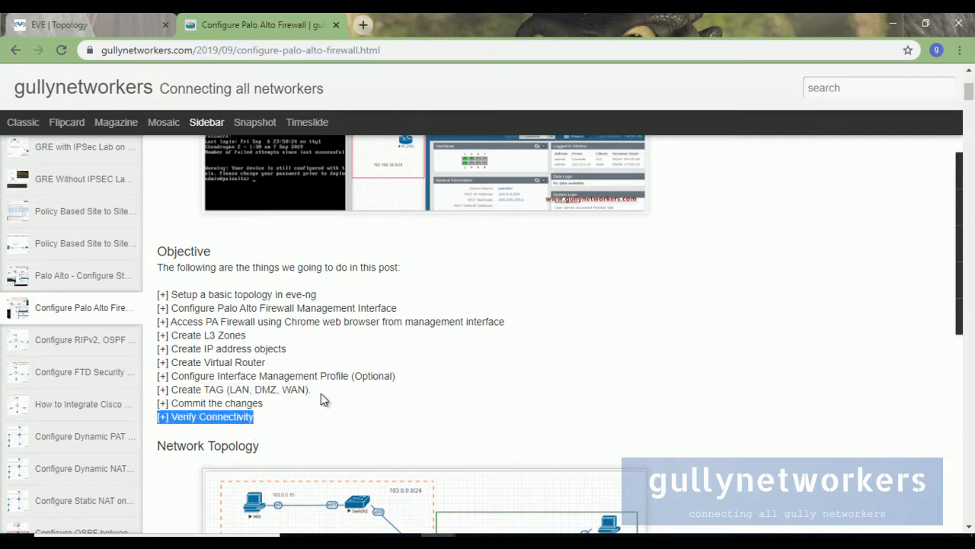
{"action": "scroll", "coordinate": [321, 393], "scroll_direction": "down", "scroll_amount": 4}
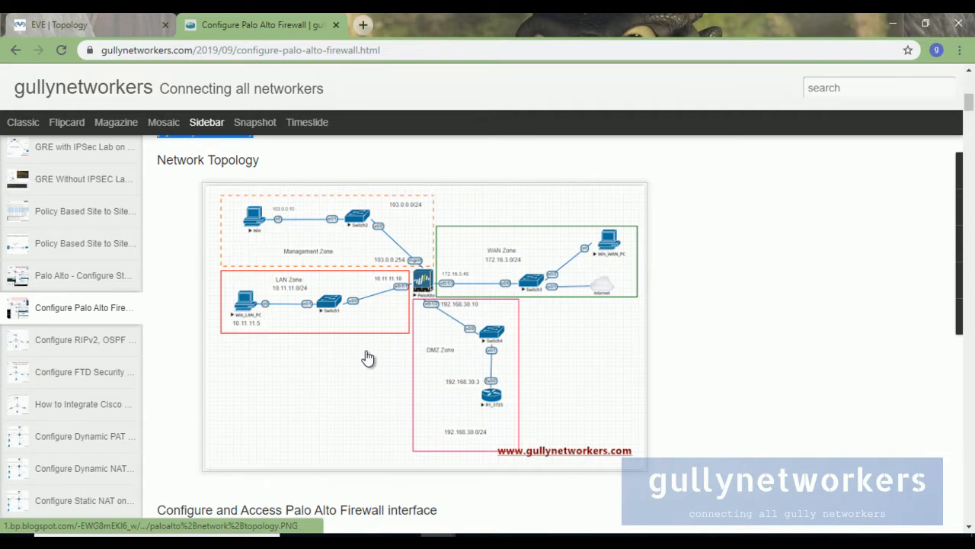
Zoom the blog to 125% and scroll through the login and IP setup steps.
{"action": "key", "text": "ctrl+plus"}
{"action": "key", "text": "ctrl+plus"}
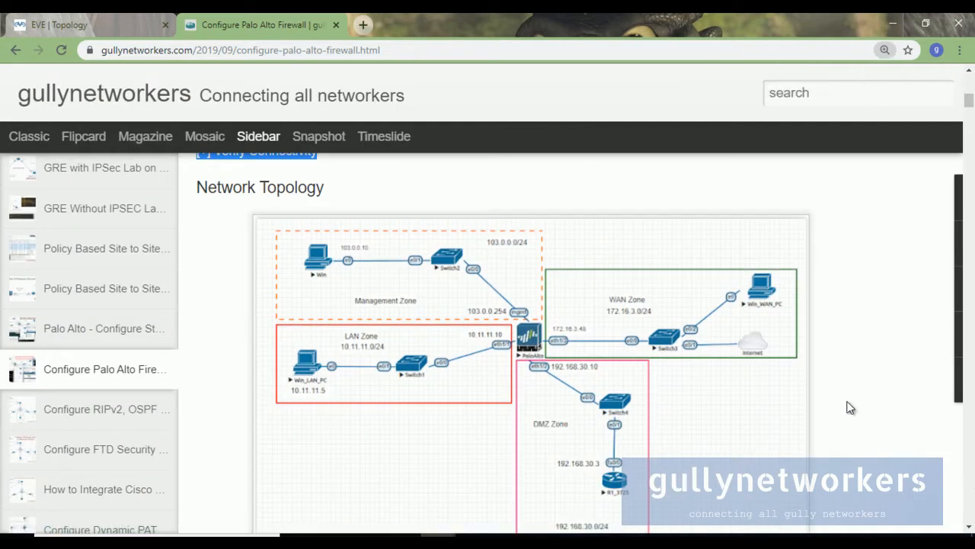
{"action": "scroll", "coordinate": [781, 417], "scroll_direction": "down", "scroll_amount": 1}
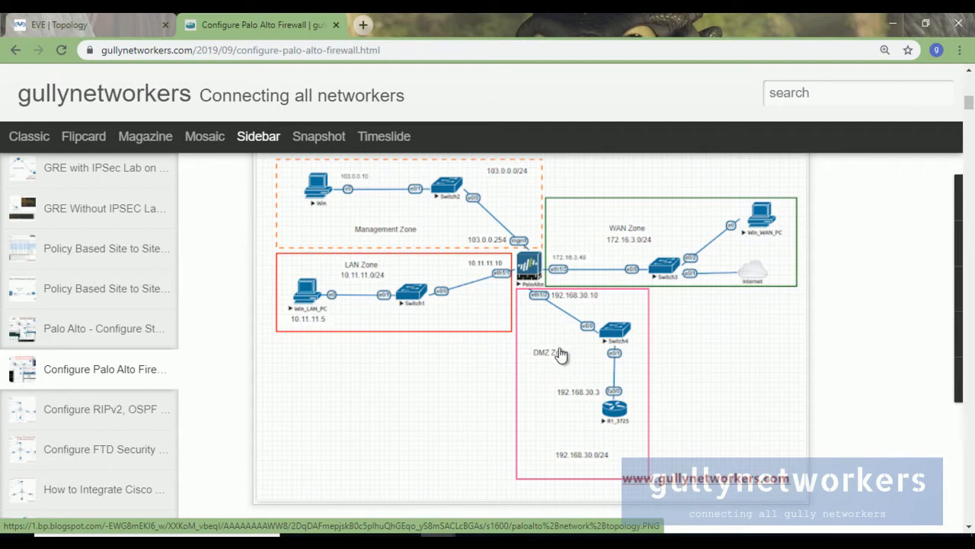
{"action": "scroll", "coordinate": [560, 376], "scroll_direction": "down", "scroll_amount": 5}
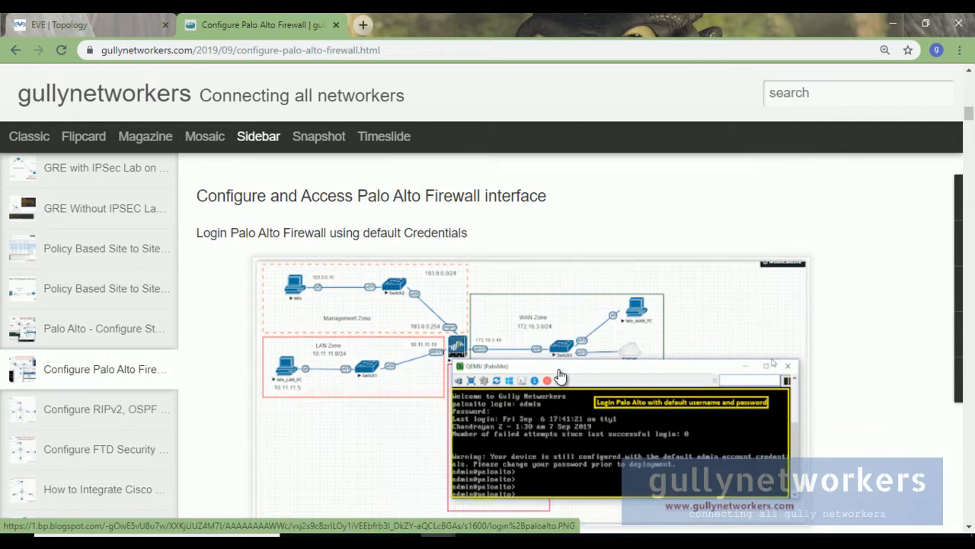
{"action": "scroll", "coordinate": [560, 376], "scroll_direction": "down", "scroll_amount": 3}
{"action": "scroll", "coordinate": [562, 375], "scroll_direction": "up", "scroll_amount": 2}
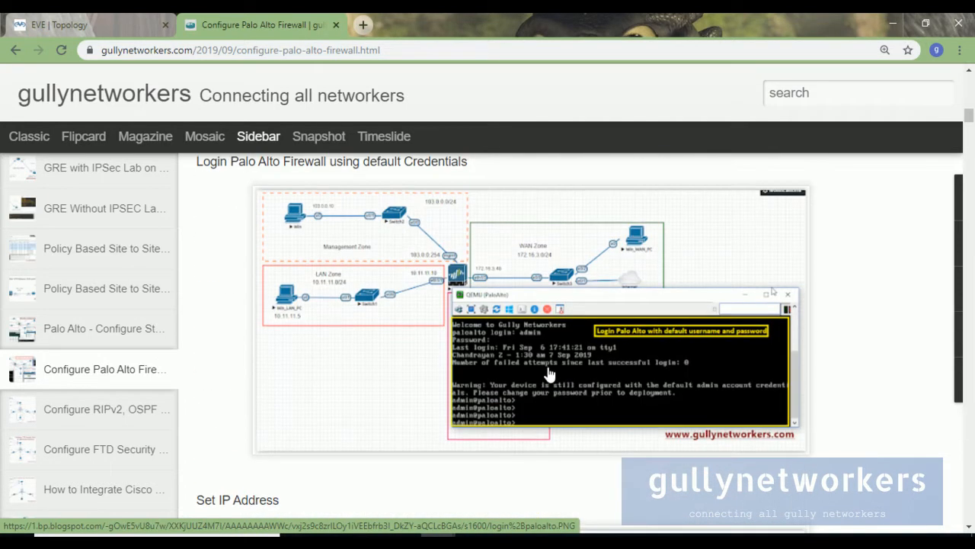
{"action": "scroll", "coordinate": [621, 276], "scroll_direction": "down", "scroll_amount": 1}
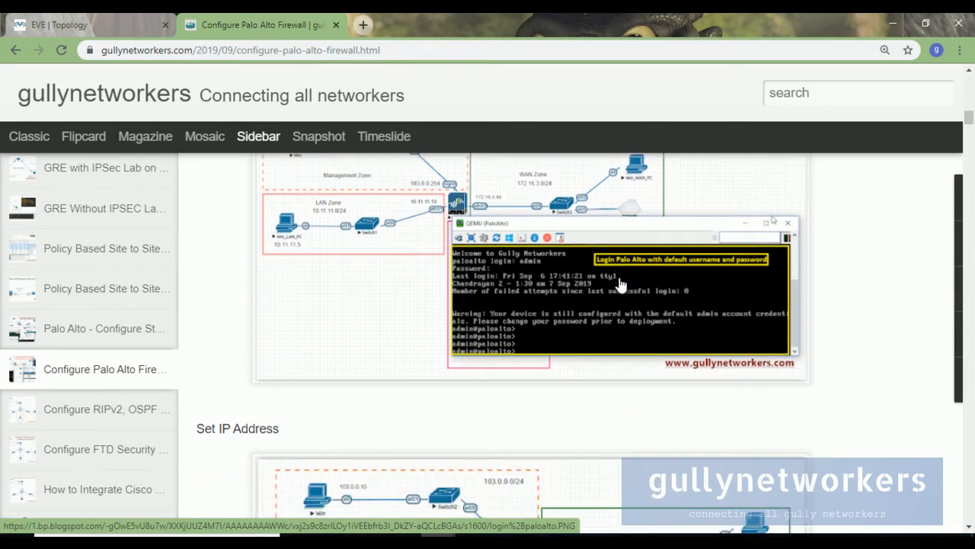
{"action": "scroll", "coordinate": [611, 322], "scroll_direction": "down", "scroll_amount": 2}
{"action": "scroll", "coordinate": [611, 322], "scroll_direction": "down", "scroll_amount": 2}
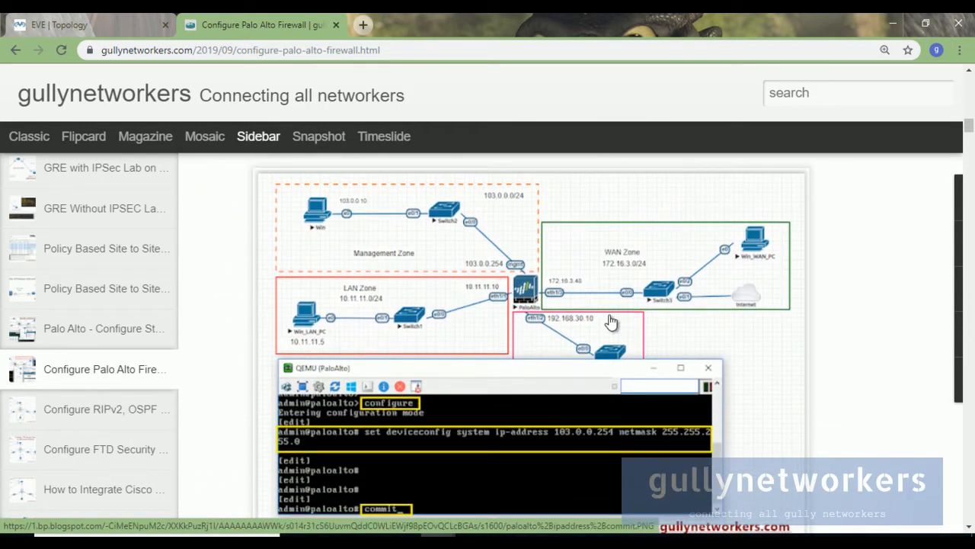
{"action": "scroll", "coordinate": [677, 396], "scroll_direction": "down", "scroll_amount": 6}
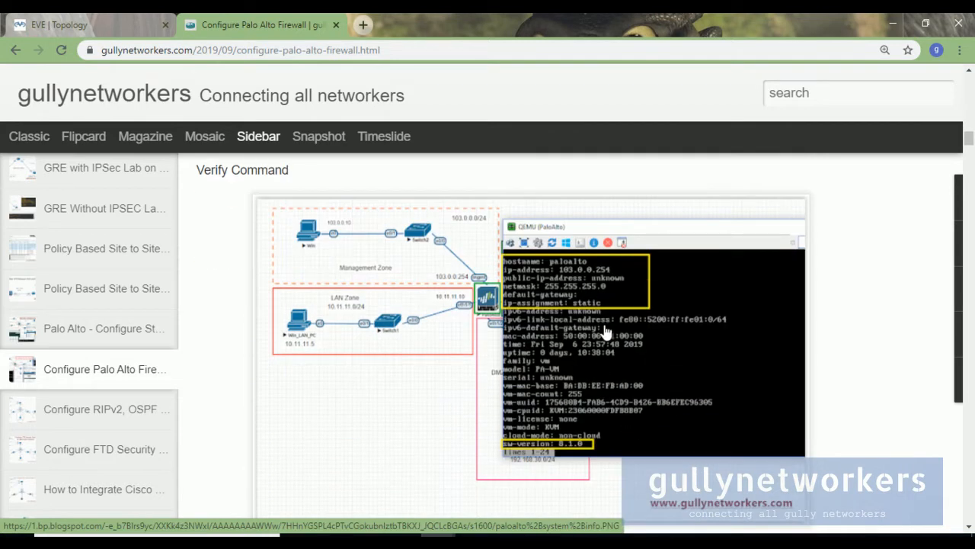
Scroll on to the Create L3 Zones section, then switch to the ADMIN-PC firewall session.
{"action": "scroll", "coordinate": [609, 403], "scroll_direction": "down", "scroll_amount": 2}
{"action": "scroll", "coordinate": [610, 404], "scroll_direction": "down", "scroll_amount": 3}
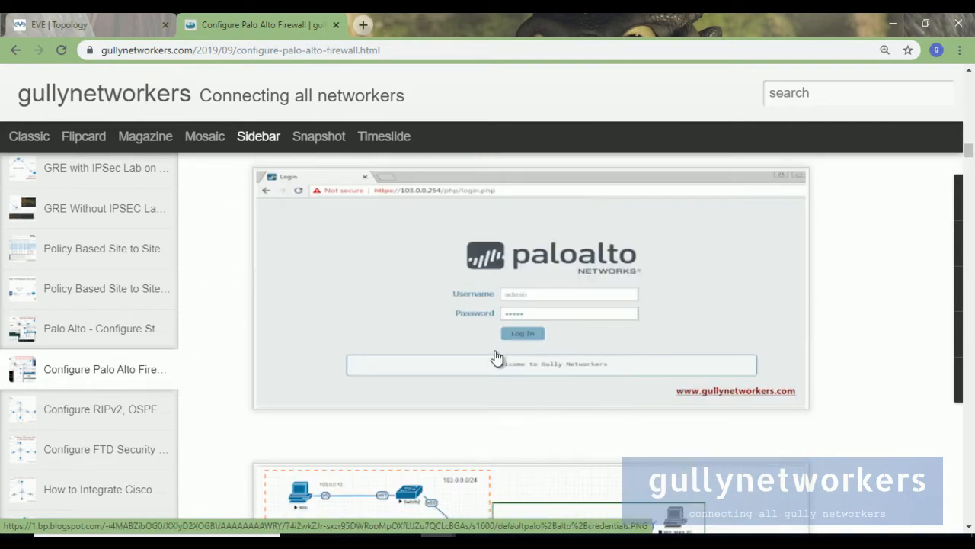
{"action": "scroll", "coordinate": [571, 385], "scroll_direction": "down", "scroll_amount": 2}
{"action": "scroll", "coordinate": [571, 383], "scroll_direction": "down", "scroll_amount": 6}
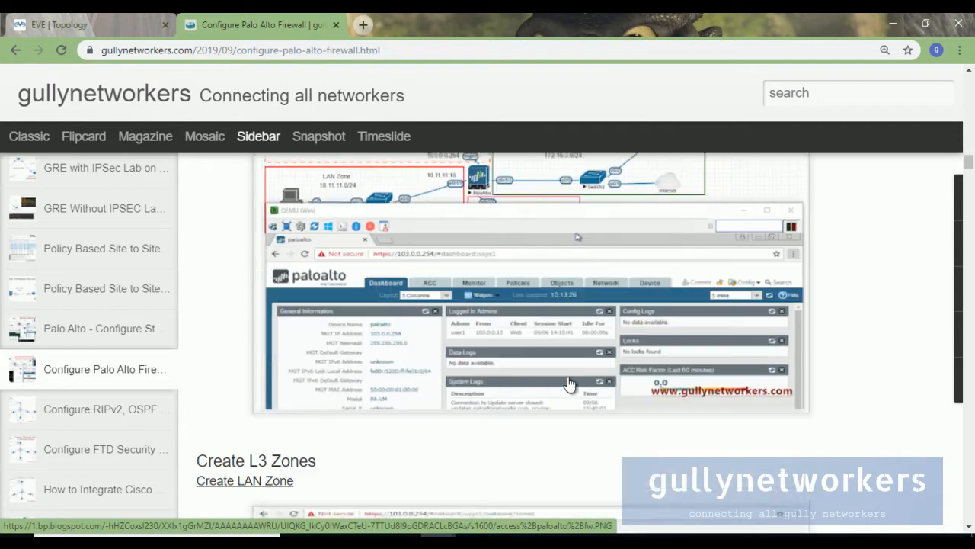
{"action": "scroll", "coordinate": [570, 383], "scroll_direction": "down", "scroll_amount": 1}
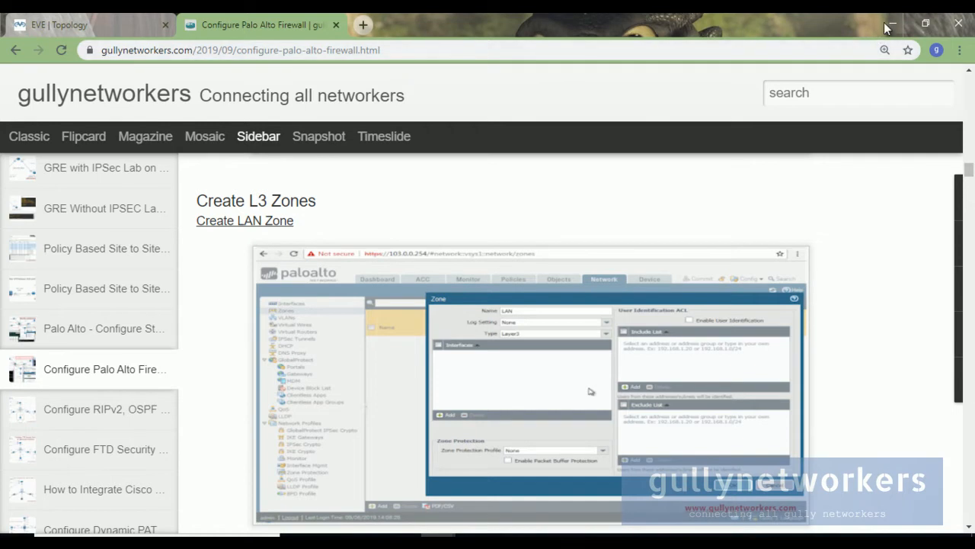
{"action": "mouse_move", "coordinate": [649, 541]}
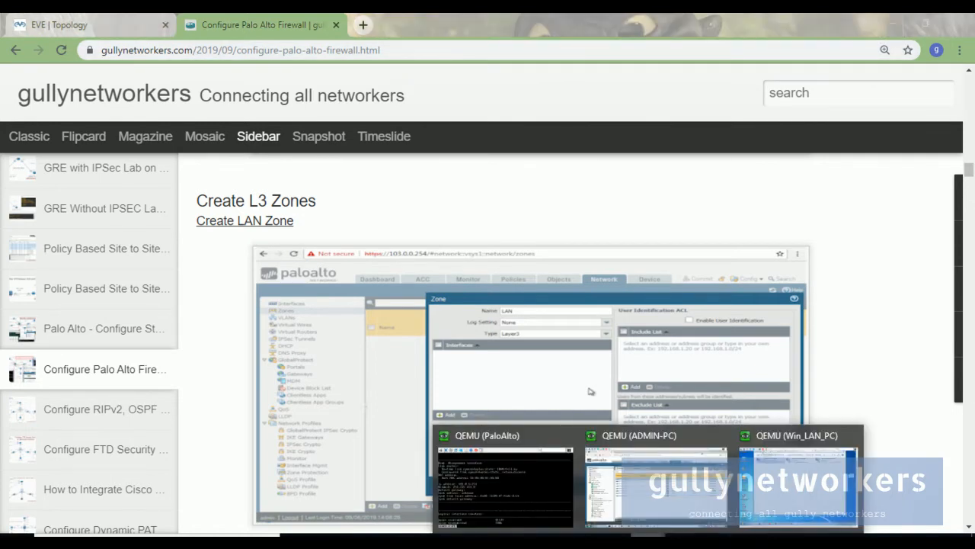
{"action": "left_click", "coordinate": [668, 477]}
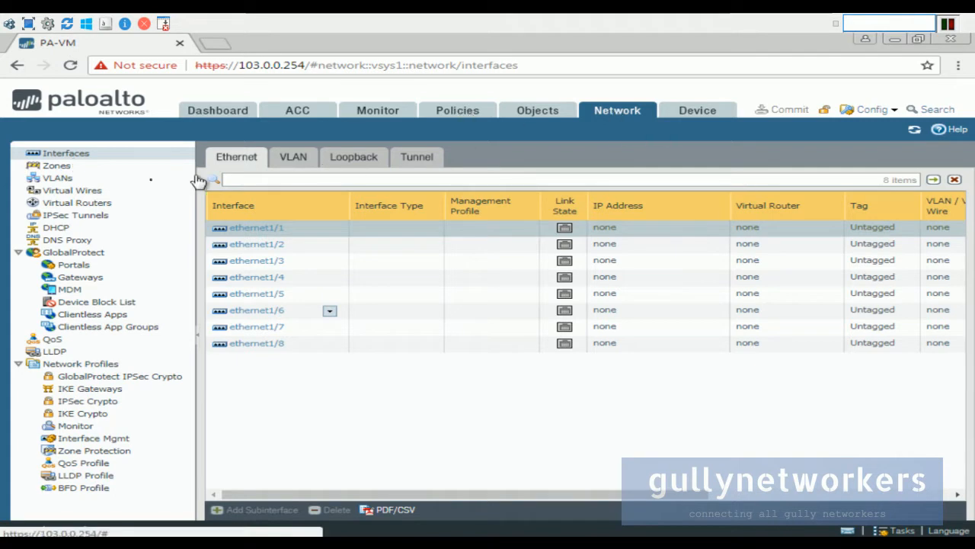
Create a Layer3 zone named 'LAN Zone' under Network > Zones.
{"action": "left_click", "coordinate": [55, 169]}
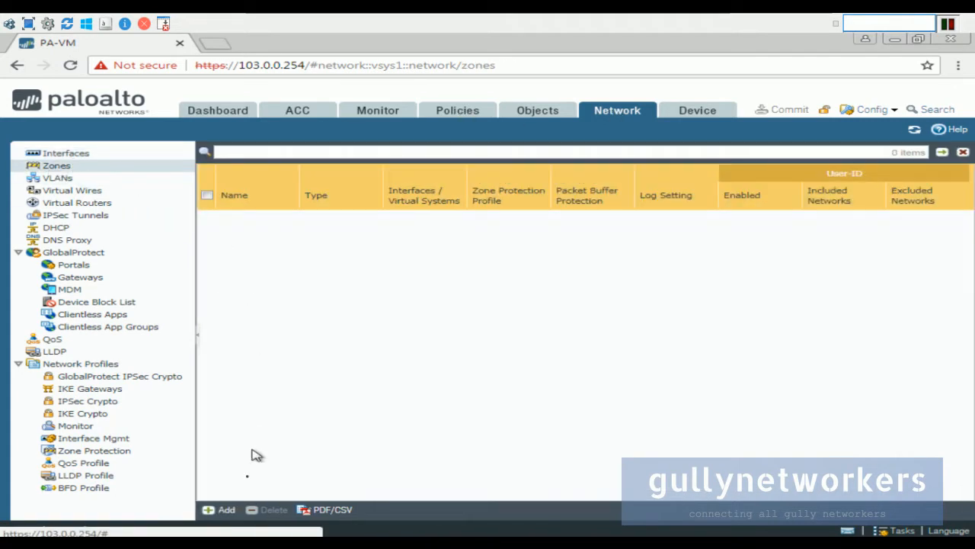
{"action": "left_click", "coordinate": [227, 510]}
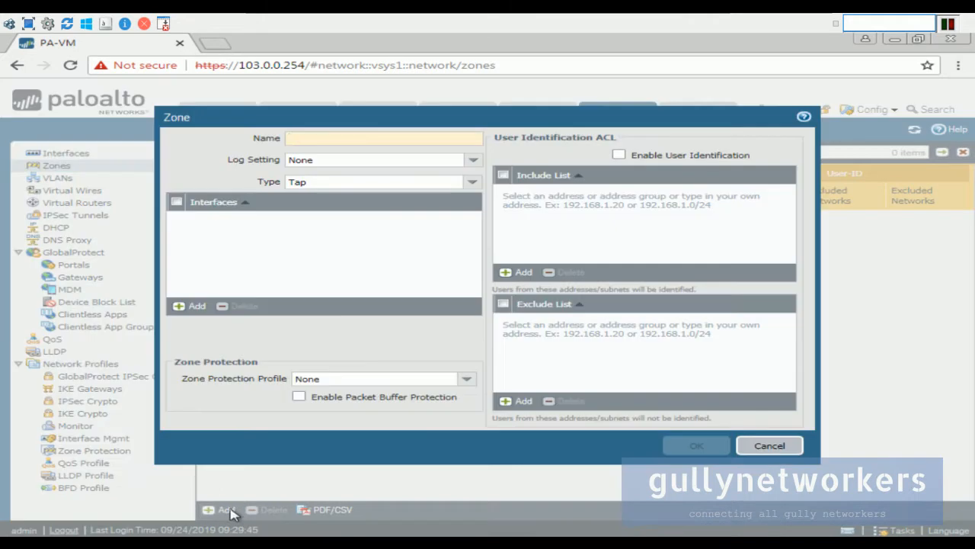
{"action": "left_click", "coordinate": [368, 141]}
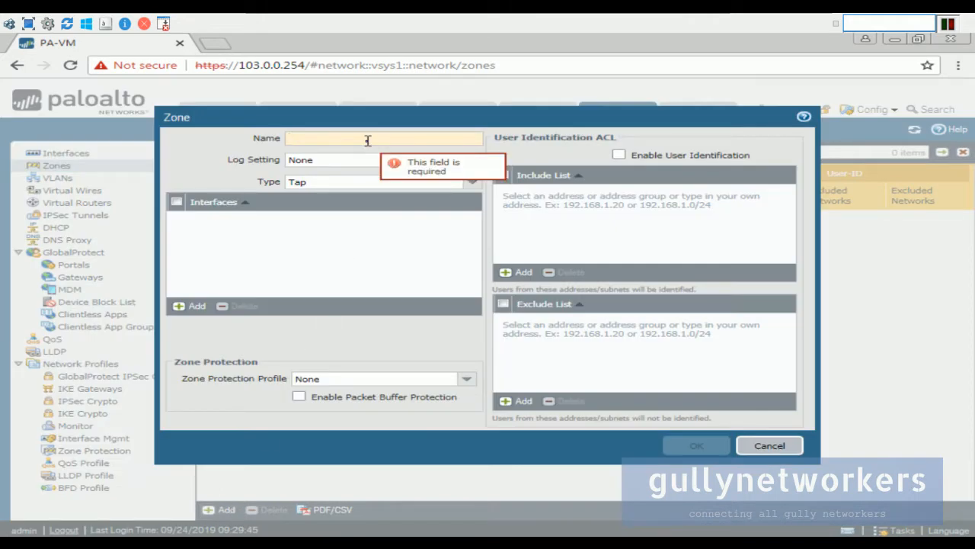
{"action": "type", "text": "LAN Z"}
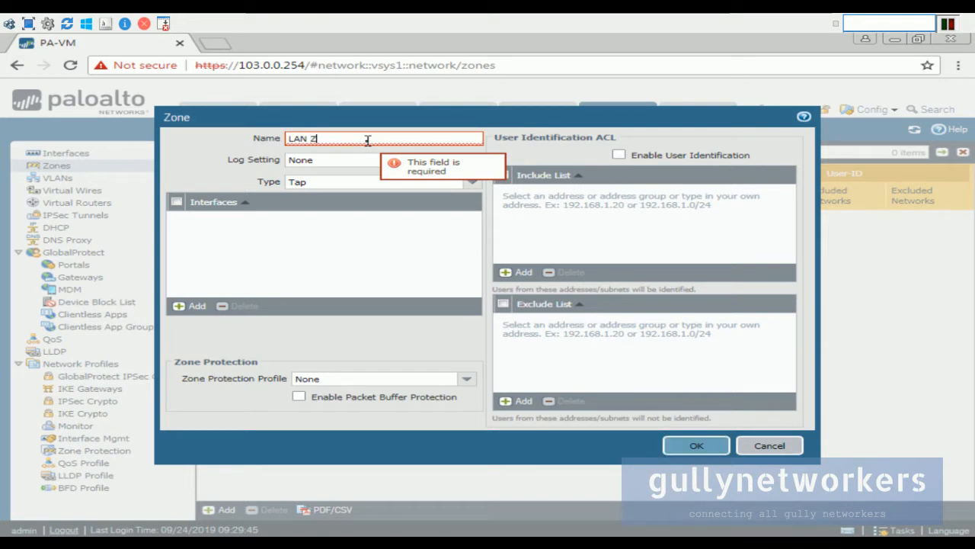
{"action": "type", "text": "one"}
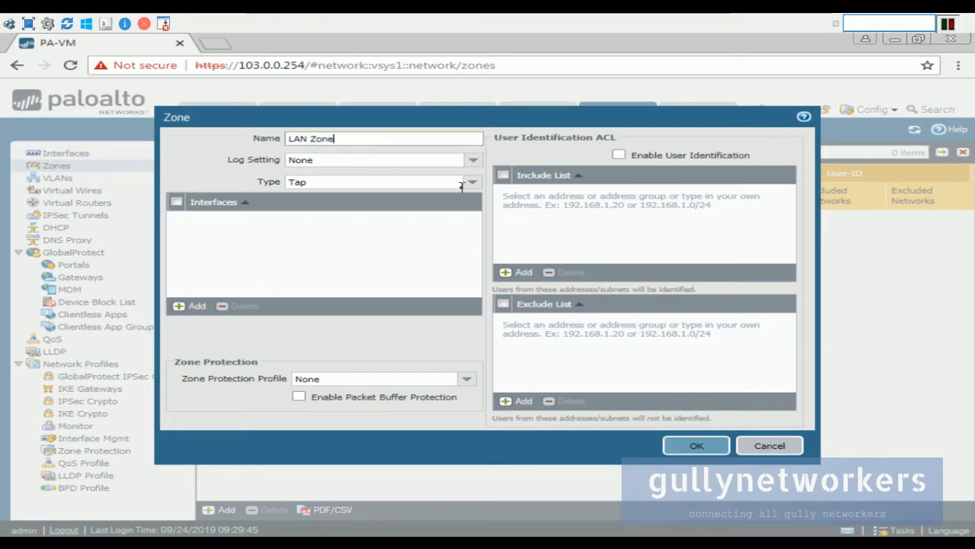
{"action": "left_click", "coordinate": [473, 182]}
{"action": "left_click", "coordinate": [370, 238]}
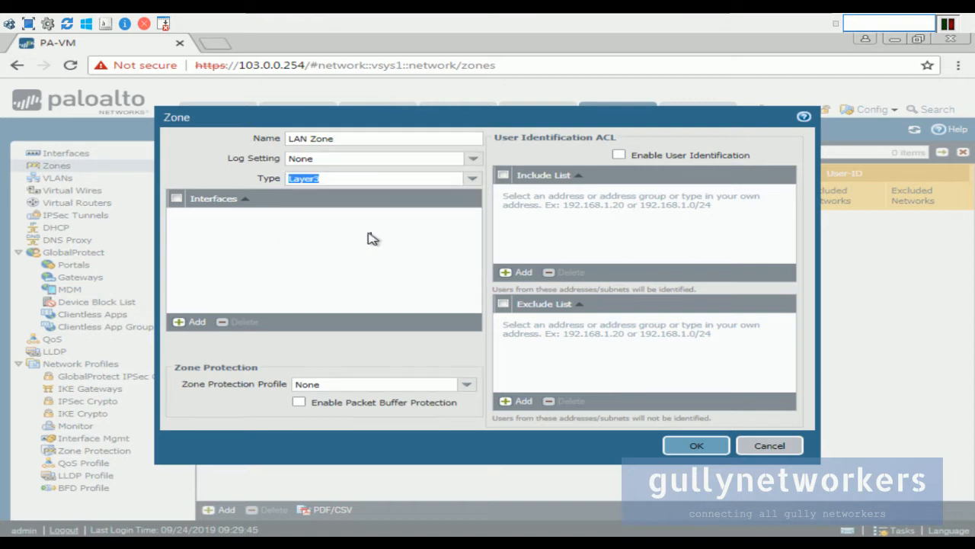
{"action": "left_click", "coordinate": [699, 448]}
{"action": "left_click", "coordinate": [226, 511]}
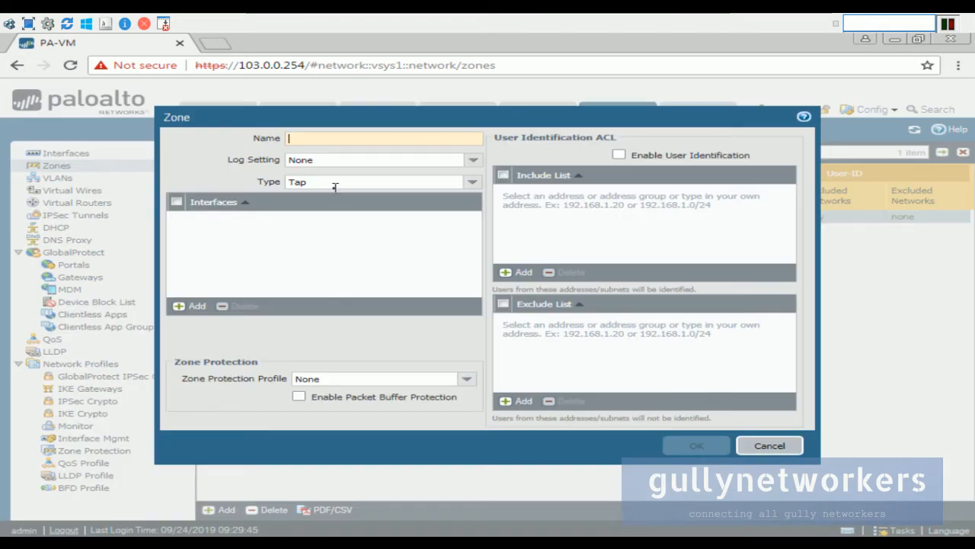
Create the 'WAN Zone' zone with type Layer3.
{"action": "type", "text": "WAN Zone"}
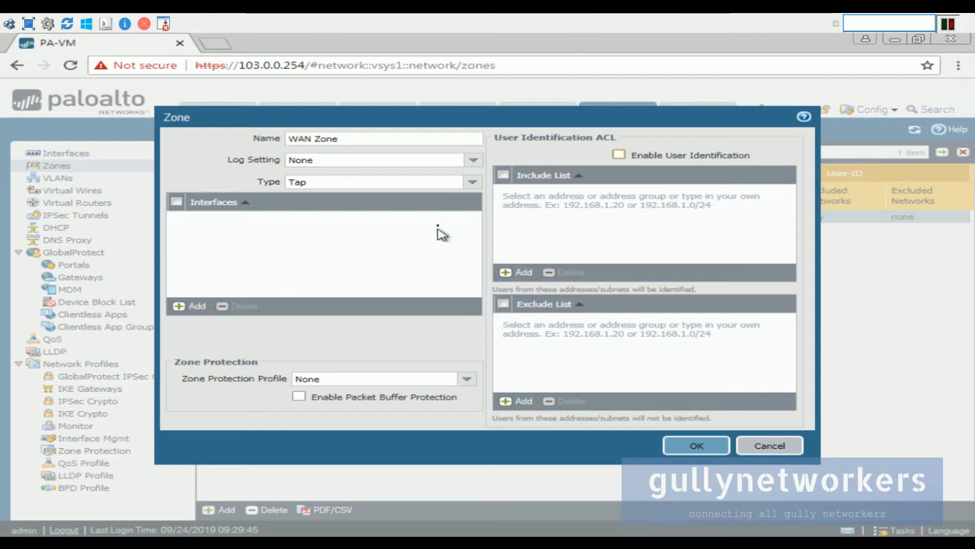
{"action": "left_click", "coordinate": [470, 184]}
{"action": "left_click", "coordinate": [381, 235]}
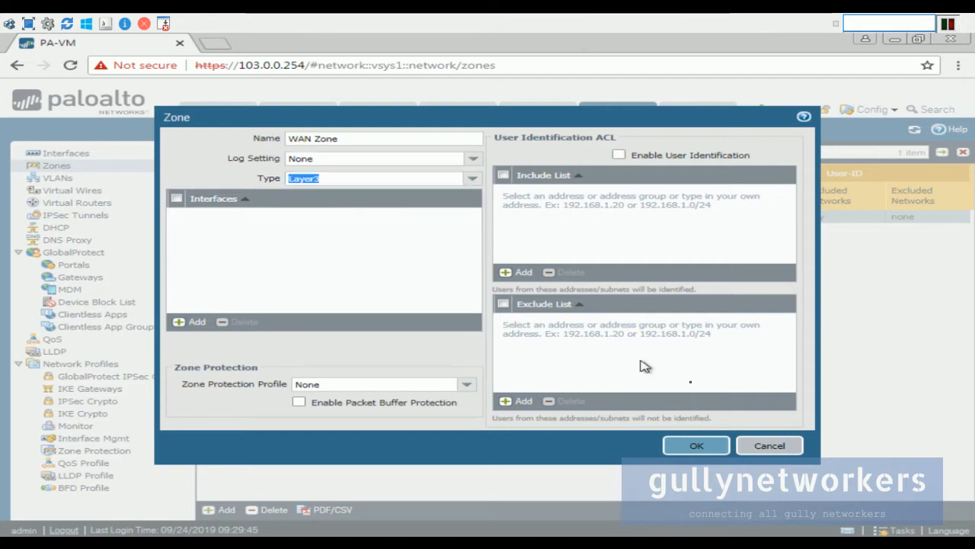
{"action": "left_click", "coordinate": [716, 442]}
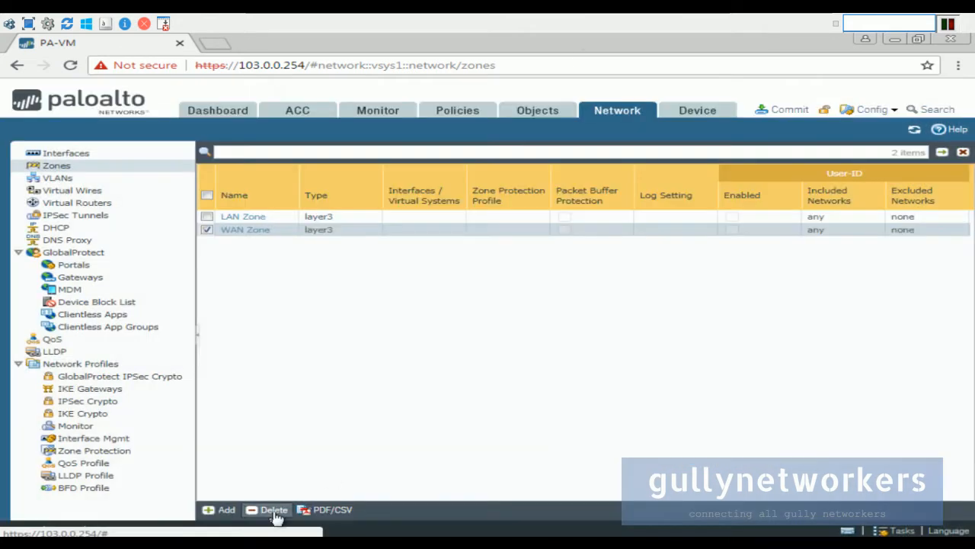
Add a third zone, 'DMZ Zone', also of type Layer3.
{"action": "left_click", "coordinate": [226, 510]}
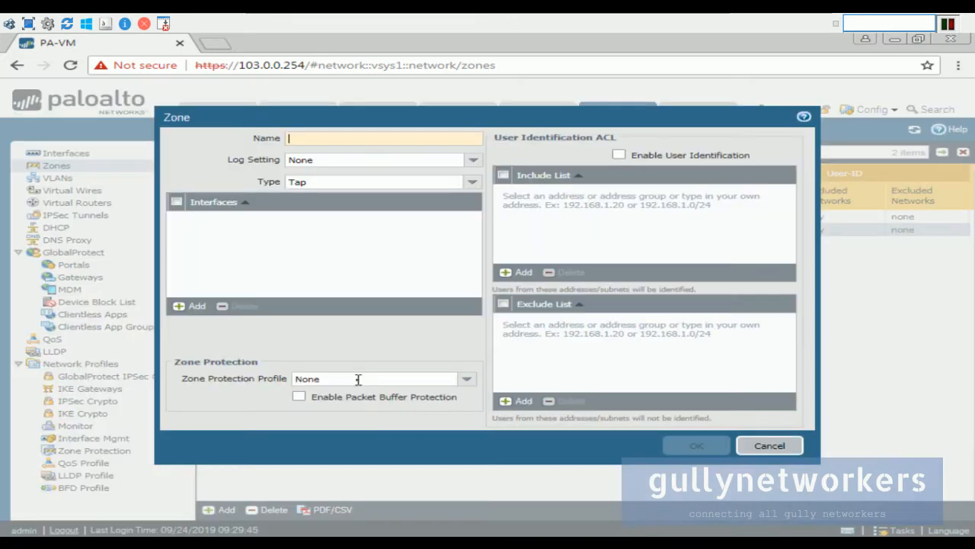
{"action": "type", "text": "DMZ Zone"}
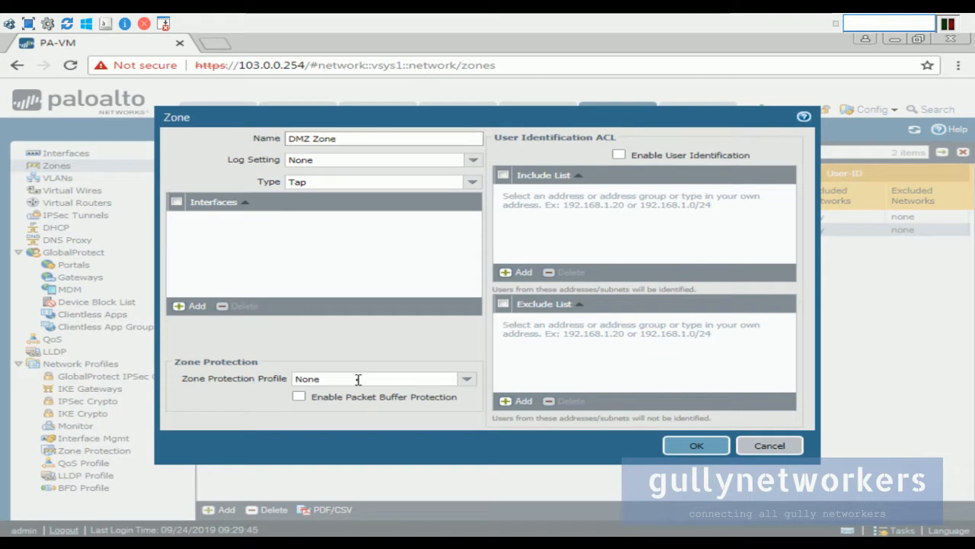
{"action": "left_click", "coordinate": [470, 183]}
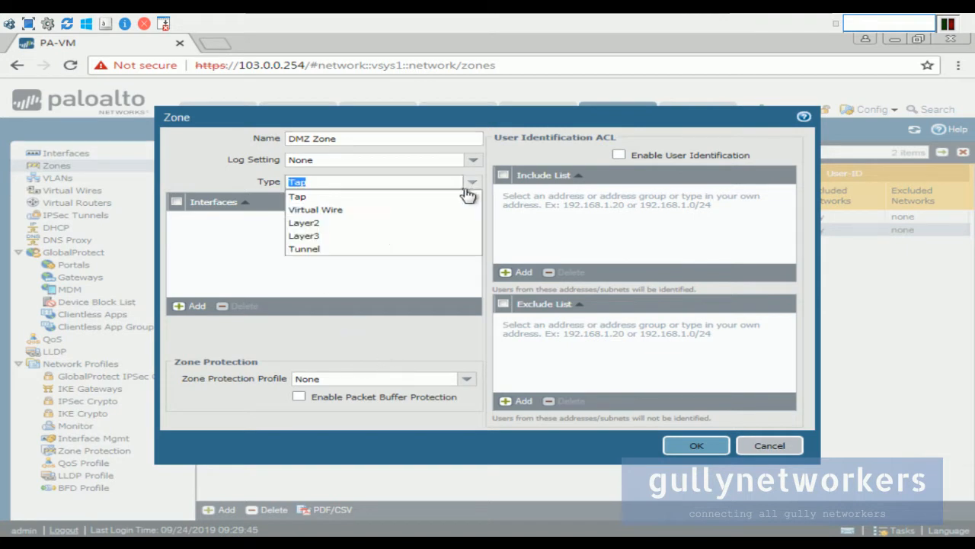
{"action": "left_click", "coordinate": [377, 236]}
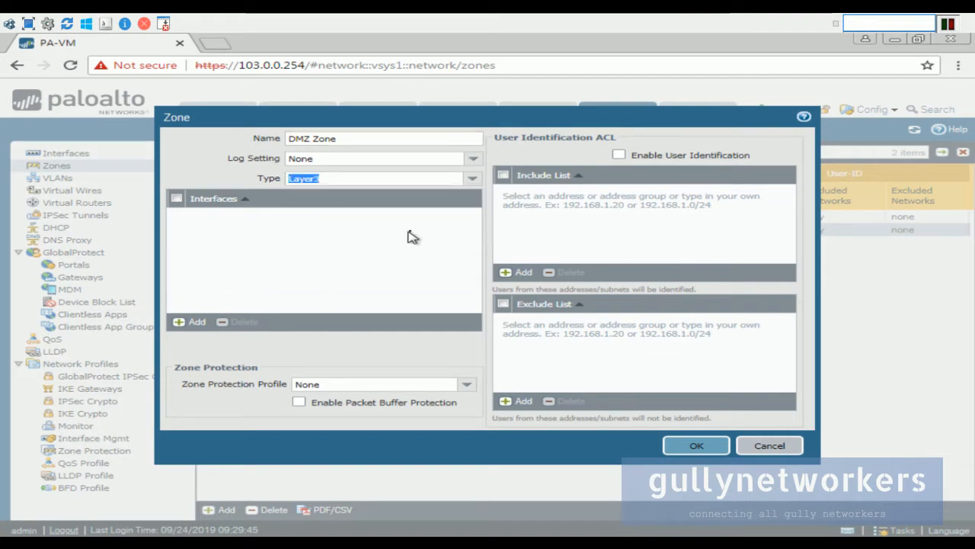
{"action": "left_click", "coordinate": [698, 446]}
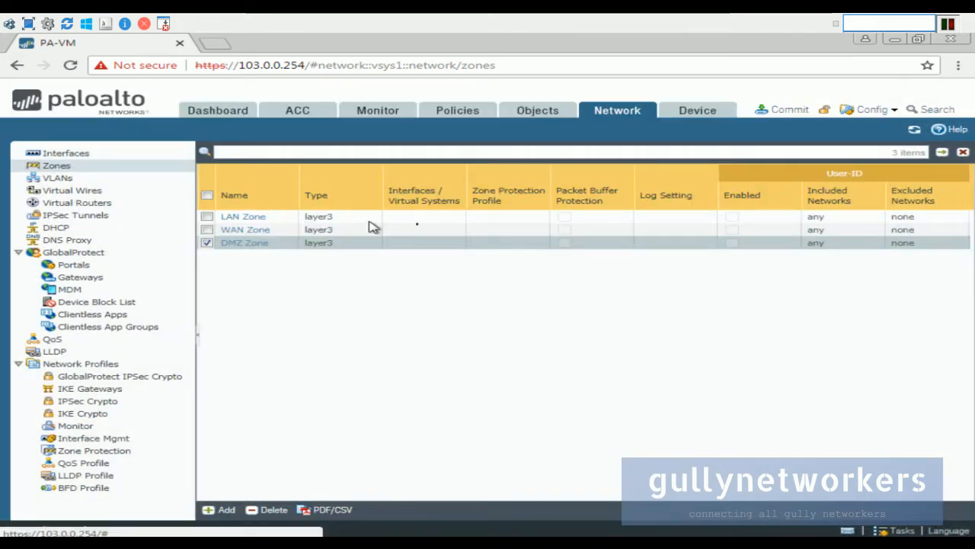
Minimise the firewall console and scroll the blog to the Create Object for IP Address LAN_IP example.
{"action": "mouse_move", "coordinate": [657, 16]}
{"action": "left_click", "coordinate": [694, 22]}
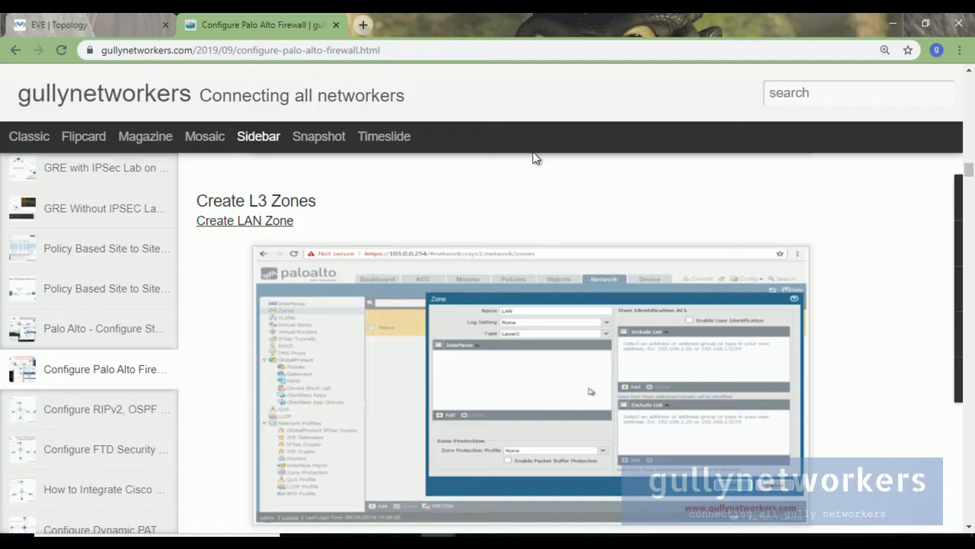
{"action": "scroll", "coordinate": [538, 323], "scroll_direction": "down", "scroll_amount": 5}
{"action": "scroll", "coordinate": [545, 322], "scroll_direction": "up", "scroll_amount": 2}
{"action": "scroll", "coordinate": [545, 322], "scroll_direction": "up", "scroll_amount": 4}
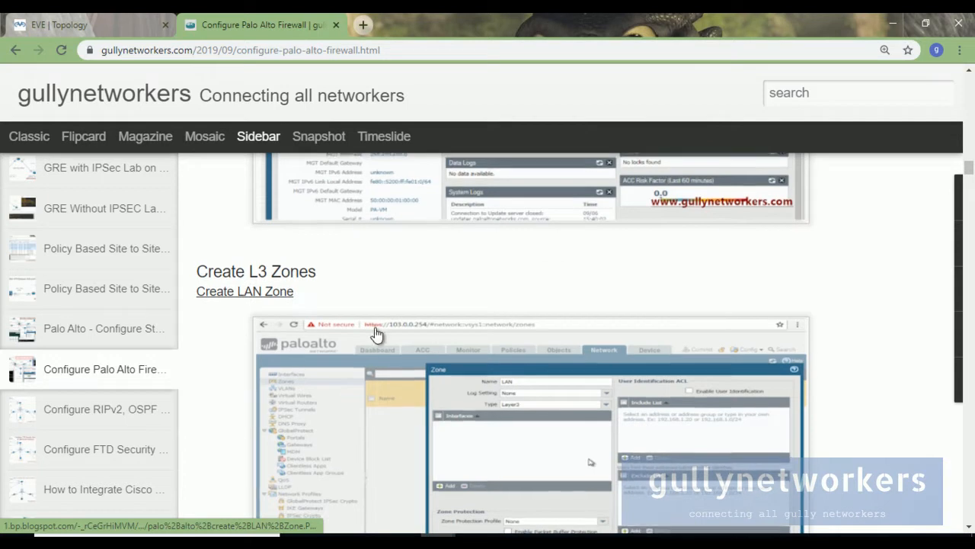
{"action": "scroll", "coordinate": [374, 332], "scroll_direction": "down", "scroll_amount": 5}
{"action": "scroll", "coordinate": [401, 368], "scroll_direction": "down", "scroll_amount": 4}
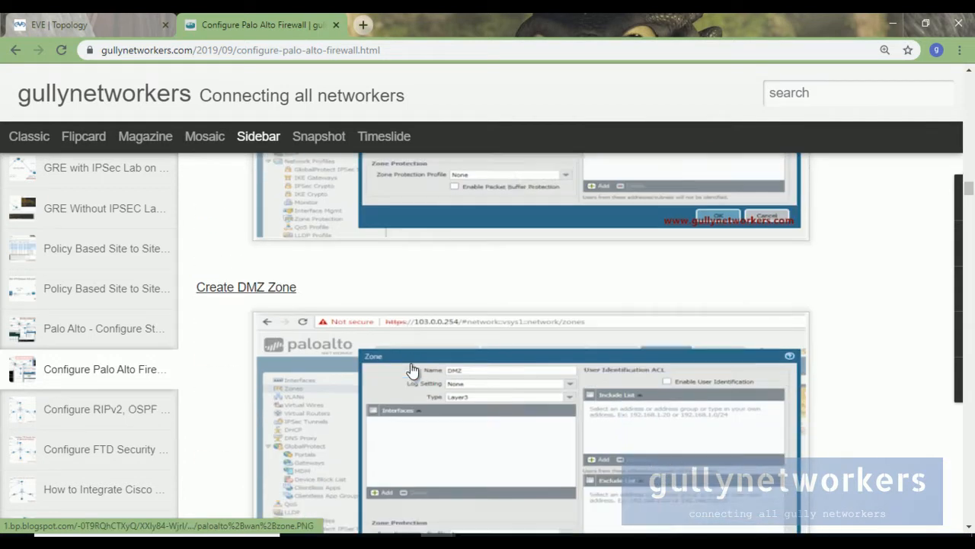
{"action": "scroll", "coordinate": [413, 370], "scroll_direction": "down", "scroll_amount": 6}
{"action": "scroll", "coordinate": [415, 371], "scroll_direction": "down", "scroll_amount": 4}
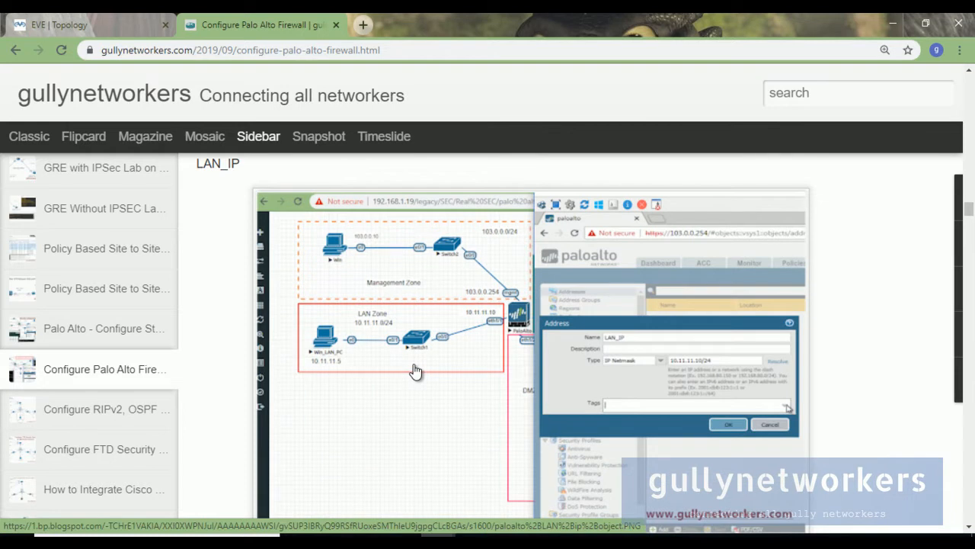
{"action": "scroll", "coordinate": [421, 371], "scroll_direction": "up", "scroll_amount": 1}
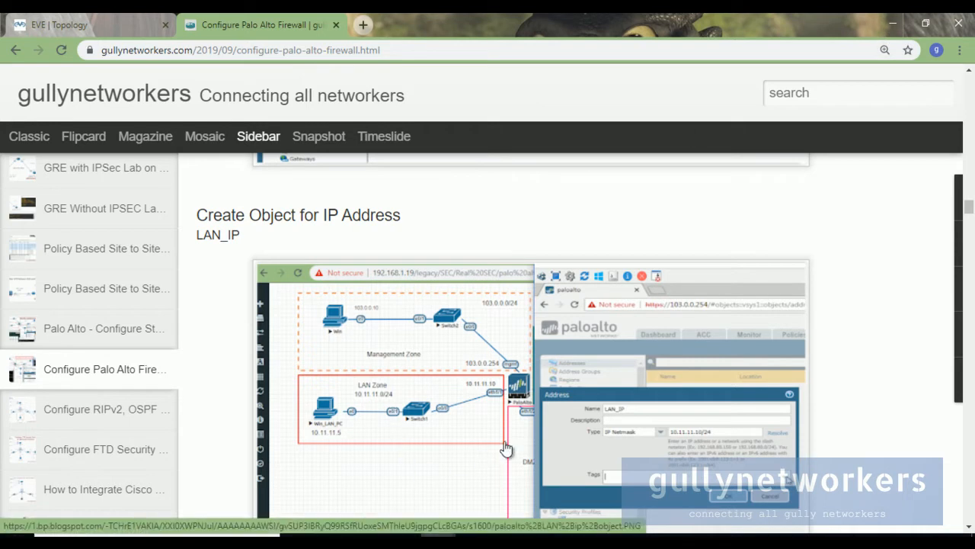
{"action": "left_click", "coordinate": [648, 541]}
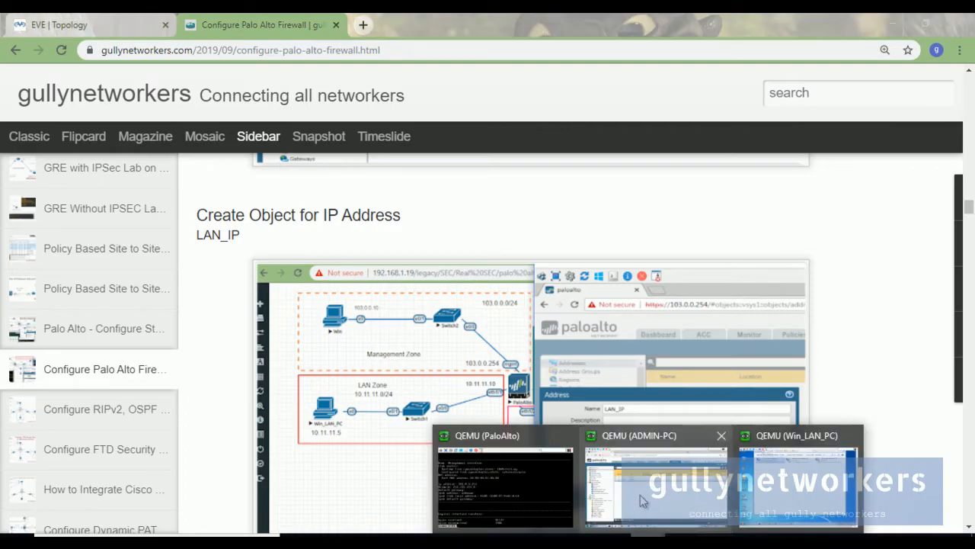
Start a new address object under Objects > Addresses, then minimise the console to view the blog.
{"action": "left_click", "coordinate": [640, 499]}
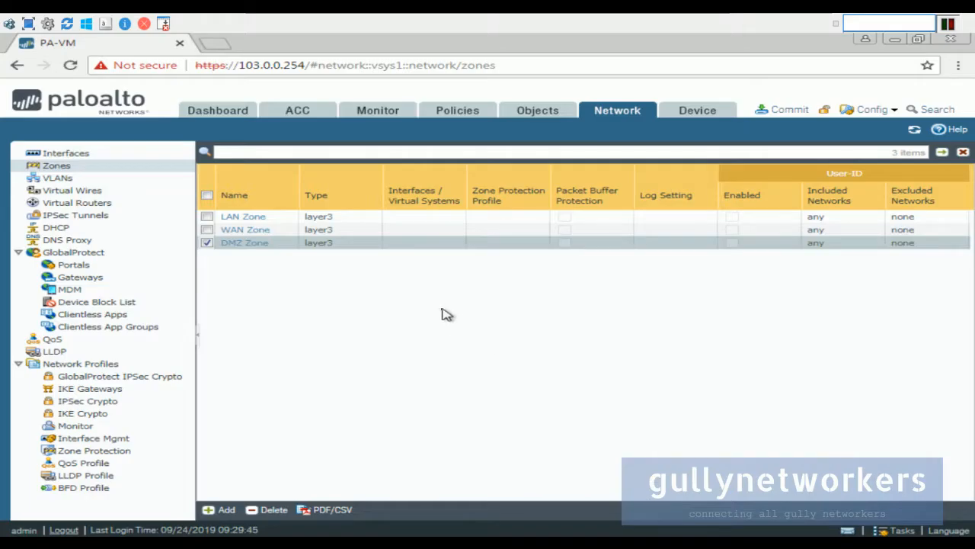
{"action": "left_click", "coordinate": [546, 116]}
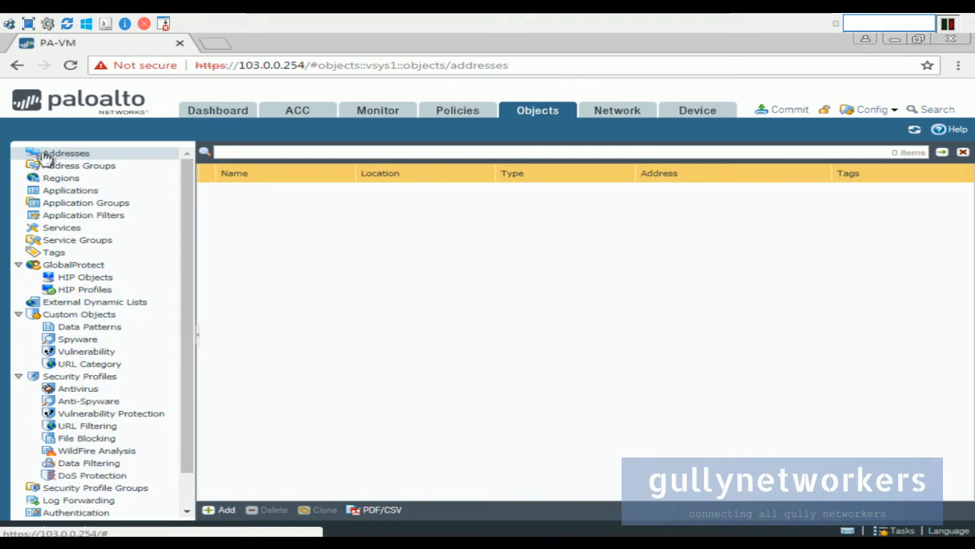
{"action": "left_click", "coordinate": [226, 509]}
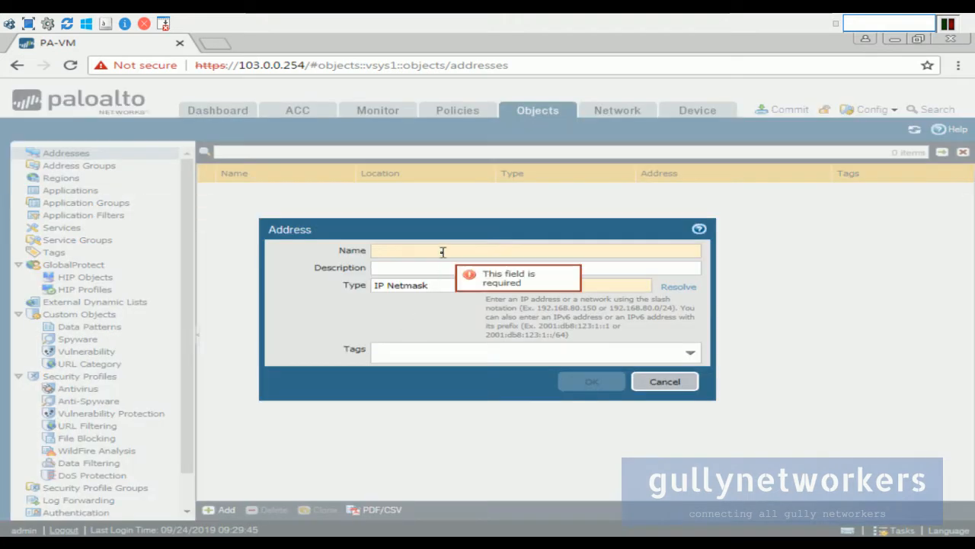
{"action": "left_click", "coordinate": [691, 21]}
{"action": "scroll", "coordinate": [397, 305], "scroll_direction": "down", "scroll_amount": 1}
Open the LAN_IP address-object screenshot in a new tab, view it, then return to the article.
{"action": "right_click", "coordinate": [390, 295]}
{"action": "left_click", "coordinate": [429, 305]}
{"action": "left_click", "coordinate": [429, 26]}
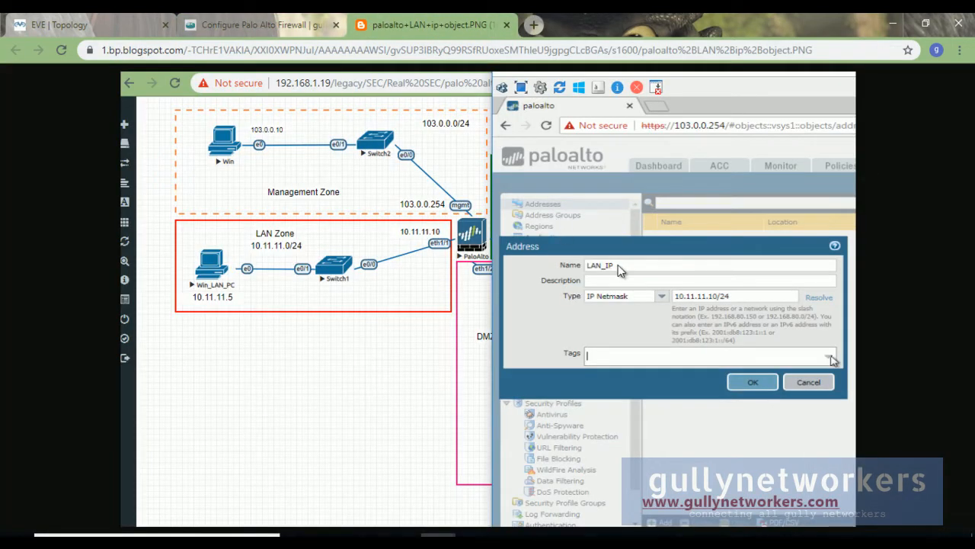
{"action": "left_click", "coordinate": [267, 41]}
Open the DMZ_IP screenshot in its own tab, view it, and go back to the article.
{"action": "scroll", "coordinate": [429, 320], "scroll_direction": "down", "scroll_amount": 6}
{"action": "scroll", "coordinate": [436, 318], "scroll_direction": "up", "scroll_amount": 2}
{"action": "scroll", "coordinate": [436, 317], "scroll_direction": "down", "scroll_amount": 1}
{"action": "right_click", "coordinate": [439, 311]}
{"action": "left_click", "coordinate": [469, 318]}
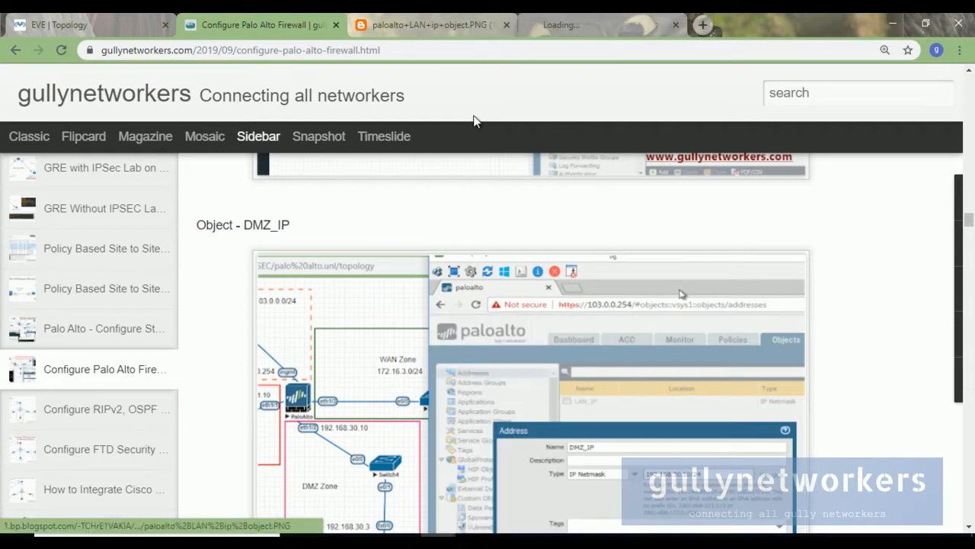
{"action": "left_click", "coordinate": [602, 24]}
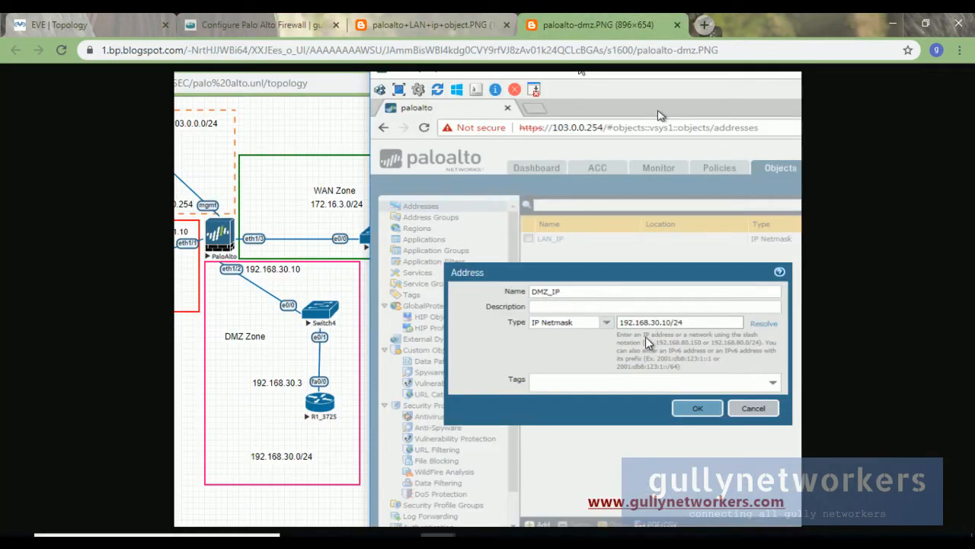
{"action": "left_click", "coordinate": [259, 24]}
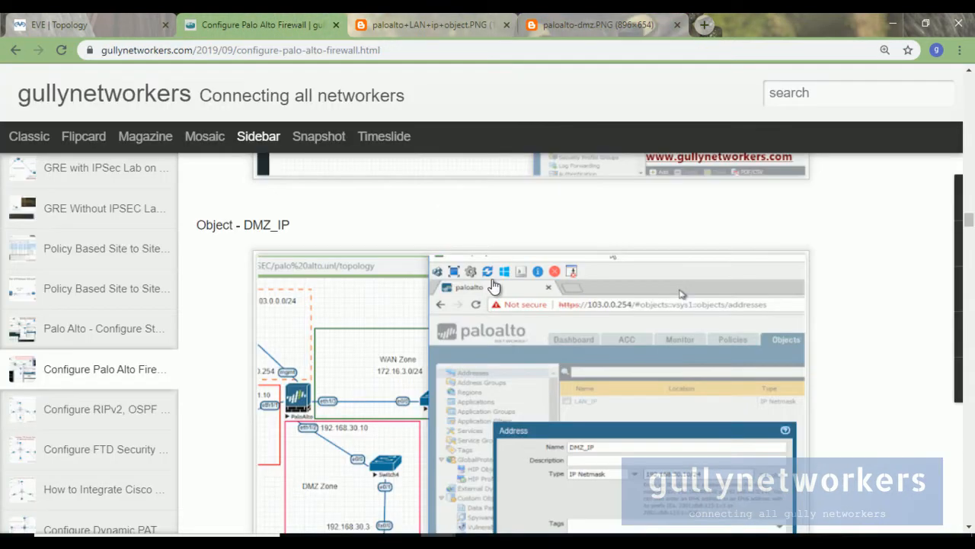
Open the WAN object screenshot in a new tab, review the LAN_IP one, and return to the article.
{"action": "scroll", "coordinate": [501, 305], "scroll_direction": "down", "scroll_amount": 6}
{"action": "right_click", "coordinate": [501, 305]}
{"action": "left_click", "coordinate": [533, 309]}
{"action": "left_click", "coordinate": [694, 21]}
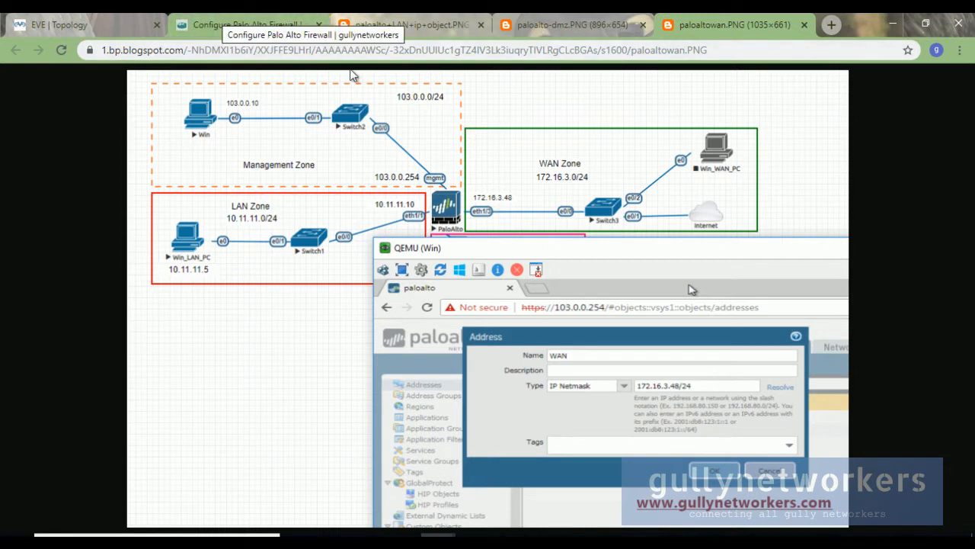
{"action": "left_click", "coordinate": [425, 30]}
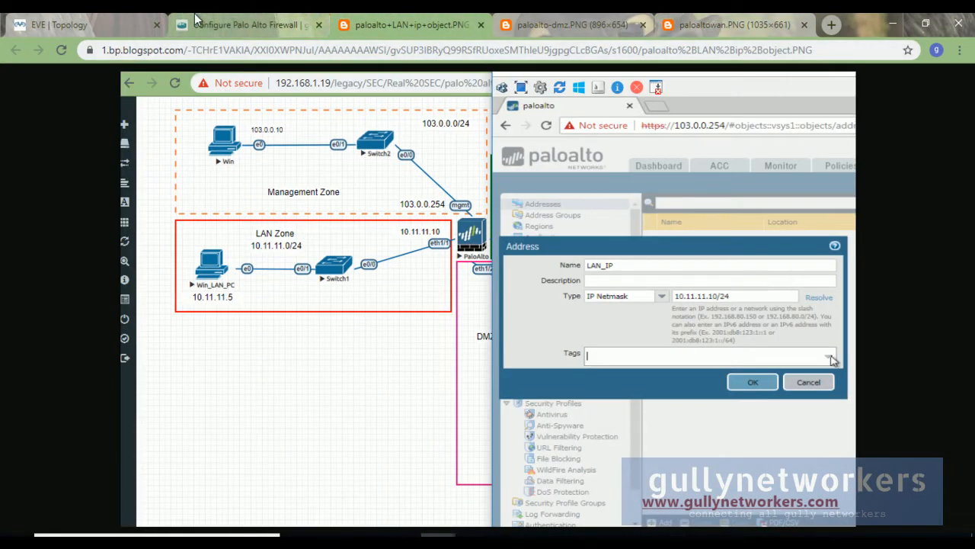
{"action": "left_click", "coordinate": [256, 25]}
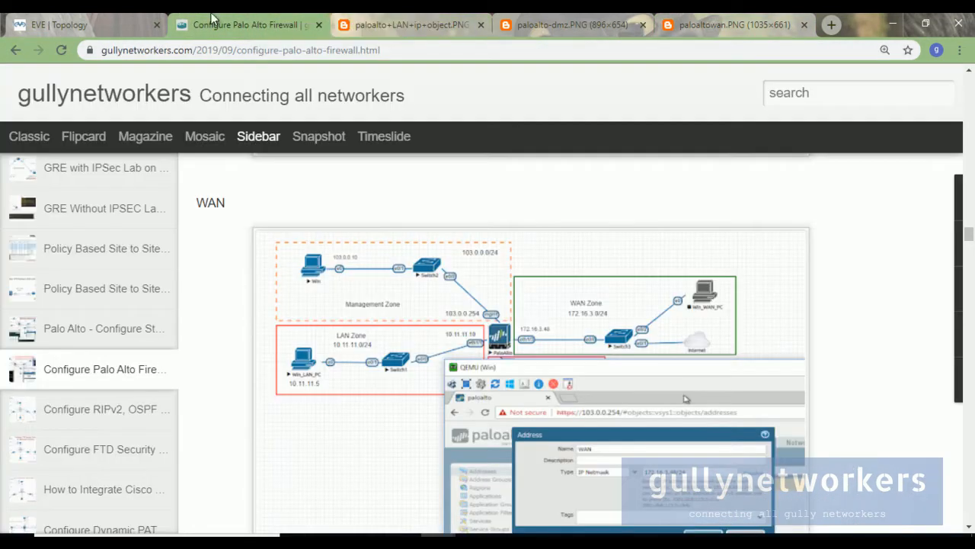
In the ADMIN-PC console, start entering LA for the new address object's Name.
{"action": "mouse_move", "coordinate": [648, 533]}
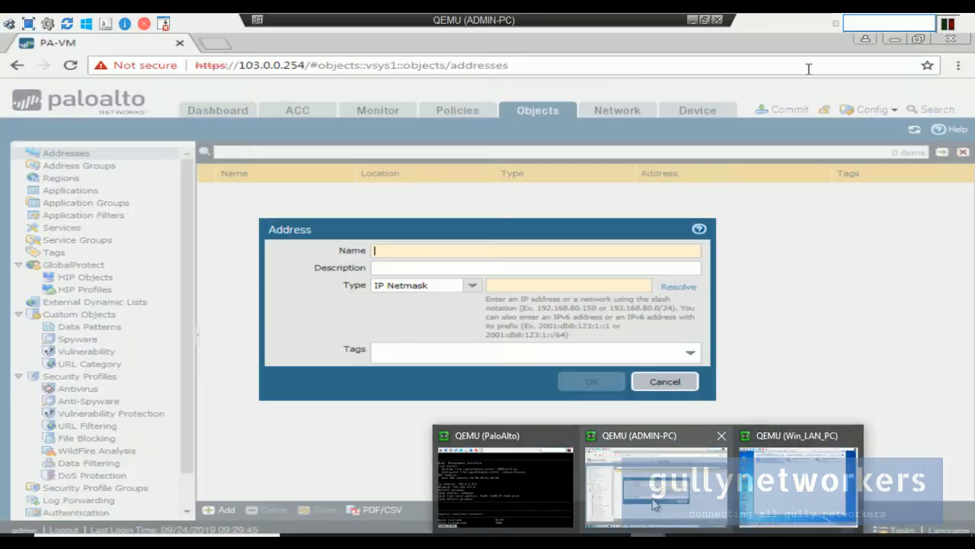
{"action": "left_click", "coordinate": [653, 503]}
{"action": "type", "text": "LAN_"}
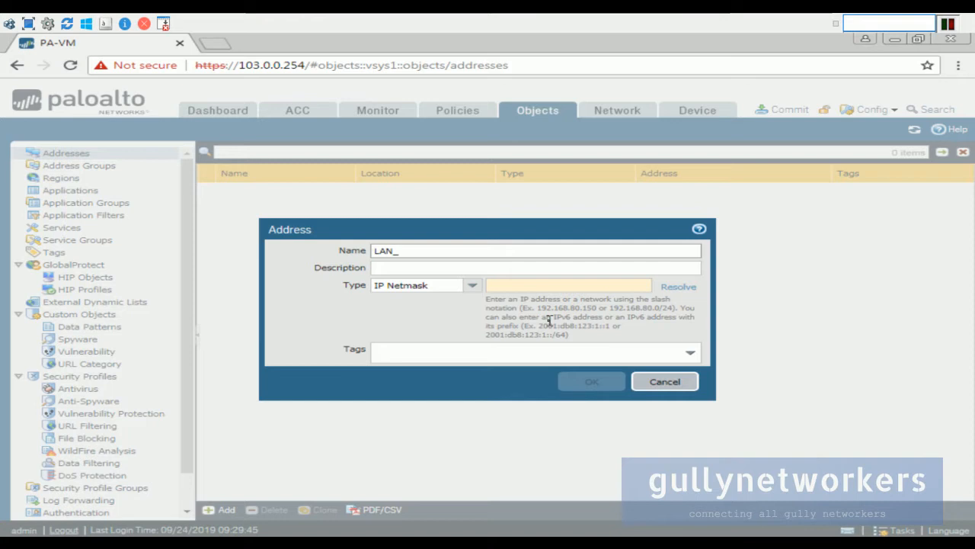
{"action": "key", "text": "Tab"}
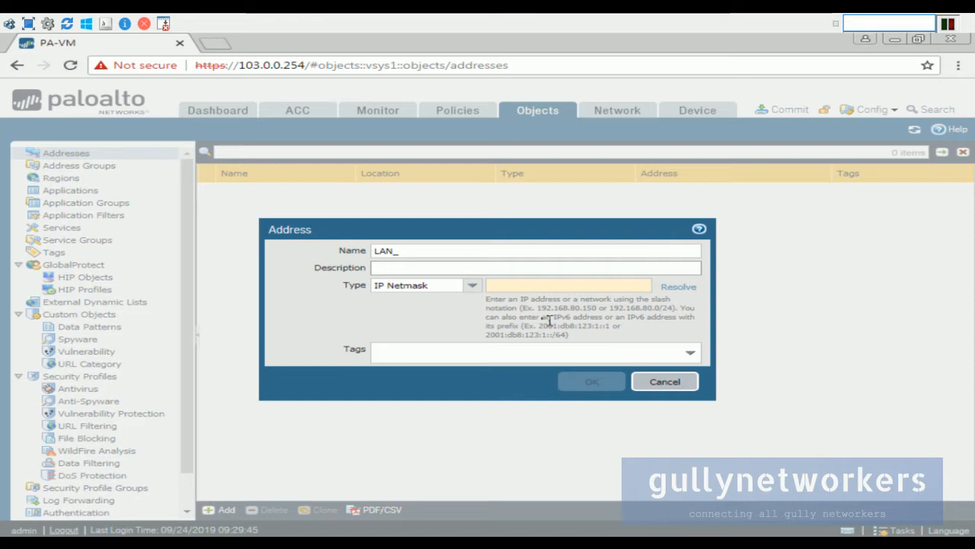
{"action": "left_click", "coordinate": [452, 248]}
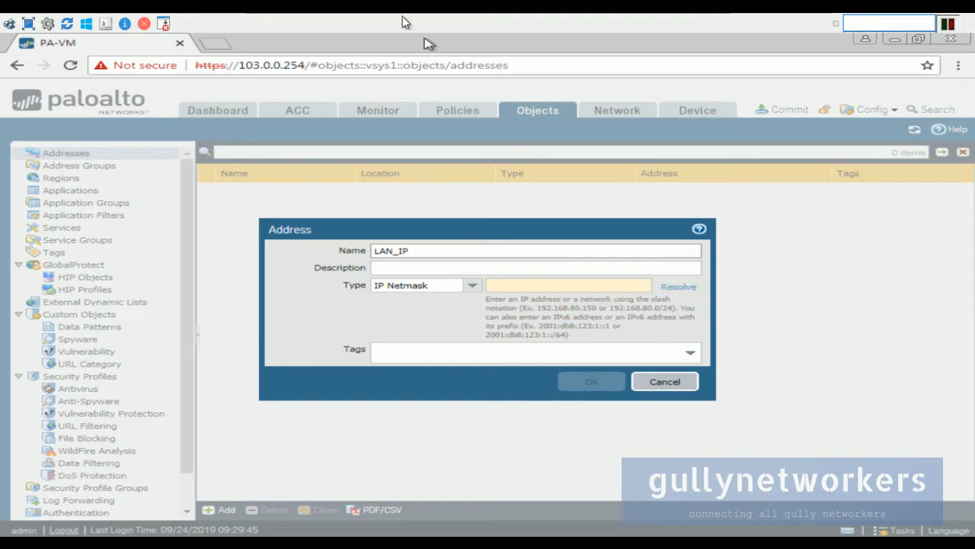
Shrink the ADMIN-PC console window and position it beside the EVE topology.
{"action": "mouse_move", "coordinate": [700, 23]}
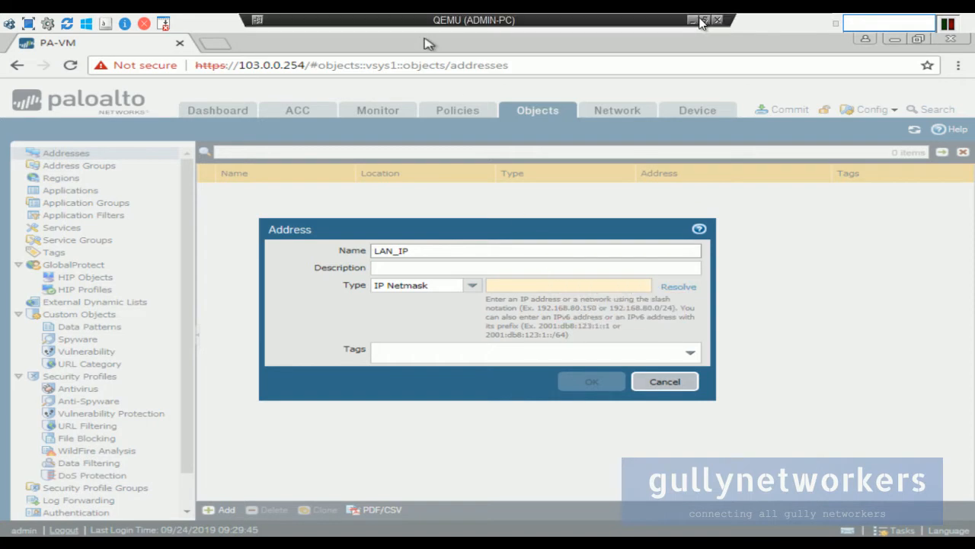
{"action": "left_click", "coordinate": [704, 21]}
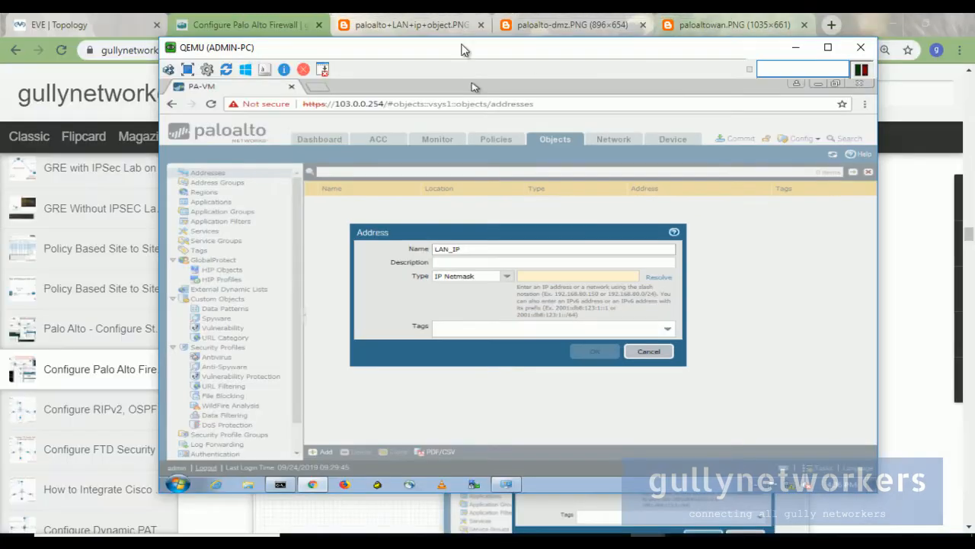
{"action": "left_click_drag", "start_coordinate": [333, 18], "coordinate": [568, 102]}
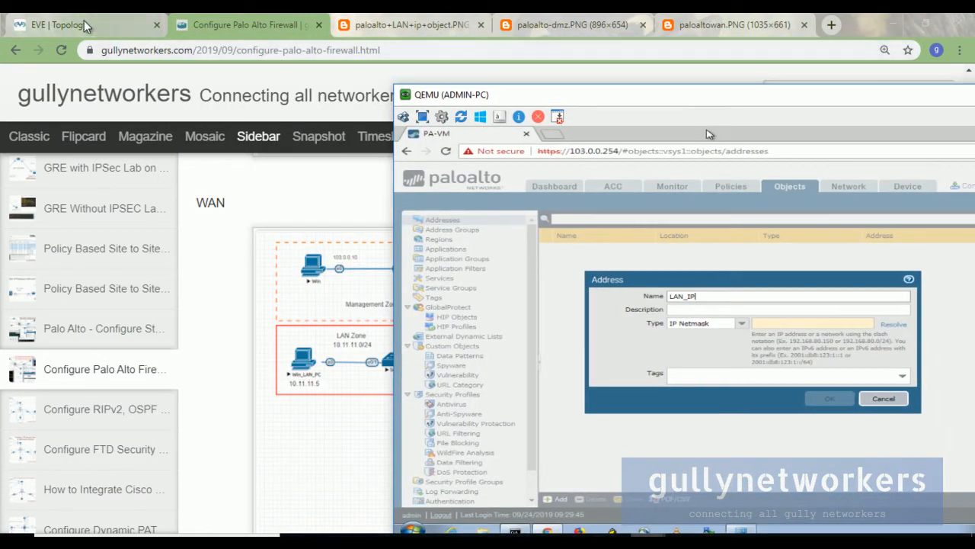
{"action": "left_click", "coordinate": [77, 25]}
{"action": "mouse_move", "coordinate": [609, 529]}
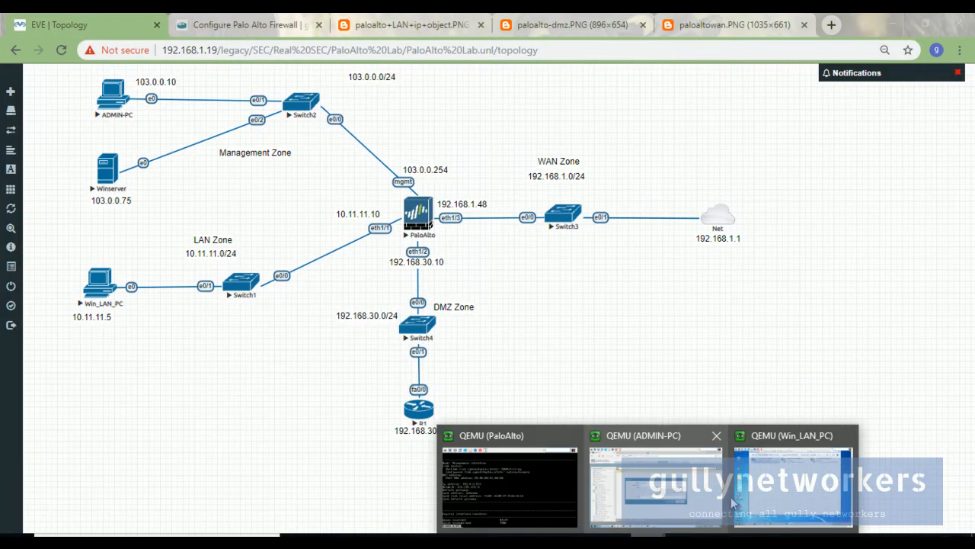
{"action": "left_click", "coordinate": [653, 468]}
{"action": "left_click_drag", "start_coordinate": [616, 97], "coordinate": [585, 90]}
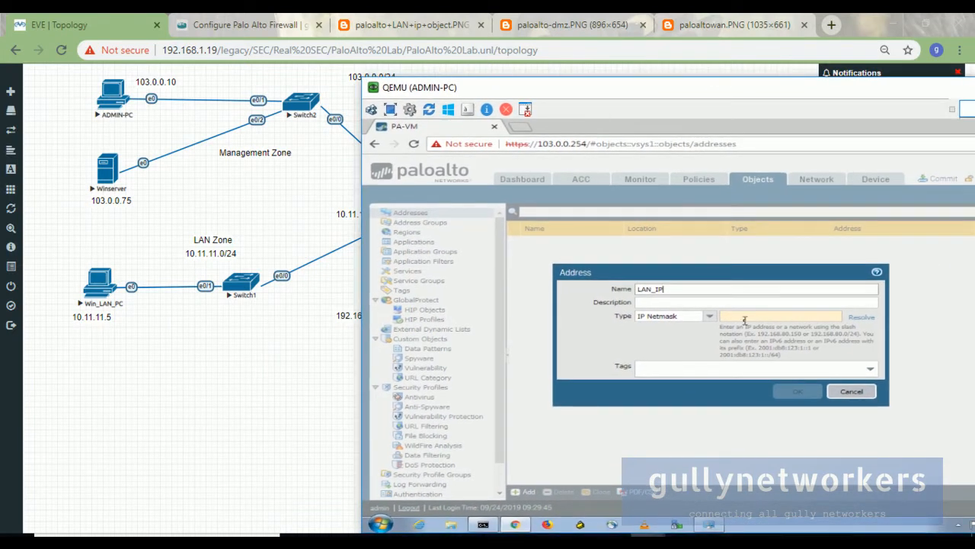
{"action": "left_click_drag", "start_coordinate": [483, 87], "coordinate": [536, 89]}
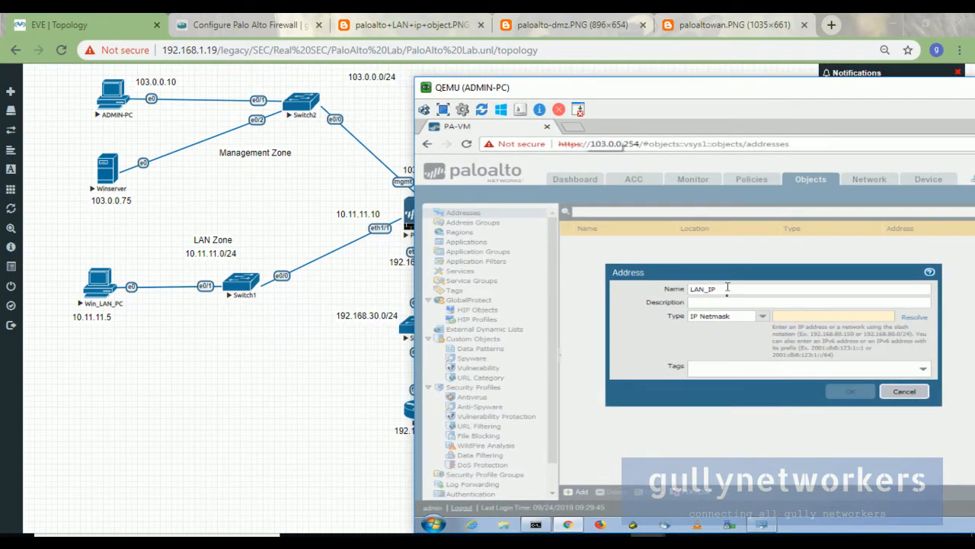
Enter 10.11.11.10/24 with type IP Netmask and save the LAN_IP object.
{"action": "type", "text": "10"}
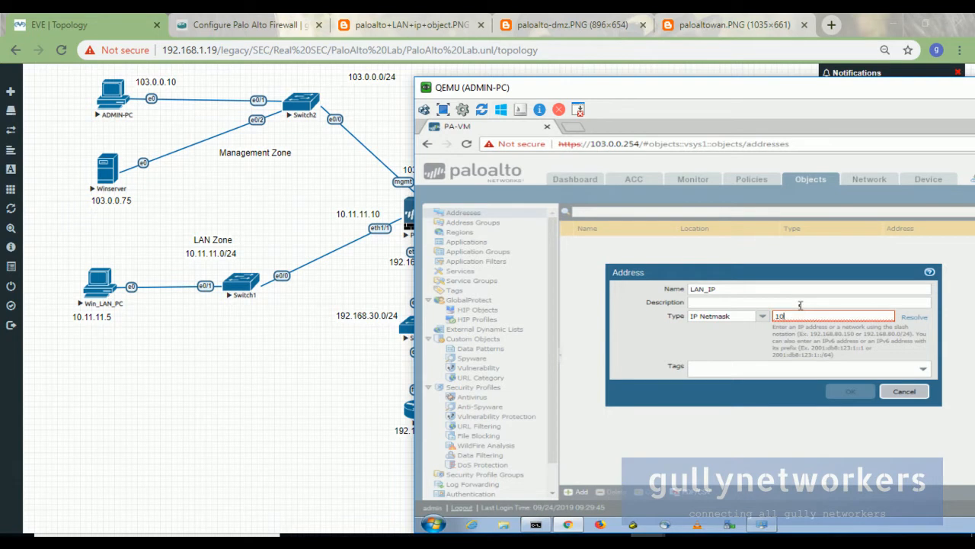
{"action": "type", "text": ".11.11.10/24"}
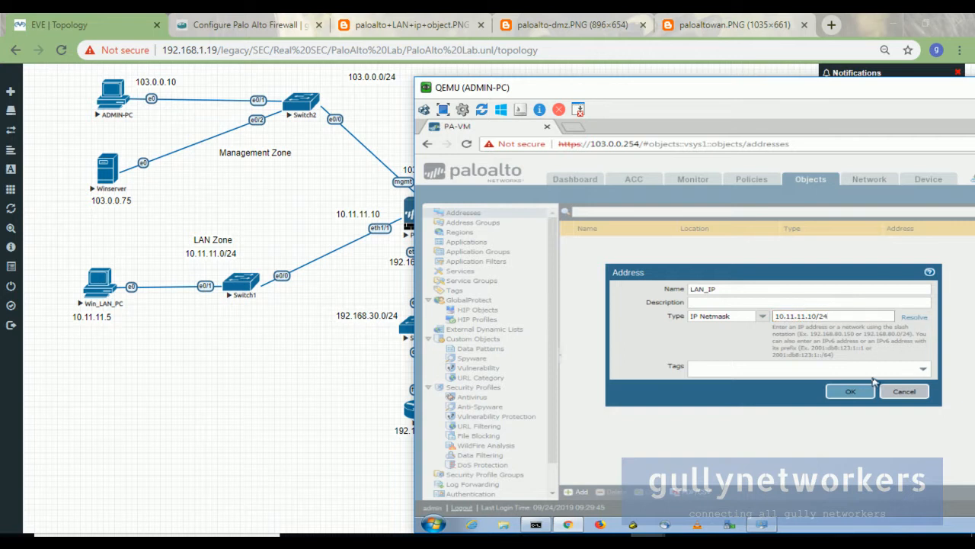
{"action": "left_click", "coordinate": [763, 317]}
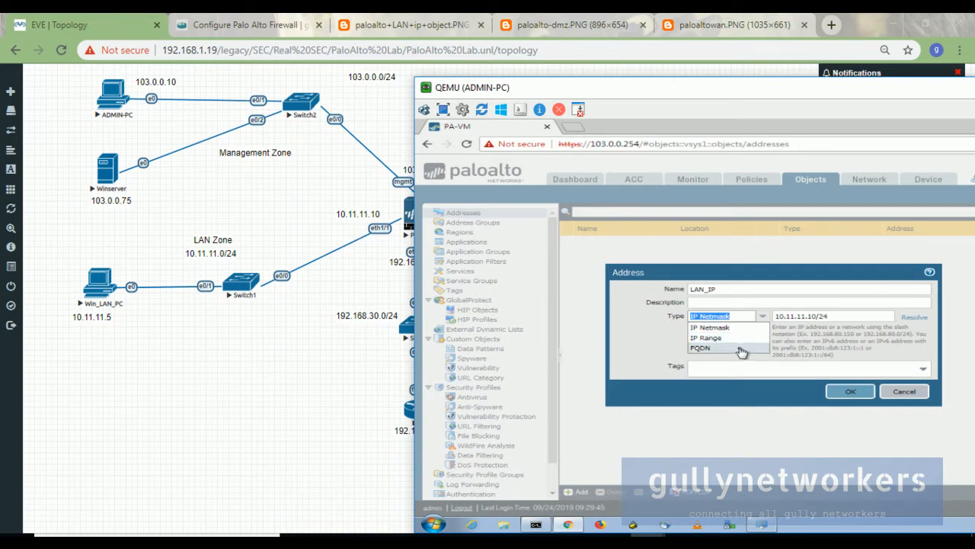
{"action": "left_click", "coordinate": [771, 301]}
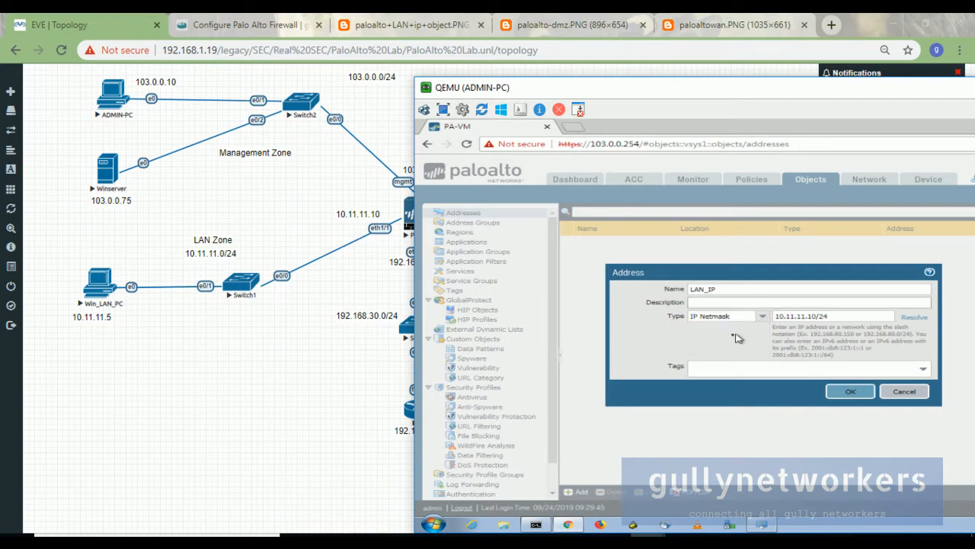
{"action": "left_click", "coordinate": [869, 392]}
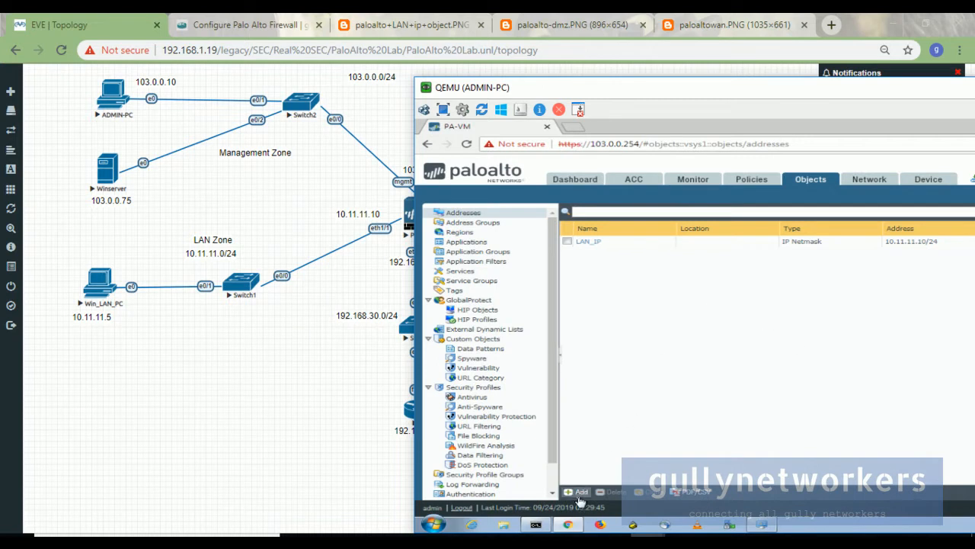
Add a new address object named WAN_IP with IP Netmask 192.168.1.48/24 and save it.
{"action": "left_click", "coordinate": [579, 493]}
{"action": "type", "text": "WAN_IP"}
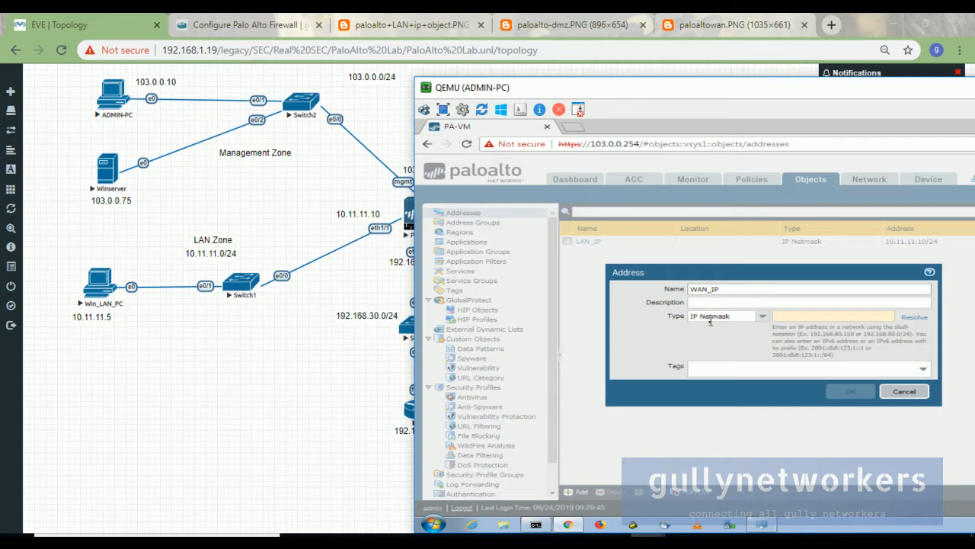
{"action": "left_click", "coordinate": [795, 313]}
{"action": "left_click_drag", "start_coordinate": [724, 103], "coordinate": [623, 249]}
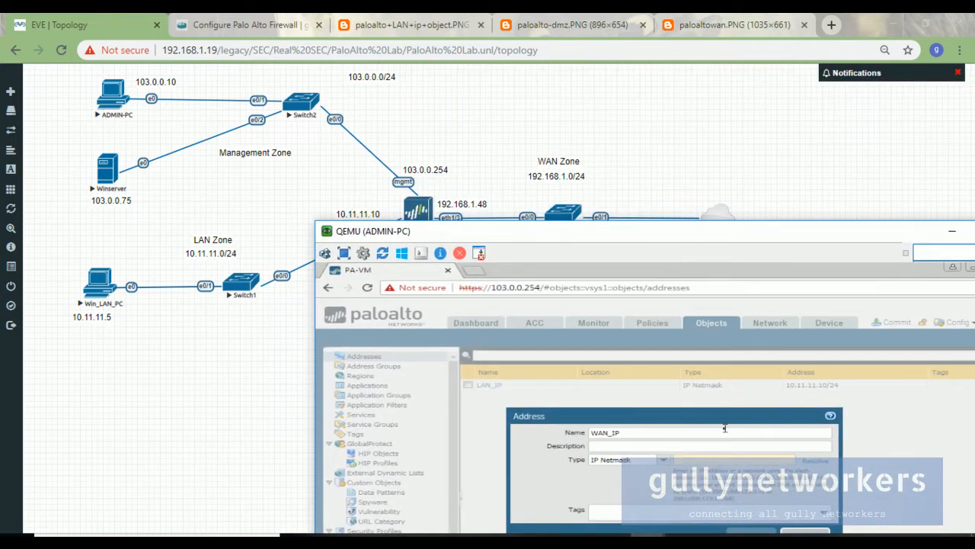
{"action": "type", "text": "192.168.1"}
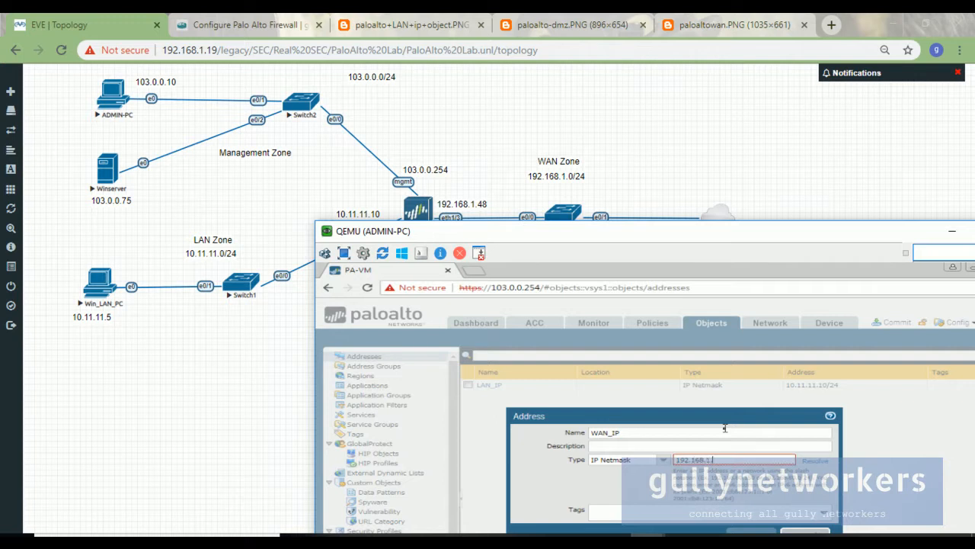
{"action": "type", "text": "48/2"}
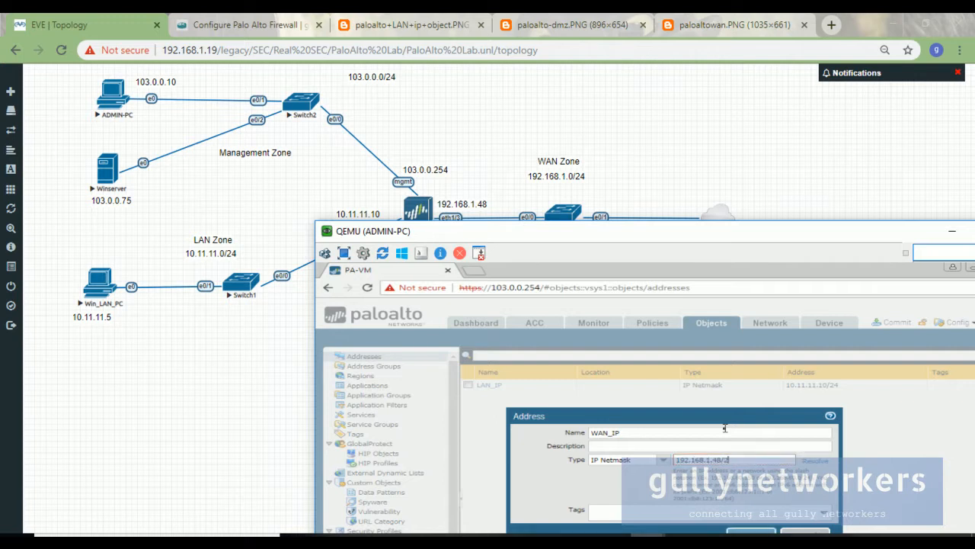
{"action": "left_click_drag", "start_coordinate": [533, 232], "coordinate": [449, 42]}
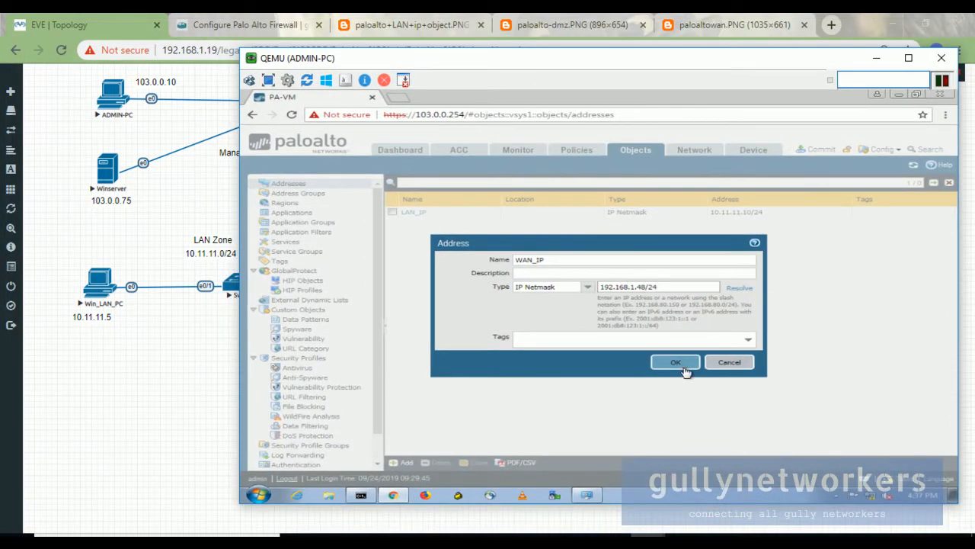
{"action": "left_click", "coordinate": [675, 363]}
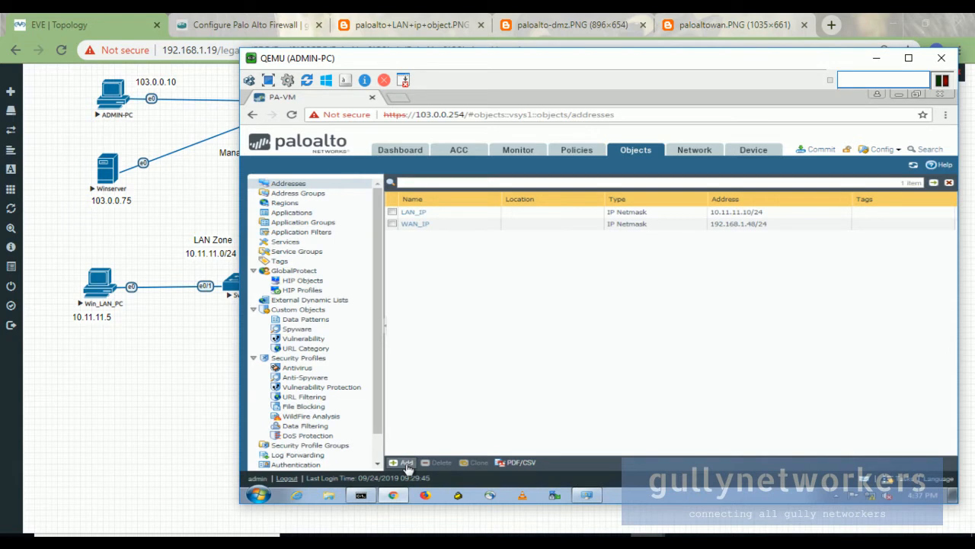
Add an address object named DMZ_IP with value 192.168.30.10/24 and save it.
{"action": "left_click", "coordinate": [407, 463]}
{"action": "left_click_drag", "start_coordinate": [326, 59], "coordinate": [551, 58]}
{"action": "type", "text": "dm"}
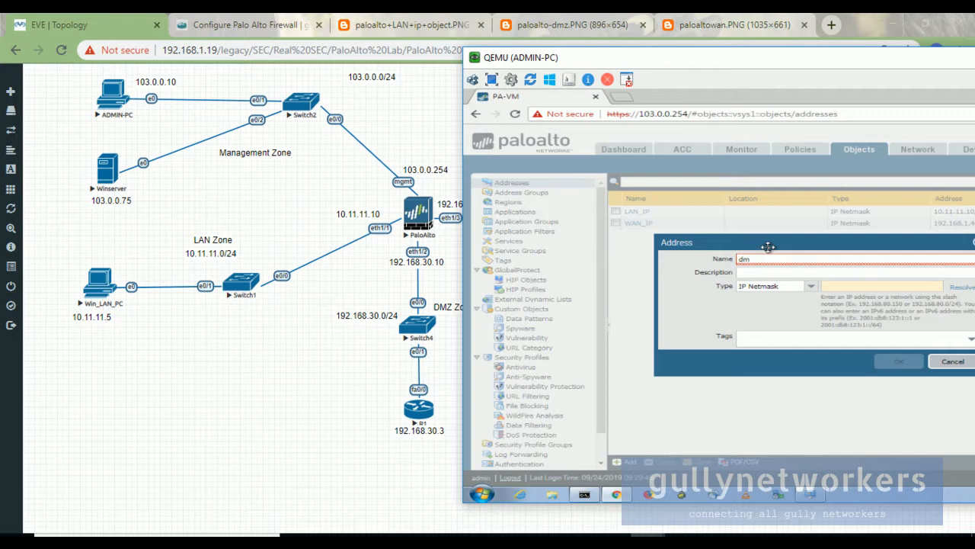
{"action": "type", "text": "DMZ Objec"}
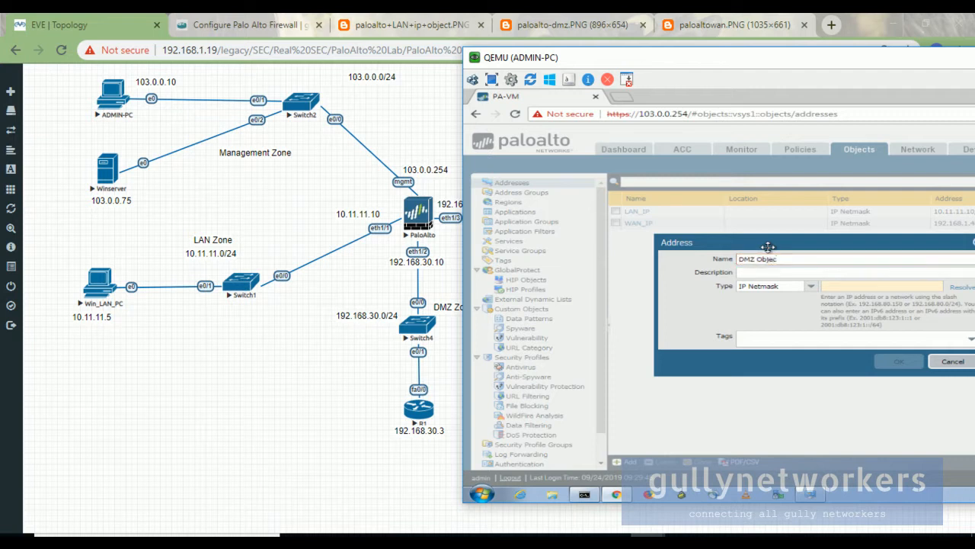
{"action": "key", "text": "BackSpace"}
{"action": "key", "text": "BackSpace"}
{"action": "key", "text": "BackSpace"}
{"action": "key", "text": "BackSpace"}
{"action": "key", "text": "BackSpace"}
{"action": "key", "text": "BackSpace"}
{"action": "type", "text": "_IP"}
{"action": "left_click", "coordinate": [827, 287]}
{"action": "type", "text": "19"}
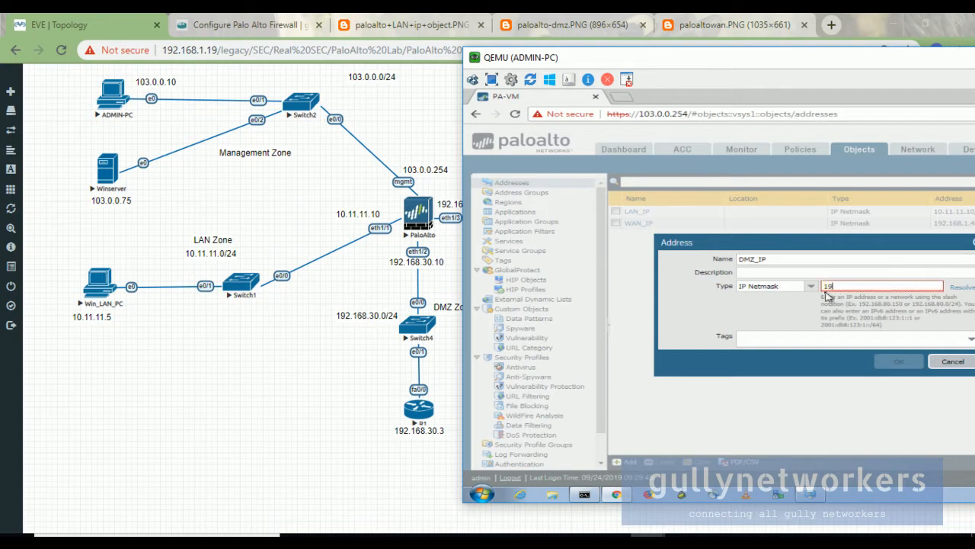
{"action": "type", "text": "2.168.30.10/24"}
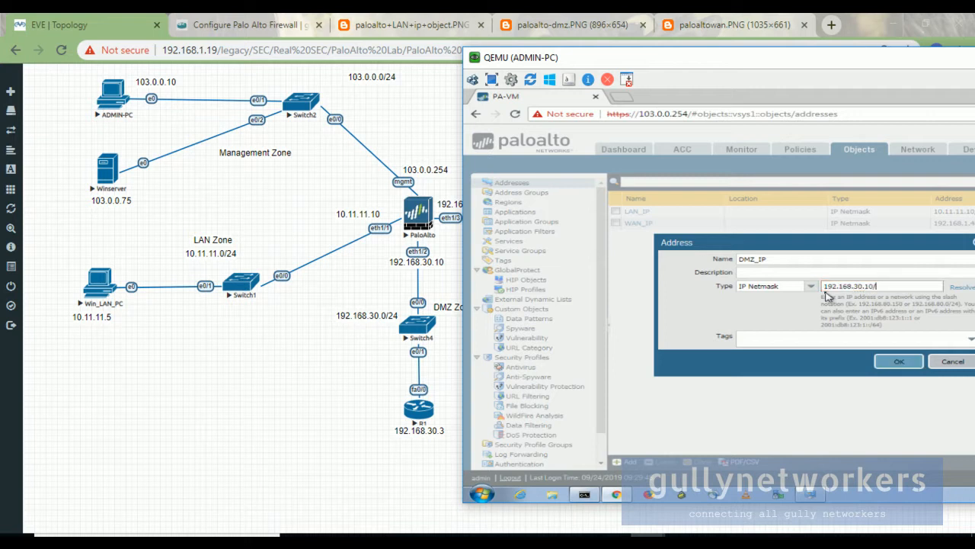
{"action": "left_click", "coordinate": [914, 369]}
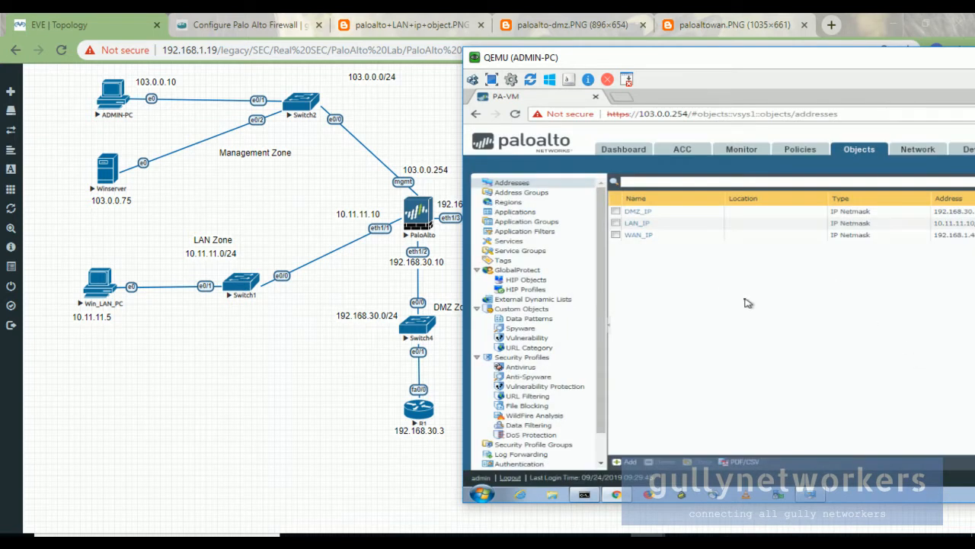
Open the blog's Create Virtual Routers screenshot in a new tab, view it, and return.
{"action": "left_click", "coordinate": [243, 24]}
{"action": "scroll", "coordinate": [418, 241], "scroll_direction": "down", "scroll_amount": 10}
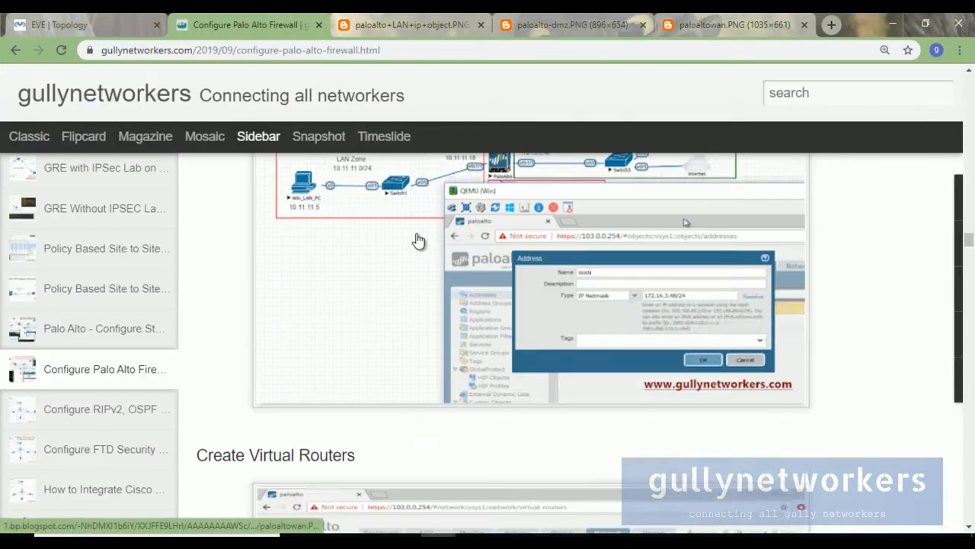
{"action": "scroll", "coordinate": [419, 241], "scroll_direction": "up", "scroll_amount": 4}
{"action": "scroll", "coordinate": [418, 241], "scroll_direction": "down", "scroll_amount": 5}
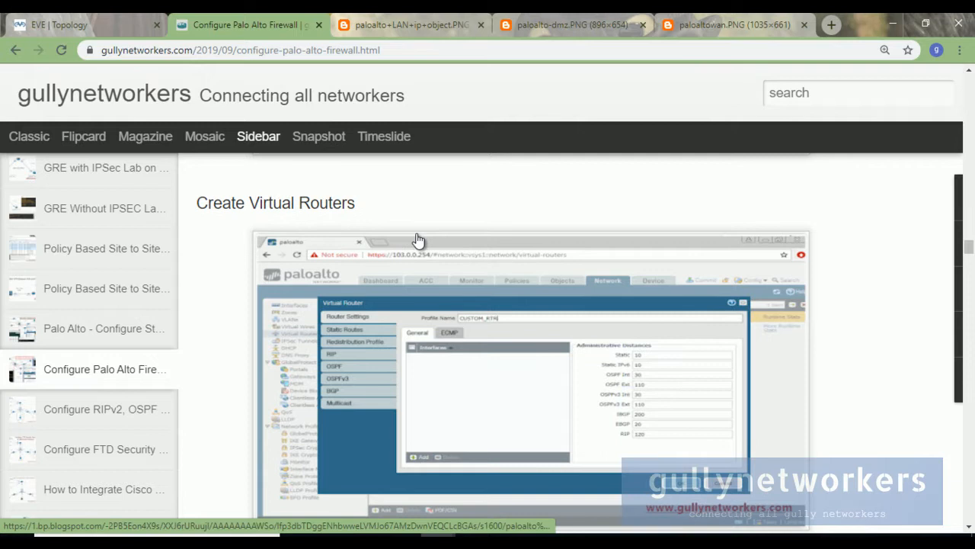
{"action": "right_click", "coordinate": [494, 311]}
{"action": "left_click", "coordinate": [512, 322]}
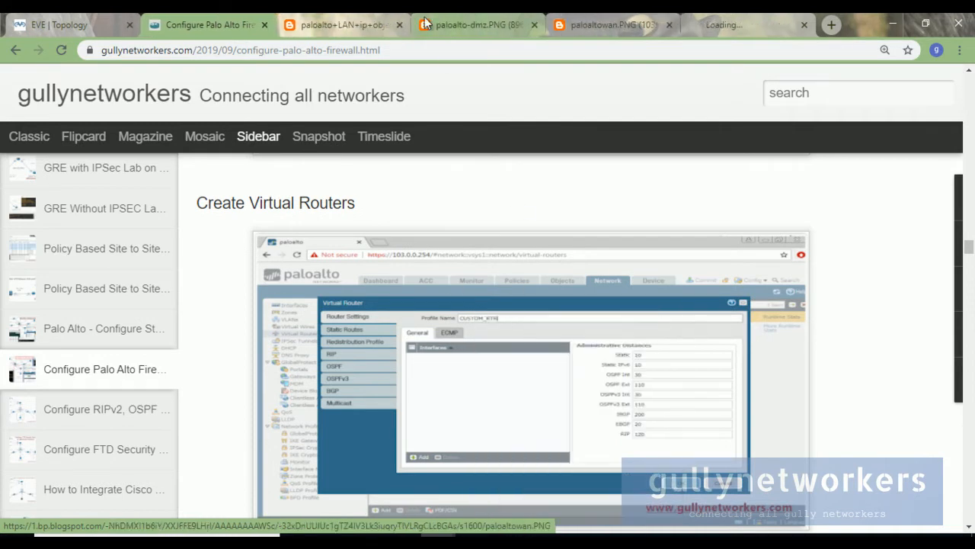
{"action": "left_click", "coordinate": [758, 21]}
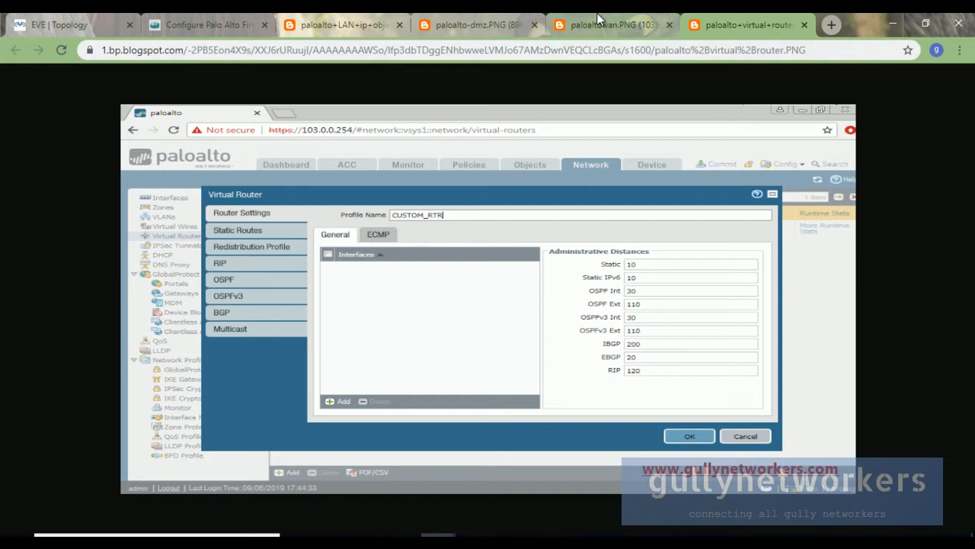
{"action": "key", "text": "ctrl+Page_Up"}
{"action": "key", "text": "ctrl+Page_Up"}
{"action": "key", "text": "ctrl+Page_Up"}
{"action": "key", "text": "ctrl+Page_Up"}
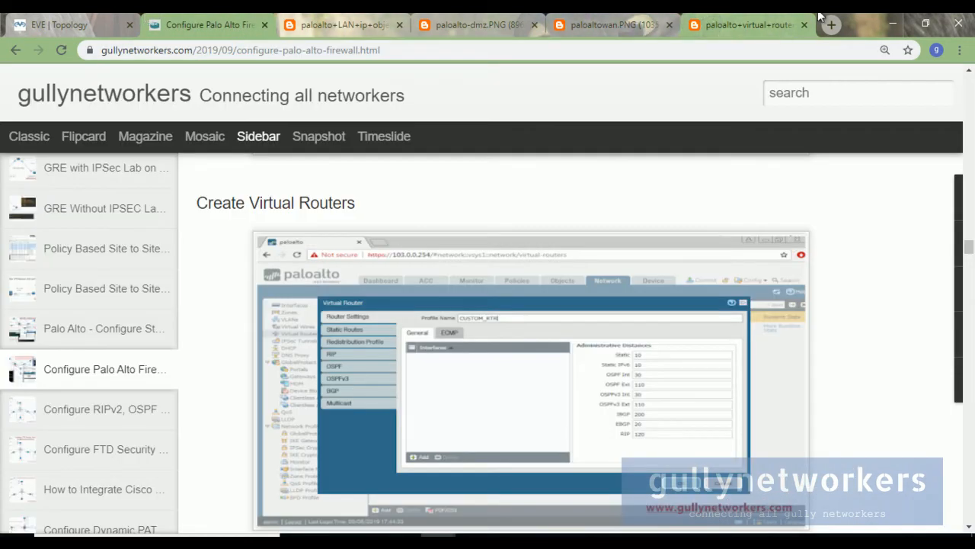
Bring the ADMIN-PC VM window to the front and maximize it.
{"action": "left_click", "coordinate": [893, 23]}
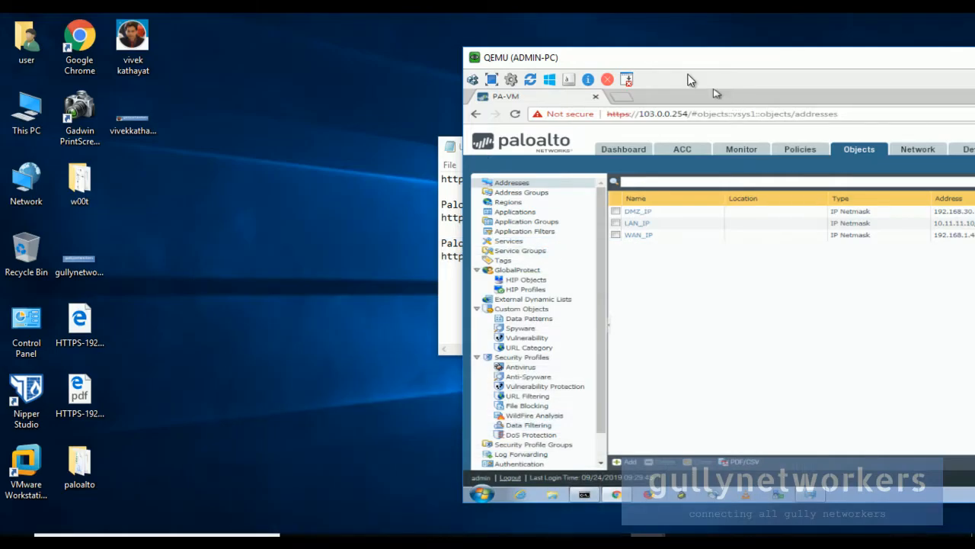
{"action": "left_click_drag", "start_coordinate": [676, 63], "coordinate": [415, 60]}
{"action": "mouse_move", "coordinate": [438, 535]}
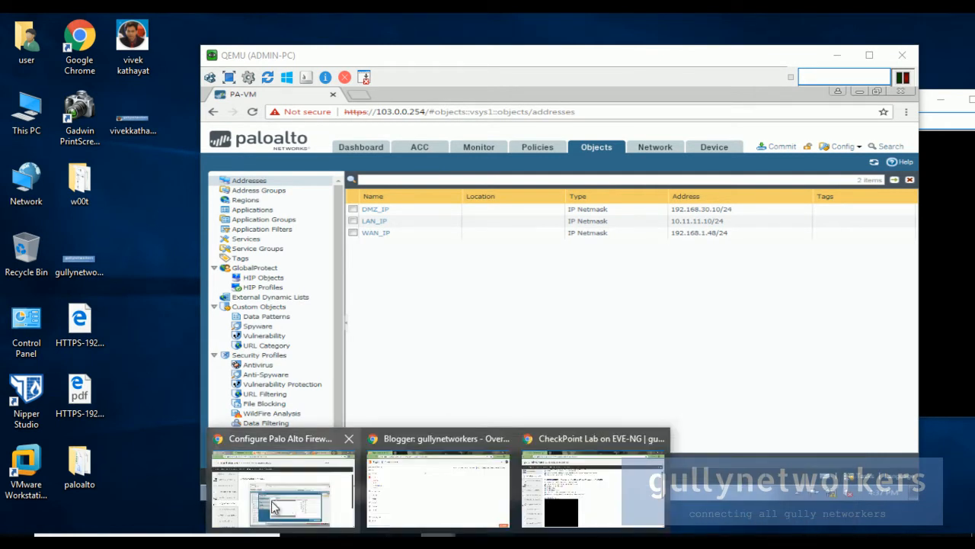
{"action": "left_click", "coordinate": [288, 502]}
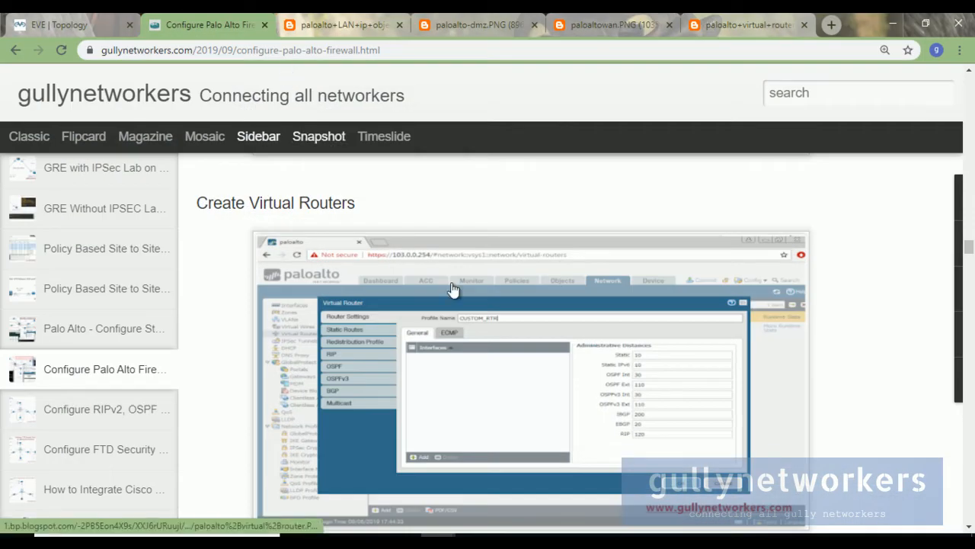
{"action": "scroll", "coordinate": [449, 290], "scroll_direction": "down", "scroll_amount": 1}
{"action": "mouse_move", "coordinate": [648, 535]}
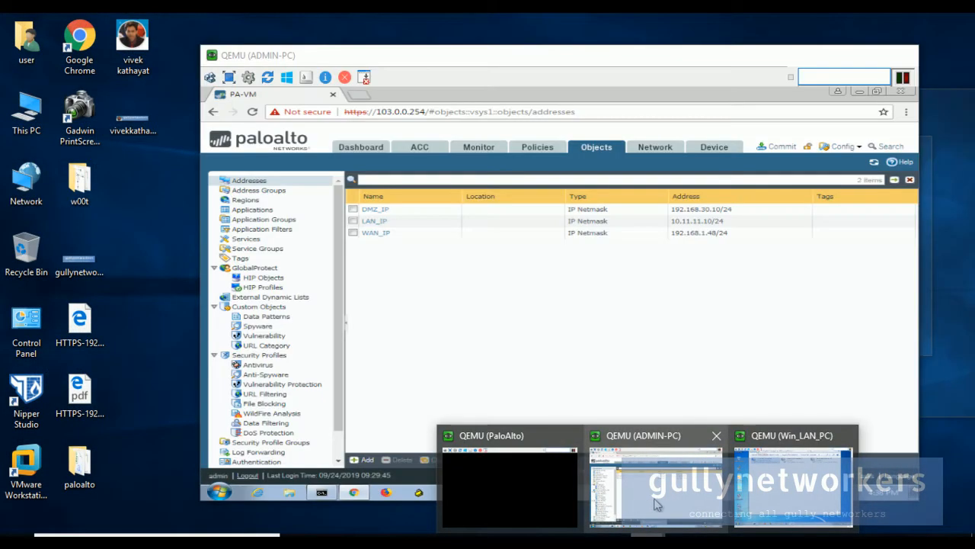
{"action": "left_click", "coordinate": [656, 505]}
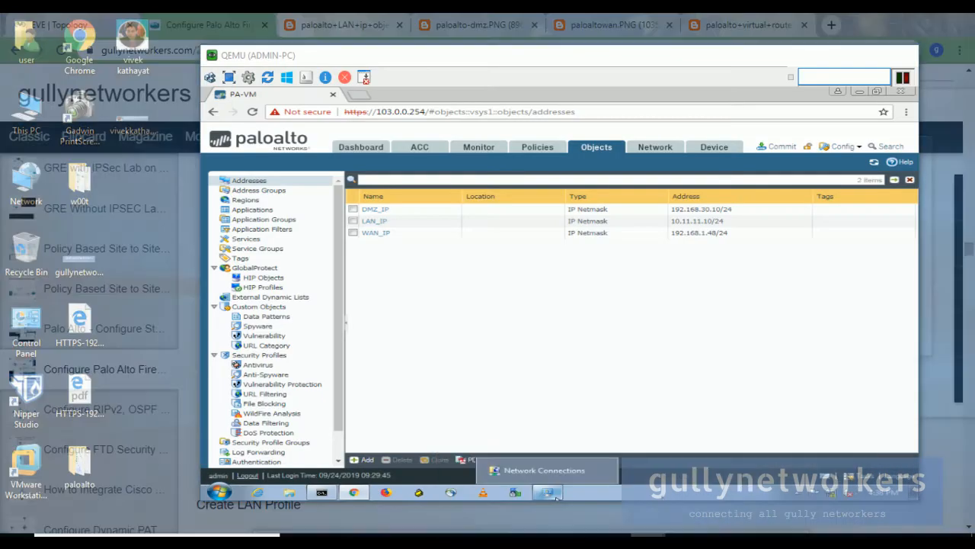
{"action": "left_click", "coordinate": [870, 55]}
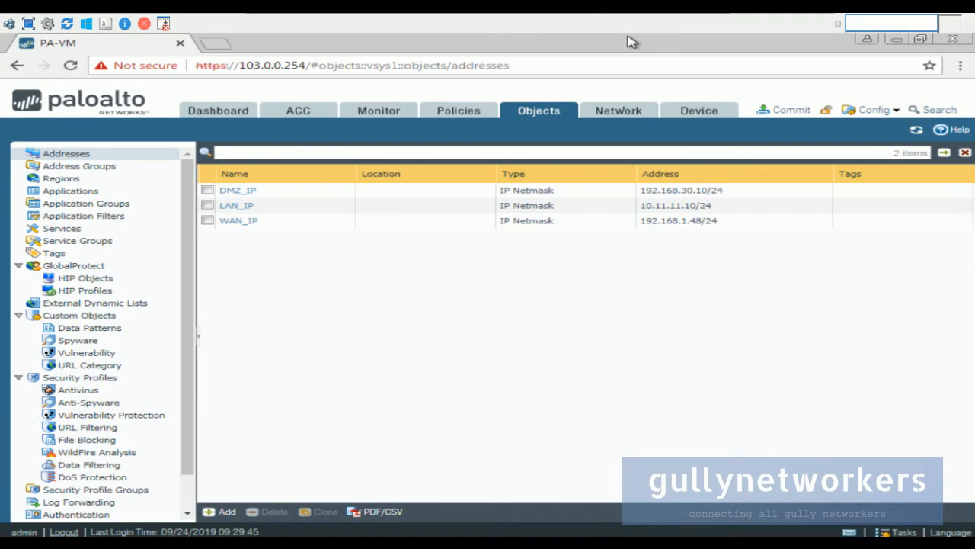
Delete the default virtual router under Network > Virtual Routers.
{"action": "left_click", "coordinate": [627, 113]}
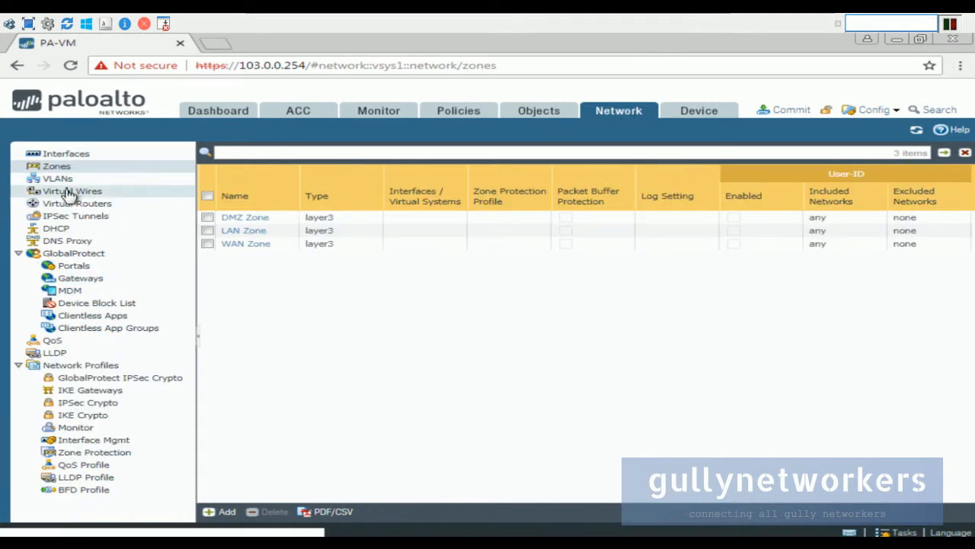
{"action": "left_click", "coordinate": [92, 207]}
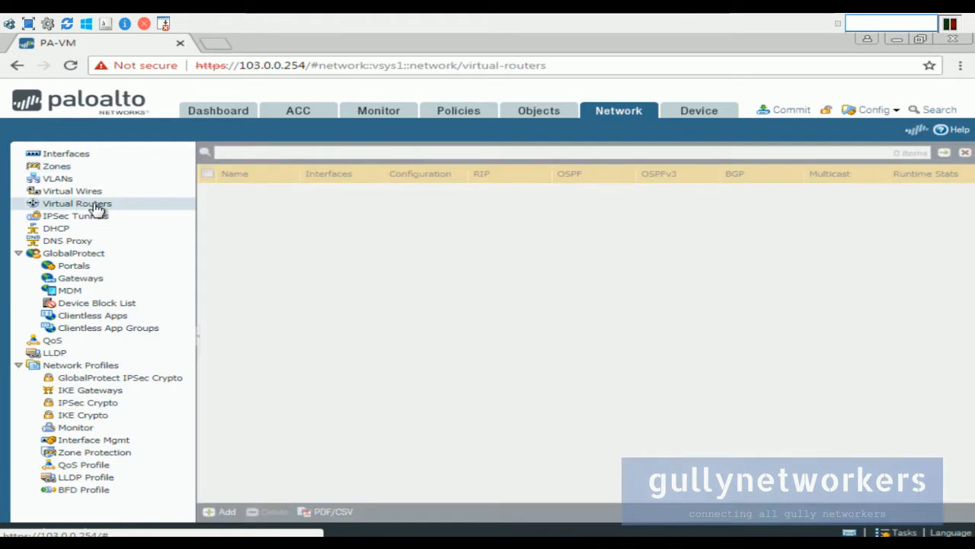
{"action": "left_click", "coordinate": [215, 192]}
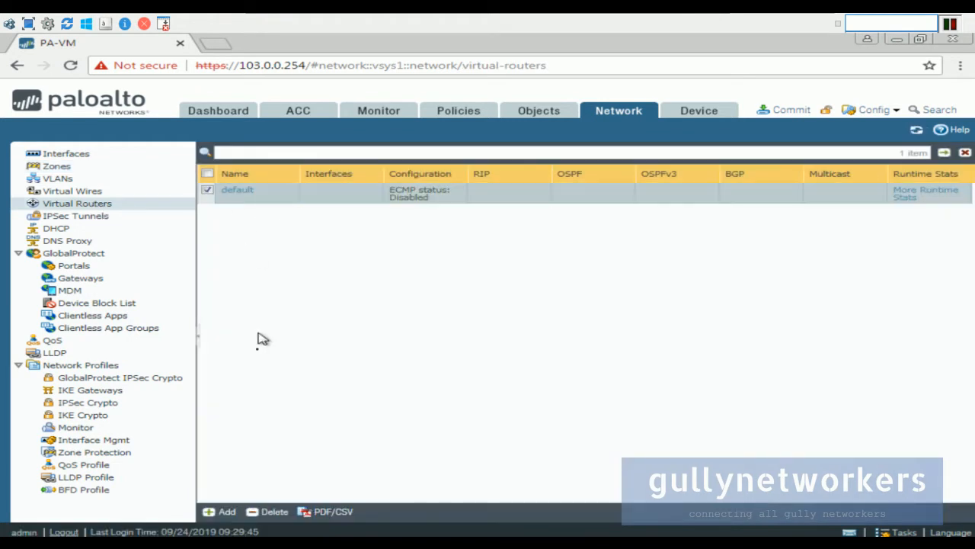
{"action": "left_click", "coordinate": [272, 511]}
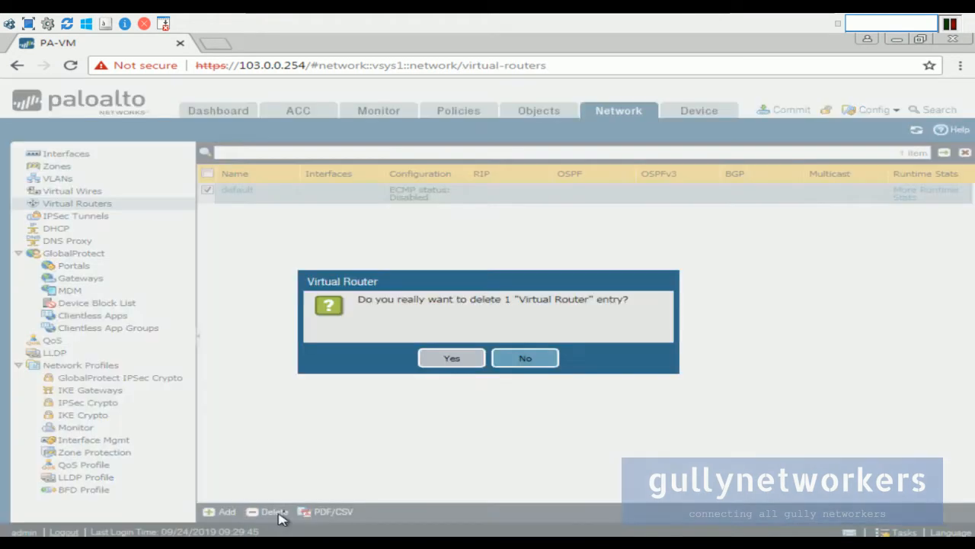
{"action": "left_click", "coordinate": [463, 360]}
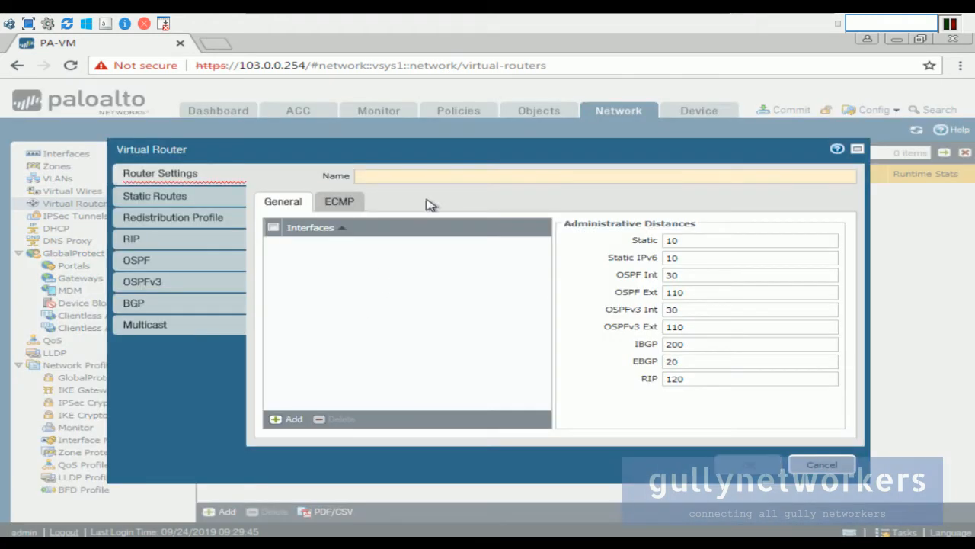
Create a virtual router named CUSTOM_RTR, then minimize the VM to return to the blog.
{"action": "type", "text": "cus"}
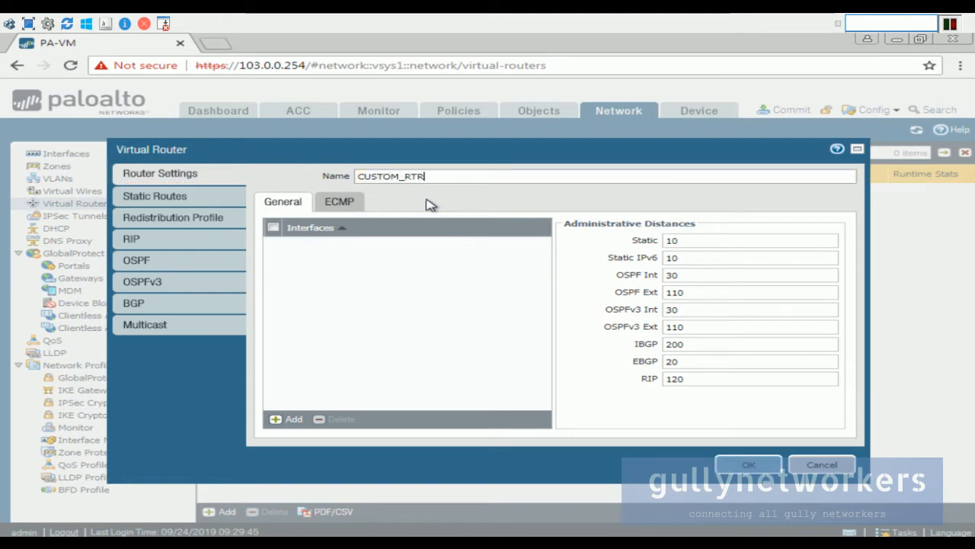
{"action": "left_click", "coordinate": [775, 469]}
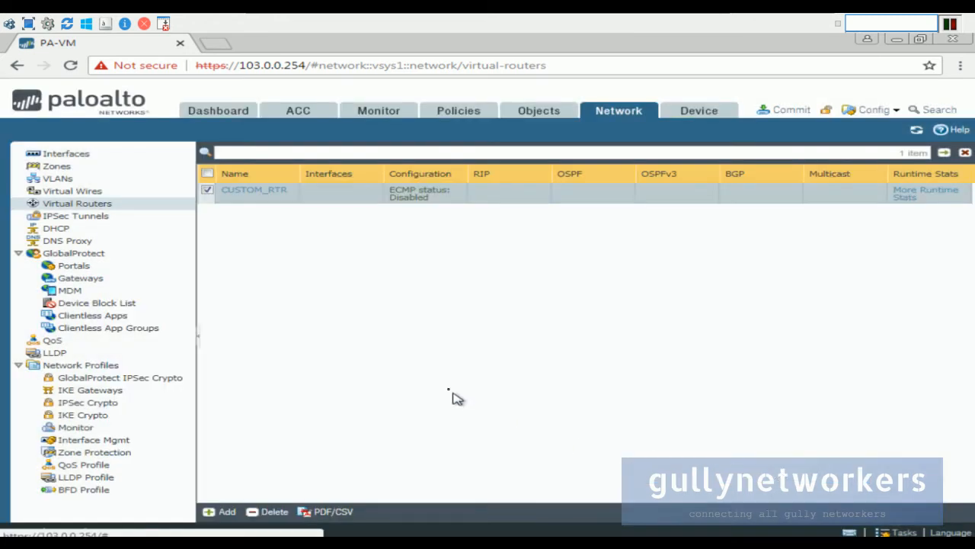
{"action": "mouse_move", "coordinate": [716, 19]}
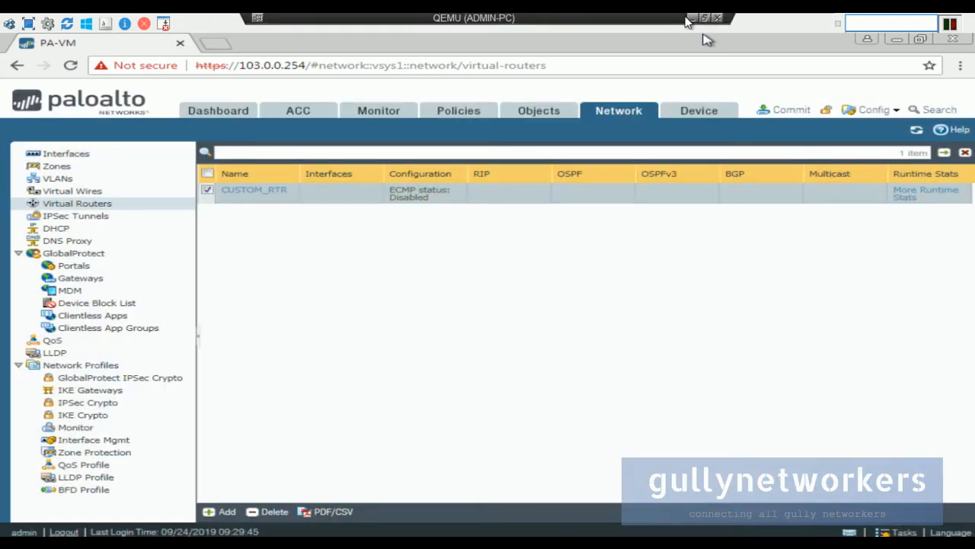
{"action": "left_click", "coordinate": [691, 20]}
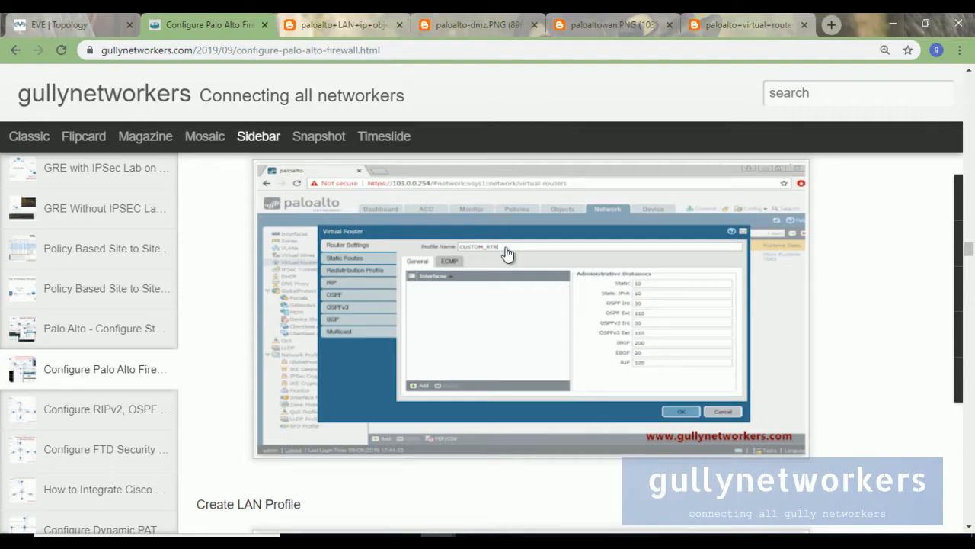
{"action": "scroll", "coordinate": [508, 254], "scroll_direction": "down", "scroll_amount": 4}
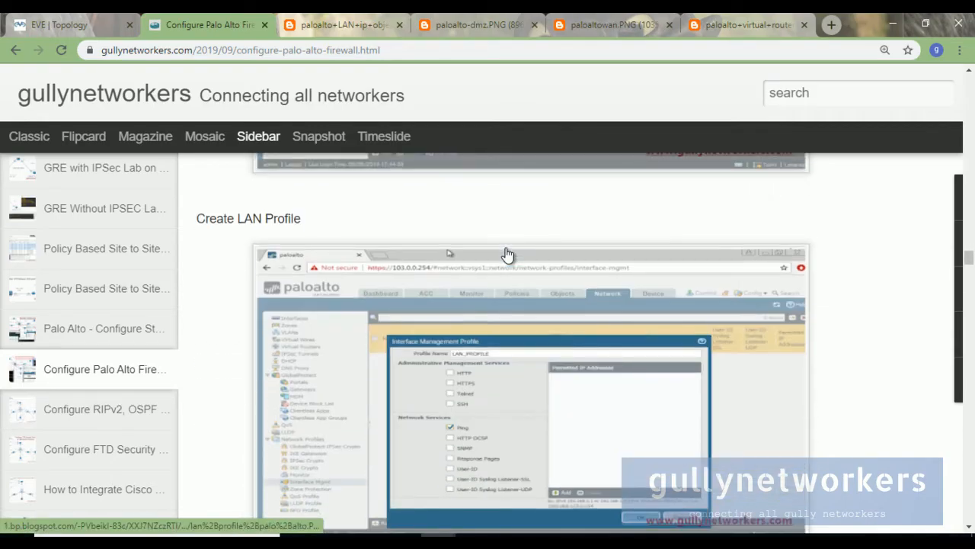
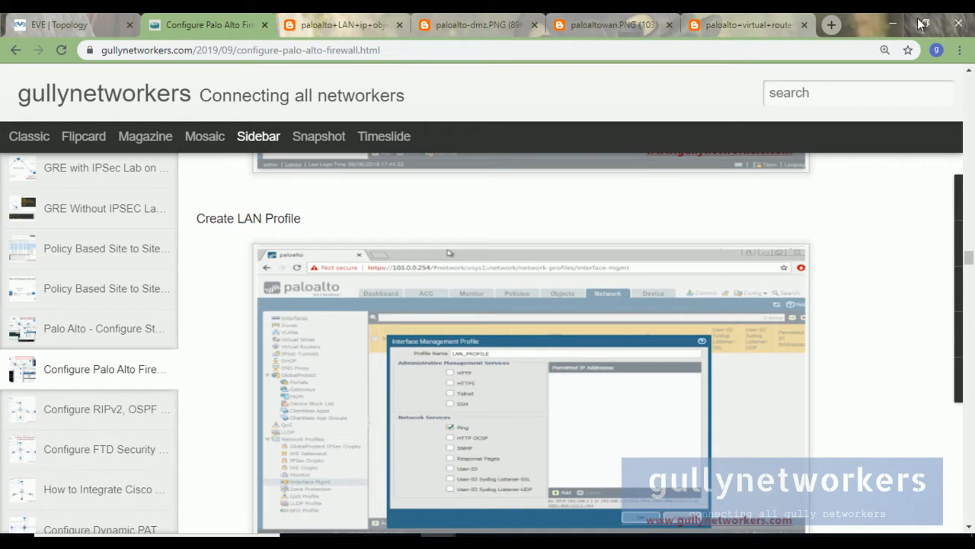
Open the LAN profile screenshot in a new tab and close the leftover image tabs.
{"action": "scroll", "coordinate": [690, 199], "scroll_direction": "down", "scroll_amount": 1}
{"action": "scroll", "coordinate": [686, 202], "scroll_direction": "up", "scroll_amount": 1}
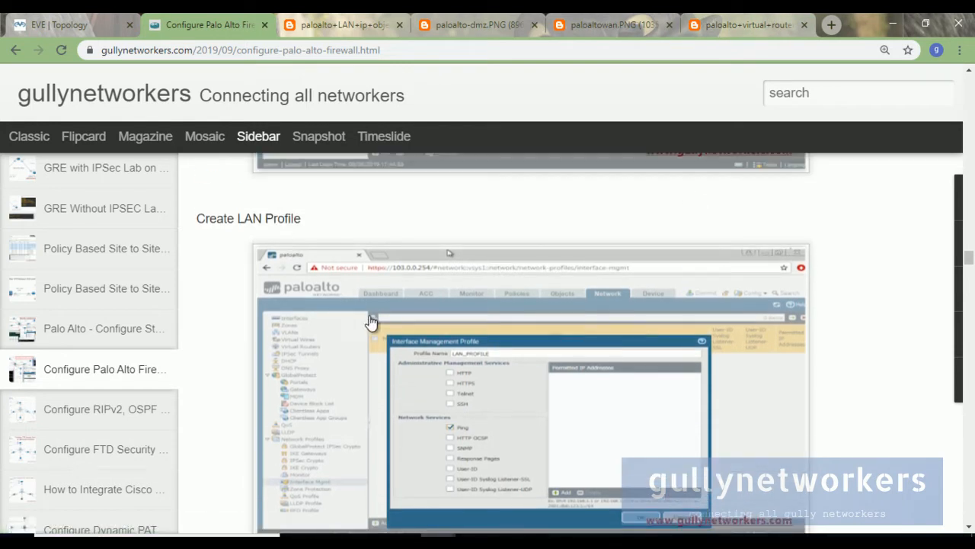
{"action": "scroll", "coordinate": [364, 314], "scroll_direction": "down", "scroll_amount": 1}
{"action": "right_click", "coordinate": [361, 239]}
{"action": "left_click", "coordinate": [420, 248]}
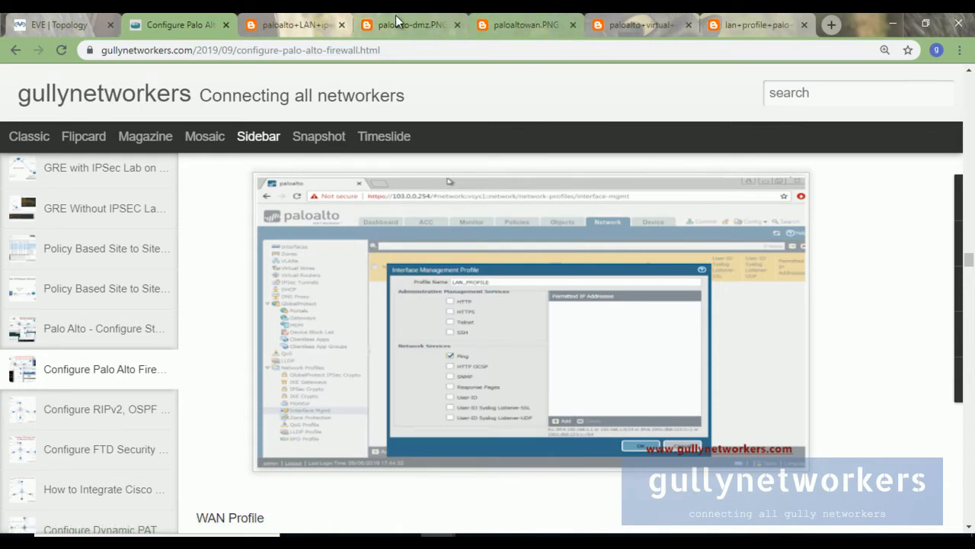
{"action": "left_click", "coordinate": [340, 26]}
{"action": "left_click", "coordinate": [341, 26]}
{"action": "left_click", "coordinate": [341, 26]}
{"action": "left_click", "coordinate": [341, 26]}
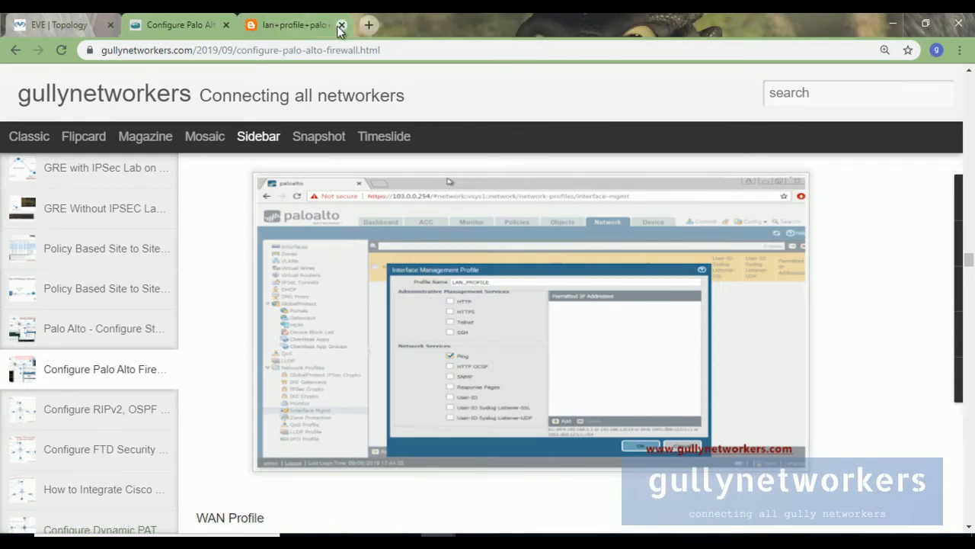
{"action": "left_click", "coordinate": [301, 25]}
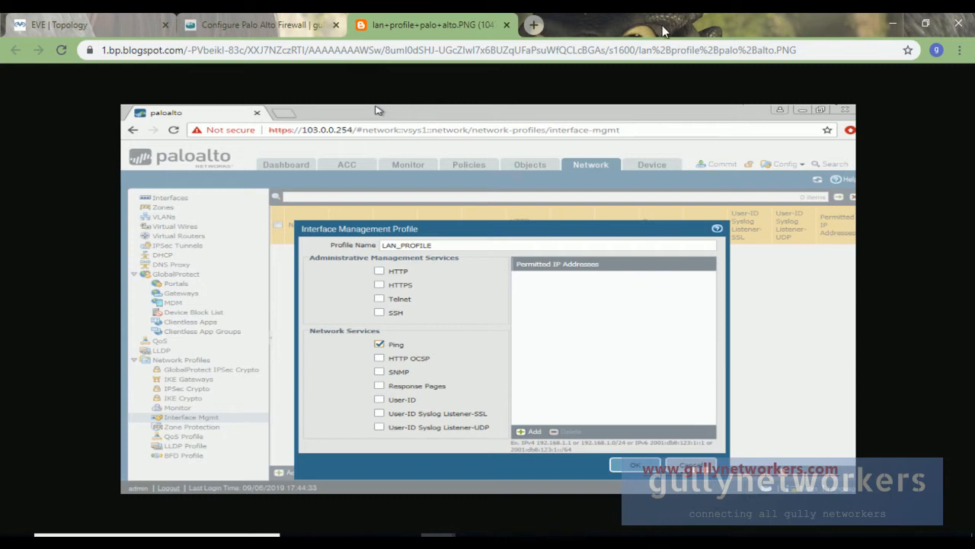
{"action": "left_click", "coordinate": [259, 25]}
Open the WAN and DMZ profile screenshots in new tabs and review all three profiles.
{"action": "scroll", "coordinate": [537, 350], "scroll_direction": "down", "scroll_amount": 5}
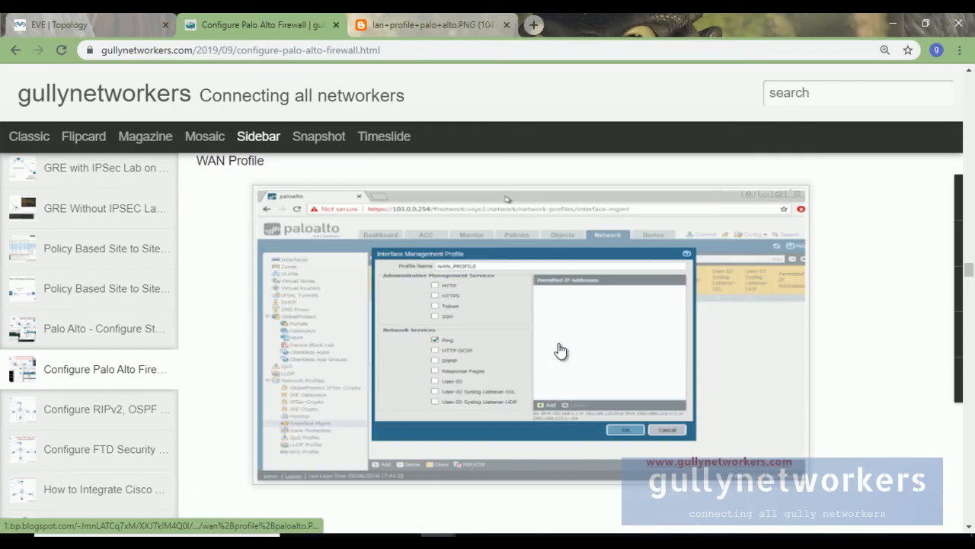
{"action": "scroll", "coordinate": [561, 350], "scroll_direction": "up", "scroll_amount": 1}
{"action": "right_click", "coordinate": [505, 155]}
{"action": "left_click", "coordinate": [559, 161]}
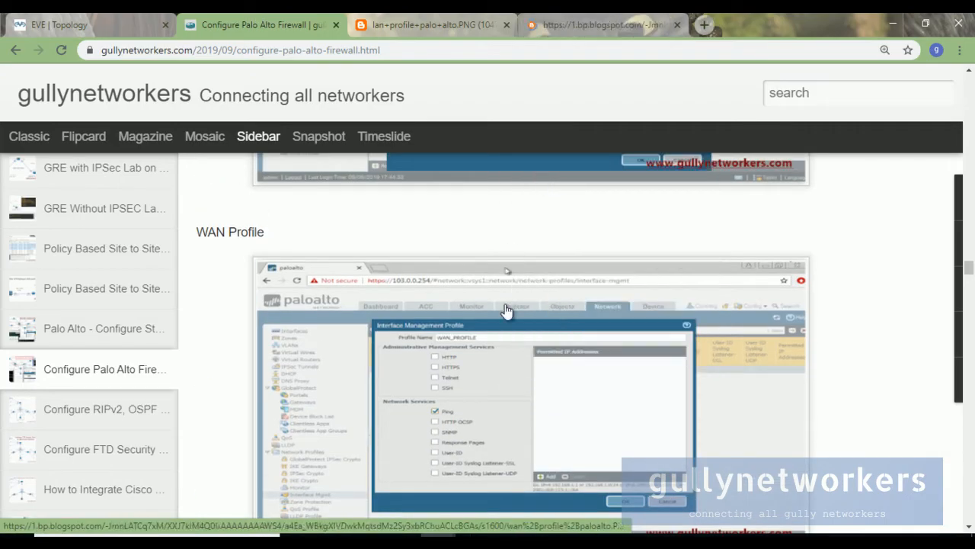
{"action": "scroll", "coordinate": [510, 251], "scroll_direction": "down", "scroll_amount": 3}
{"action": "right_click", "coordinate": [414, 218]}
{"action": "left_click", "coordinate": [457, 226]}
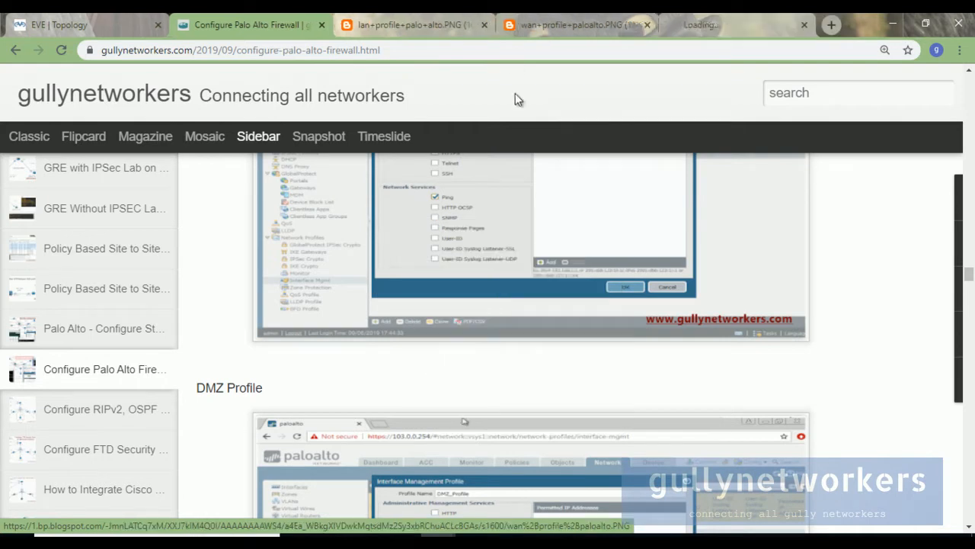
{"action": "left_click", "coordinate": [549, 24]}
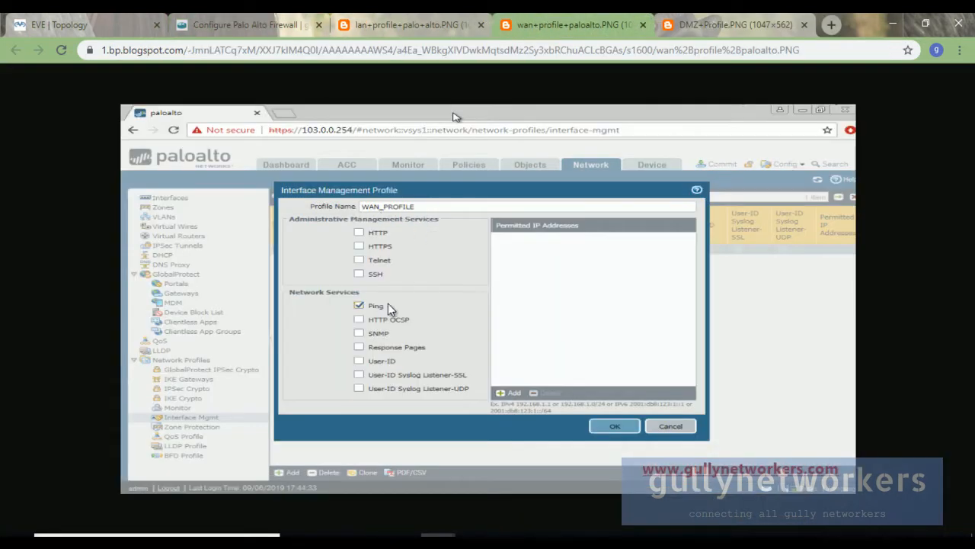
{"action": "left_click", "coordinate": [743, 19]}
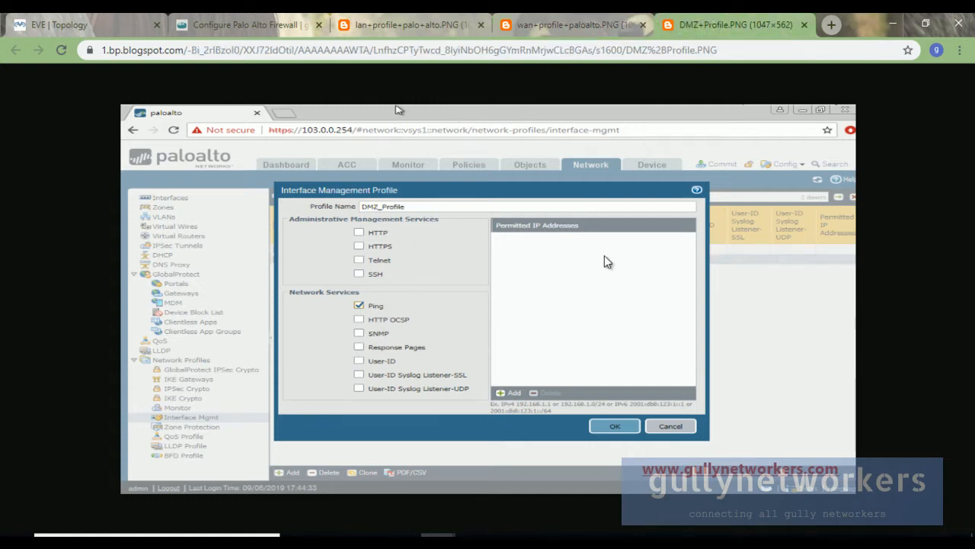
{"action": "left_click", "coordinate": [410, 18]}
{"action": "left_click", "coordinate": [294, 18]}
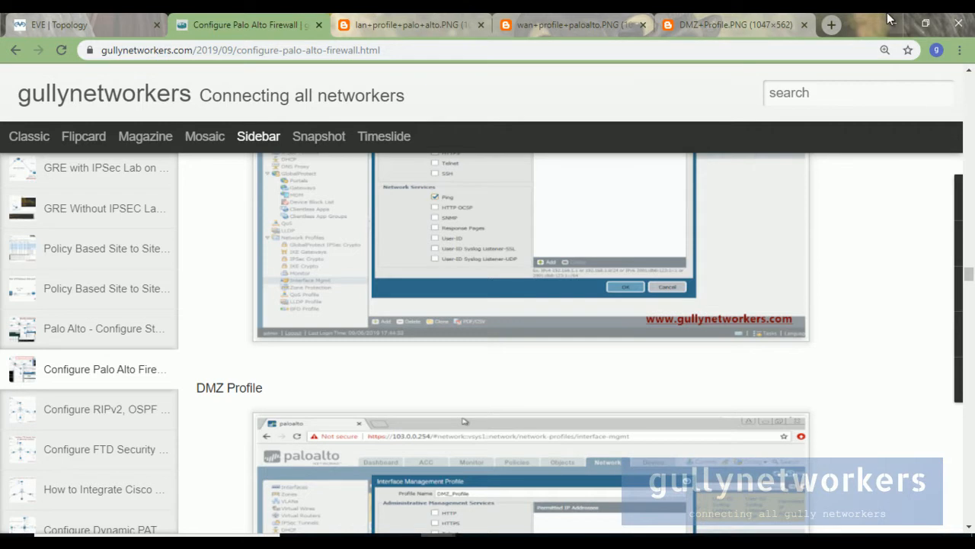
{"action": "left_click", "coordinate": [463, 18]}
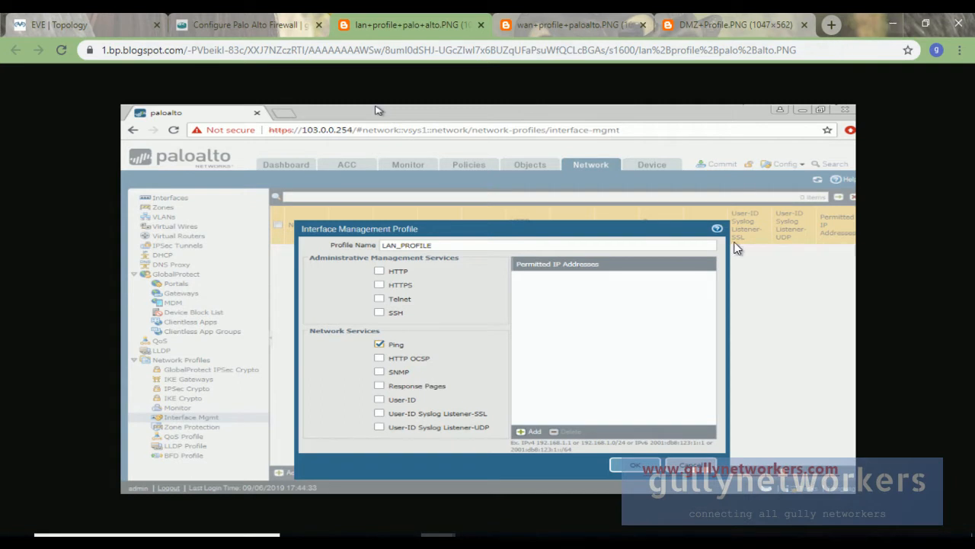
{"action": "left_click", "coordinate": [643, 500]}
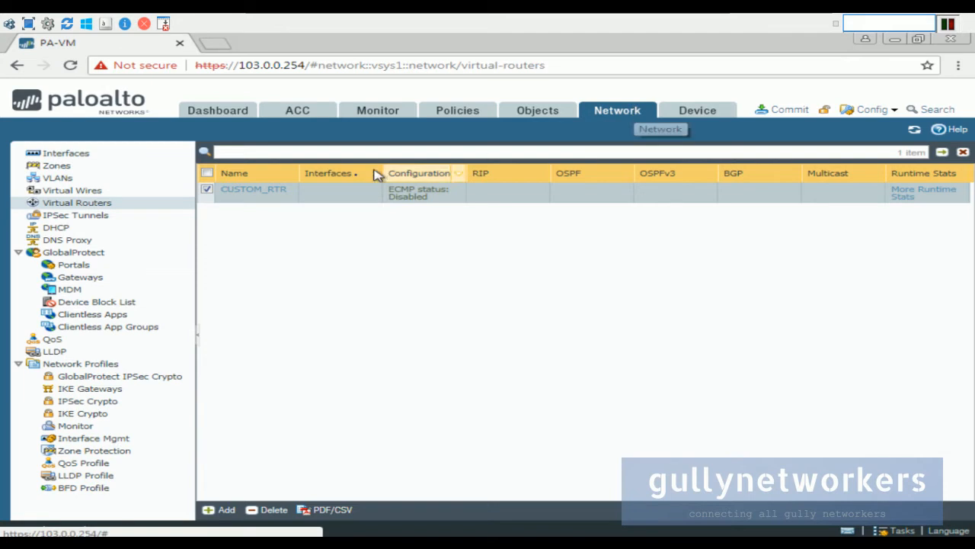
Under Network > Interface Mgmt, create LAN_PROFILE with Ping allowed.
{"action": "left_click", "coordinate": [82, 438]}
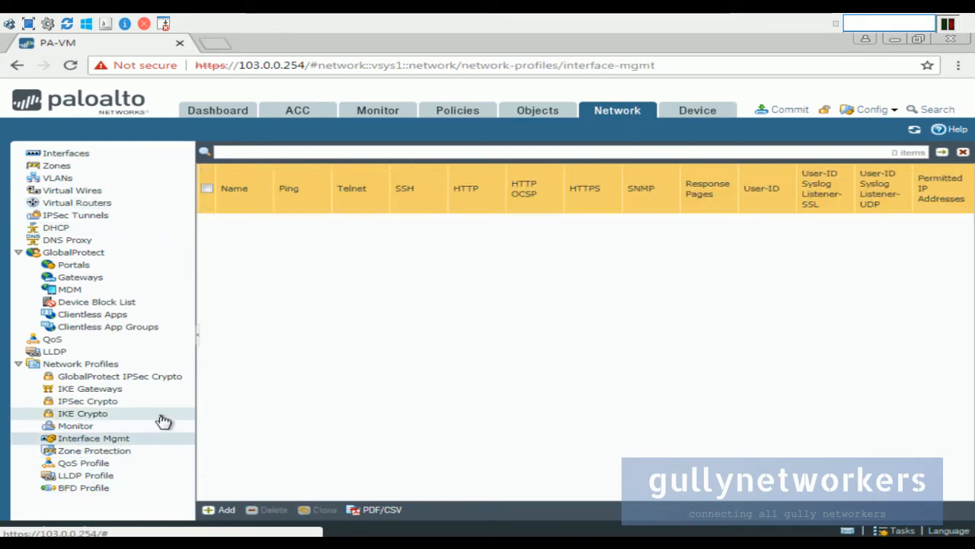
{"action": "left_click", "coordinate": [222, 509]}
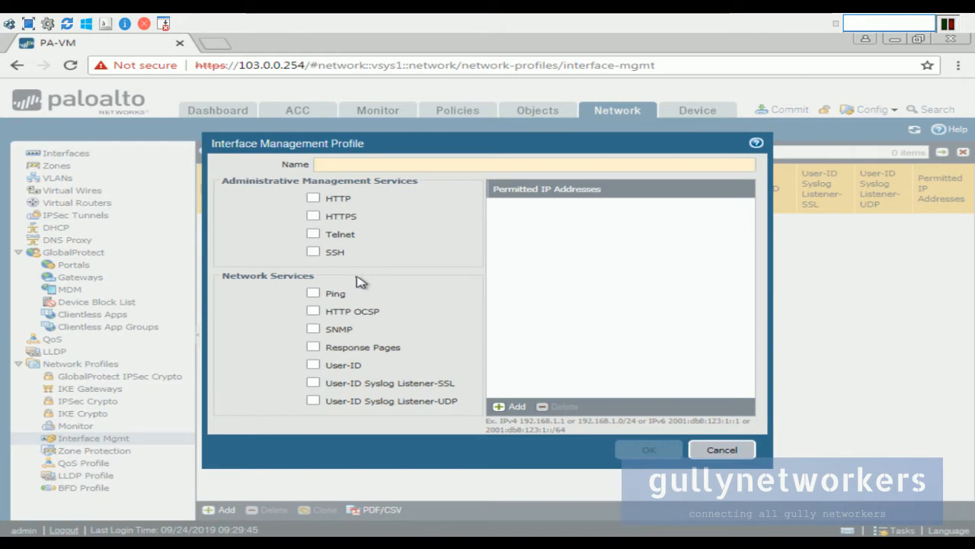
{"action": "type", "text": "LAN_PROFILE"}
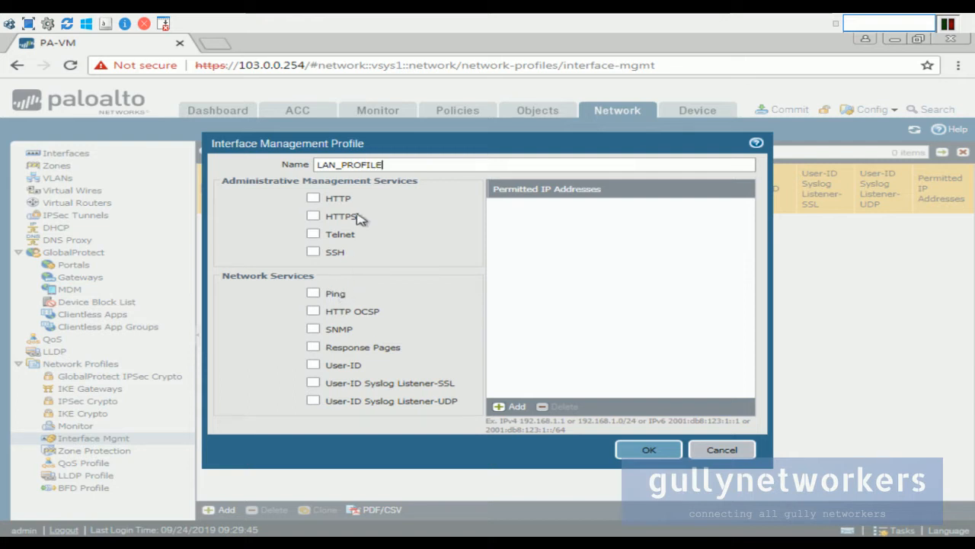
{"action": "left_click", "coordinate": [332, 294]}
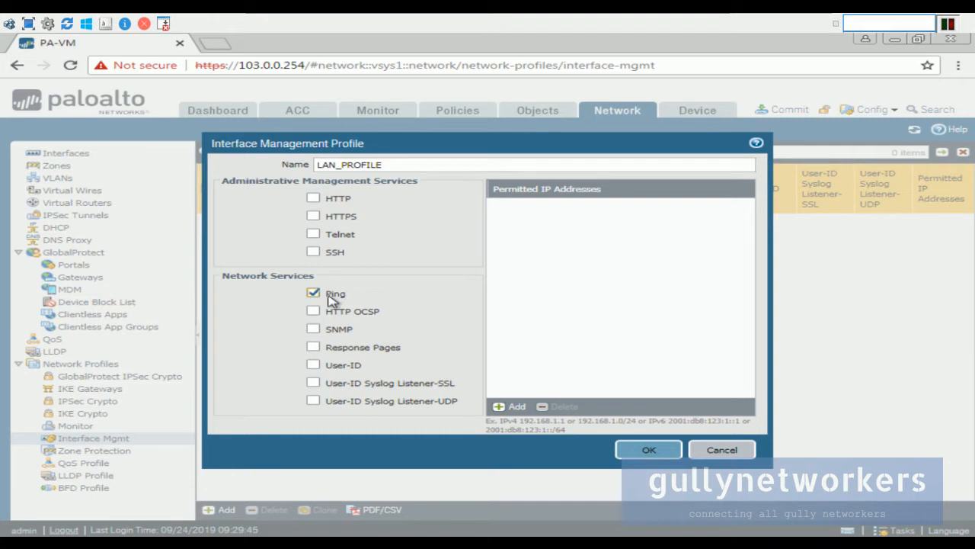
{"action": "left_click", "coordinate": [654, 450]}
Create the WAN_PROFILE interface management profile with Ping allowed.
{"action": "left_click", "coordinate": [221, 509]}
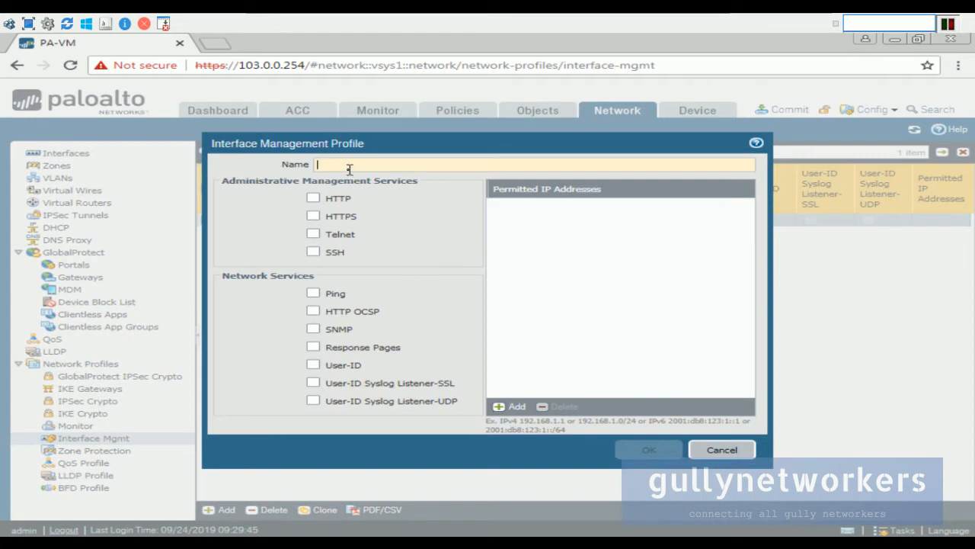
{"action": "type", "text": "WAN_PROFILE"}
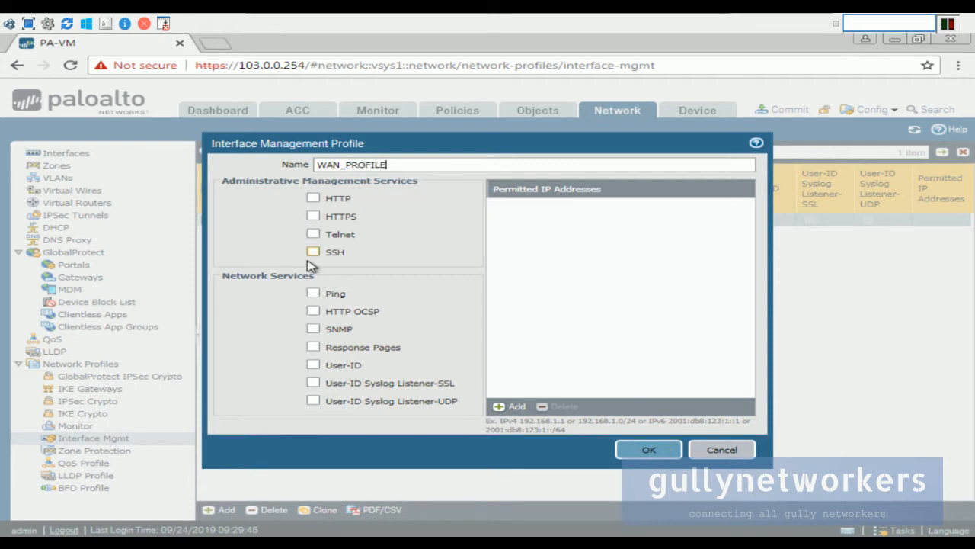
{"action": "left_click", "coordinate": [313, 294]}
{"action": "left_click", "coordinate": [646, 450]}
Create the DMZ_PROFILE interface management profile with Ping allowed.
{"action": "left_click", "coordinate": [231, 509]}
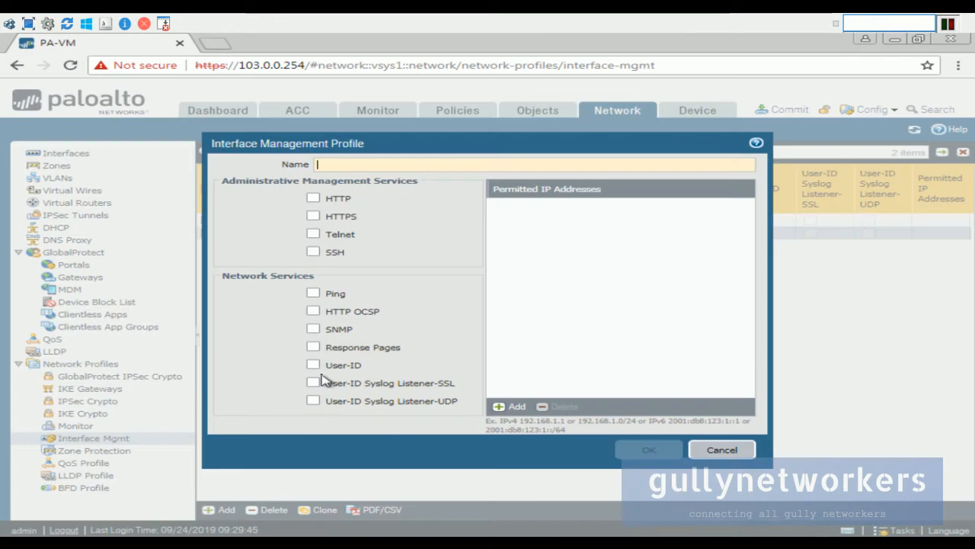
{"action": "type", "text": "DMZ_PROFILE"}
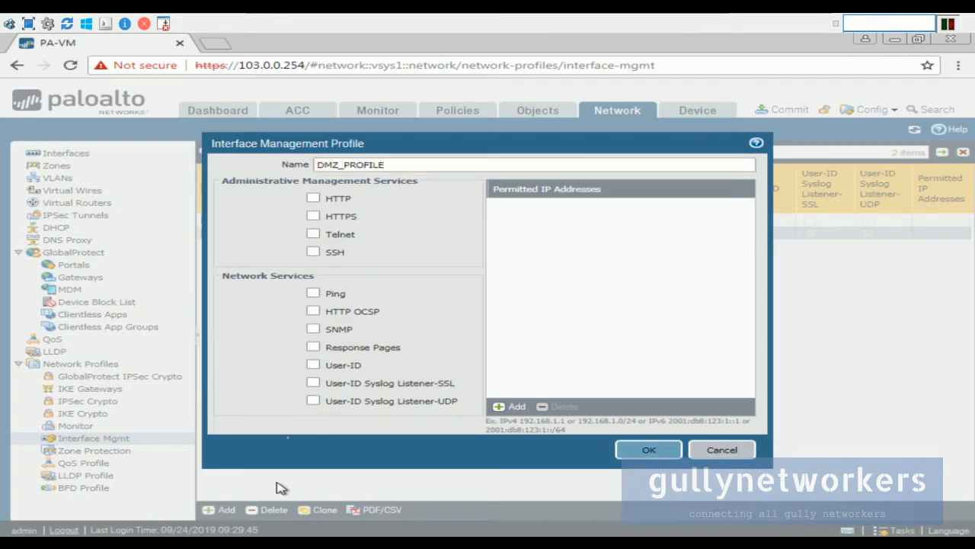
{"action": "left_click", "coordinate": [313, 294]}
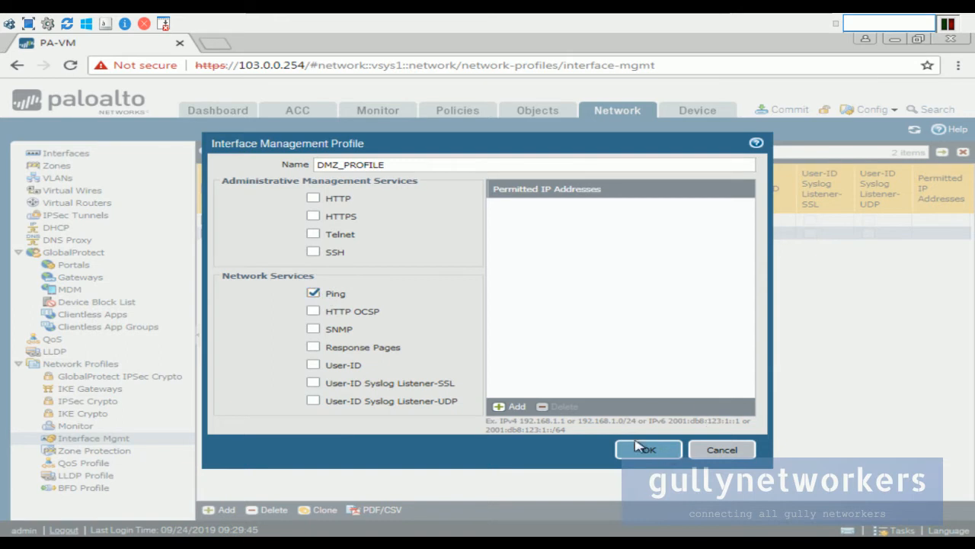
{"action": "left_click", "coordinate": [673, 450]}
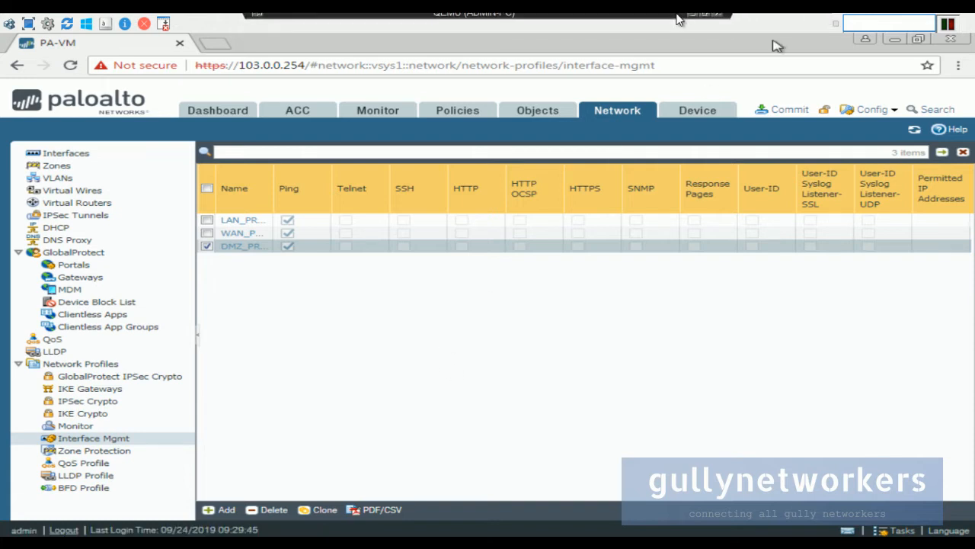
{"action": "left_click", "coordinate": [691, 17]}
Open the LAN tag screenshot in a new tab and close the three profile screenshot tabs.
{"action": "left_click", "coordinate": [231, 24]}
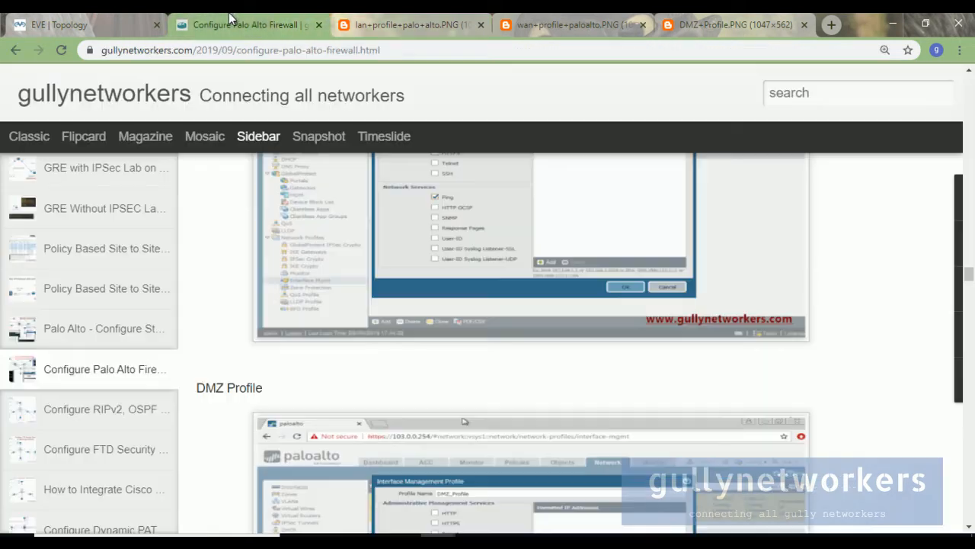
{"action": "scroll", "coordinate": [392, 336], "scroll_direction": "down", "scroll_amount": 6}
{"action": "scroll", "coordinate": [392, 336], "scroll_direction": "down", "scroll_amount": 4}
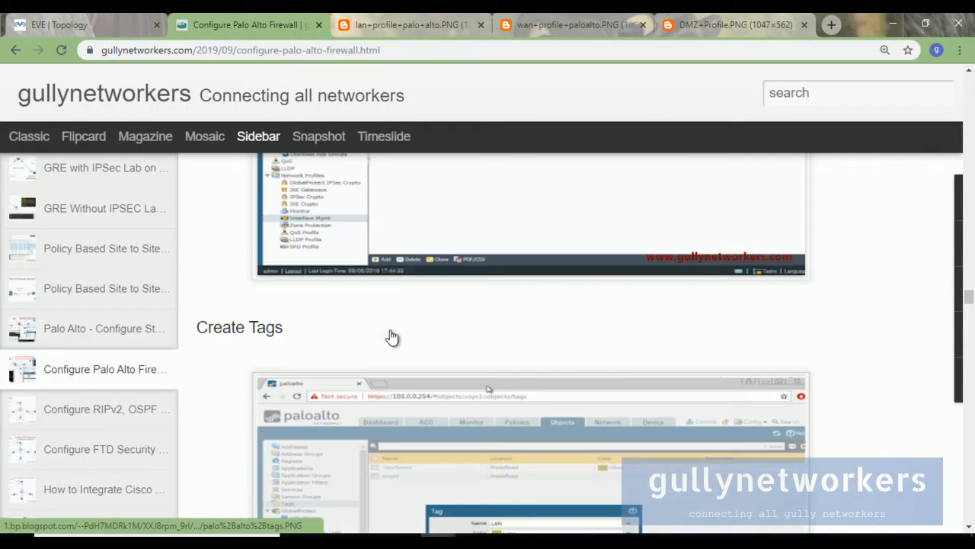
{"action": "scroll", "coordinate": [390, 336], "scroll_direction": "down", "scroll_amount": 4}
{"action": "scroll", "coordinate": [392, 336], "scroll_direction": "up", "scroll_amount": 2}
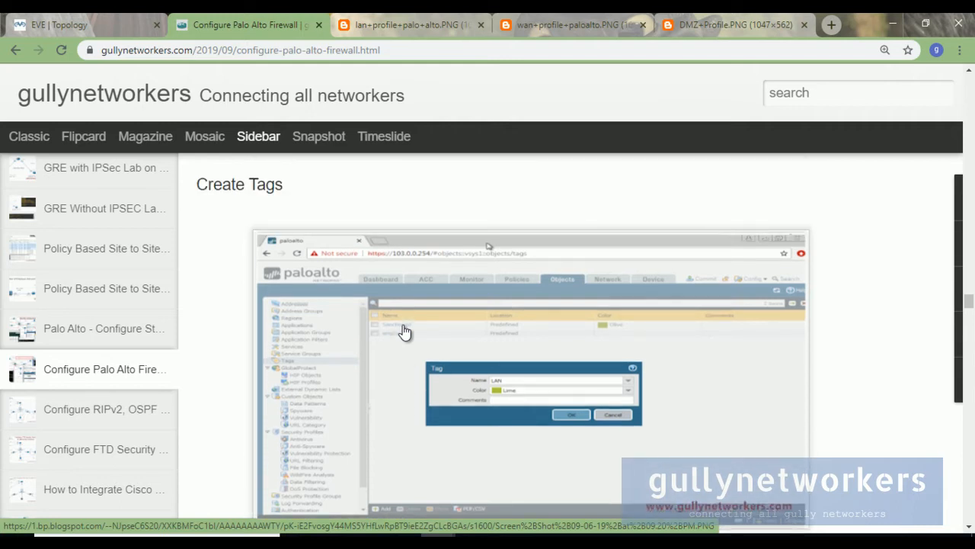
{"action": "right_click", "coordinate": [480, 322]}
{"action": "left_click", "coordinate": [536, 121]}
{"action": "left_click", "coordinate": [392, 23]}
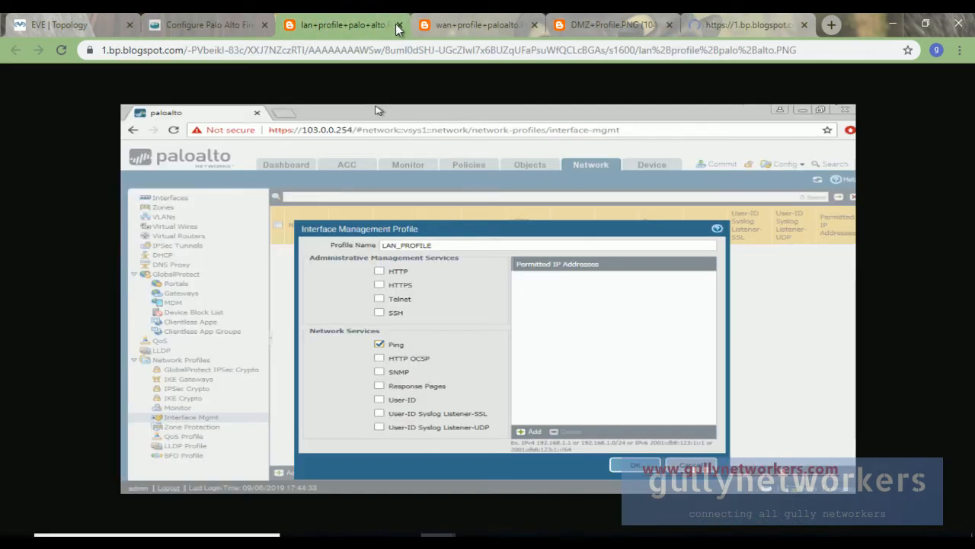
{"action": "left_click", "coordinate": [398, 25]}
{"action": "left_click", "coordinate": [398, 25]}
{"action": "left_click", "coordinate": [397, 25]}
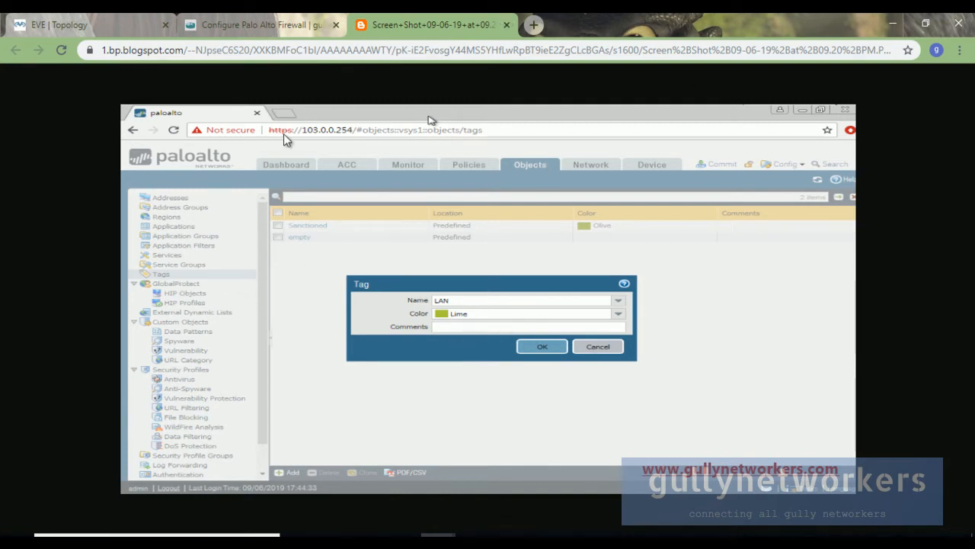
{"action": "left_click", "coordinate": [263, 25]}
Open the WAN and DMZ tag screenshots in new tabs and review all three tag examples.
{"action": "scroll", "coordinate": [405, 333], "scroll_direction": "down", "scroll_amount": 5}
{"action": "right_click", "coordinate": [408, 320]}
{"action": "left_click", "coordinate": [442, 322]}
{"action": "scroll", "coordinate": [373, 299], "scroll_direction": "down", "scroll_amount": 3}
{"action": "scroll", "coordinate": [373, 298], "scroll_direction": "down", "scroll_amount": 2}
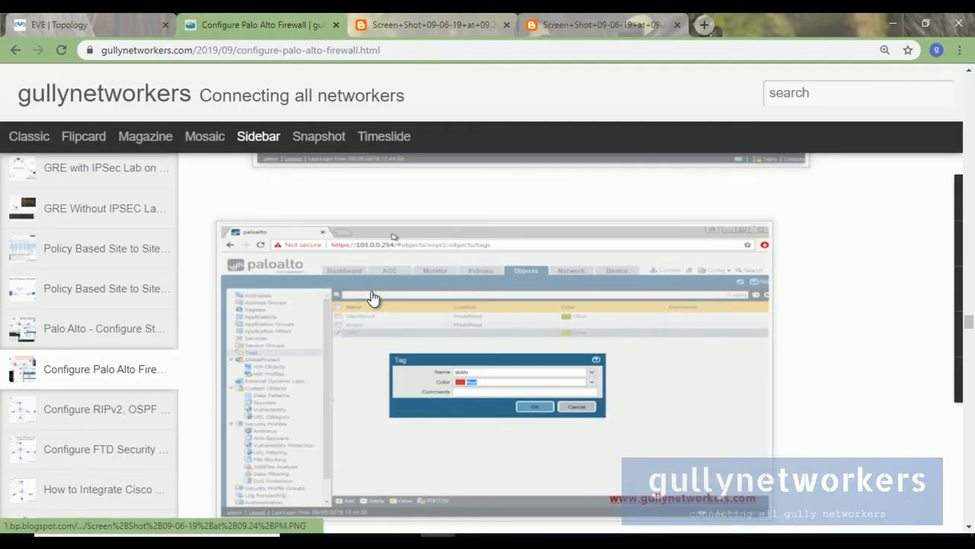
{"action": "right_click", "coordinate": [398, 355]}
{"action": "left_click", "coordinate": [457, 141]}
{"action": "left_click", "coordinate": [441, 18]}
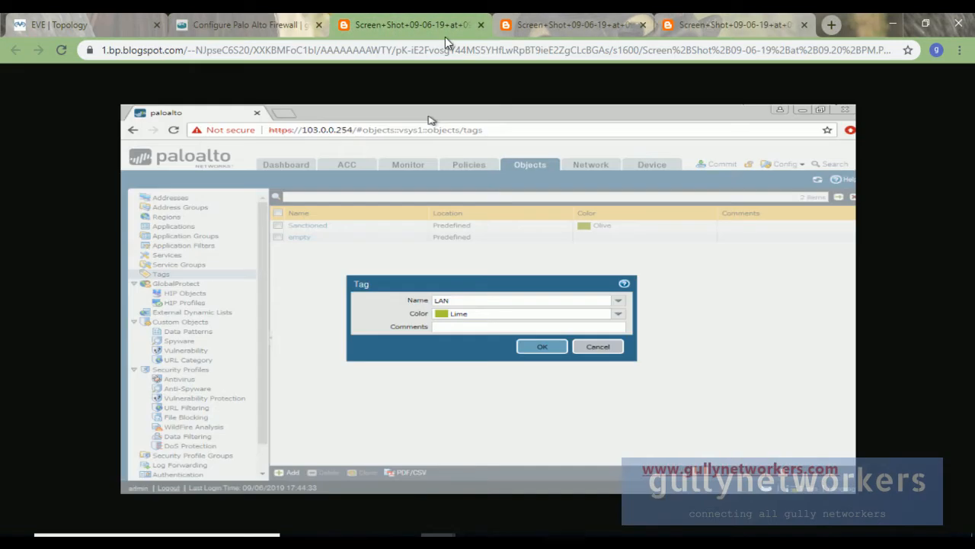
{"action": "left_click", "coordinate": [573, 25]}
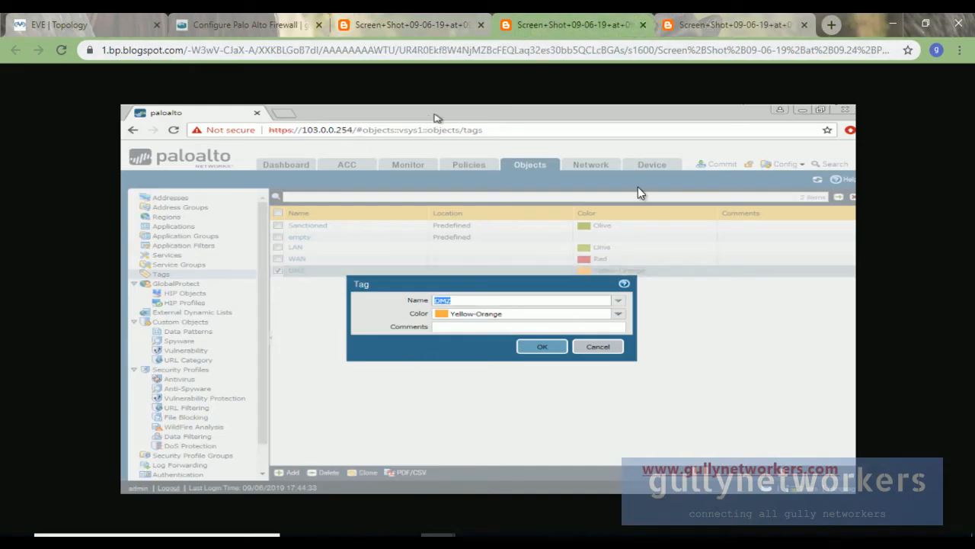
{"action": "left_click", "coordinate": [680, 30]}
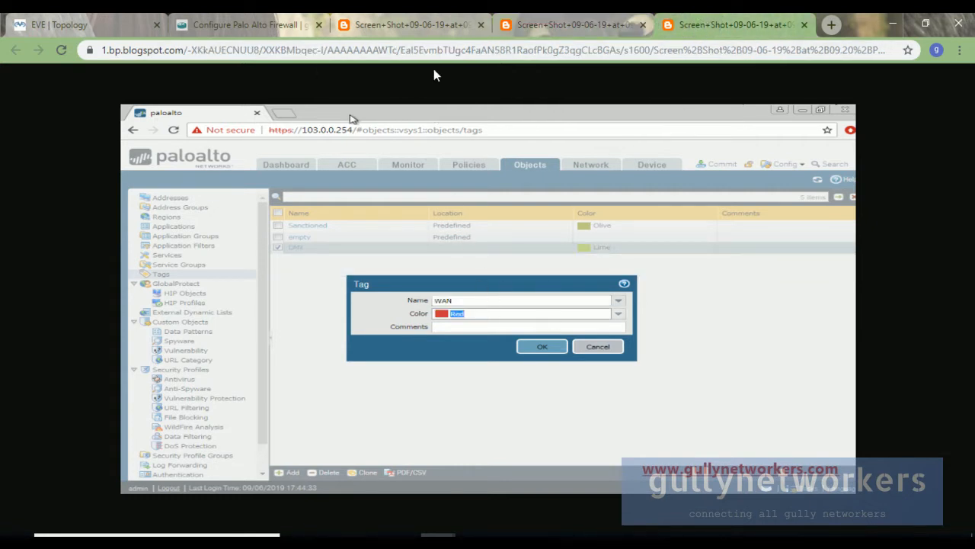
{"action": "left_click", "coordinate": [327, 32]}
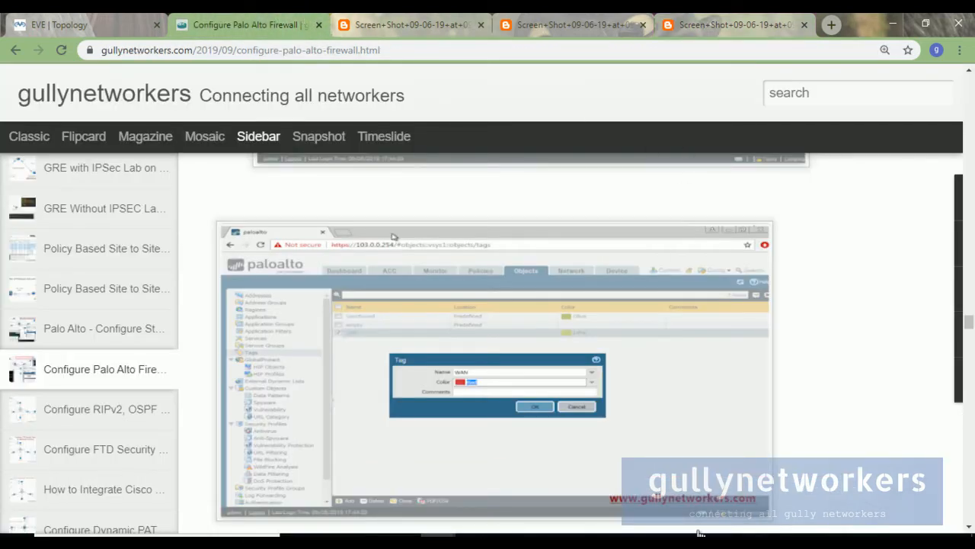
{"action": "mouse_move", "coordinate": [700, 529]}
{"action": "left_click", "coordinate": [627, 515]}
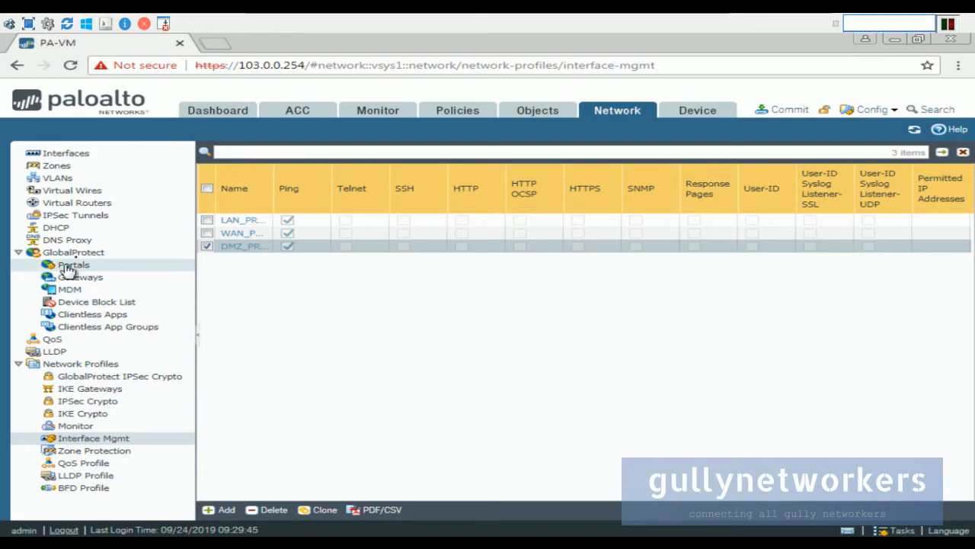
Under Objects > Tags, create the LAN Zone tag in Lime.
{"action": "left_click", "coordinate": [535, 110]}
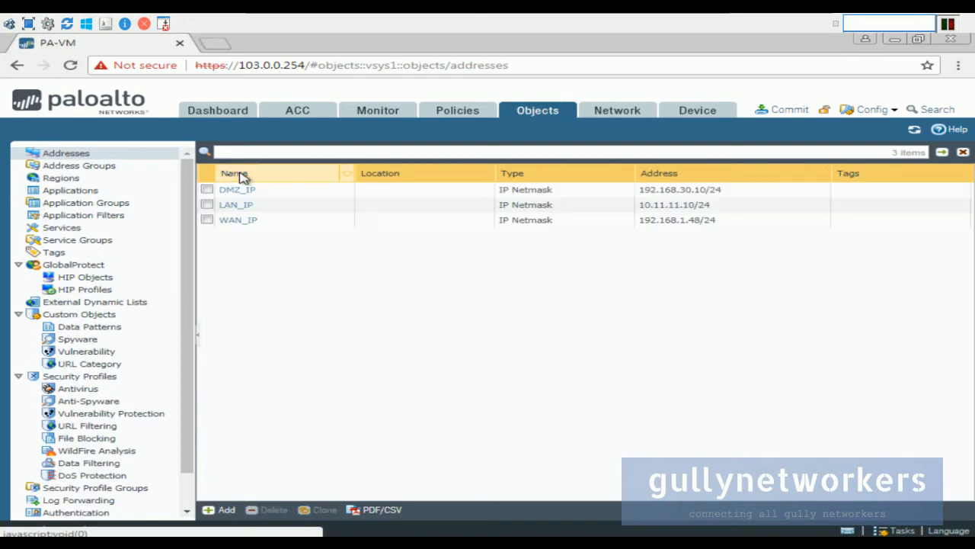
{"action": "left_click", "coordinate": [59, 254]}
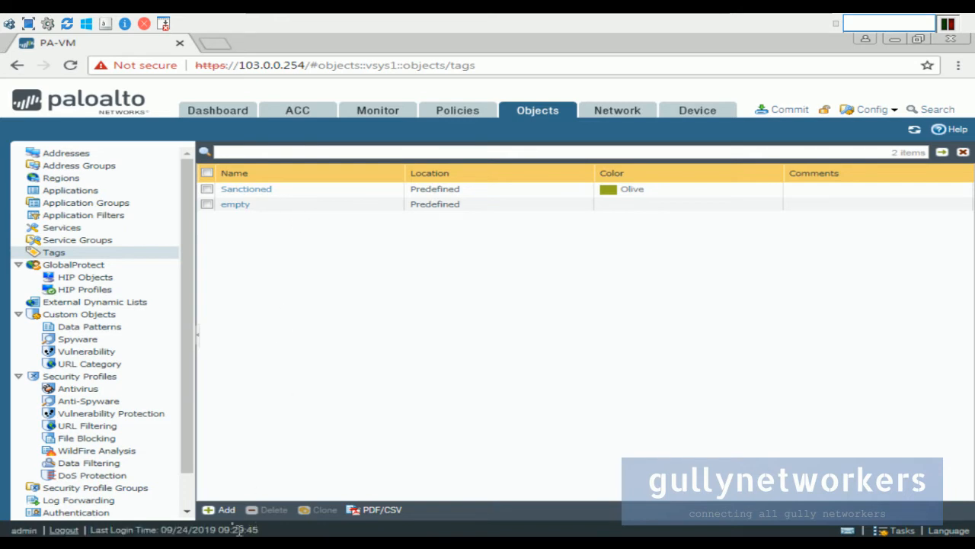
{"action": "left_click", "coordinate": [221, 509]}
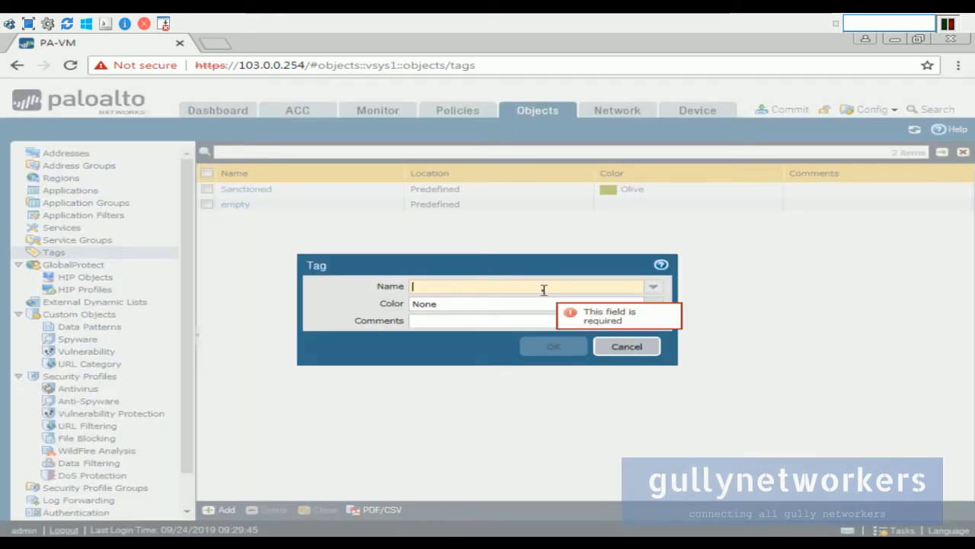
{"action": "type", "text": "LAN"}
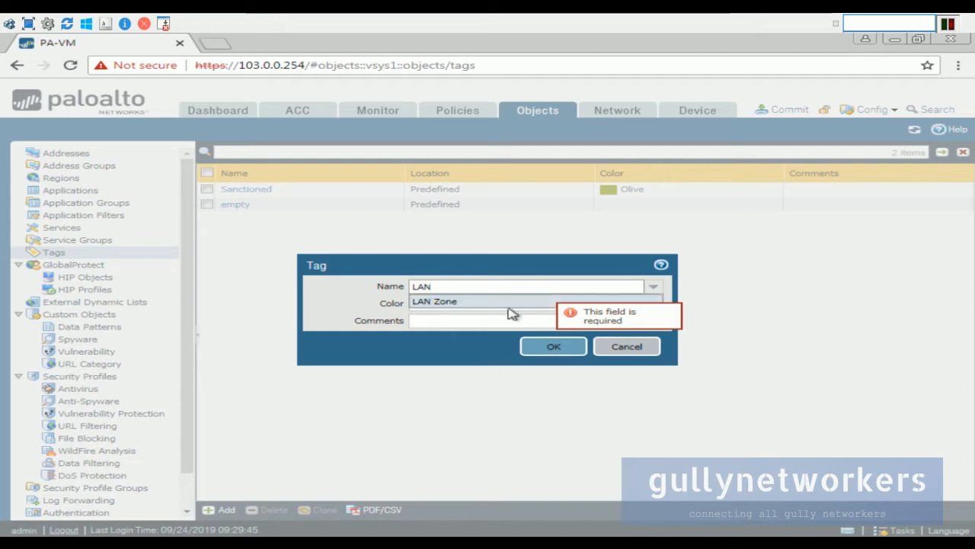
{"action": "left_click", "coordinate": [611, 308]}
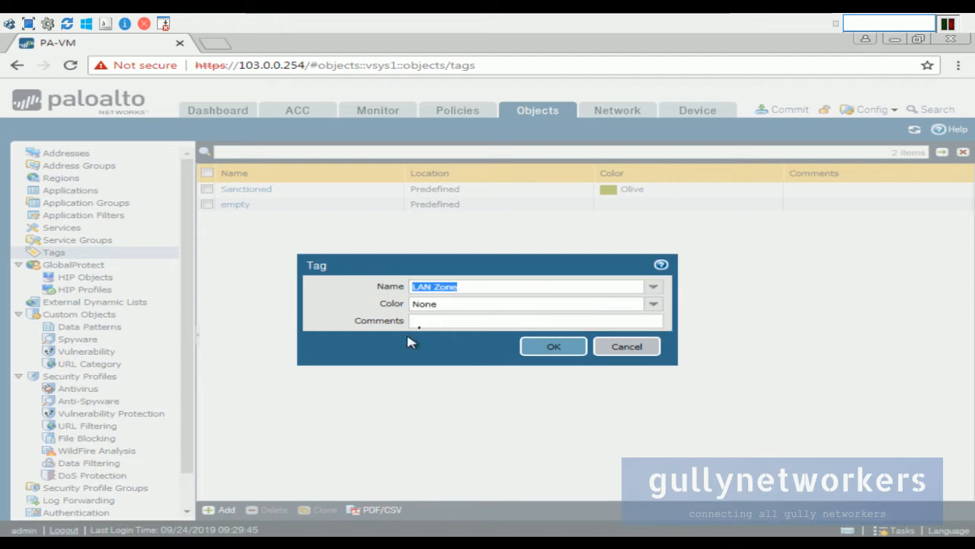
{"action": "left_click", "coordinate": [655, 288]}
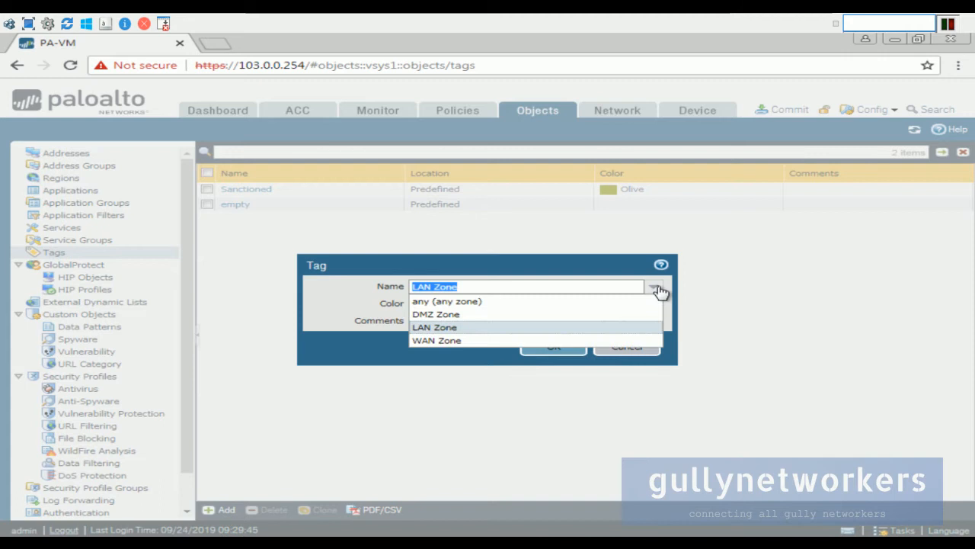
{"action": "left_click", "coordinate": [537, 328]}
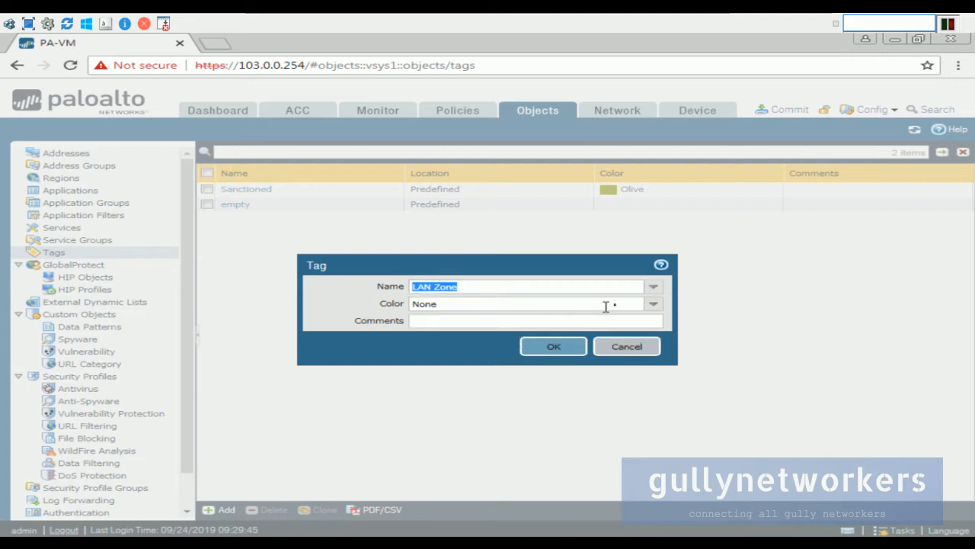
{"action": "left_click", "coordinate": [653, 304]}
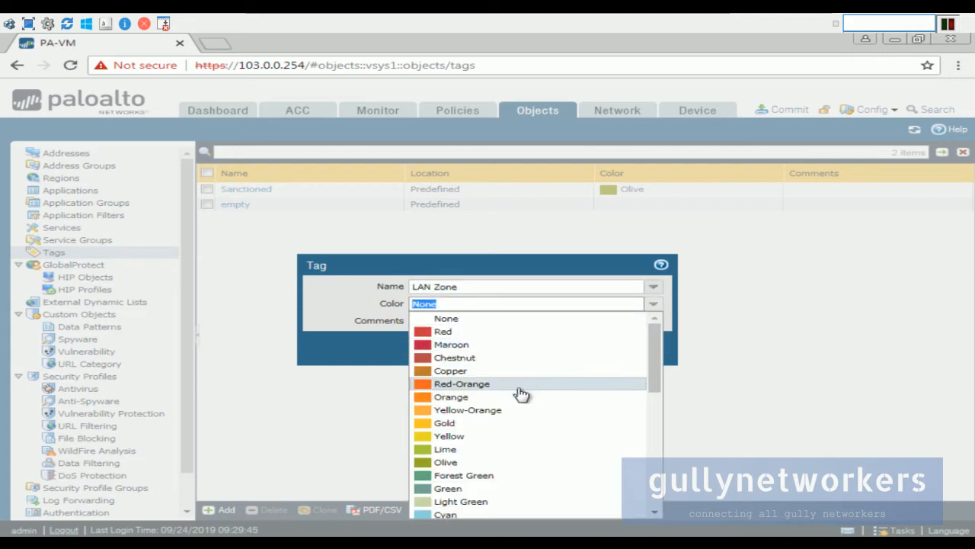
{"action": "left_click", "coordinate": [483, 449]}
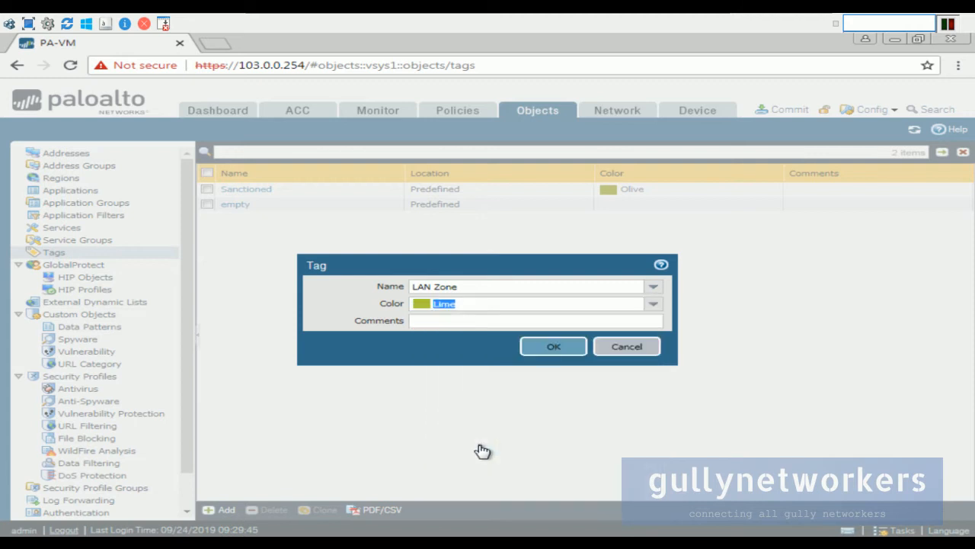
{"action": "left_click", "coordinate": [551, 347]}
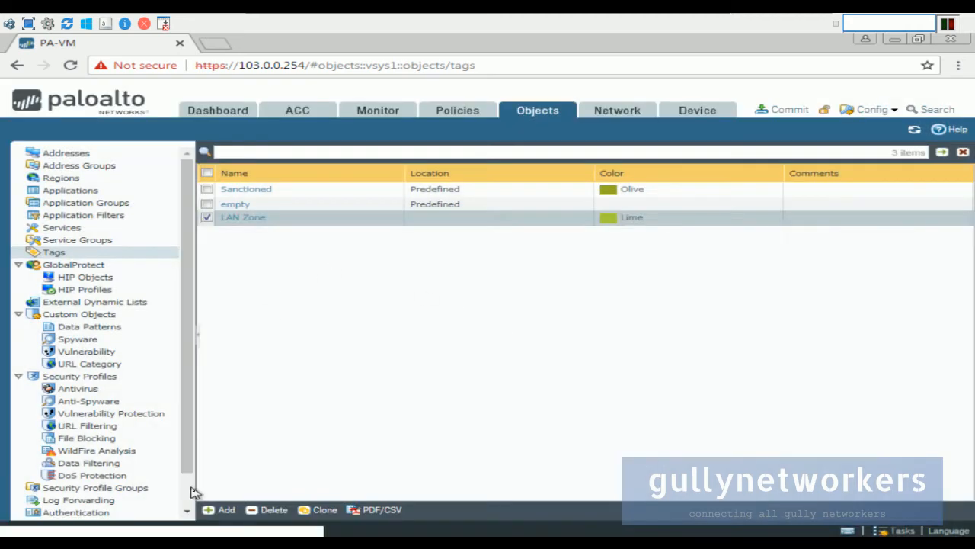
Create the WAN Zone tag in Maroon.
{"action": "left_click", "coordinate": [220, 510]}
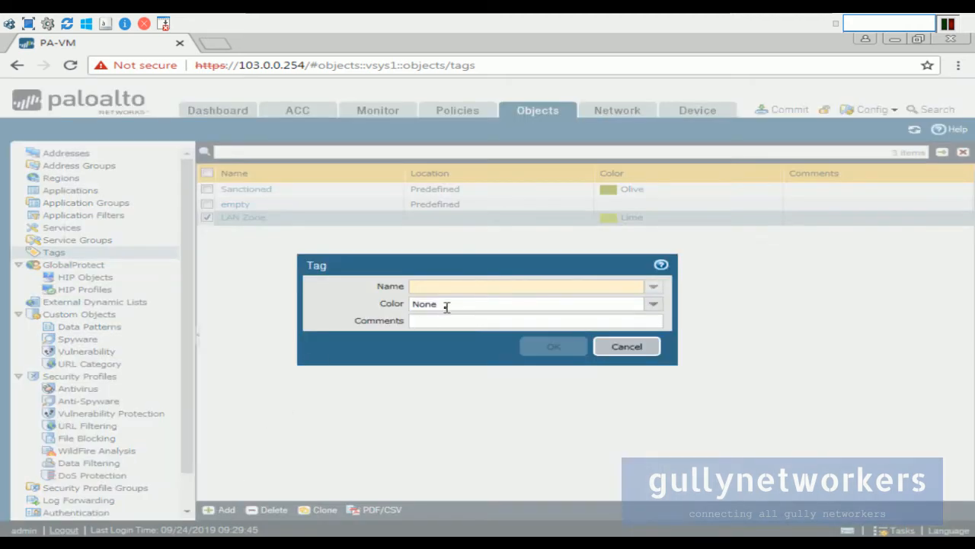
{"action": "left_click", "coordinate": [652, 285]}
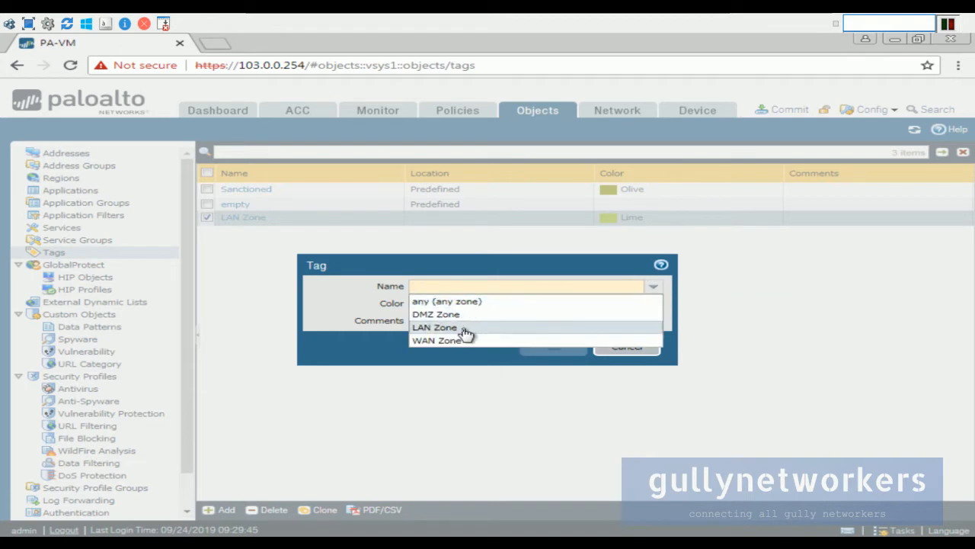
{"action": "left_click", "coordinate": [465, 341]}
{"action": "left_click", "coordinate": [654, 304]}
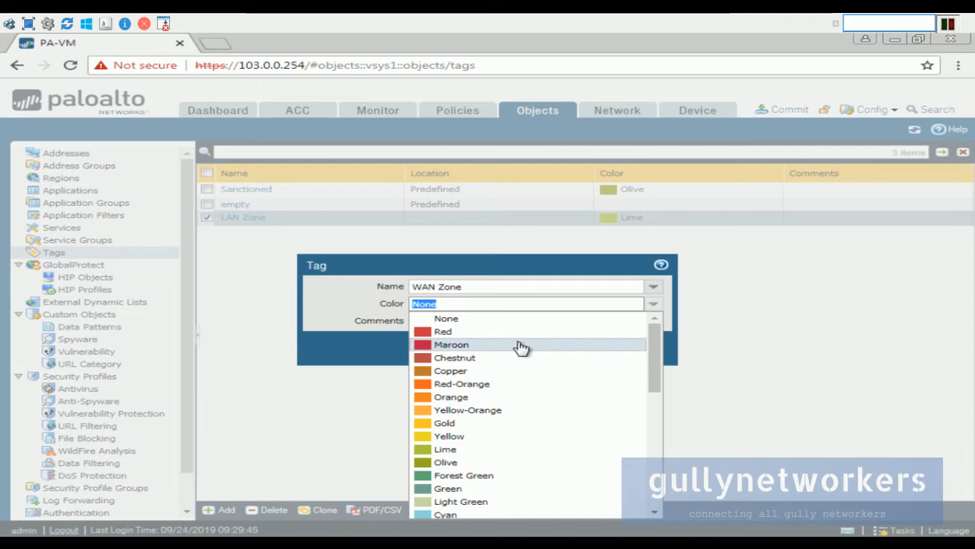
{"action": "left_click", "coordinate": [521, 347]}
{"action": "left_click", "coordinate": [557, 352]}
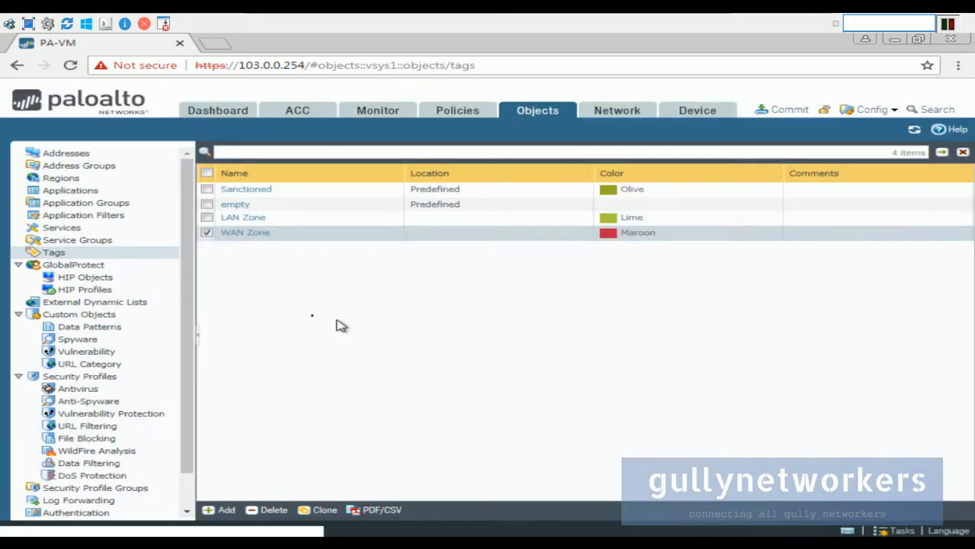
Create the DMZ Zone tag in Orange.
{"action": "left_click", "coordinate": [224, 509]}
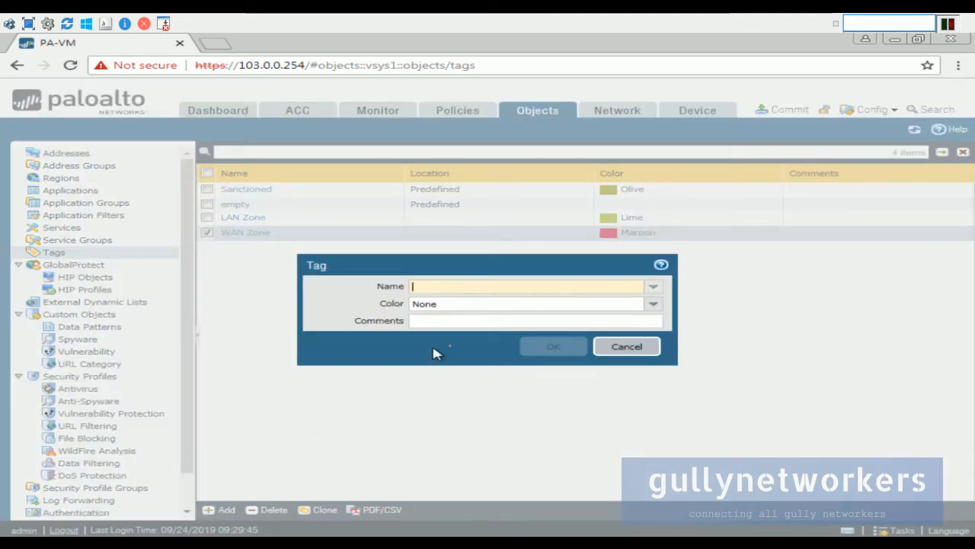
{"action": "left_click", "coordinate": [654, 285]}
{"action": "left_click", "coordinate": [531, 313]}
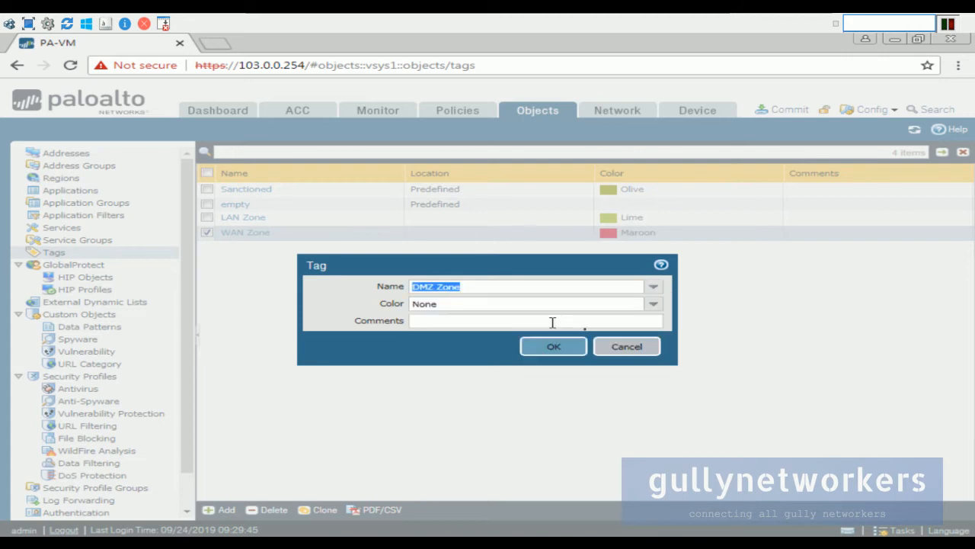
{"action": "left_click", "coordinate": [654, 303]}
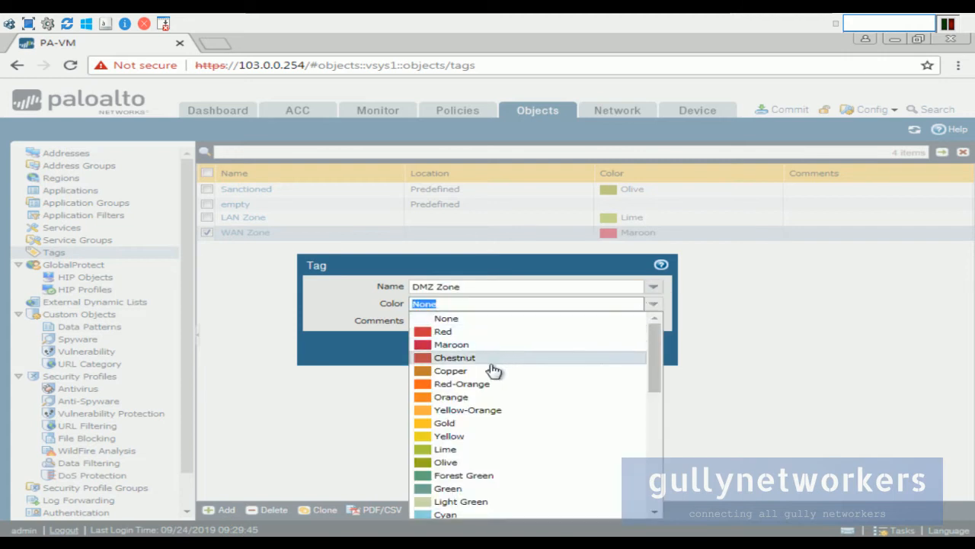
{"action": "left_click", "coordinate": [488, 397]}
{"action": "left_click", "coordinate": [544, 348]}
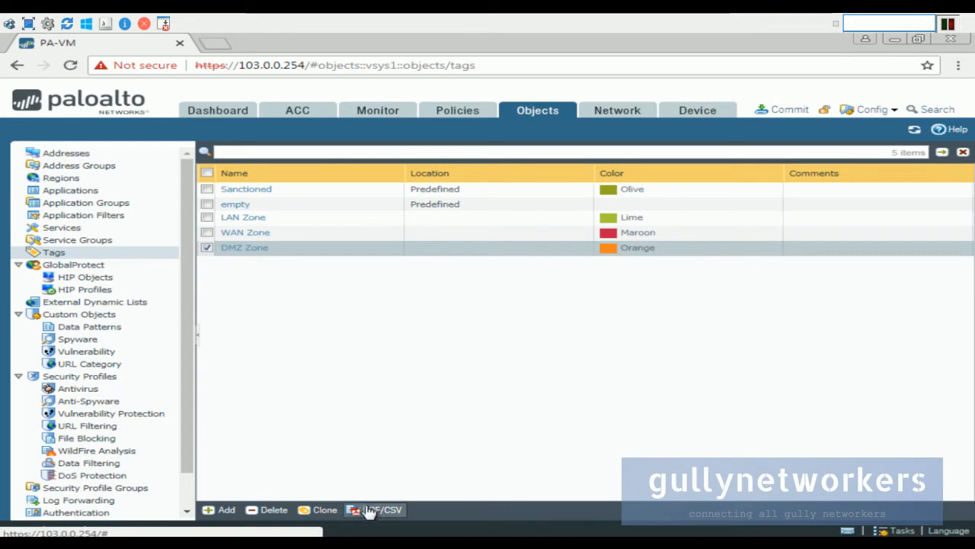
Review the blog's LAN interface example (ethernet1/1, Layer3, CUSTOM_RTR, LAN zone) in a new tab.
{"action": "mouse_move", "coordinate": [664, 22]}
{"action": "left_click", "coordinate": [694, 20]}
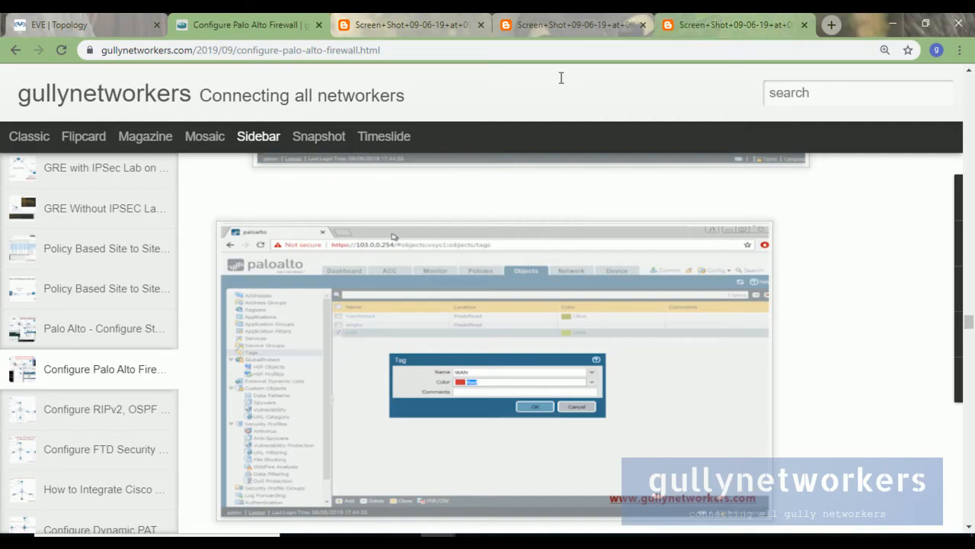
{"action": "scroll", "coordinate": [394, 308], "scroll_direction": "down", "scroll_amount": 5}
{"action": "scroll", "coordinate": [395, 308], "scroll_direction": "down", "scroll_amount": 4}
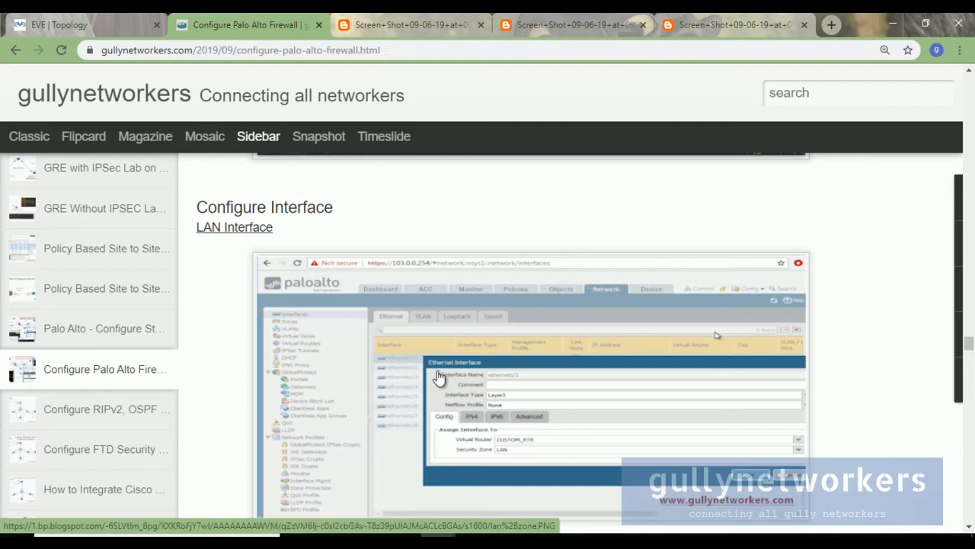
{"action": "scroll", "coordinate": [404, 381], "scroll_direction": "down", "scroll_amount": 1}
{"action": "right_click", "coordinate": [401, 334]}
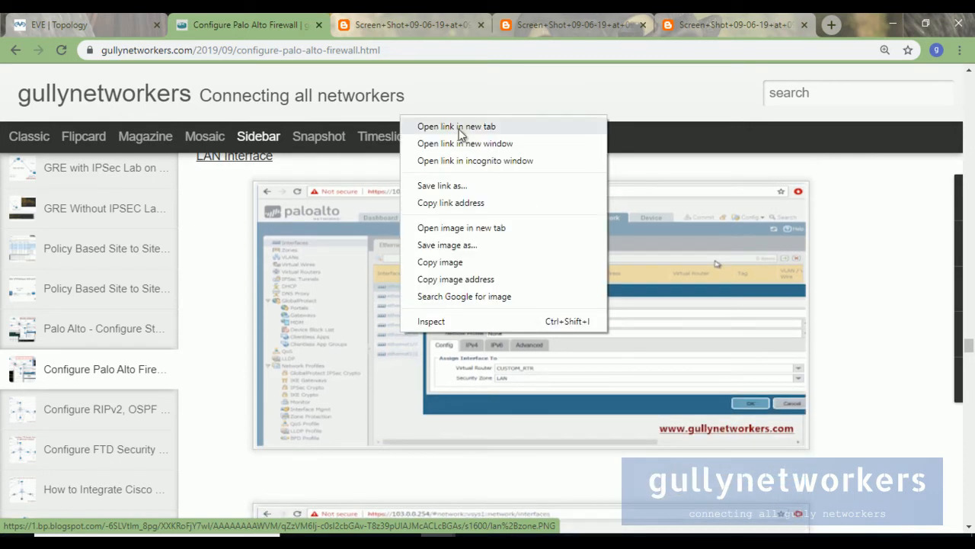
{"action": "left_click", "coordinate": [460, 127]}
{"action": "left_click", "coordinate": [798, 17]}
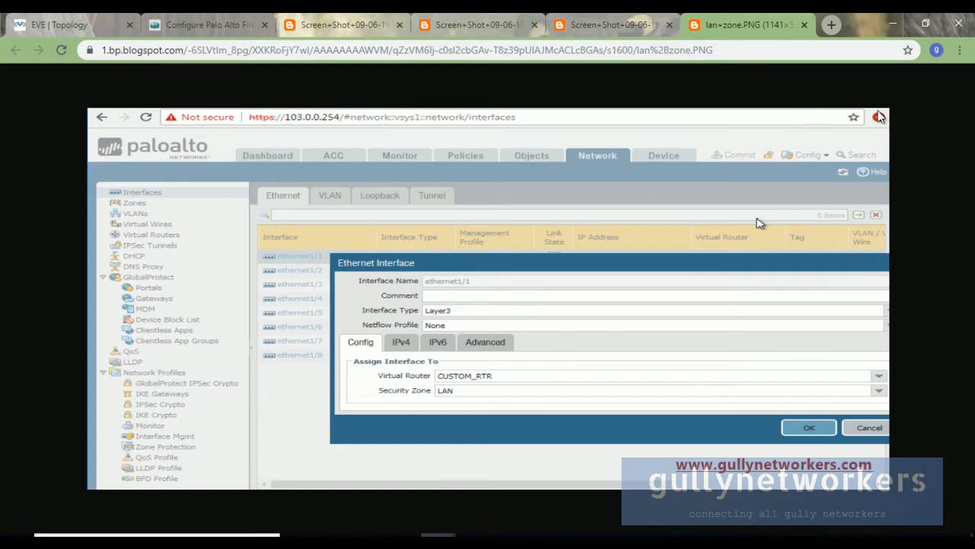
{"action": "left_click", "coordinate": [613, 541]}
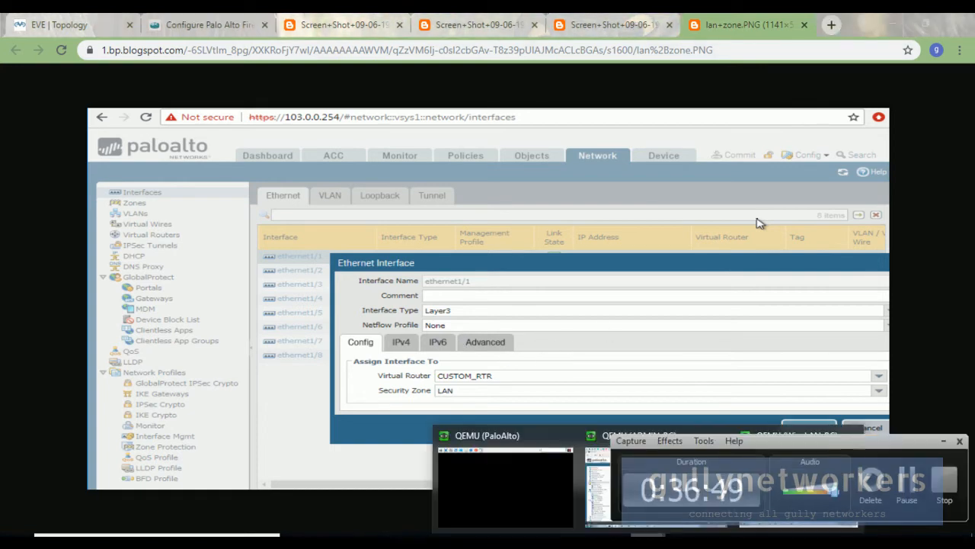
{"action": "left_click", "coordinate": [944, 441]}
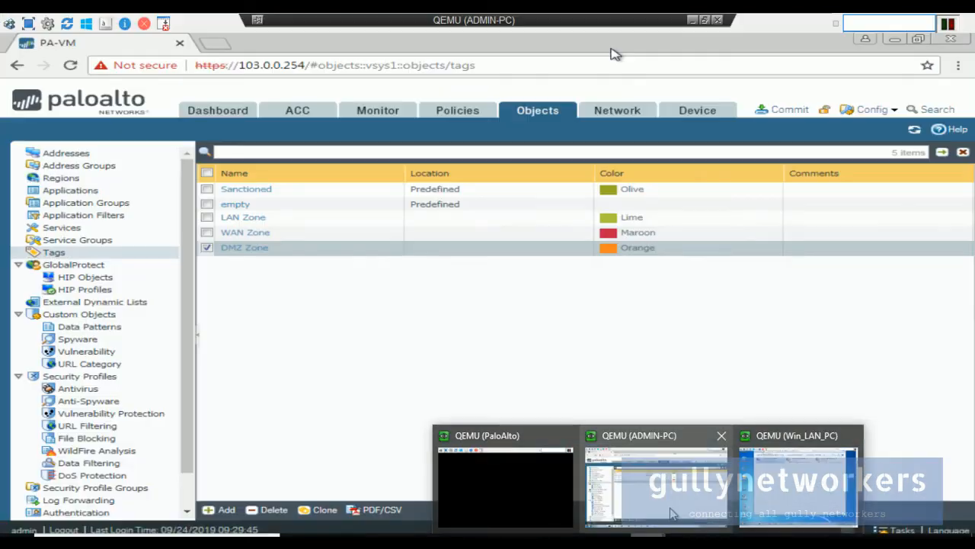
{"action": "left_click", "coordinate": [673, 514]}
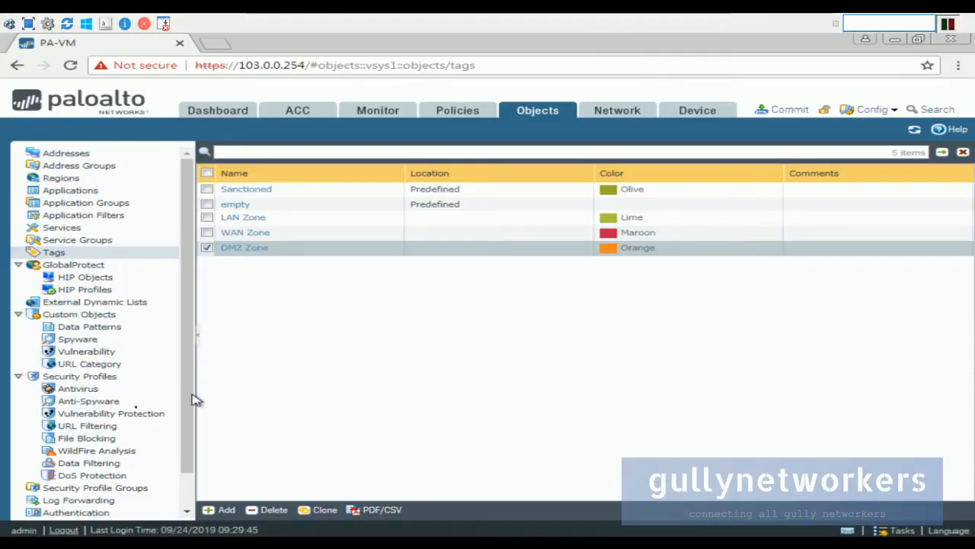
Show the firewall's Ethernet interface list and compare it with the EVE-NG lab topology.
{"action": "left_click", "coordinate": [604, 113]}
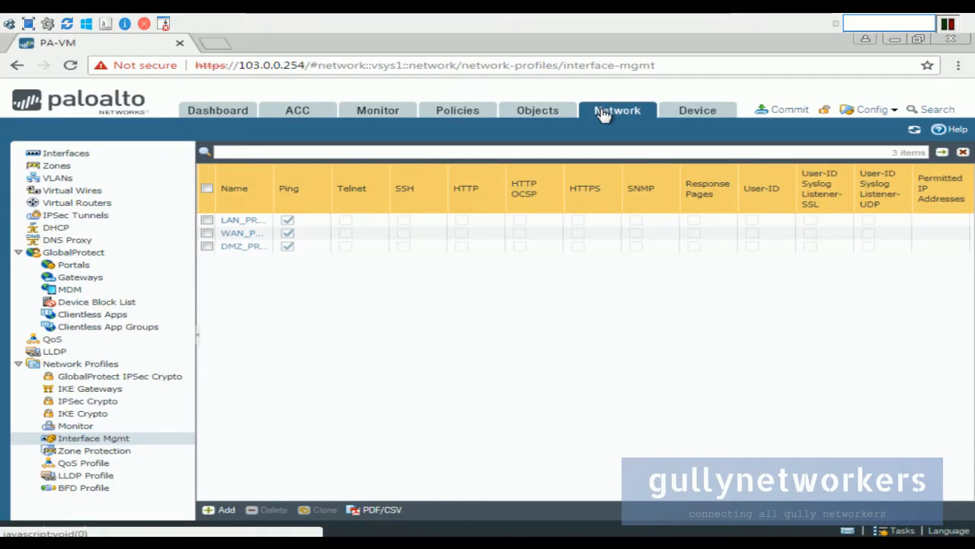
{"action": "left_click", "coordinate": [70, 155]}
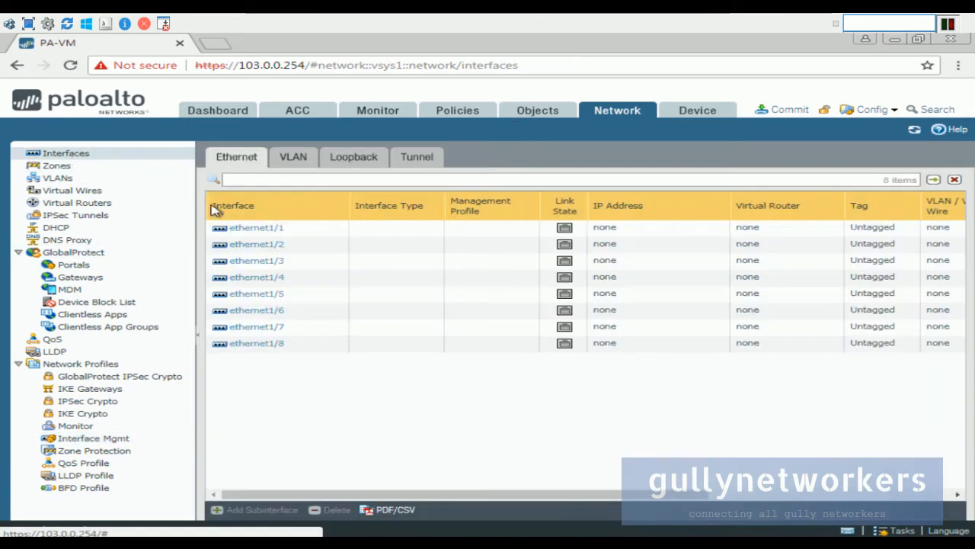
{"action": "mouse_move", "coordinate": [623, 19]}
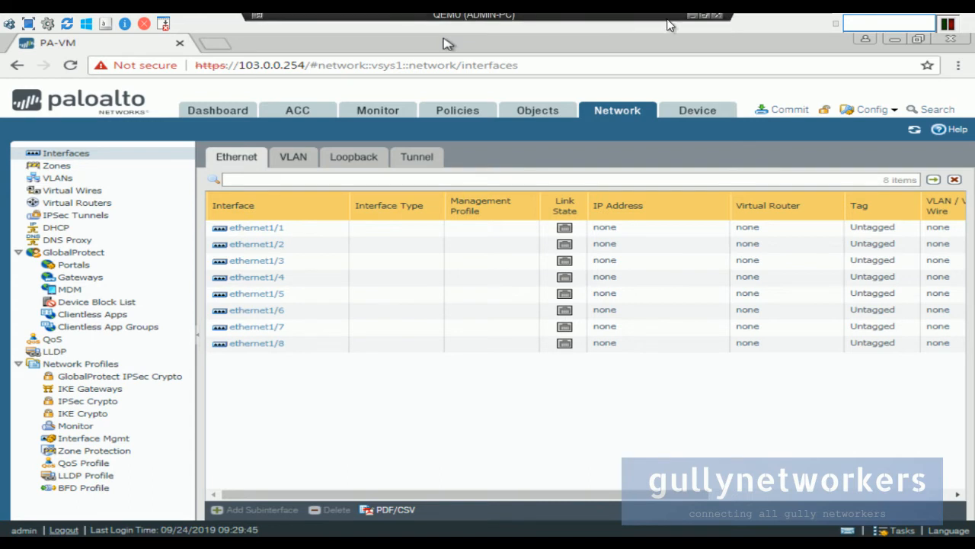
{"action": "left_click", "coordinate": [705, 21]}
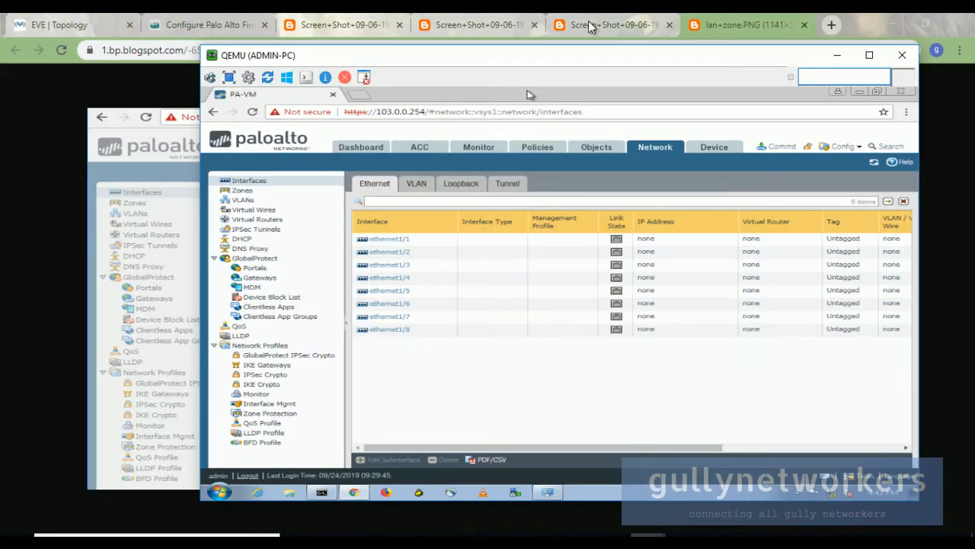
{"action": "left_click", "coordinate": [87, 26]}
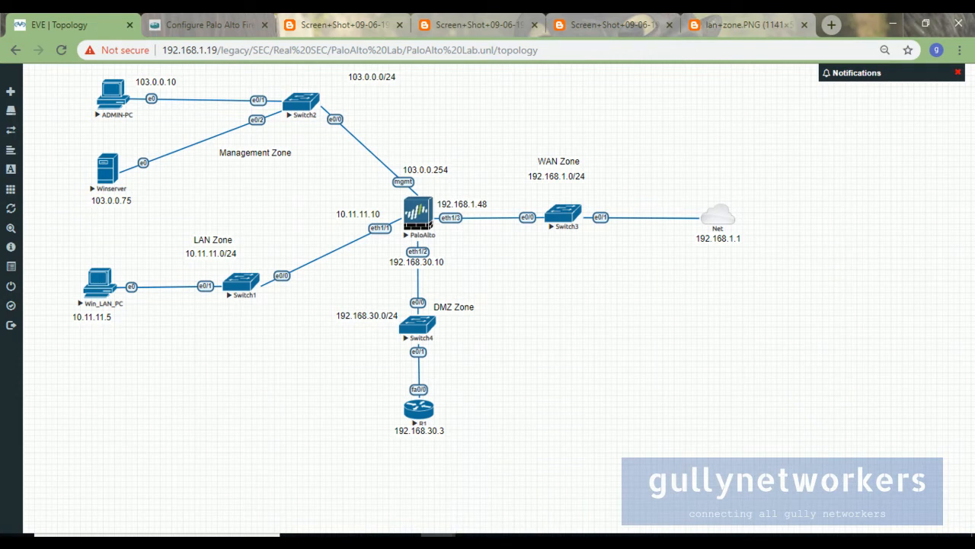
{"action": "mouse_move", "coordinate": [649, 535]}
{"action": "left_click", "coordinate": [669, 502]}
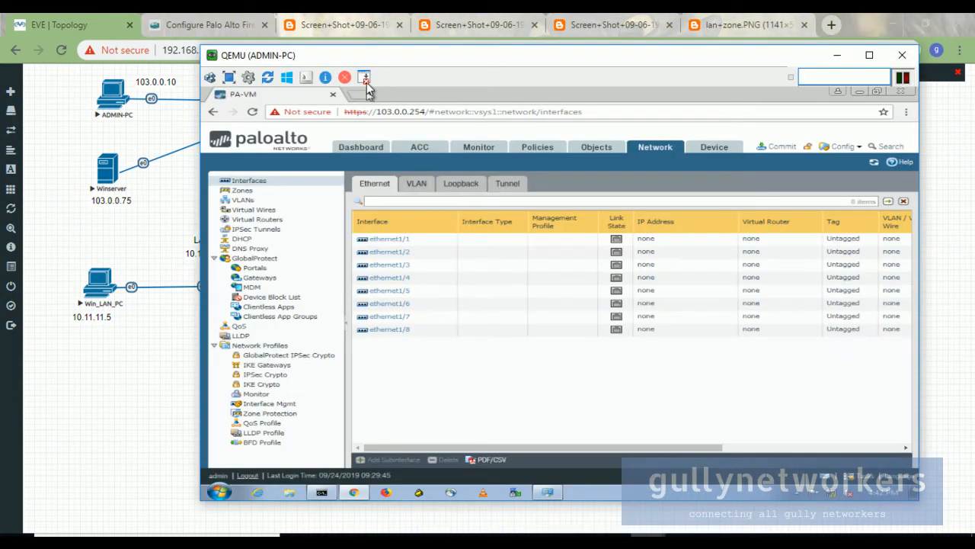
Position the console beside the topology, then maximise it with ethernet1/1 settings open.
{"action": "left_click_drag", "start_coordinate": [374, 57], "coordinate": [665, 74]}
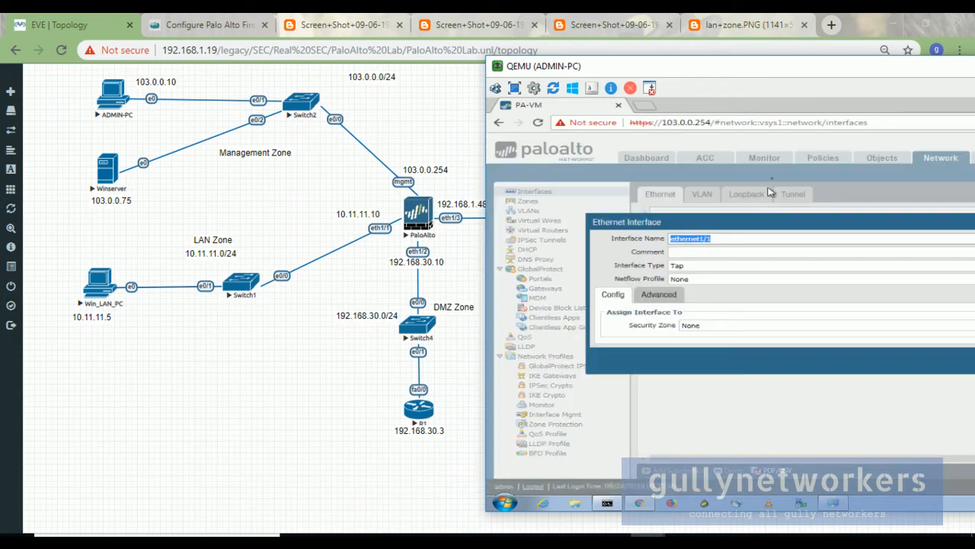
{"action": "left_click_drag", "start_coordinate": [745, 67], "coordinate": [593, 64]}
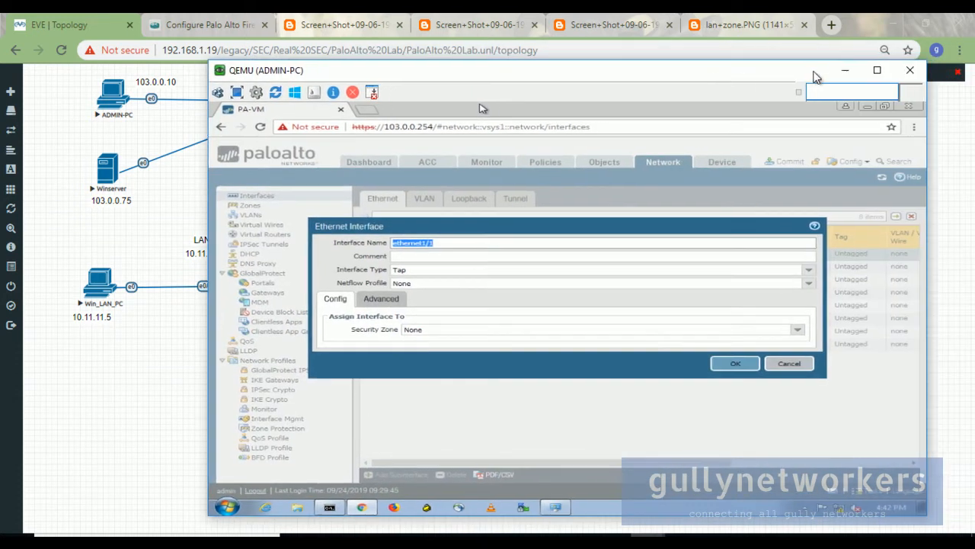
{"action": "left_click_drag", "start_coordinate": [388, 76], "coordinate": [636, 79]}
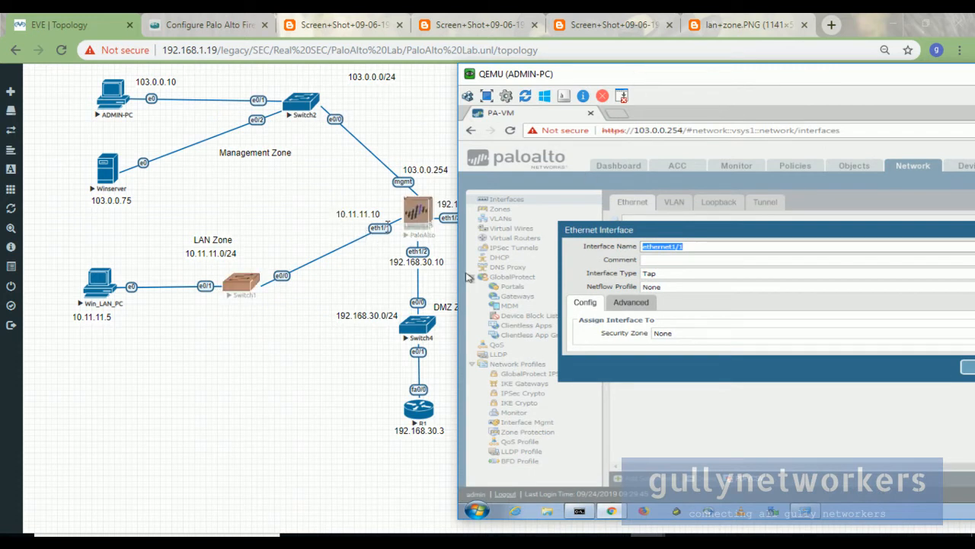
{"action": "double_click", "coordinate": [759, 82]}
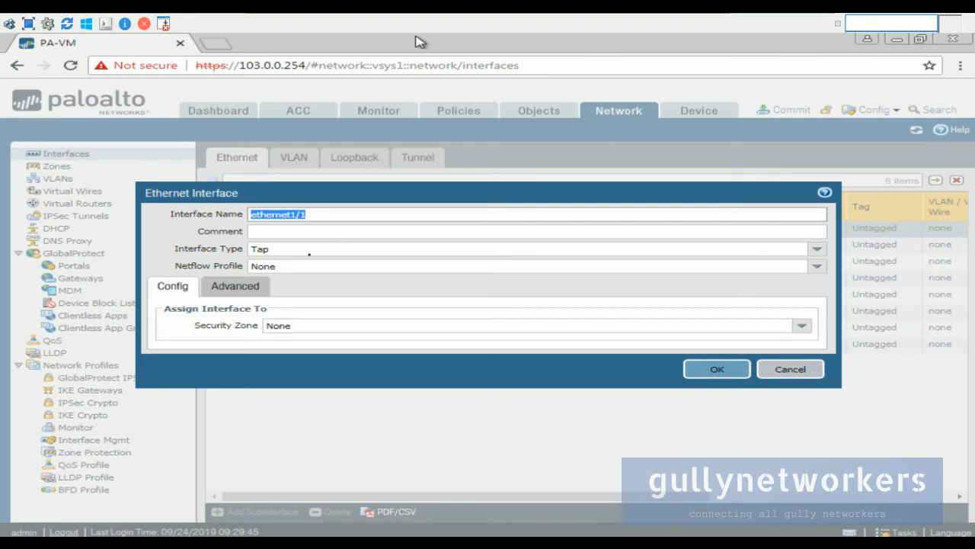
Make ethernet1/1 a Layer3 interface on CUSTOM_RTR in LAN Zone.
{"action": "left_click", "coordinate": [818, 249]}
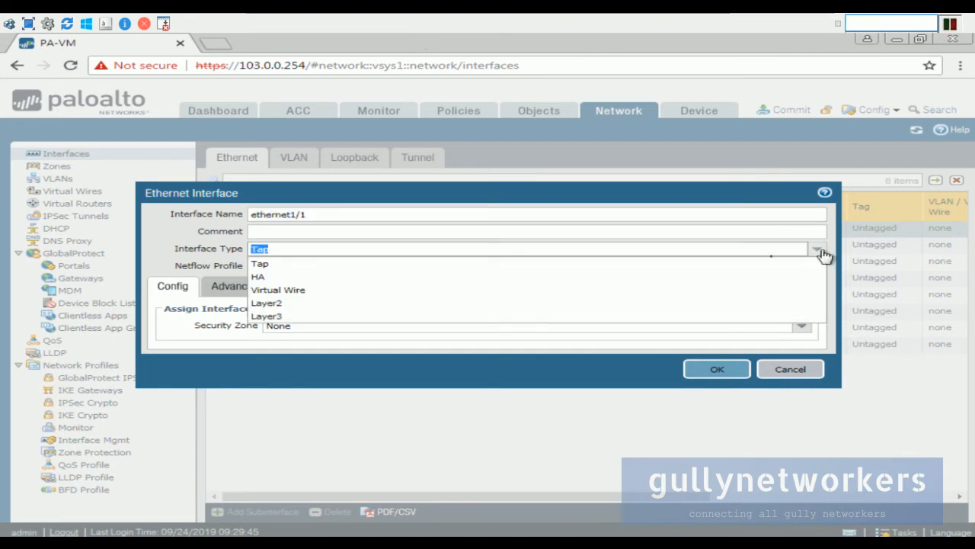
{"action": "left_click", "coordinate": [410, 318]}
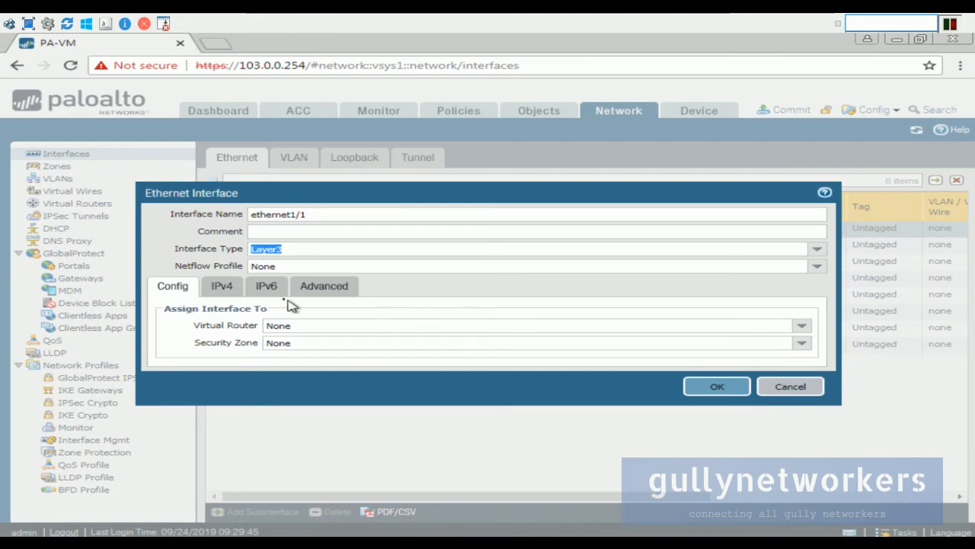
{"action": "left_click", "coordinate": [802, 325]}
{"action": "left_click", "coordinate": [343, 354]}
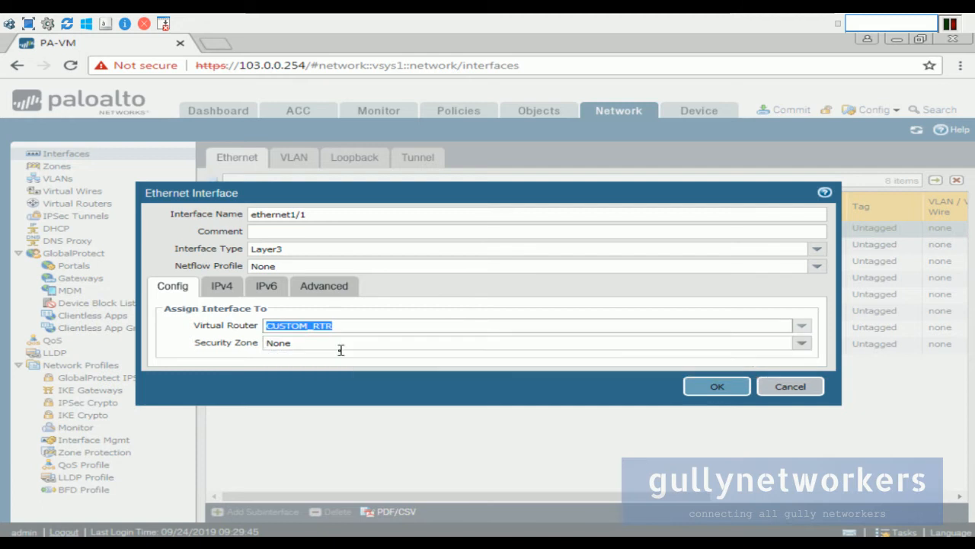
{"action": "left_click", "coordinate": [804, 344]}
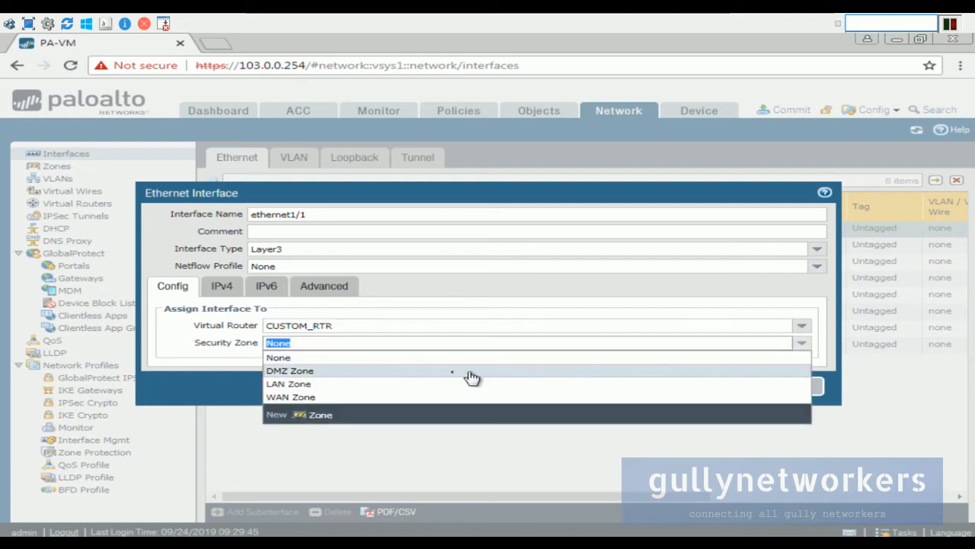
{"action": "left_click", "coordinate": [438, 384]}
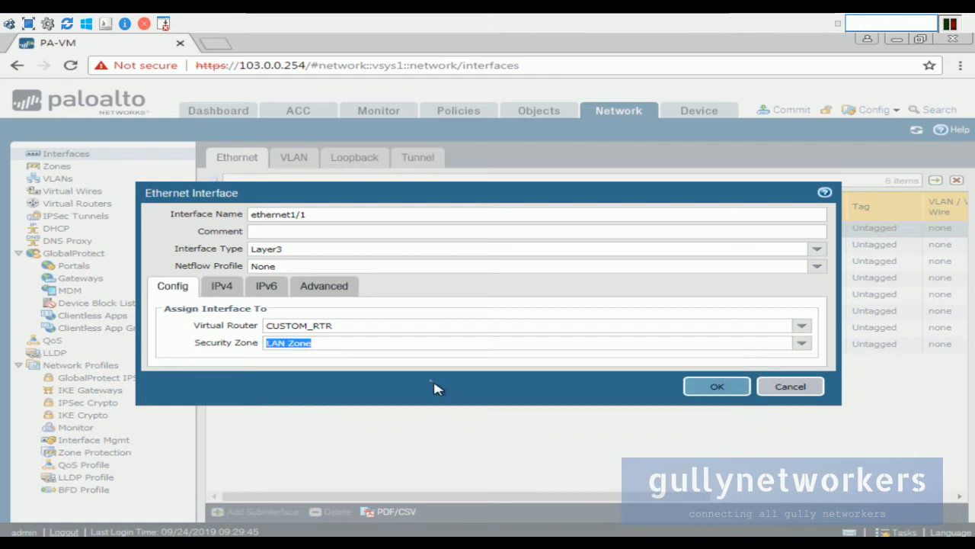
Give ethernet1/1 IPv4 address LAN_IP and management profile LAN_PROFILE, then save it.
{"action": "left_click", "coordinate": [223, 286]}
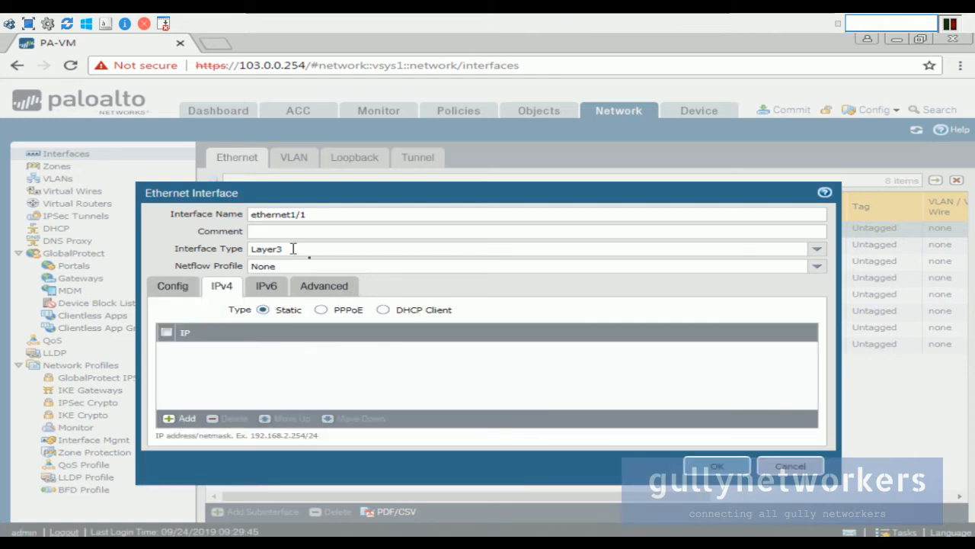
{"action": "left_click", "coordinate": [187, 419]}
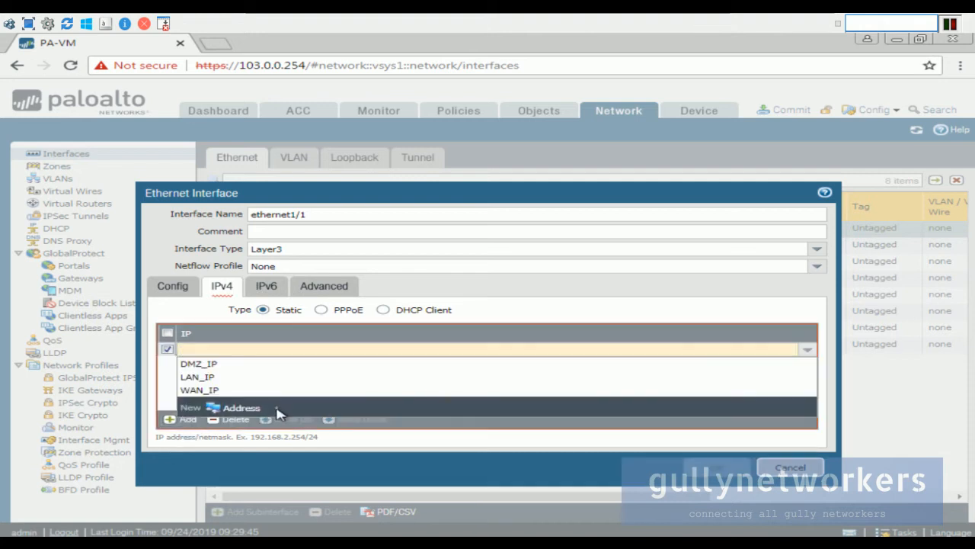
{"action": "left_click", "coordinate": [238, 378]}
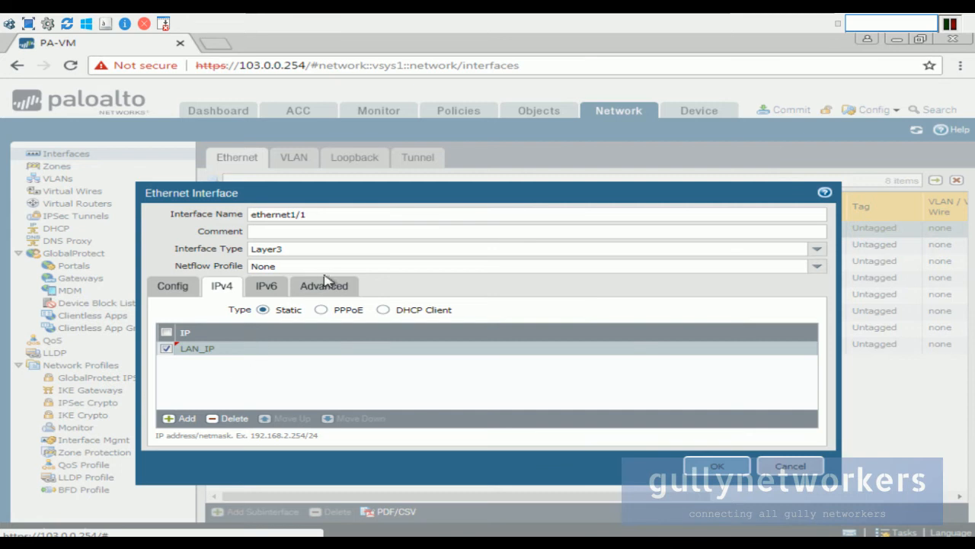
{"action": "left_click", "coordinate": [269, 290]}
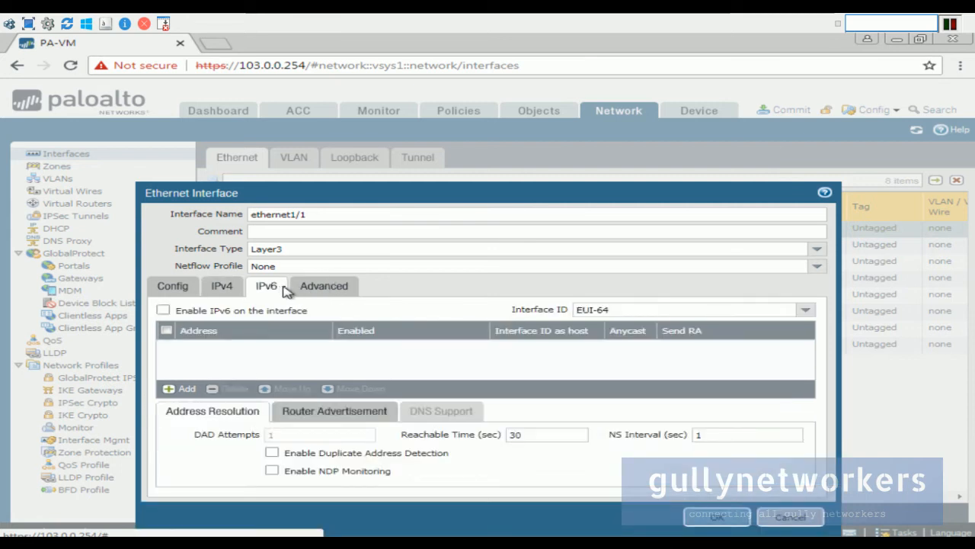
{"action": "left_click", "coordinate": [320, 289]}
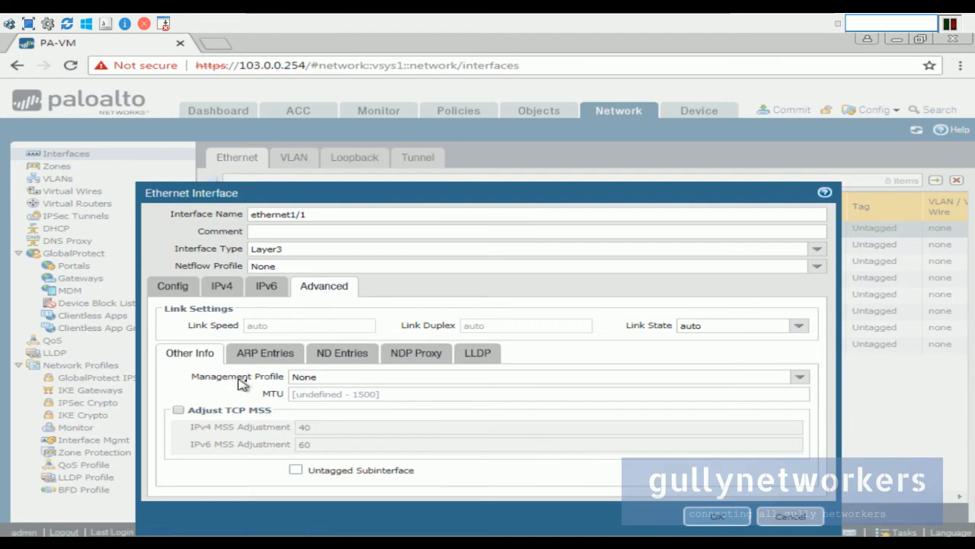
{"action": "left_click", "coordinate": [800, 377]}
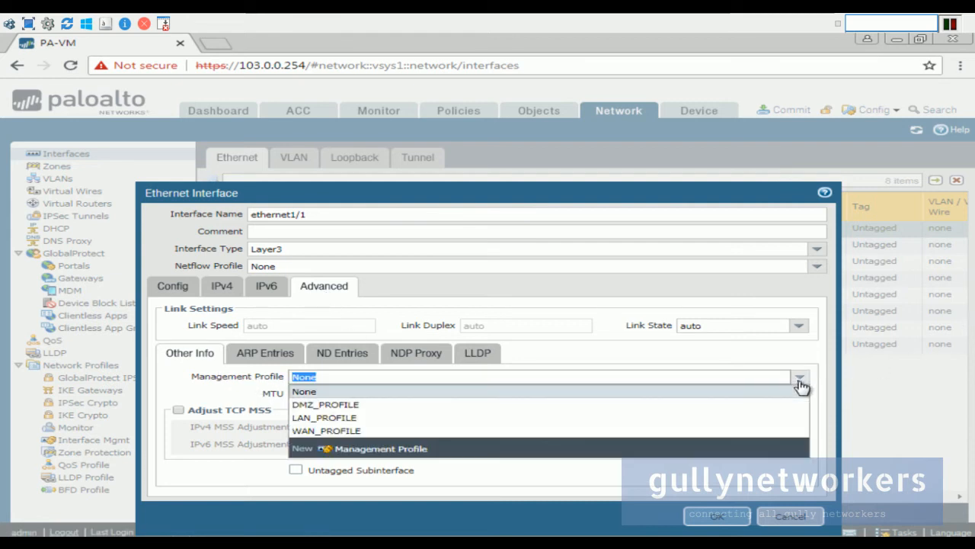
{"action": "left_click", "coordinate": [339, 417]}
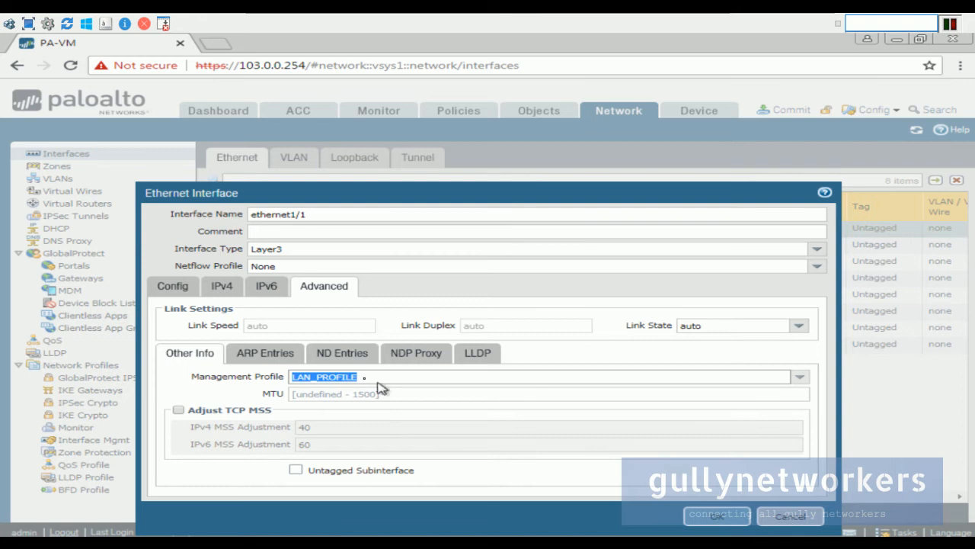
{"action": "left_click", "coordinate": [717, 516]}
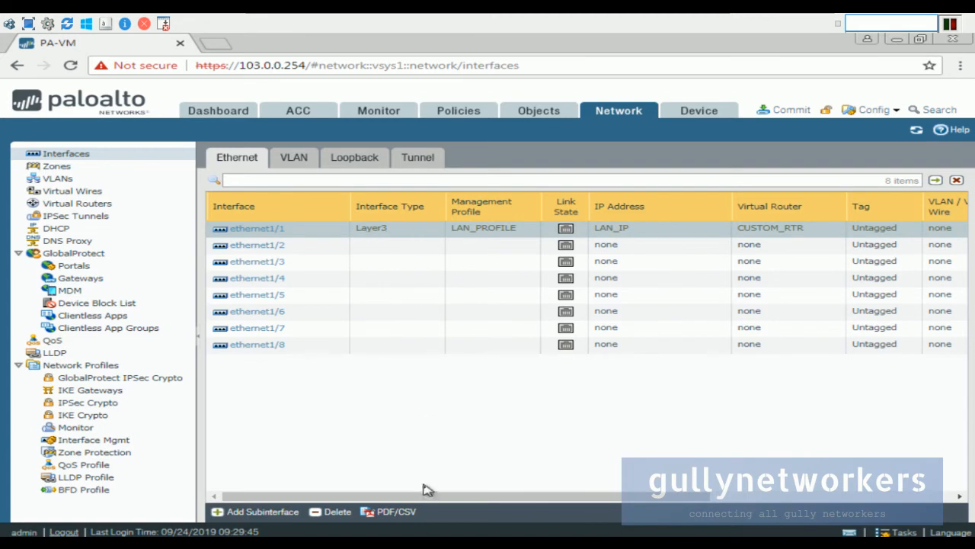
{"action": "mouse_move", "coordinate": [432, 498]}
{"action": "left_mouse_down"}
{"action": "mouse_move", "coordinate": [462, 501]}
{"action": "mouse_move", "coordinate": [425, 496]}
{"action": "left_mouse_up"}
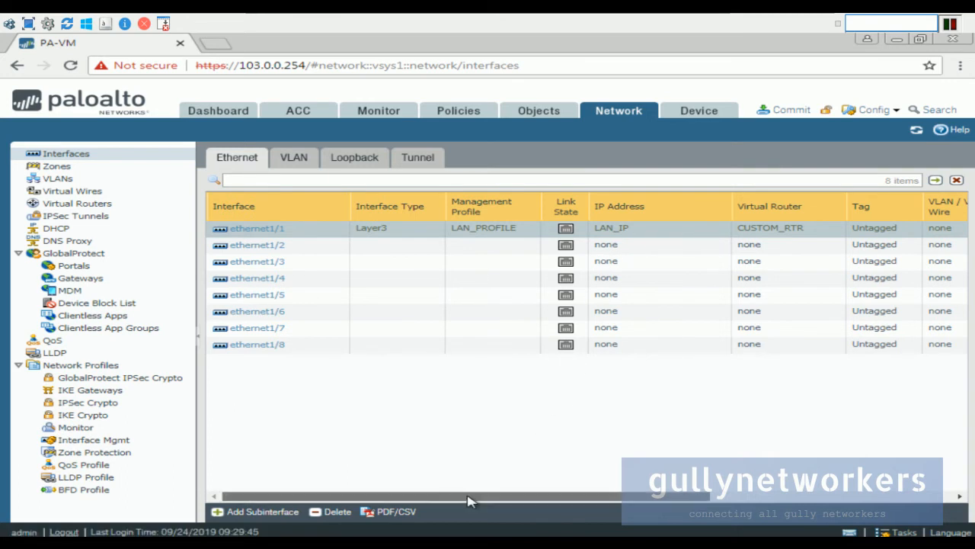
Open the ethernet1/2 interface settings and set its interface type to Layer3.
{"action": "left_click", "coordinate": [260, 247]}
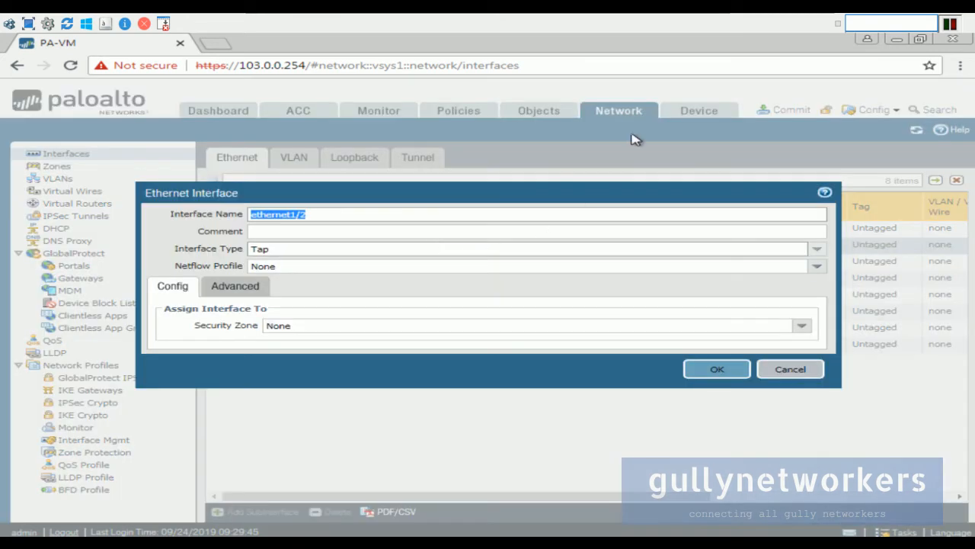
{"action": "left_click", "coordinate": [697, 23]}
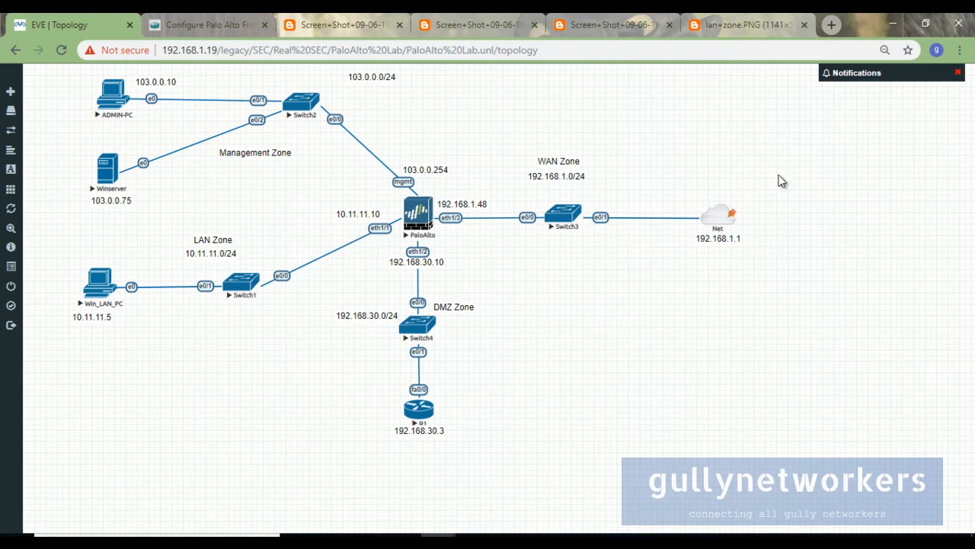
{"action": "mouse_move", "coordinate": [577, 540]}
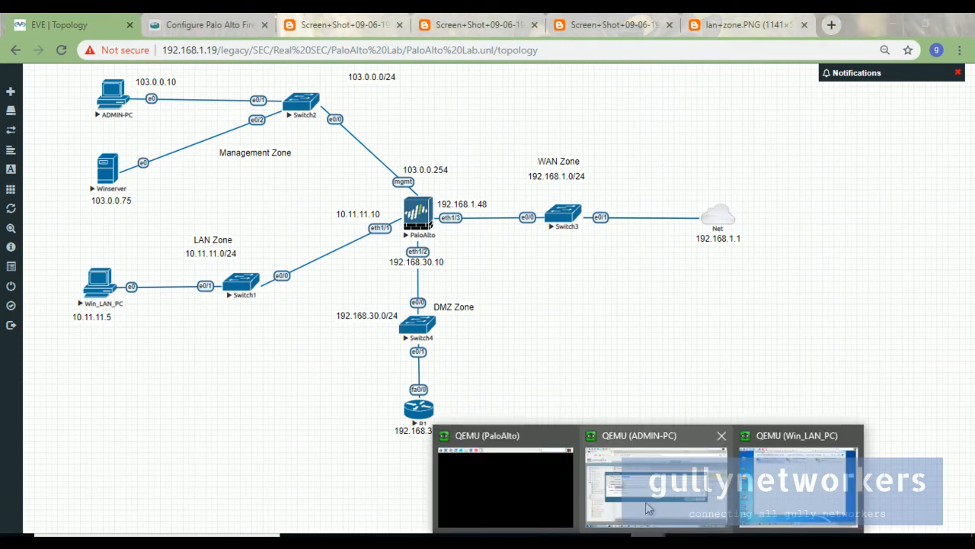
{"action": "left_click", "coordinate": [654, 492]}
{"action": "left_click", "coordinate": [292, 231]}
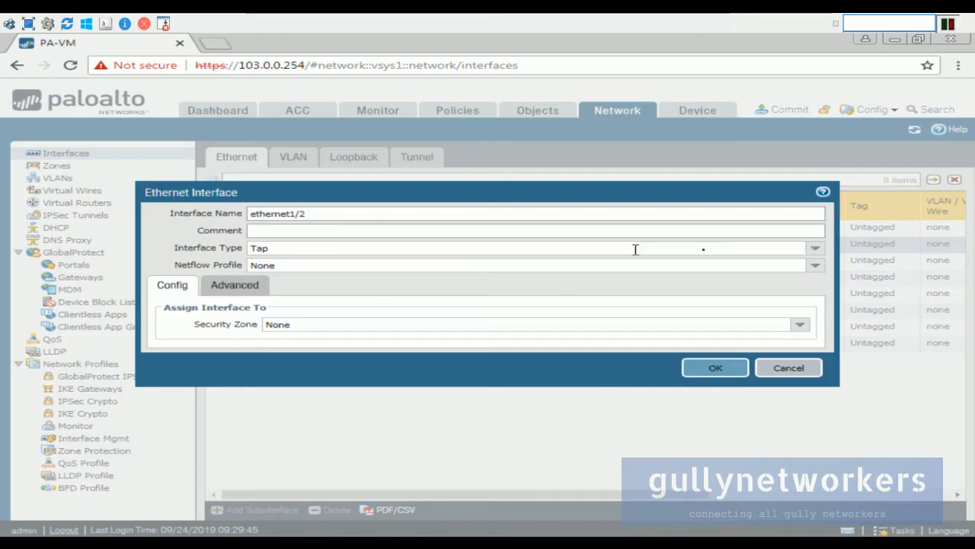
{"action": "left_click", "coordinate": [815, 248]}
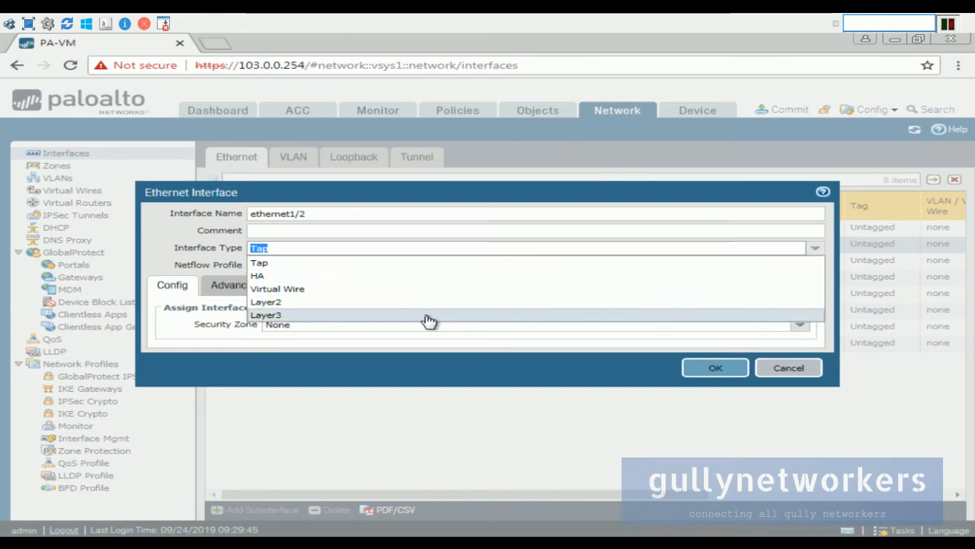
{"action": "left_click", "coordinate": [429, 321]}
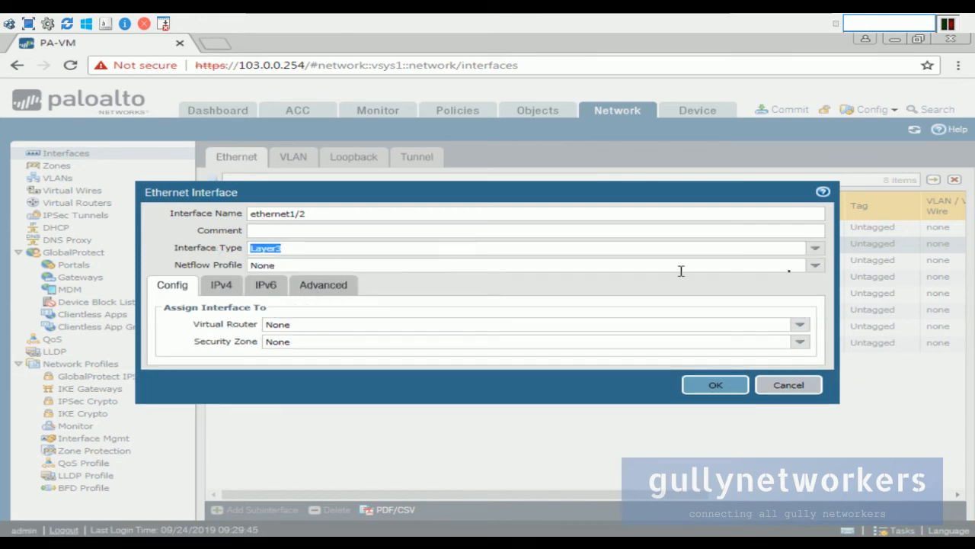
Keep NetFlow at None, assign virtual router CUSTOM_RTR and security zone DMZ Zone.
{"action": "left_click", "coordinate": [814, 265]}
{"action": "left_click", "coordinate": [429, 281]}
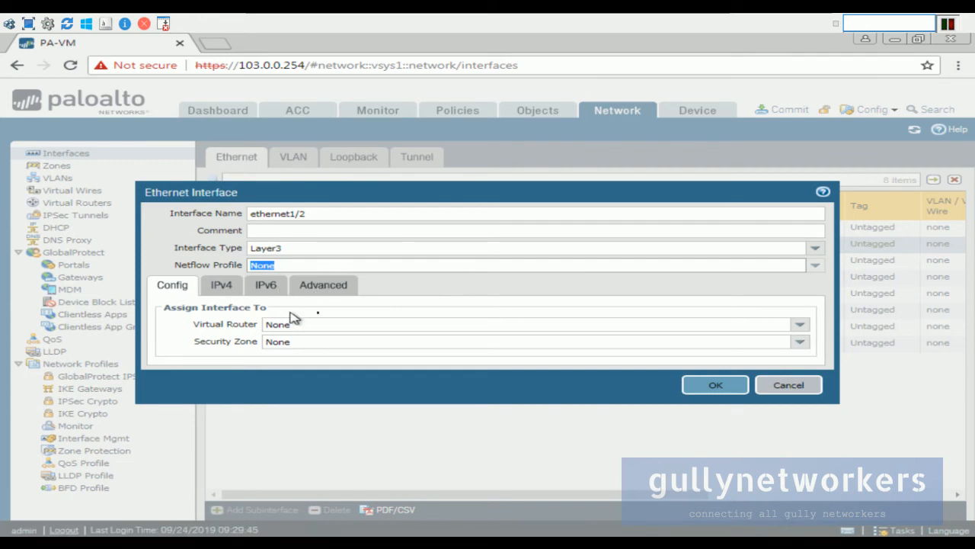
{"action": "left_click", "coordinate": [800, 327]}
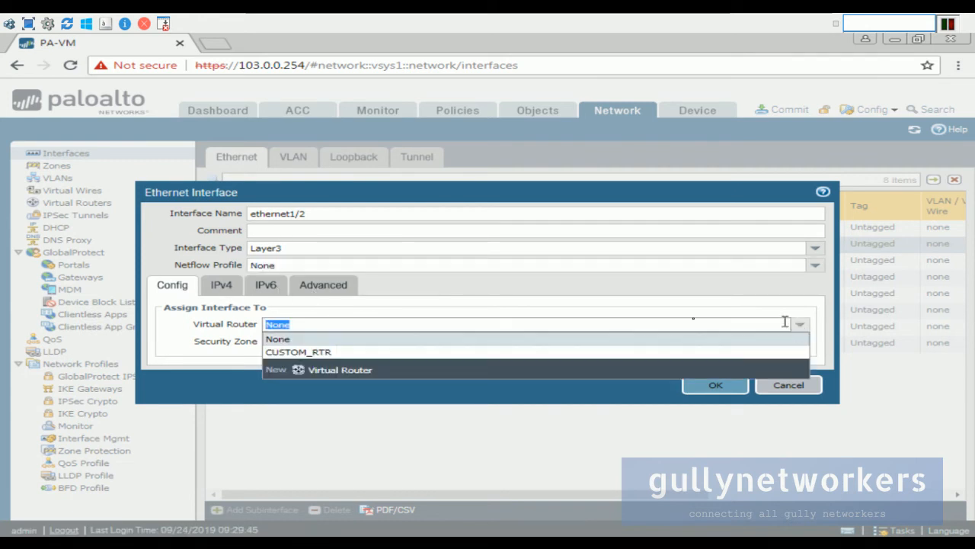
{"action": "left_click", "coordinate": [360, 352]}
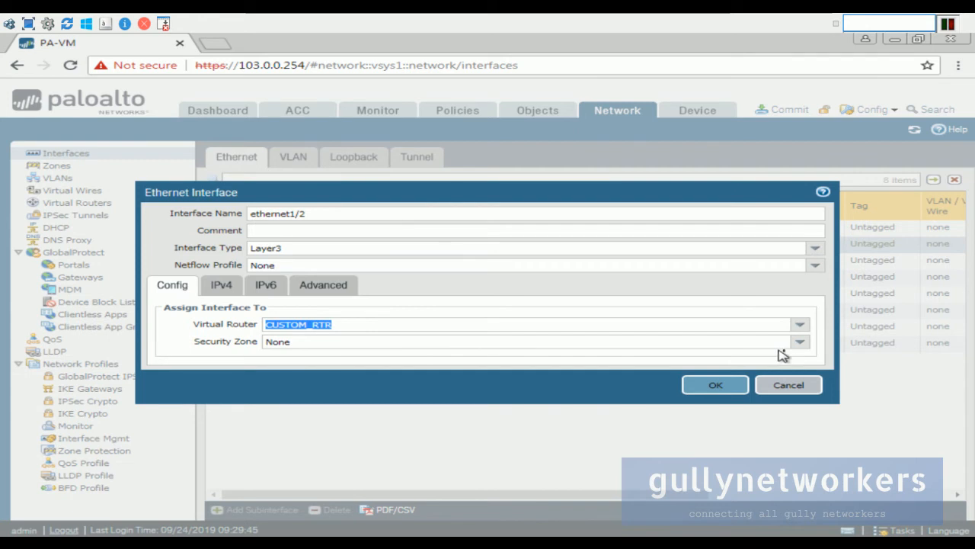
{"action": "left_click", "coordinate": [800, 347]}
{"action": "left_click", "coordinate": [366, 369]}
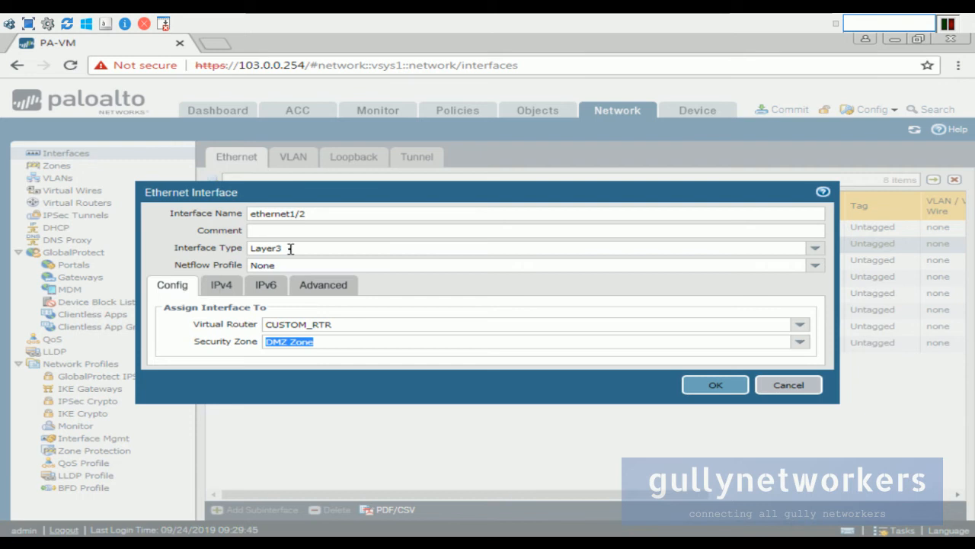
Add IPv4 address DMZ_IP, set management profile DMZ_PROFILE, and save the interface.
{"action": "left_click", "coordinate": [224, 293]}
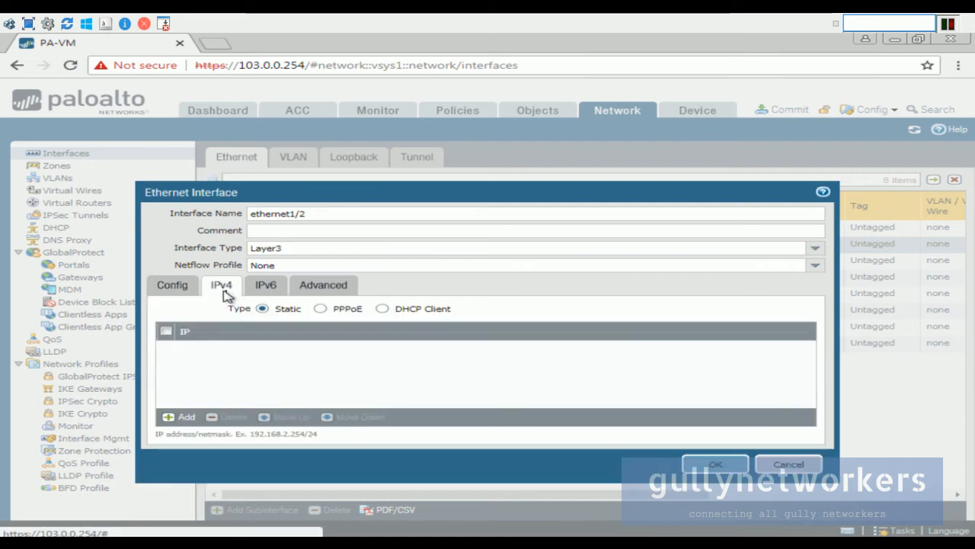
{"action": "left_click", "coordinate": [184, 418]}
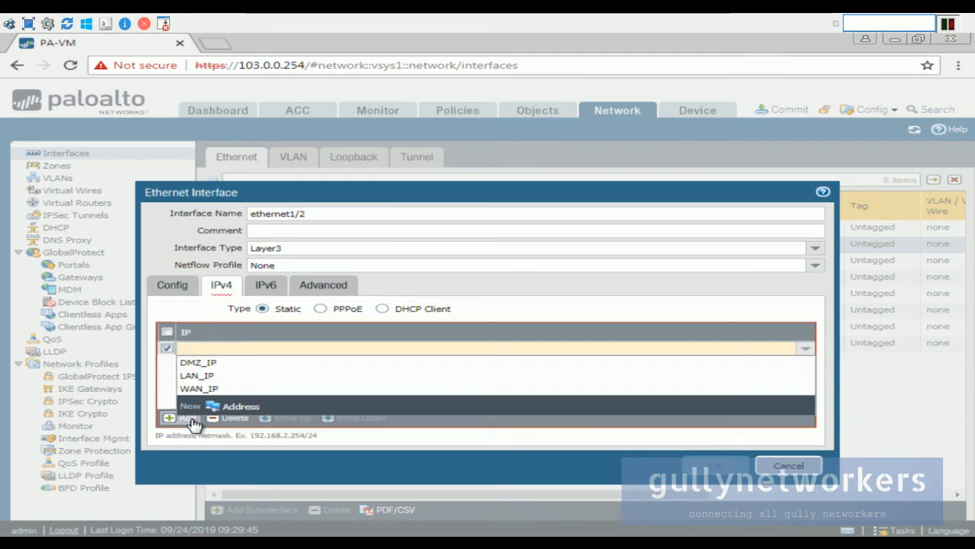
{"action": "left_click", "coordinate": [209, 362]}
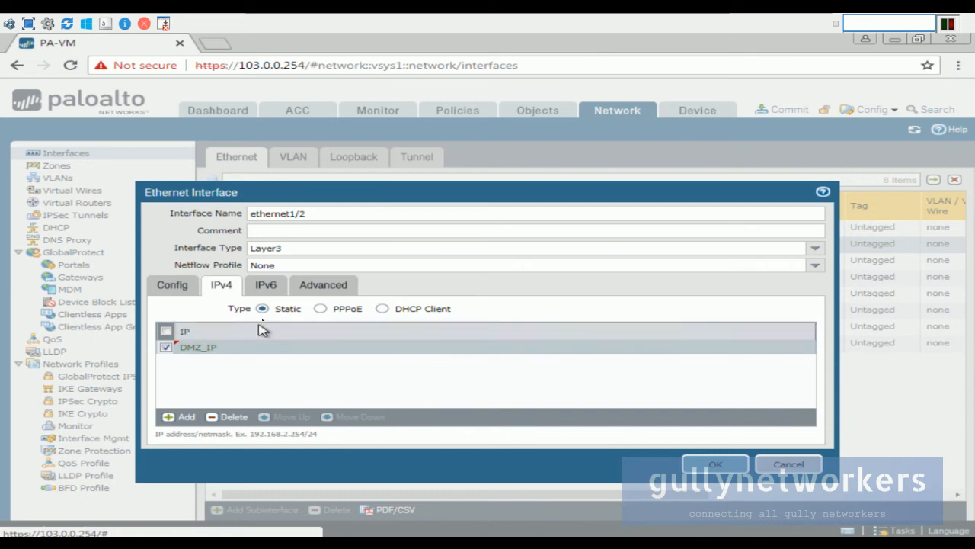
{"action": "left_click", "coordinate": [275, 295]}
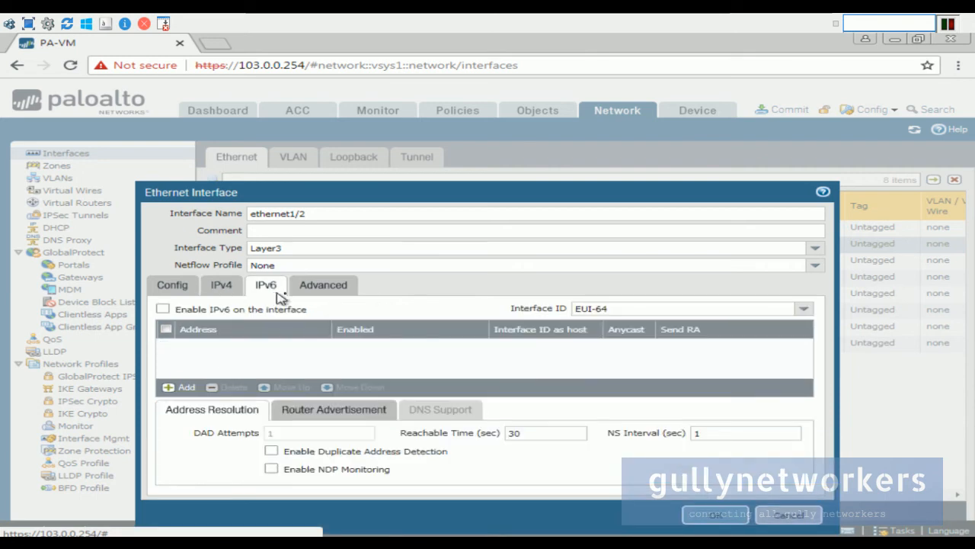
{"action": "left_click", "coordinate": [335, 286]}
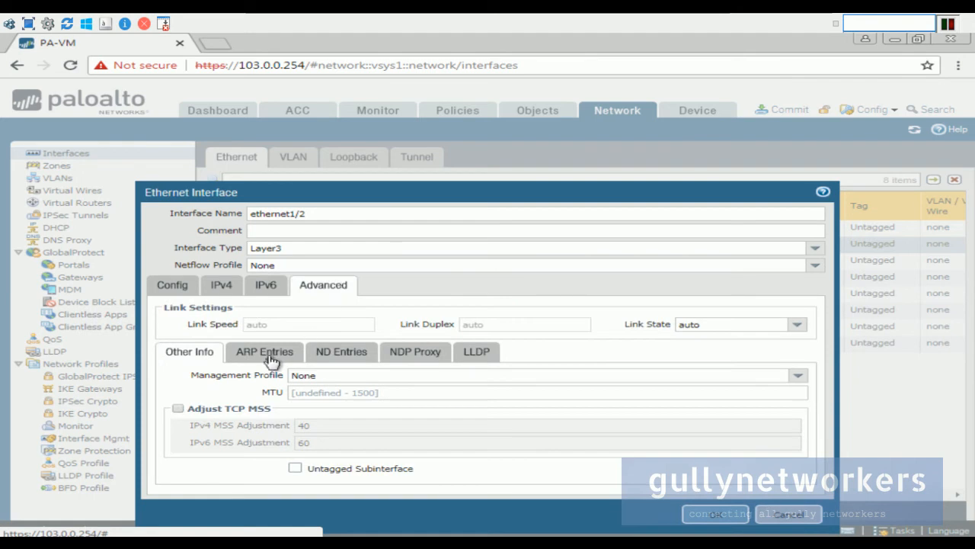
{"action": "left_click", "coordinate": [798, 374]}
{"action": "left_click", "coordinate": [379, 401]}
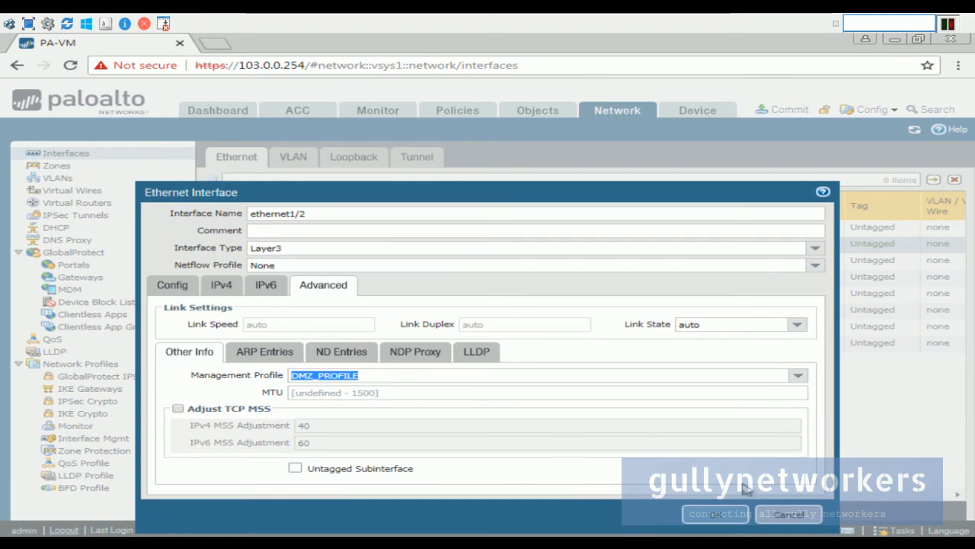
{"action": "left_click", "coordinate": [714, 515]}
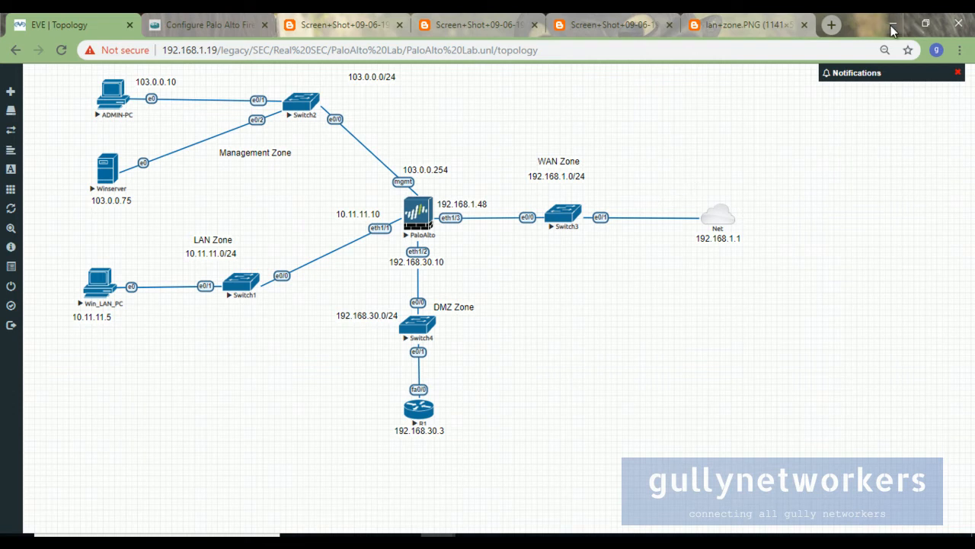
In the ADMIN-PC console, make ethernet1/3 Layer3 on CUSTOM_RTR in WAN Zone.
{"action": "left_click", "coordinate": [649, 541]}
{"action": "left_click", "coordinate": [689, 504]}
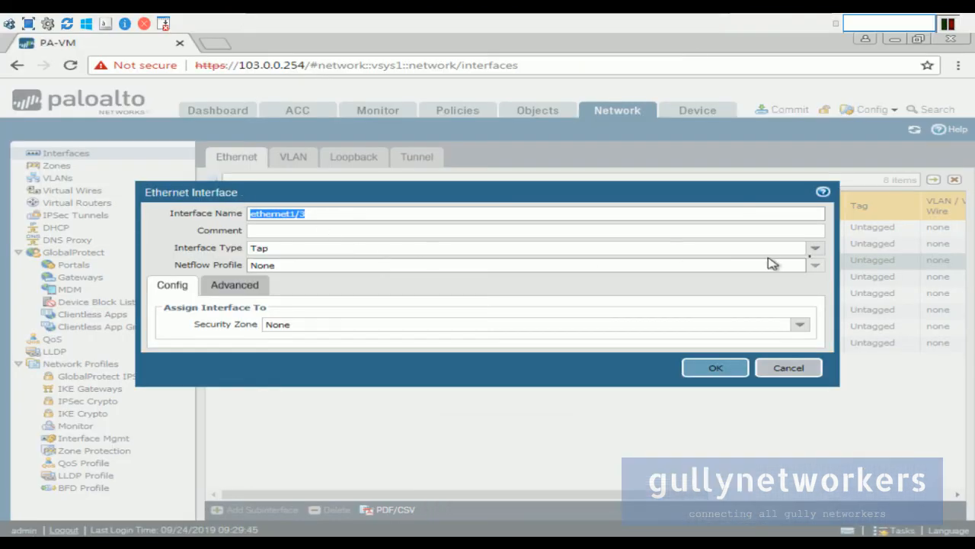
{"action": "left_click", "coordinate": [816, 248]}
{"action": "left_click", "coordinate": [339, 314]}
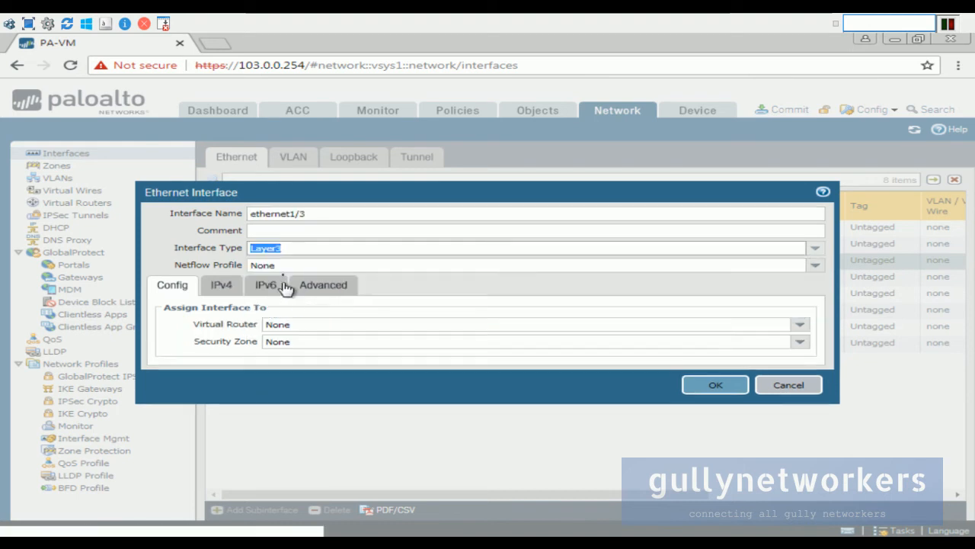
{"action": "left_click", "coordinate": [799, 323]}
{"action": "left_click", "coordinate": [427, 351]}
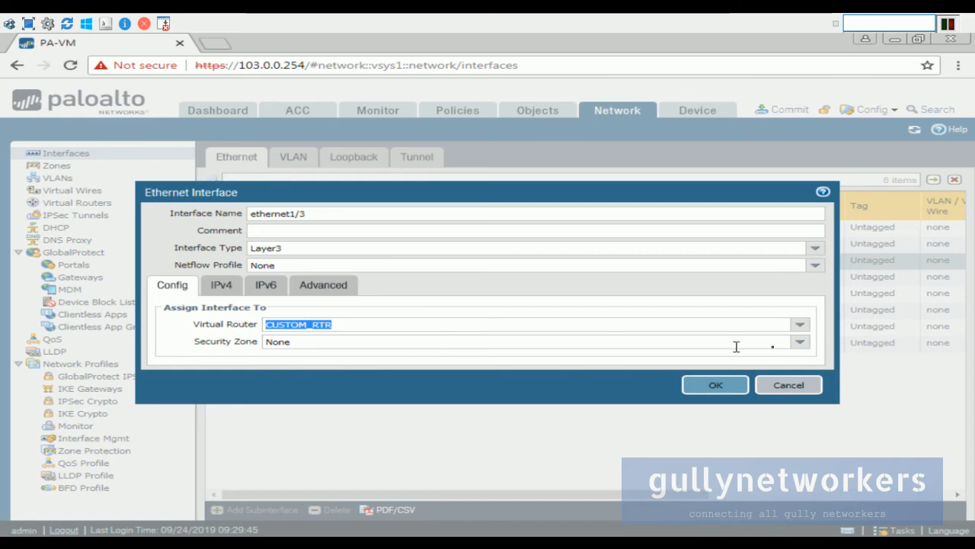
{"action": "left_click", "coordinate": [801, 342]}
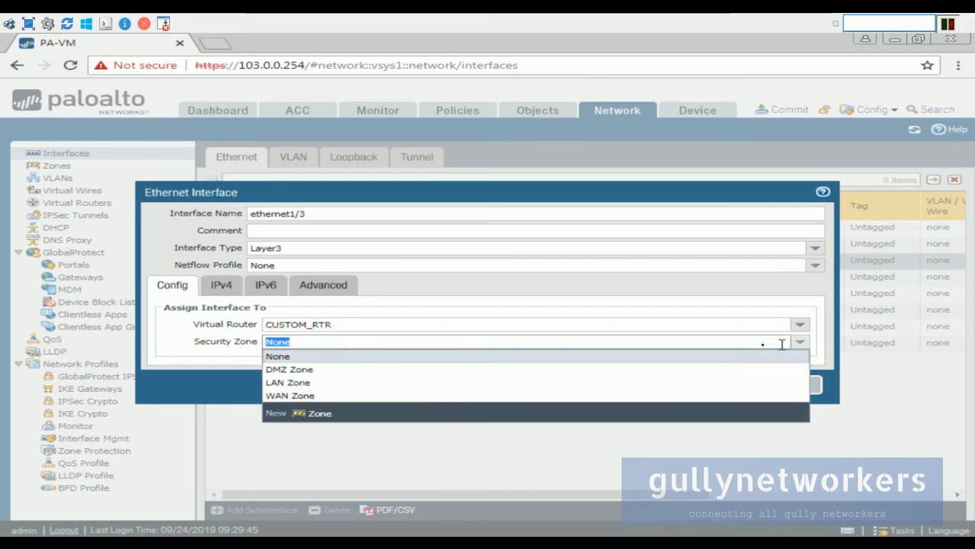
{"action": "left_click", "coordinate": [316, 397]}
Add IPv4 address WAN_IP, set management profile WAN_PROFILE, and save ethernet1/3.
{"action": "left_click", "coordinate": [221, 284]}
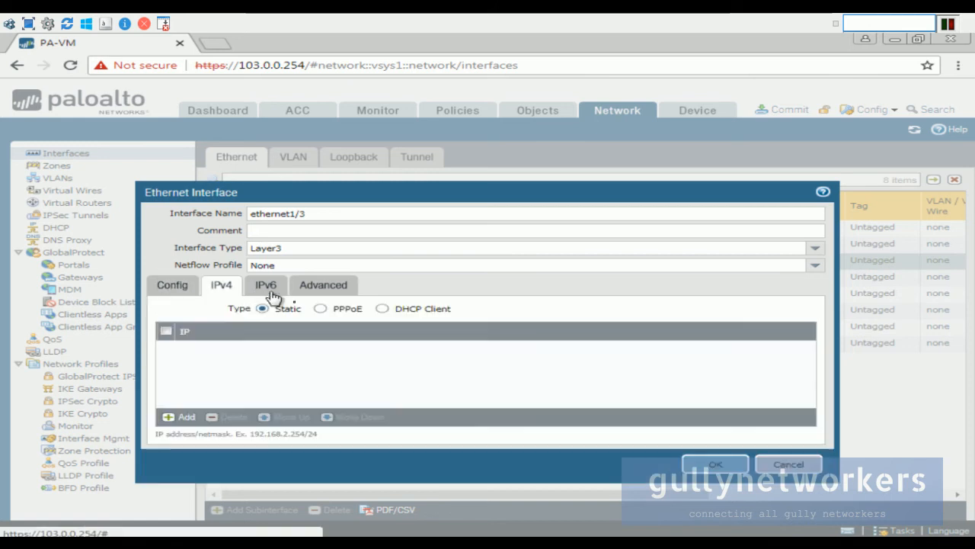
{"action": "left_click", "coordinate": [183, 417]}
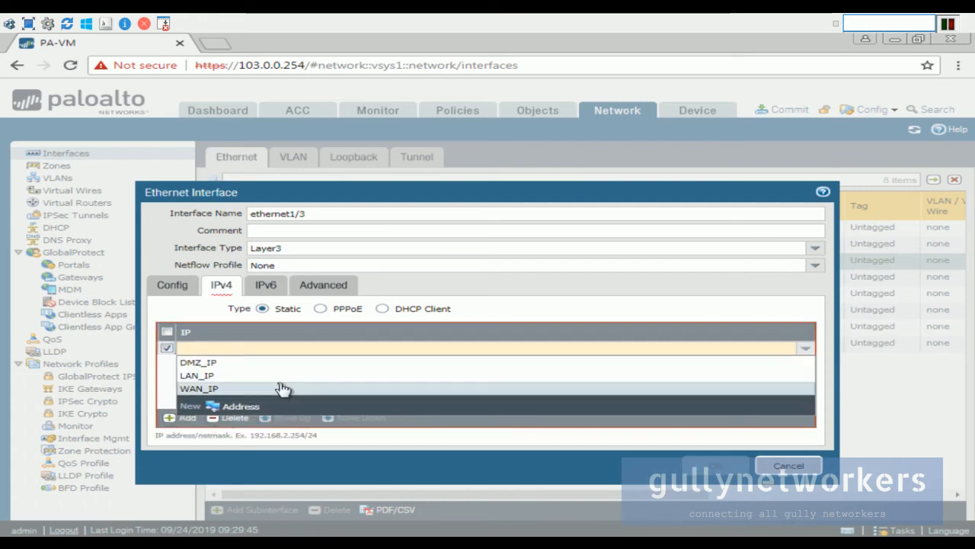
{"action": "left_click", "coordinate": [288, 391]}
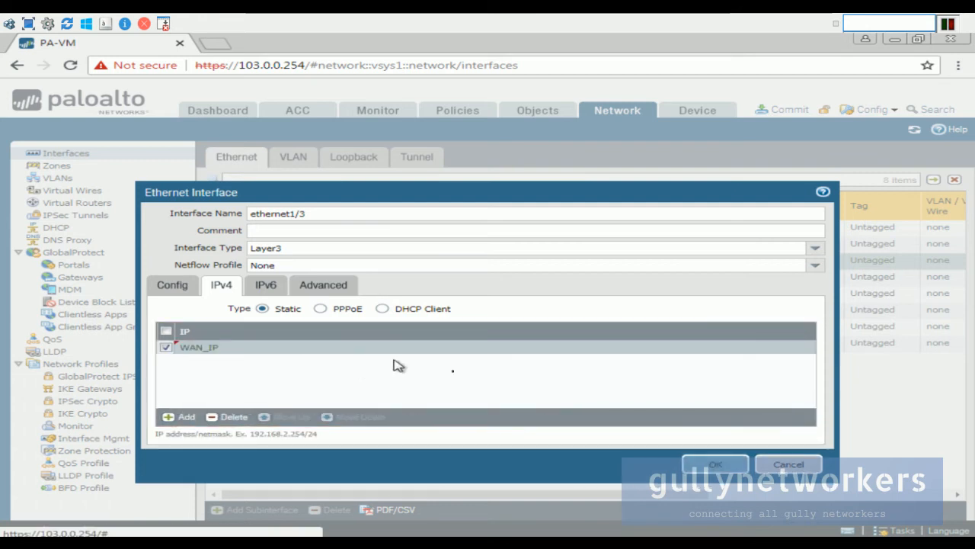
{"action": "left_click", "coordinate": [265, 290]}
{"action": "left_click", "coordinate": [320, 287]}
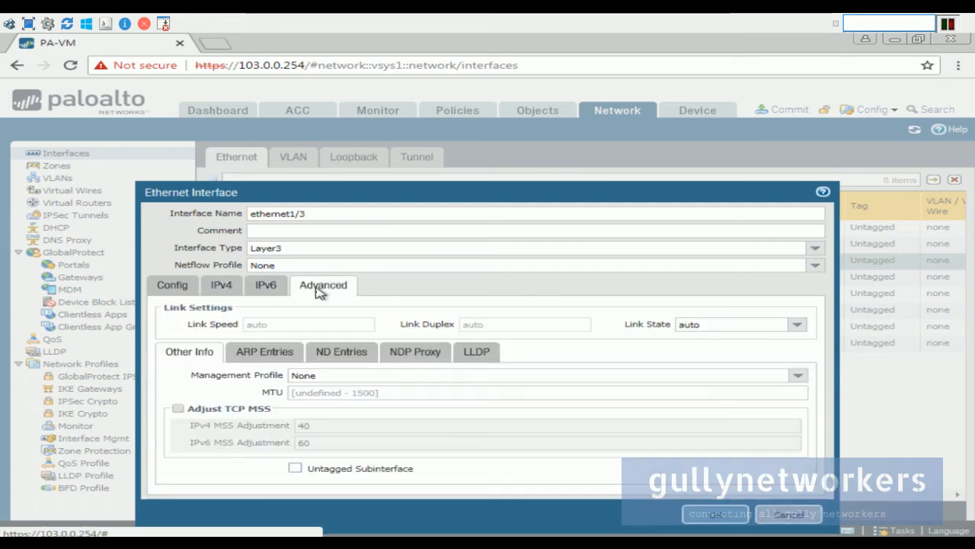
{"action": "left_click", "coordinate": [797, 375]}
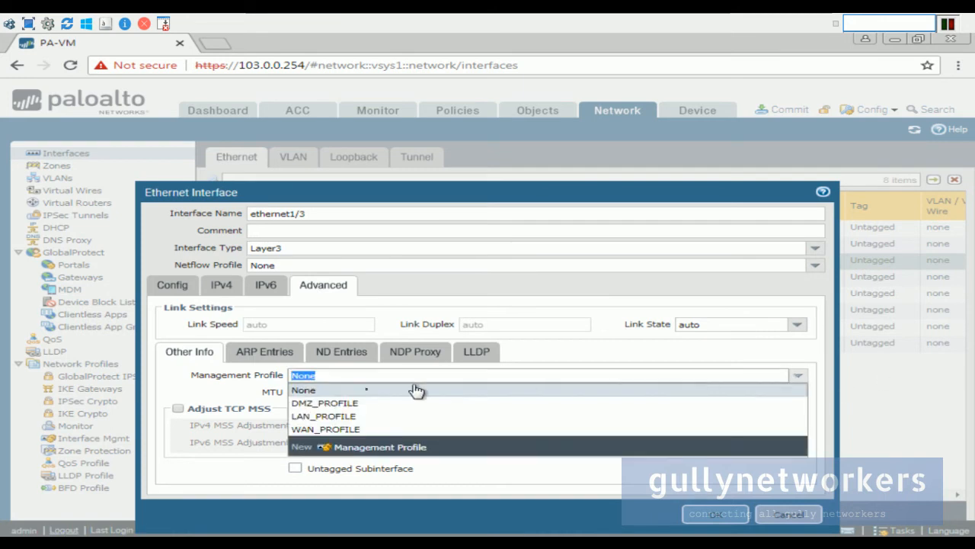
{"action": "left_click", "coordinate": [462, 429]}
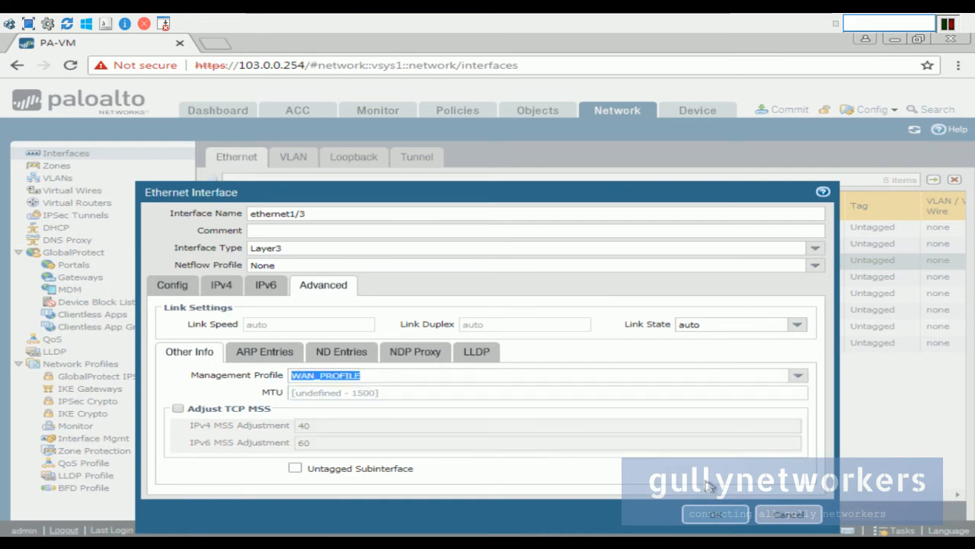
{"action": "left_click", "coordinate": [713, 514]}
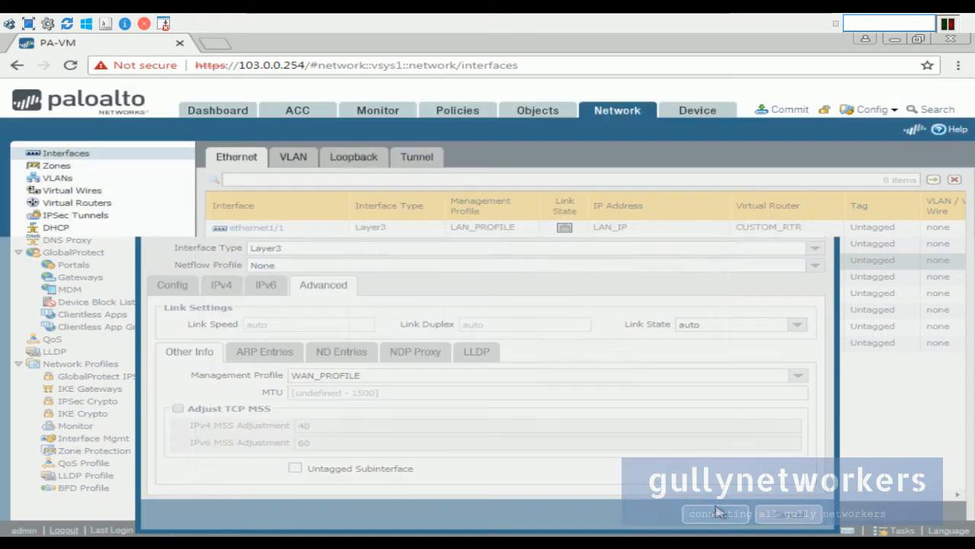
In the Palo Alto blog article, open the WAN Interface screenshot in a new tab.
{"action": "mouse_move", "coordinate": [657, 16]}
{"action": "left_click", "coordinate": [692, 26]}
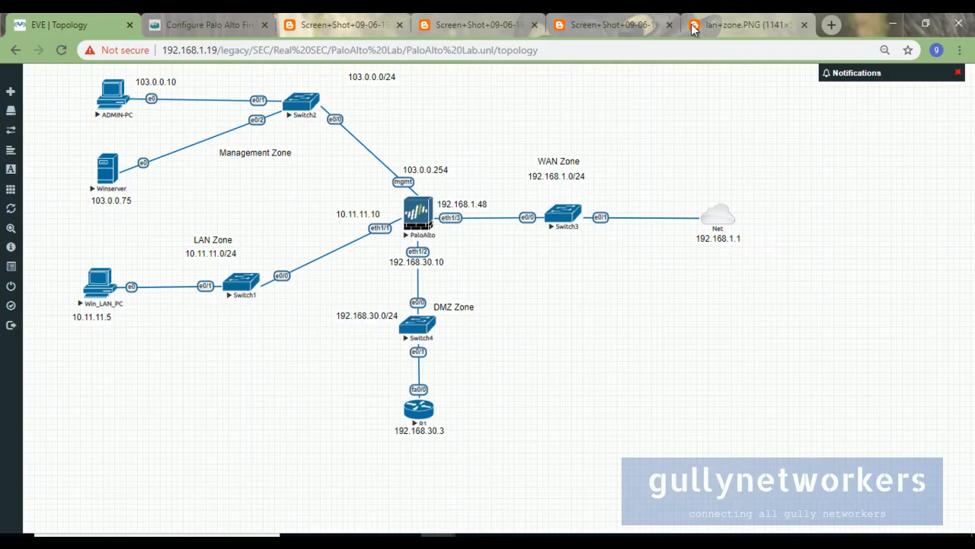
{"action": "left_click", "coordinate": [206, 24]}
{"action": "scroll", "coordinate": [457, 367], "scroll_direction": "down", "scroll_amount": 1}
{"action": "scroll", "coordinate": [458, 368], "scroll_direction": "down", "scroll_amount": 3}
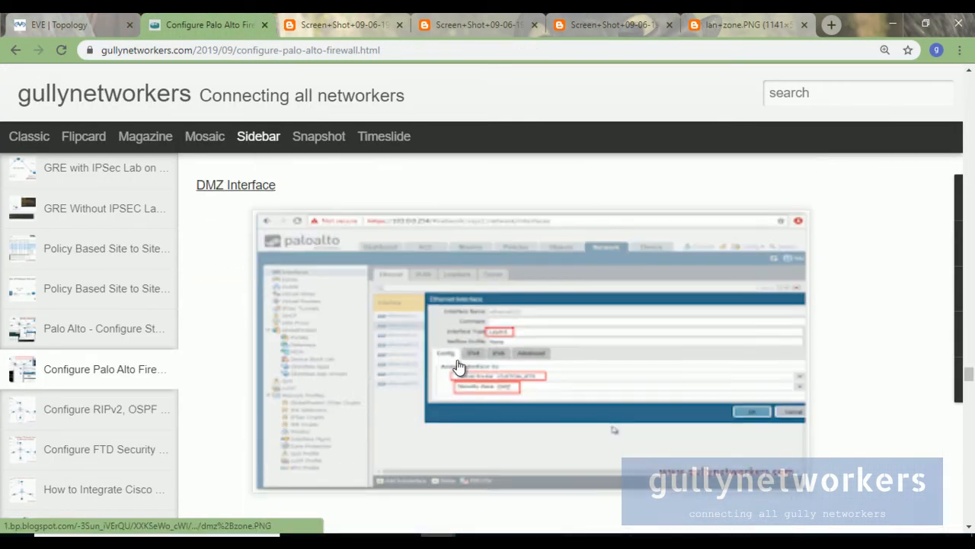
{"action": "scroll", "coordinate": [458, 366], "scroll_direction": "down", "scroll_amount": 8}
{"action": "scroll", "coordinate": [458, 367], "scroll_direction": "down", "scroll_amount": 1}
{"action": "right_click", "coordinate": [436, 364]}
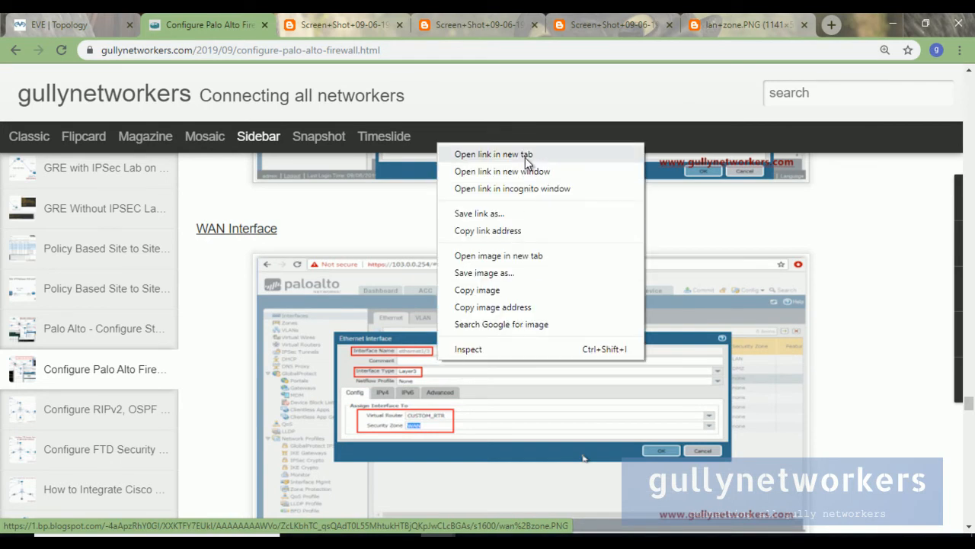
{"action": "left_click", "coordinate": [464, 151]}
{"action": "left_click", "coordinate": [319, 20]}
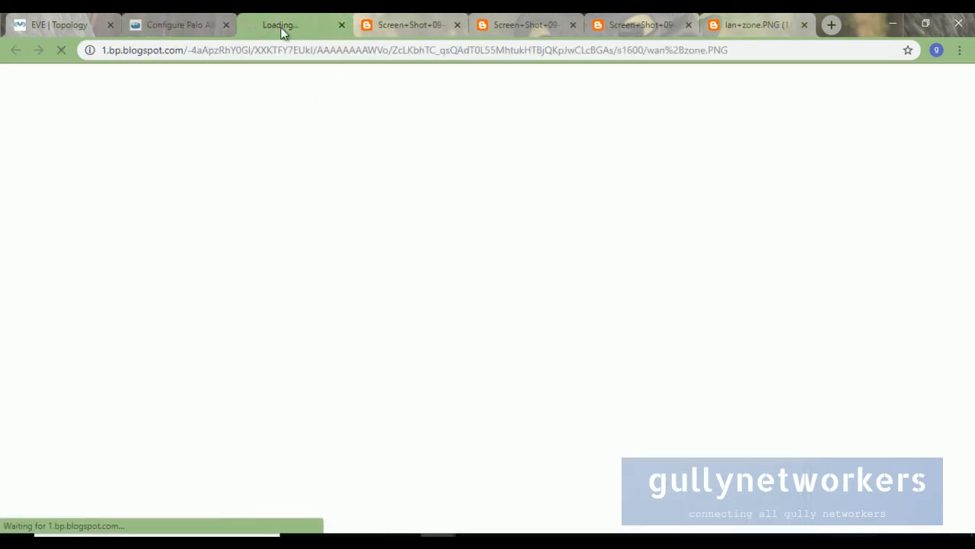
{"action": "left_click", "coordinate": [184, 21]}
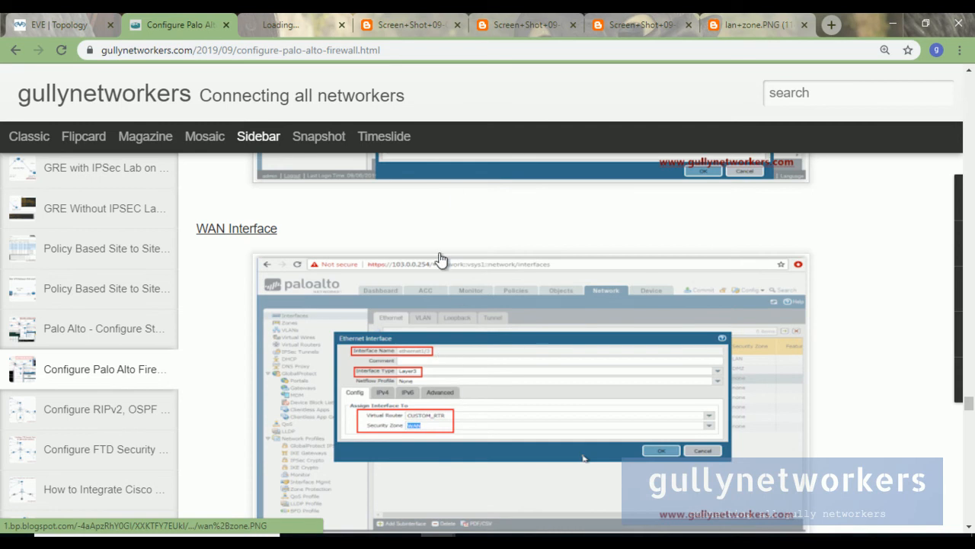
Scroll to the 'Configure IP Address and Verify Connectivity between PC to Firewall' section.
{"action": "scroll", "coordinate": [457, 304], "scroll_direction": "down", "scroll_amount": 5}
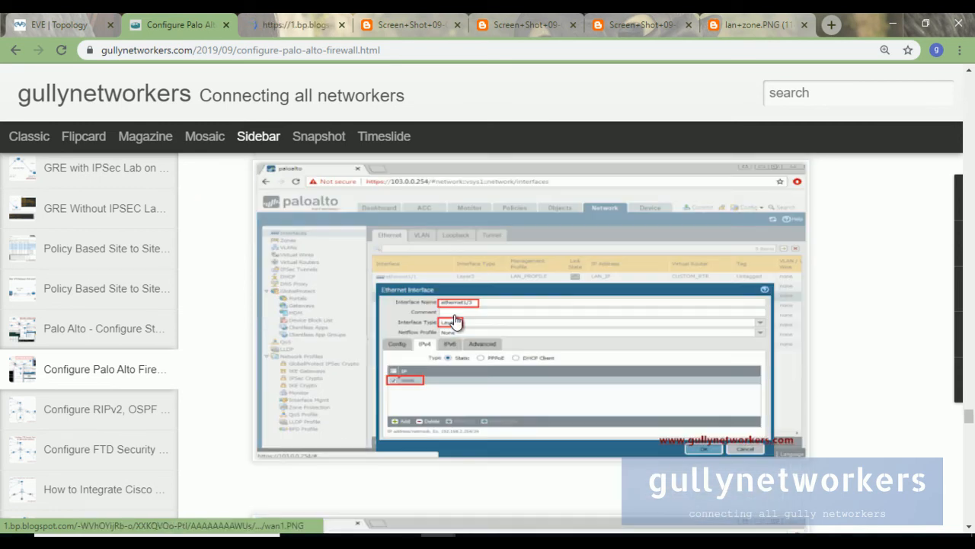
{"action": "scroll", "coordinate": [455, 321], "scroll_direction": "up", "scroll_amount": 2}
{"action": "scroll", "coordinate": [455, 320], "scroll_direction": "down", "scroll_amount": 7}
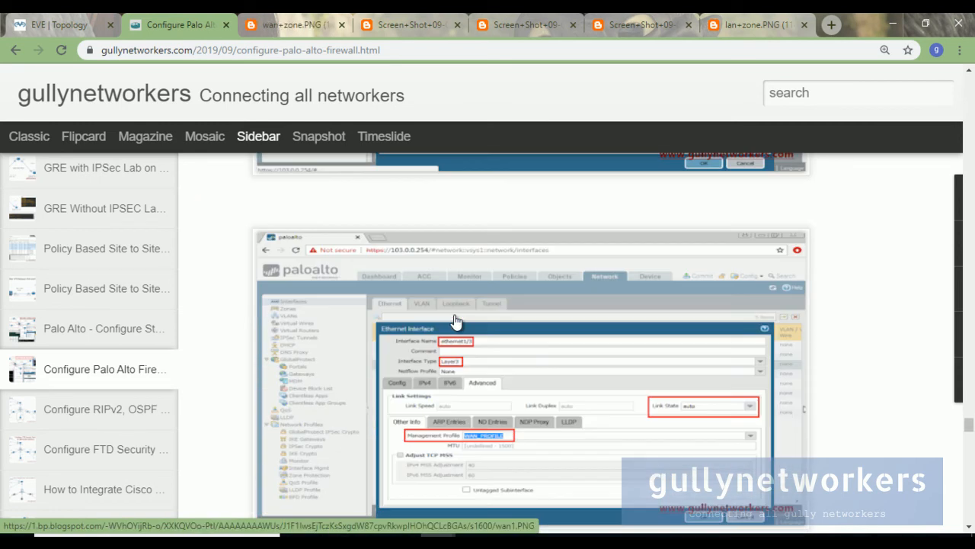
{"action": "scroll", "coordinate": [455, 320], "scroll_direction": "down", "scroll_amount": 4}
{"action": "scroll", "coordinate": [455, 320], "scroll_direction": "up", "scroll_amount": 2}
{"action": "scroll", "coordinate": [455, 320], "scroll_direction": "up", "scroll_amount": 1}
{"action": "scroll", "coordinate": [480, 369], "scroll_direction": "down", "scroll_amount": 3}
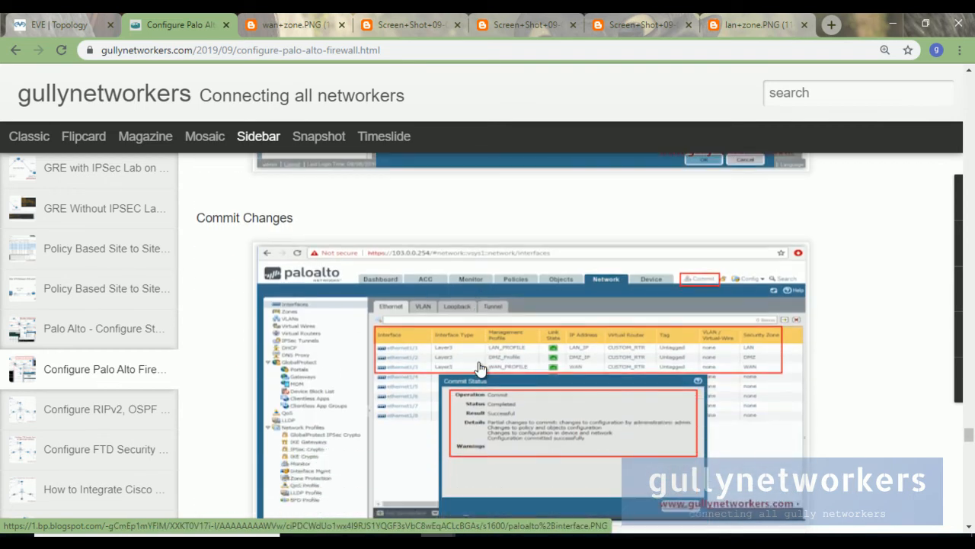
{"action": "scroll", "coordinate": [480, 369], "scroll_direction": "down", "scroll_amount": 3}
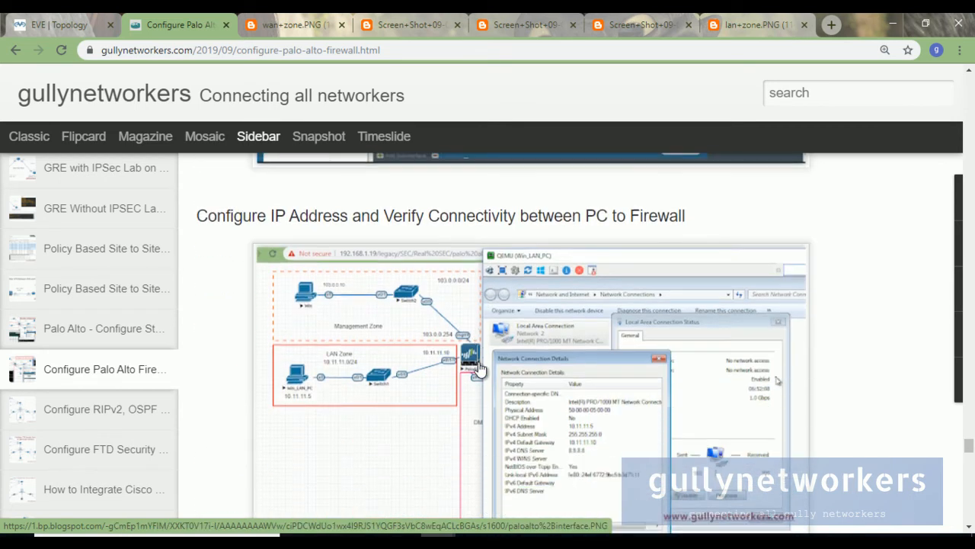
{"action": "scroll", "coordinate": [480, 369], "scroll_direction": "up", "scroll_amount": 2}
{"action": "left_click_drag", "start_coordinate": [269, 359], "coordinate": [705, 360]}
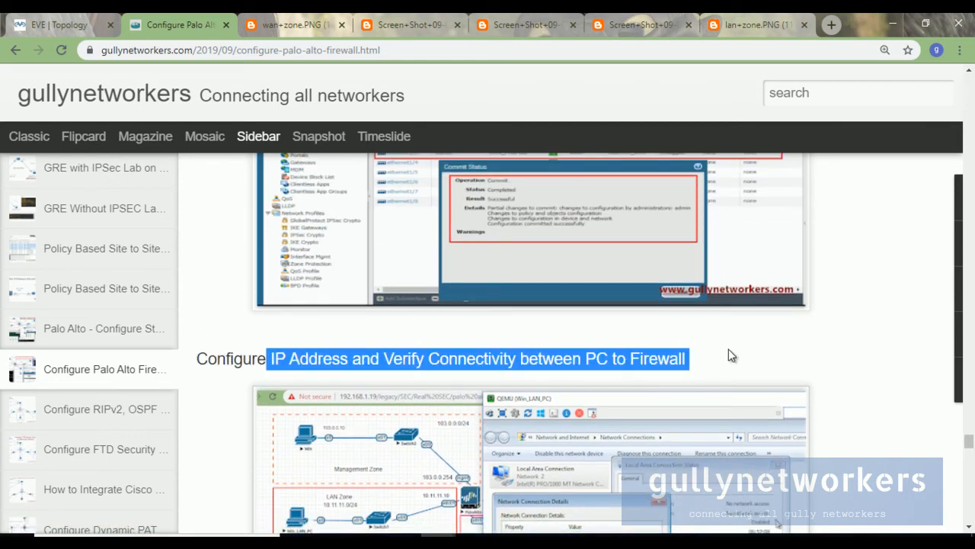
{"action": "scroll", "coordinate": [729, 354], "scroll_direction": "down", "scroll_amount": 2}
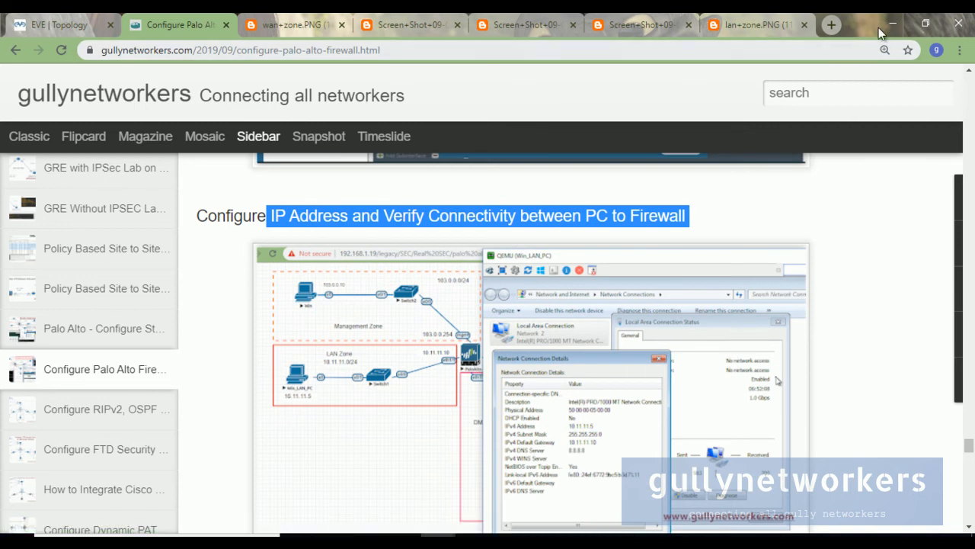
Commit the pending PA-VM changes and confirm ethernet1/1–1/3 links are up at 1000 Mbps full duplex.
{"action": "left_click", "coordinate": [649, 541]}
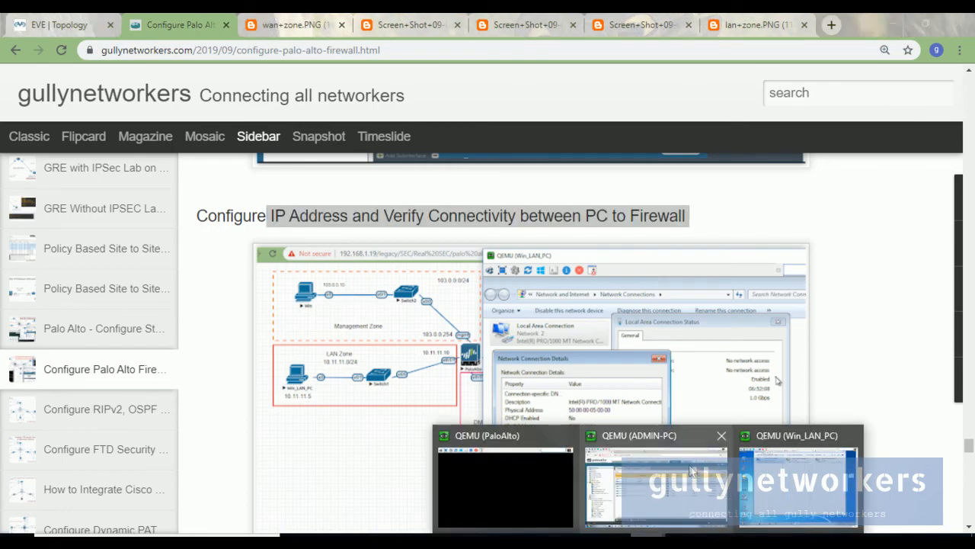
{"action": "left_click", "coordinate": [695, 474]}
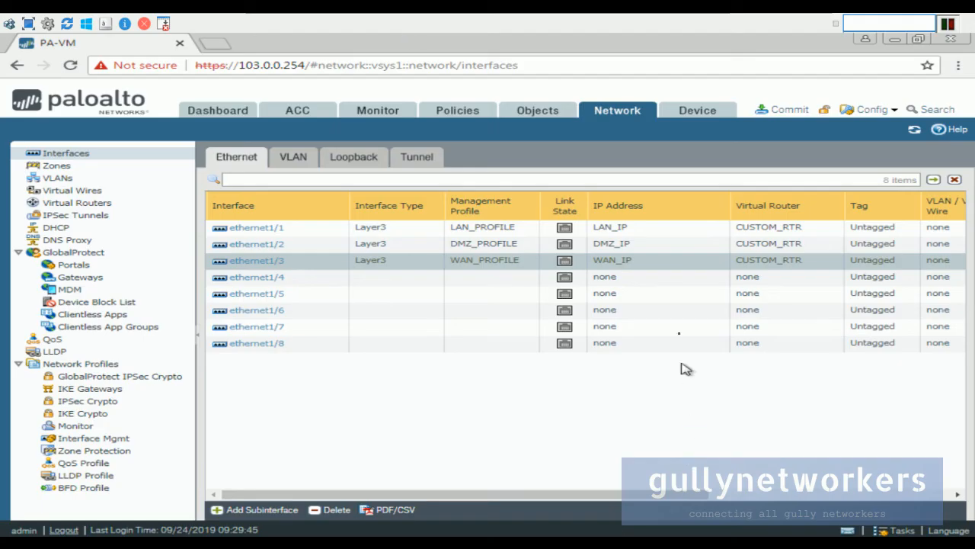
{"action": "left_click", "coordinate": [789, 118]}
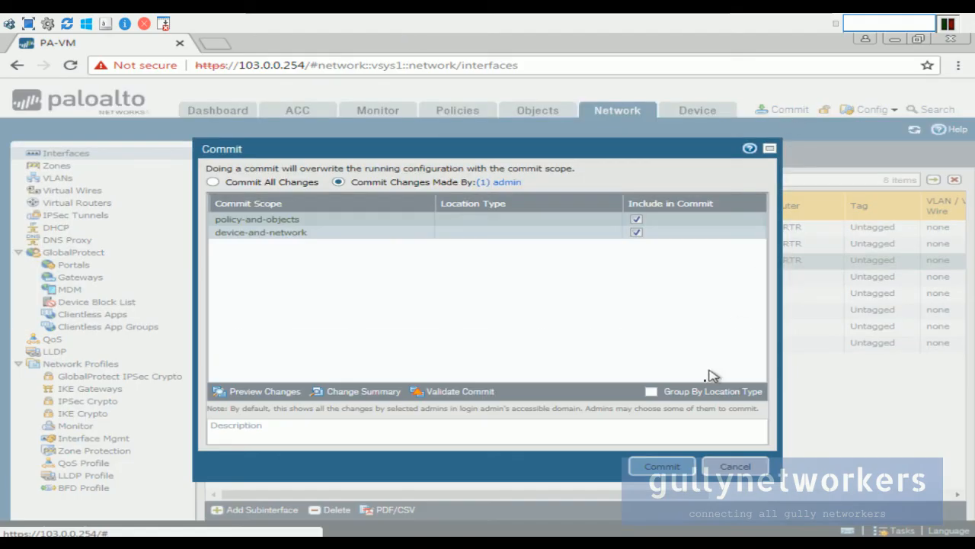
{"action": "left_click", "coordinate": [668, 471]}
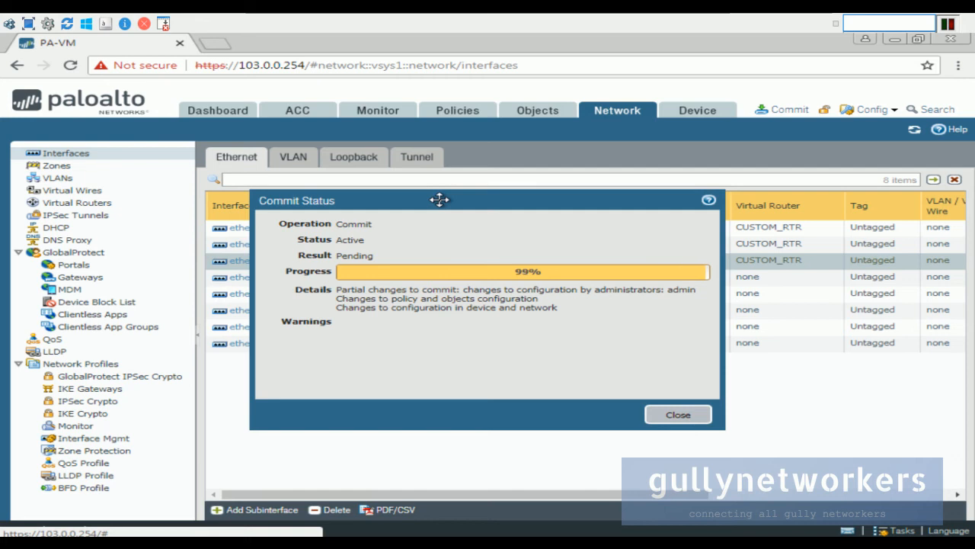
{"action": "left_click", "coordinate": [678, 416]}
{"action": "mouse_move", "coordinate": [562, 232]}
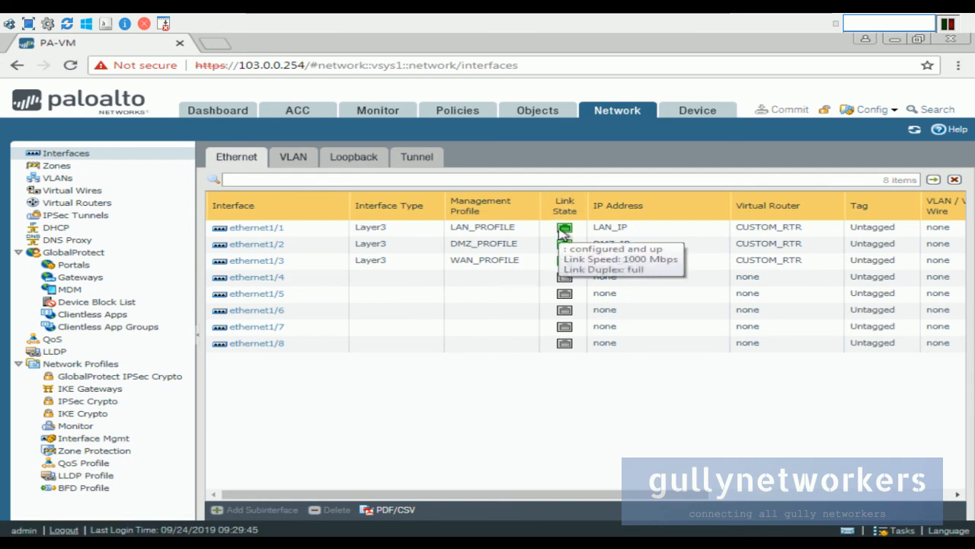
{"action": "mouse_move", "coordinate": [568, 235]}
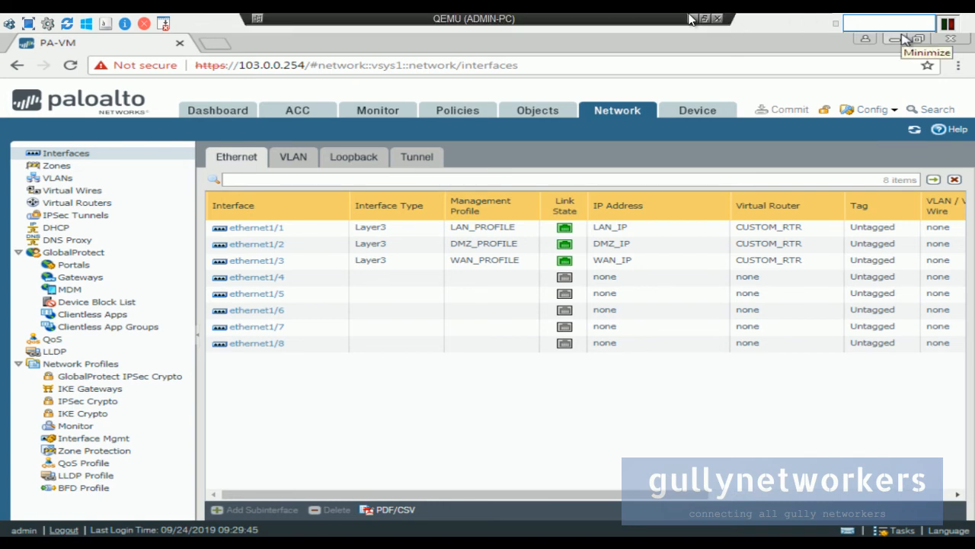
In the Win_LAN_PC console, disable the Local Area Connection.
{"action": "left_click", "coordinate": [691, 23]}
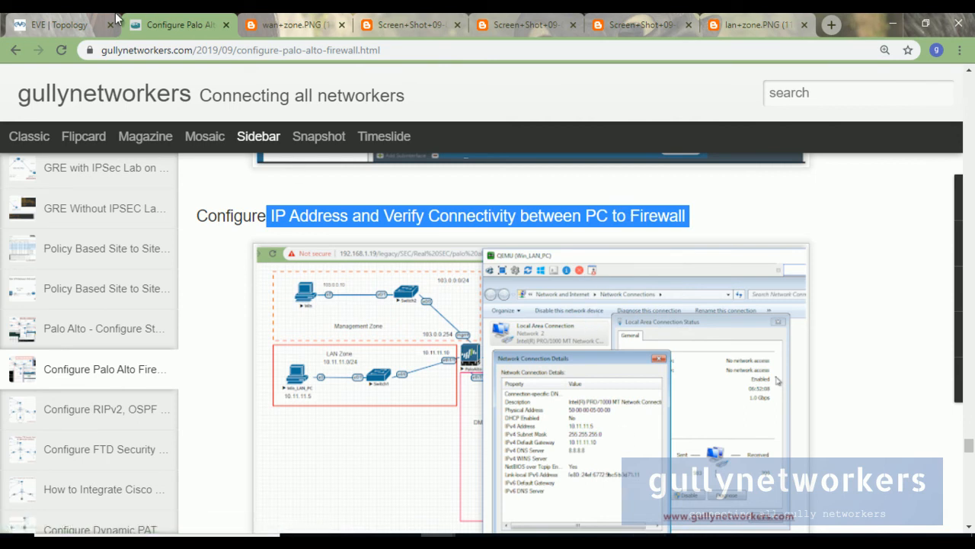
{"action": "left_click", "coordinate": [84, 24]}
{"action": "mouse_move", "coordinate": [638, 529]}
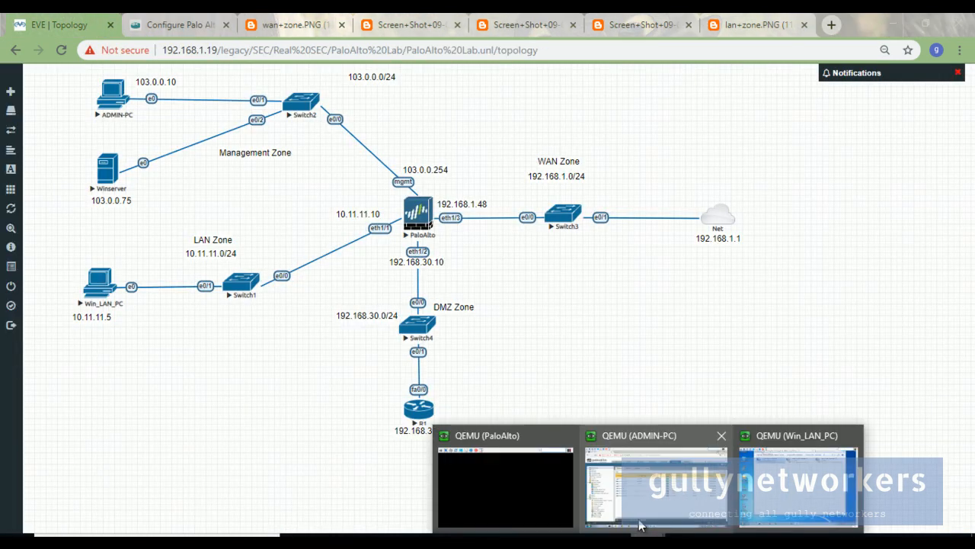
{"action": "left_click", "coordinate": [783, 488]}
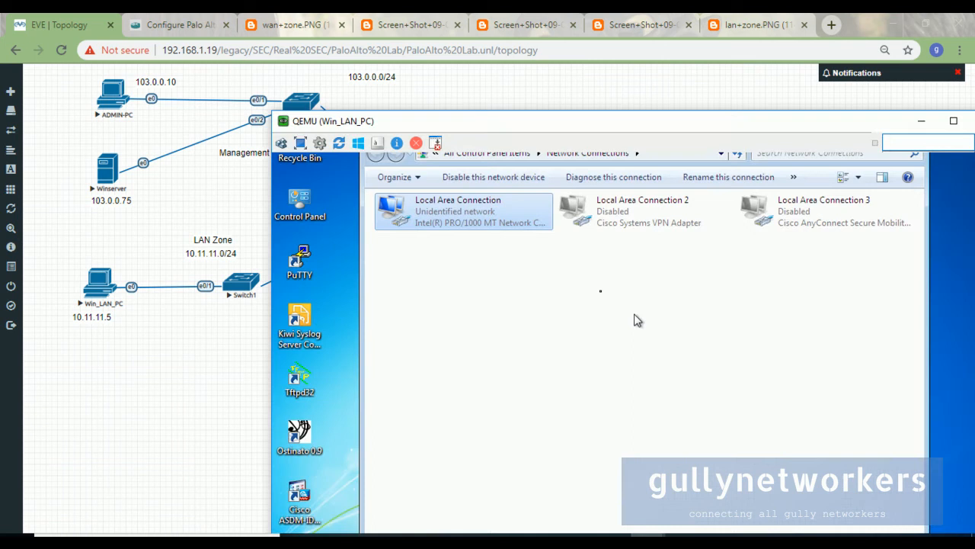
{"action": "right_click", "coordinate": [470, 213]}
{"action": "left_click", "coordinate": [494, 222]}
Re-enable the Local Area Connection and dismiss the network location prompt.
{"action": "left_click_drag", "start_coordinate": [450, 125], "coordinate": [644, 82]}
{"action": "double_click", "coordinate": [642, 181]}
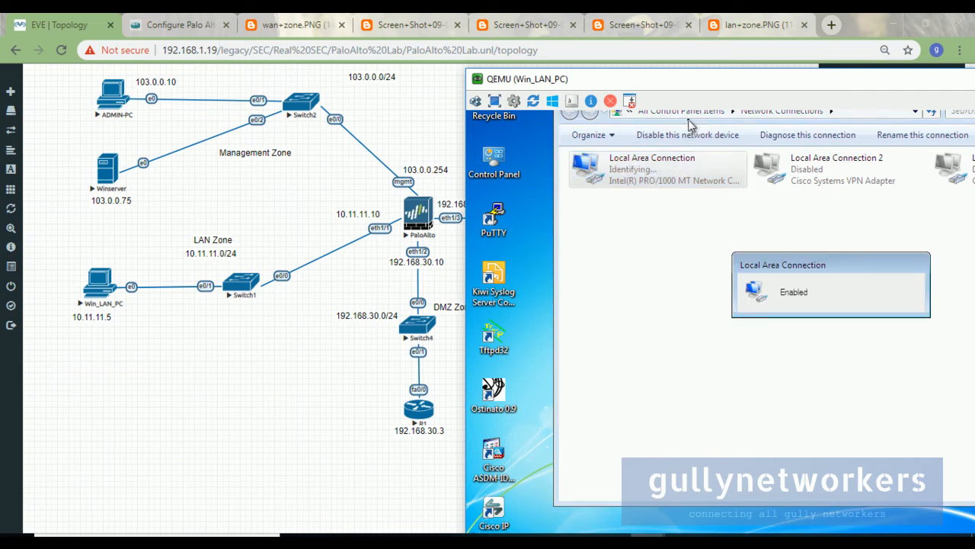
{"action": "left_click_drag", "start_coordinate": [683, 86], "coordinate": [669, 82]}
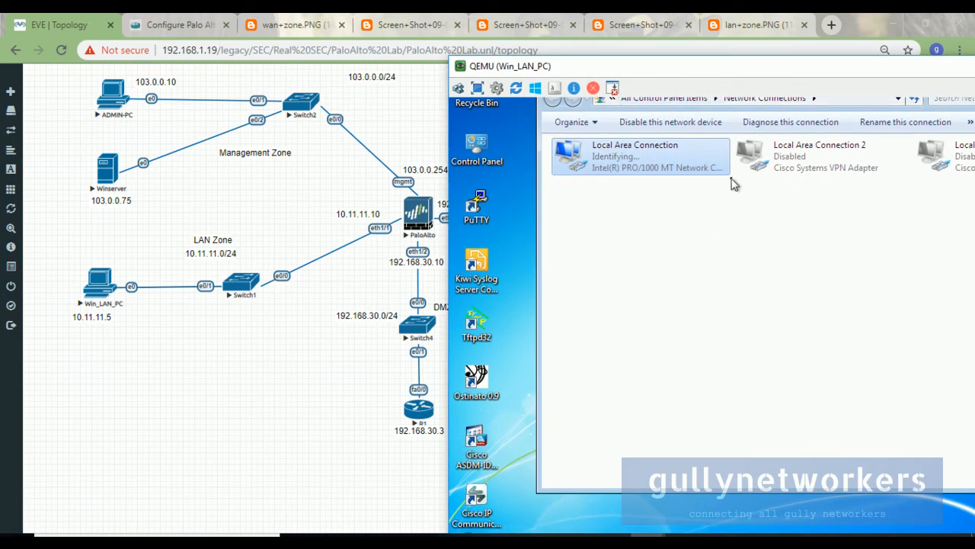
{"action": "left_click_drag", "start_coordinate": [650, 83], "coordinate": [617, 81]}
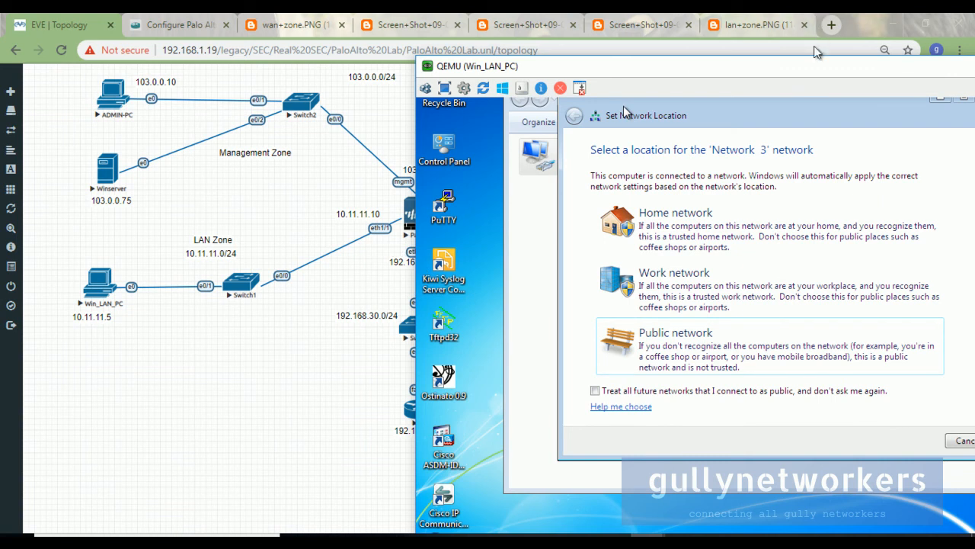
{"action": "left_click_drag", "start_coordinate": [807, 70], "coordinate": [684, 60]}
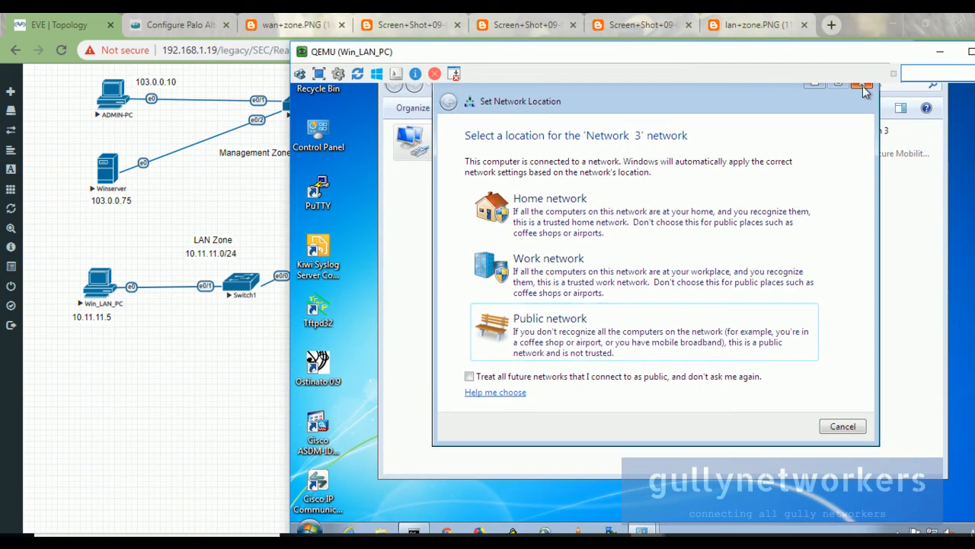
{"action": "left_click", "coordinate": [863, 84]}
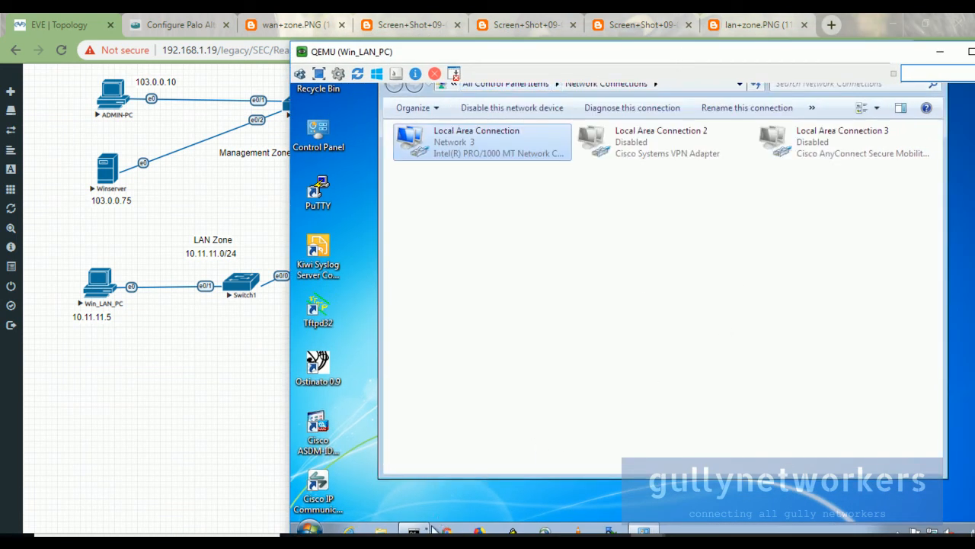
{"action": "left_click", "coordinate": [418, 530]}
Ping the firewall LAN address 10.11.11.10 from the Command Prompt.
{"action": "type", "text": "PING"}
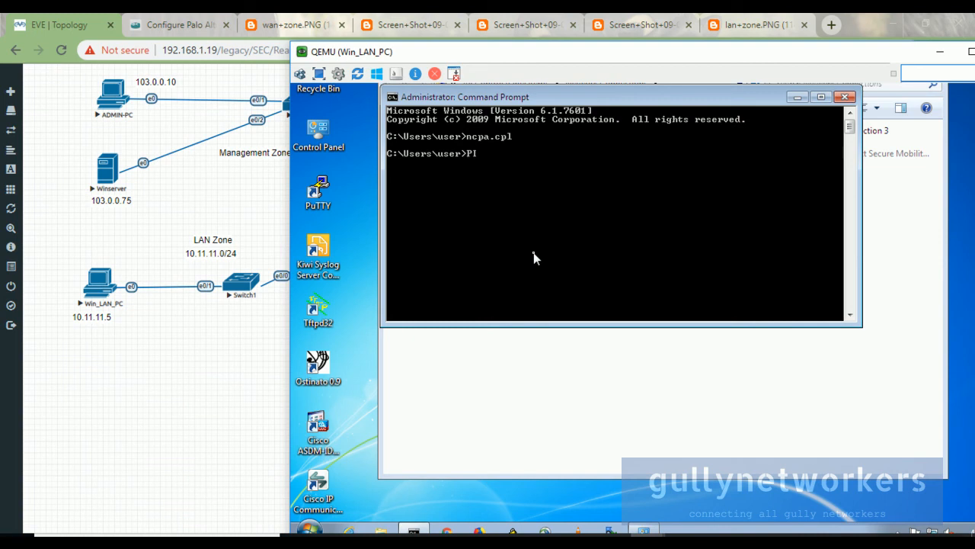
{"action": "key", "text": "BackSpace"}
{"action": "key", "text": "BackSpace"}
{"action": "key", "text": "BackSpace"}
{"action": "key", "text": "BackSpace"}
{"action": "type", "text": "ping"}
{"action": "left_click_drag", "start_coordinate": [428, 58], "coordinate": [575, 62]}
{"action": "type", "text": "10.11.11.10"}
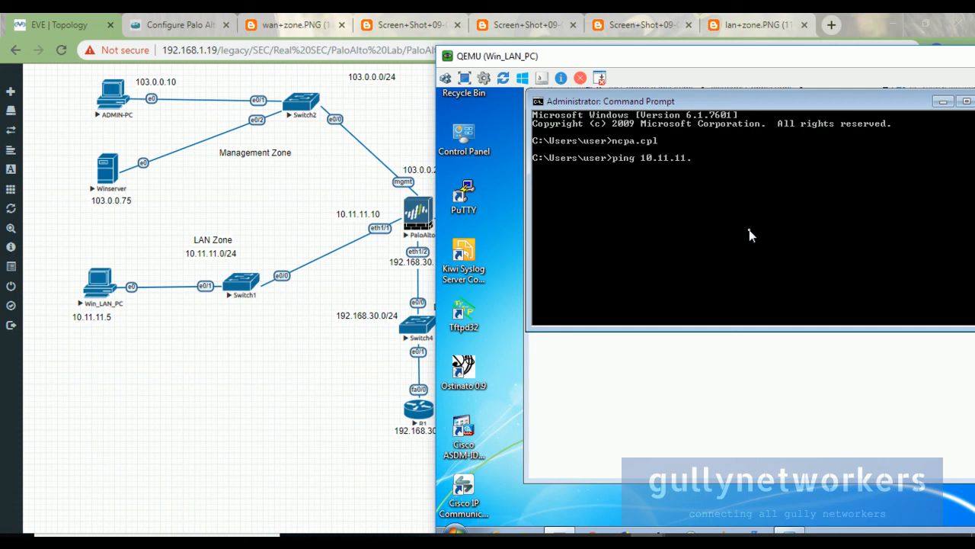
{"action": "key", "text": "Return"}
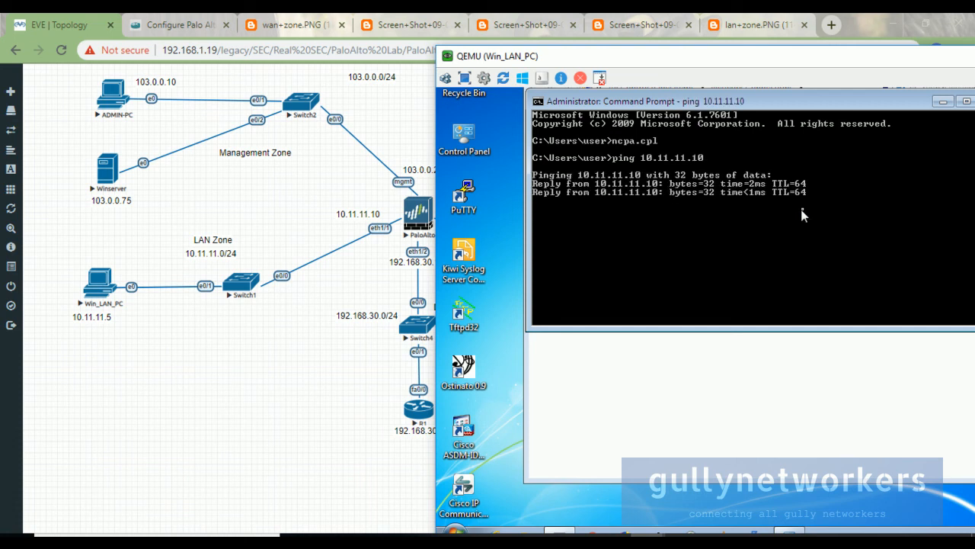
Ping 8.8.8.8, which times out, and return to the EVE topology page.
{"action": "left_click_drag", "start_coordinate": [772, 71], "coordinate": [702, 71]}
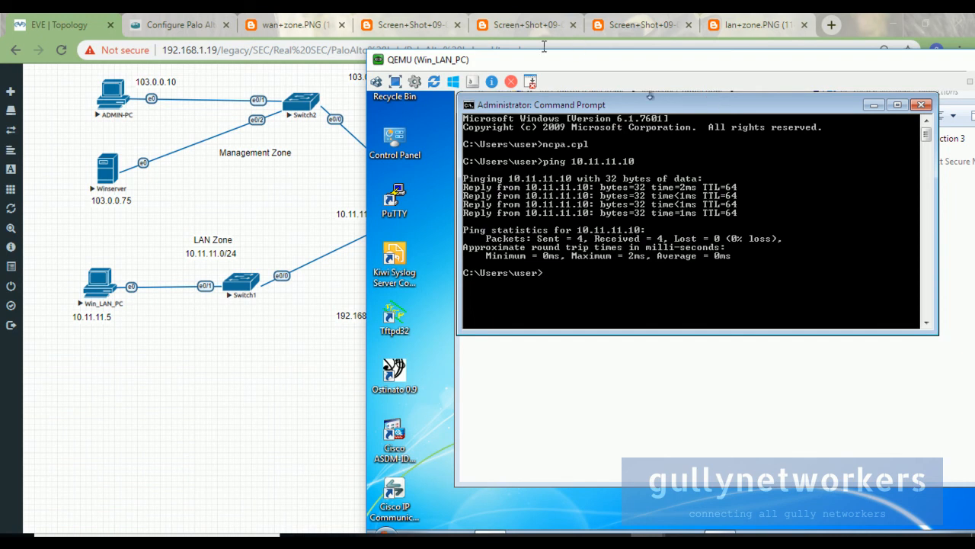
{"action": "left_click_drag", "start_coordinate": [539, 62], "coordinate": [600, 73]}
{"action": "type", "text": "ping"}
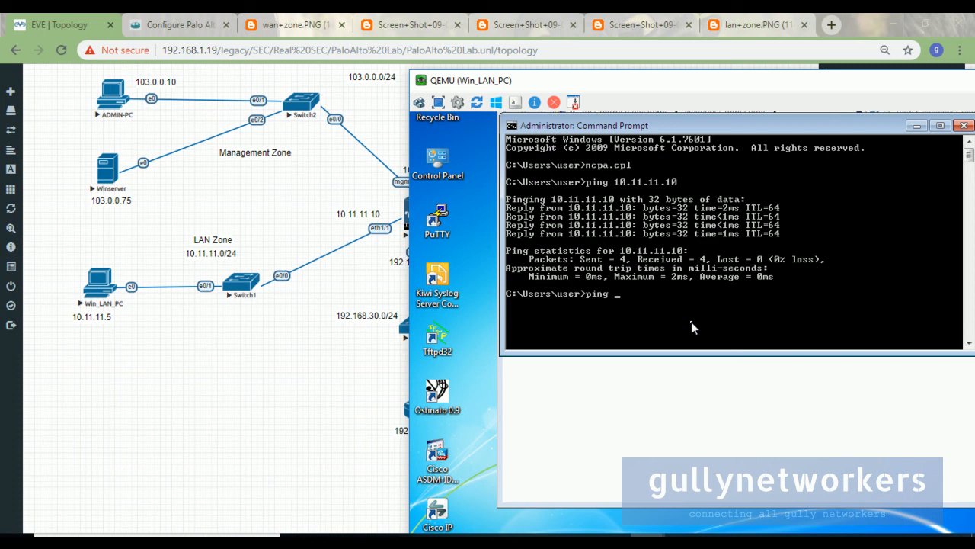
{"action": "type", "text": " 8.8.8.8"}
{"action": "key", "text": "Return"}
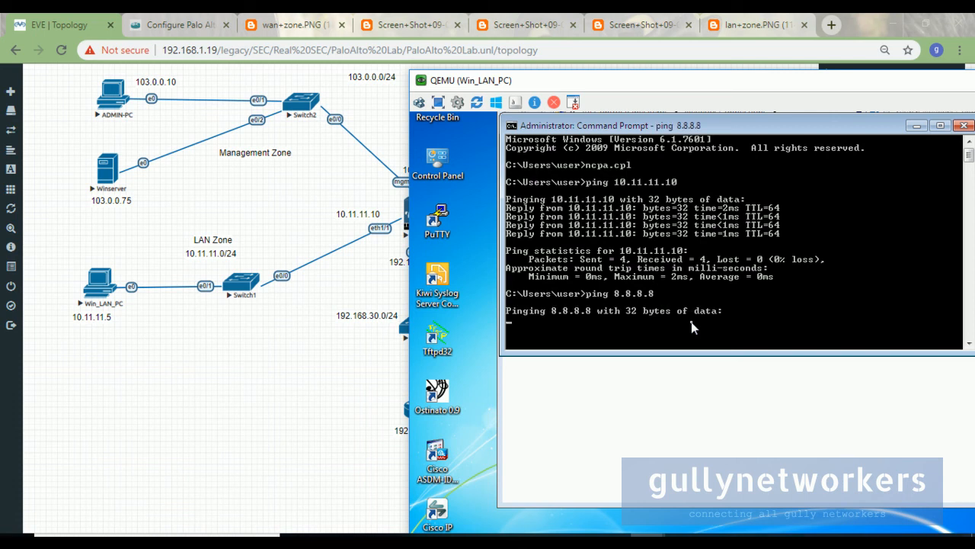
{"action": "left_click_drag", "start_coordinate": [511, 82], "coordinate": [651, 89]}
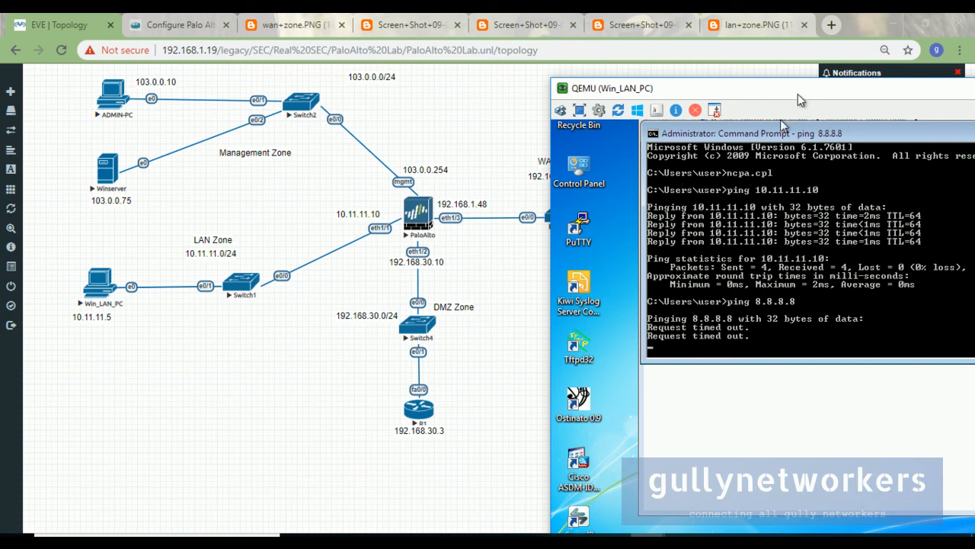
{"action": "left_click_drag", "start_coordinate": [798, 94], "coordinate": [766, 94]}
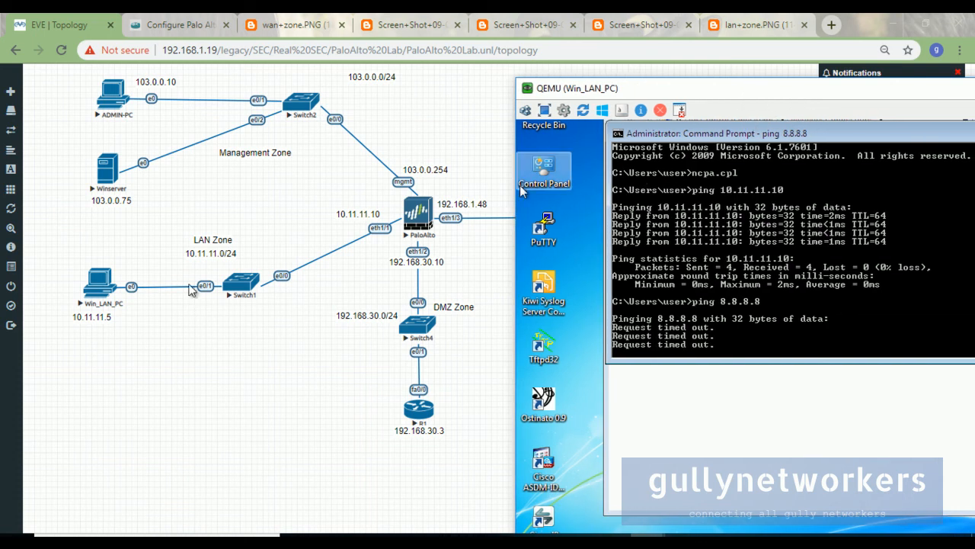
{"action": "left_click", "coordinate": [171, 317]}
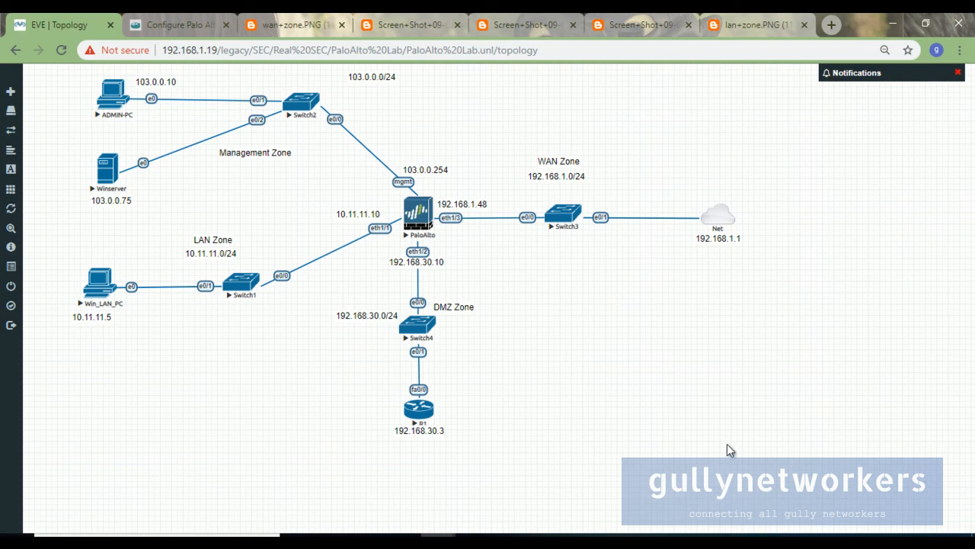
{"action": "mouse_move", "coordinate": [658, 531]}
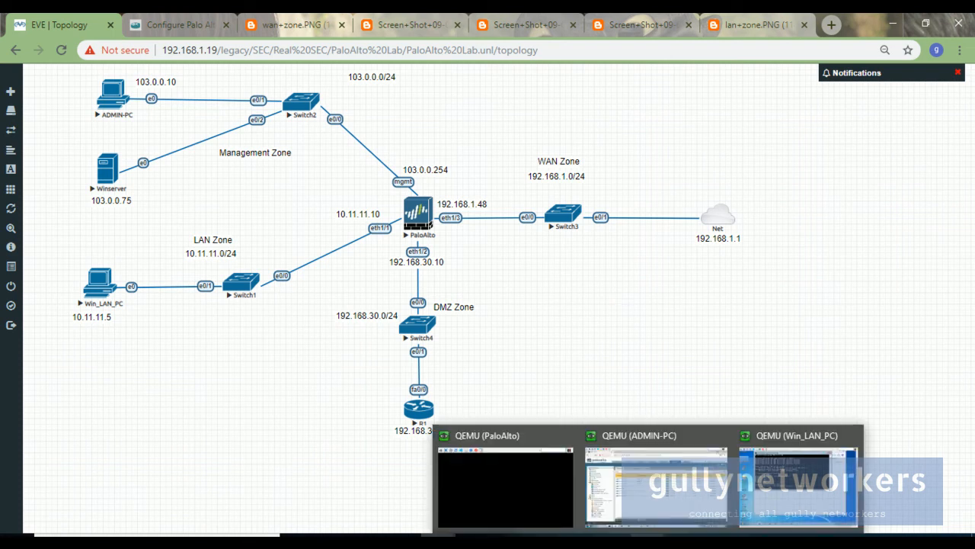